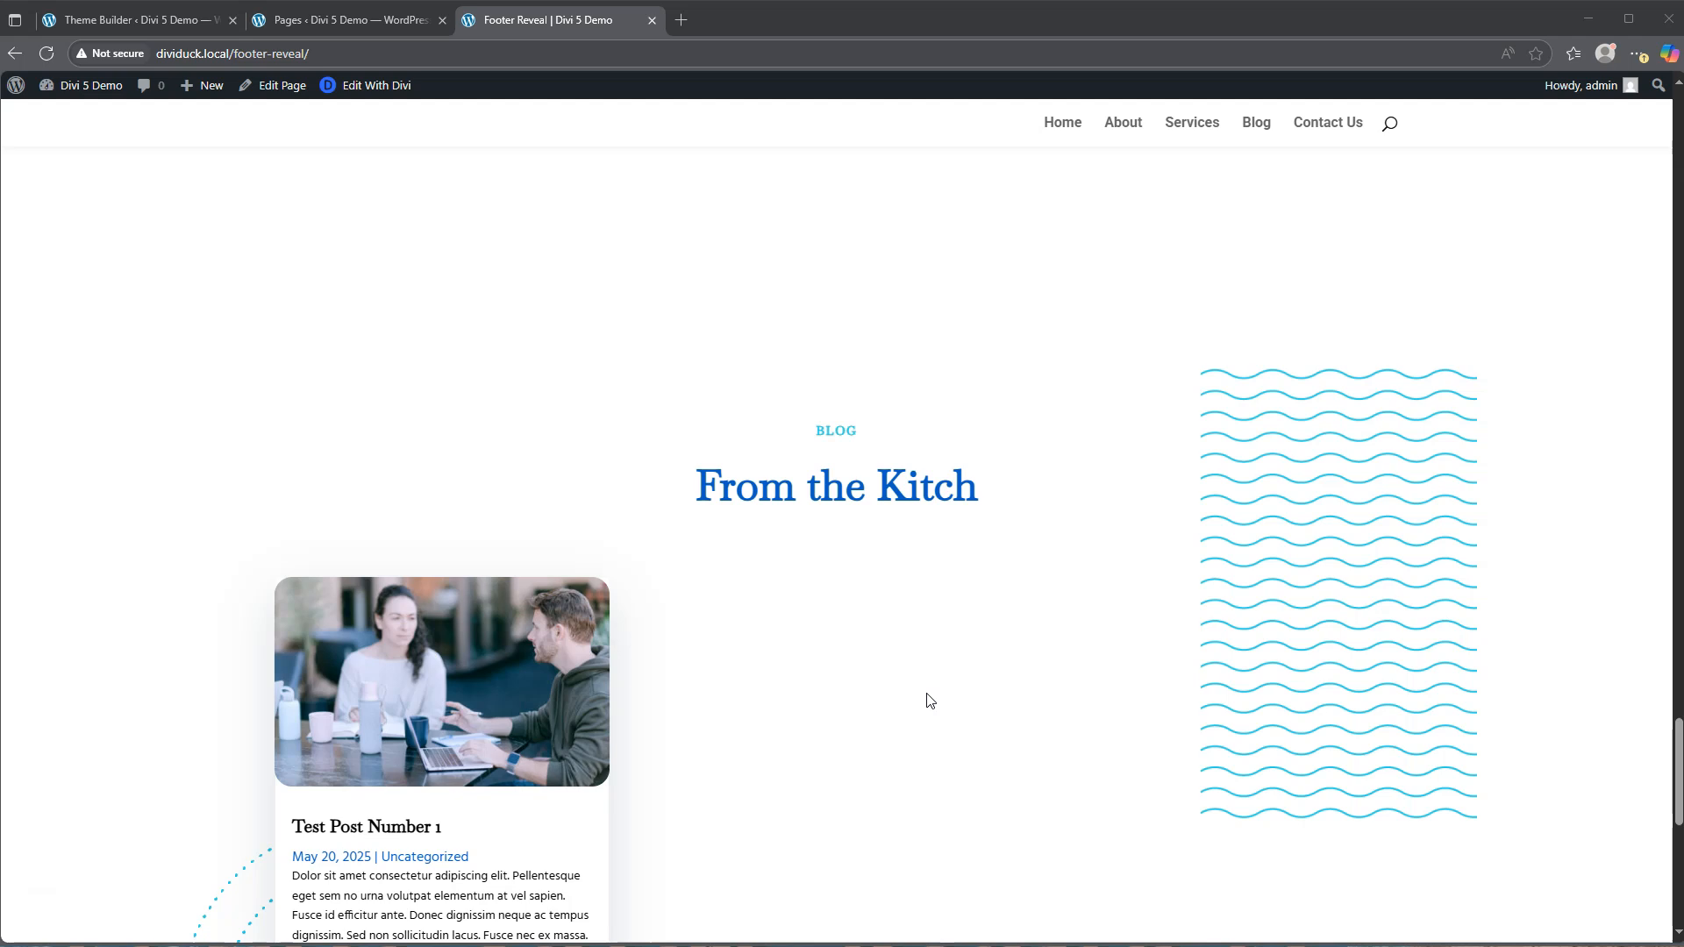
# Step: Examine how the footer is revealed beneath the blog section of the published Footer Reveal page
pyautogui.click(926, 731)
pyautogui.scroll(-3, 931, 728)
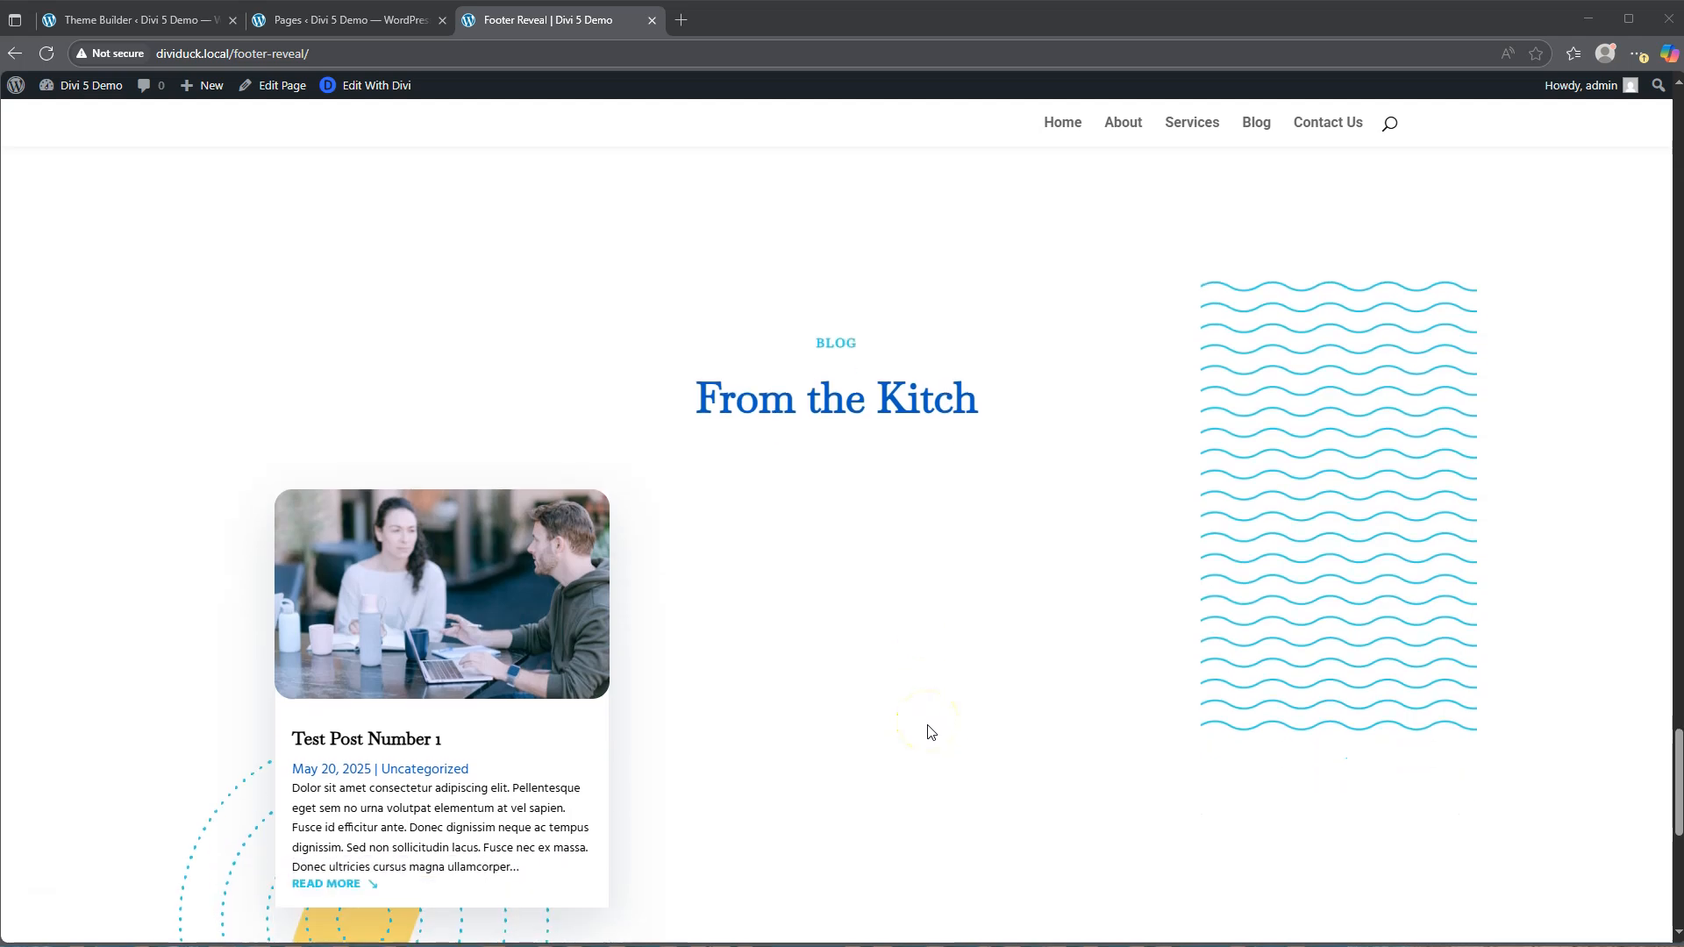
pyautogui.scroll(-2, 931, 731)
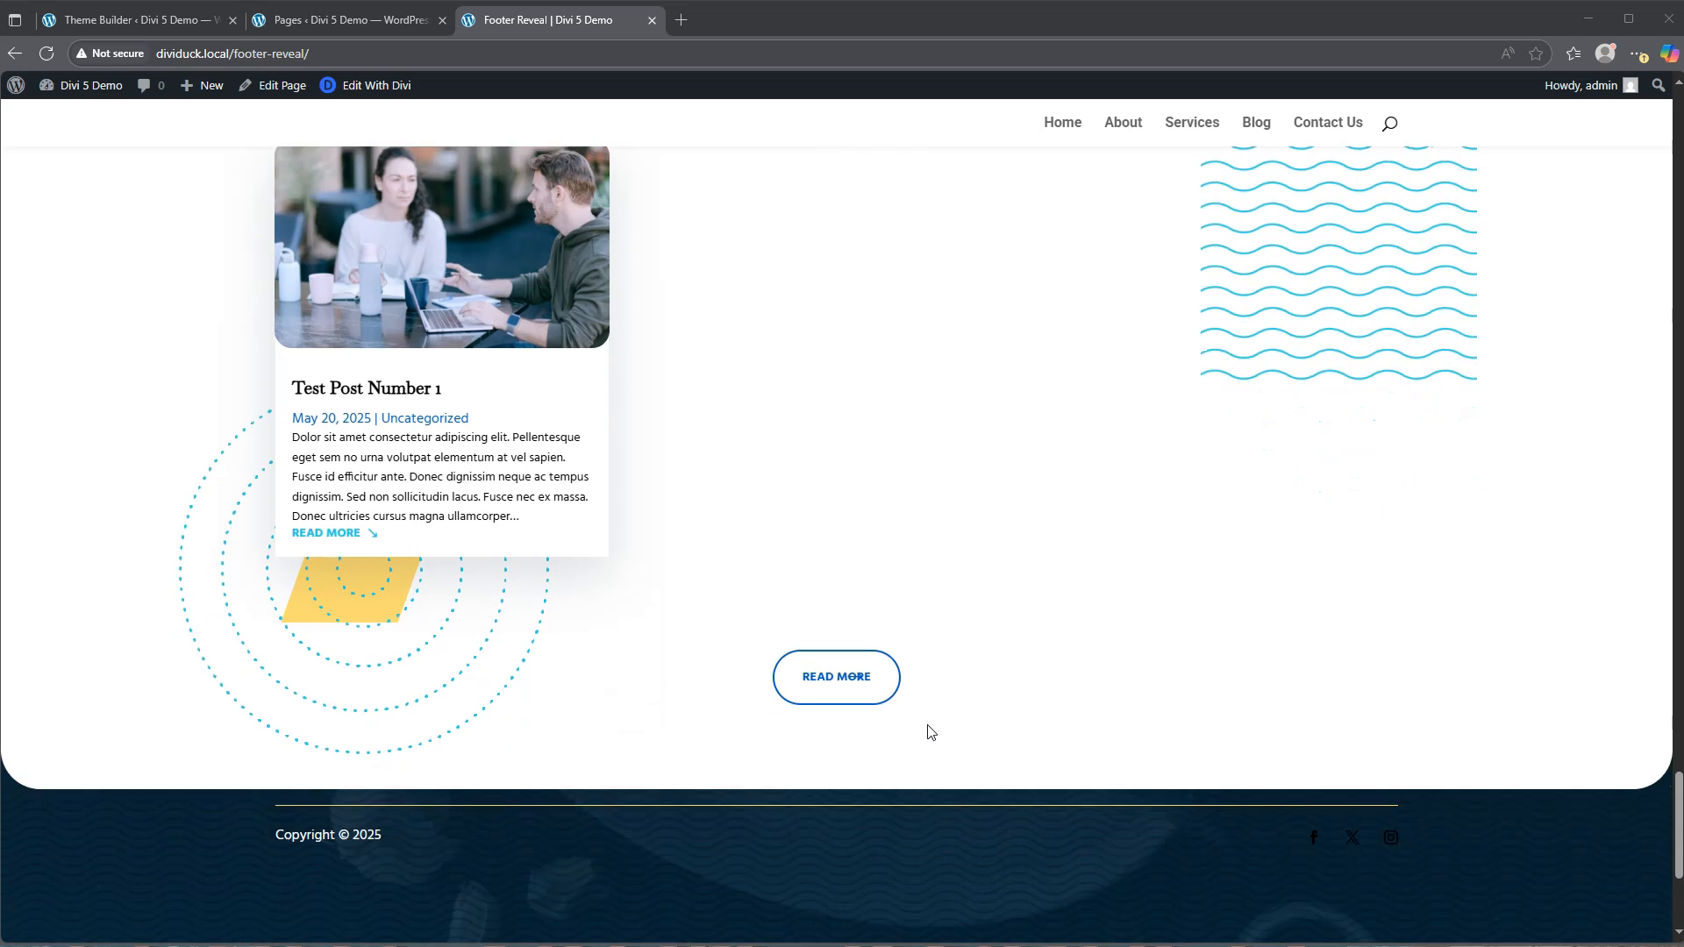
pyautogui.scroll(1, 929, 734)
pyautogui.scroll(-1, 927, 732)
pyautogui.scroll(-3, 750, 777)
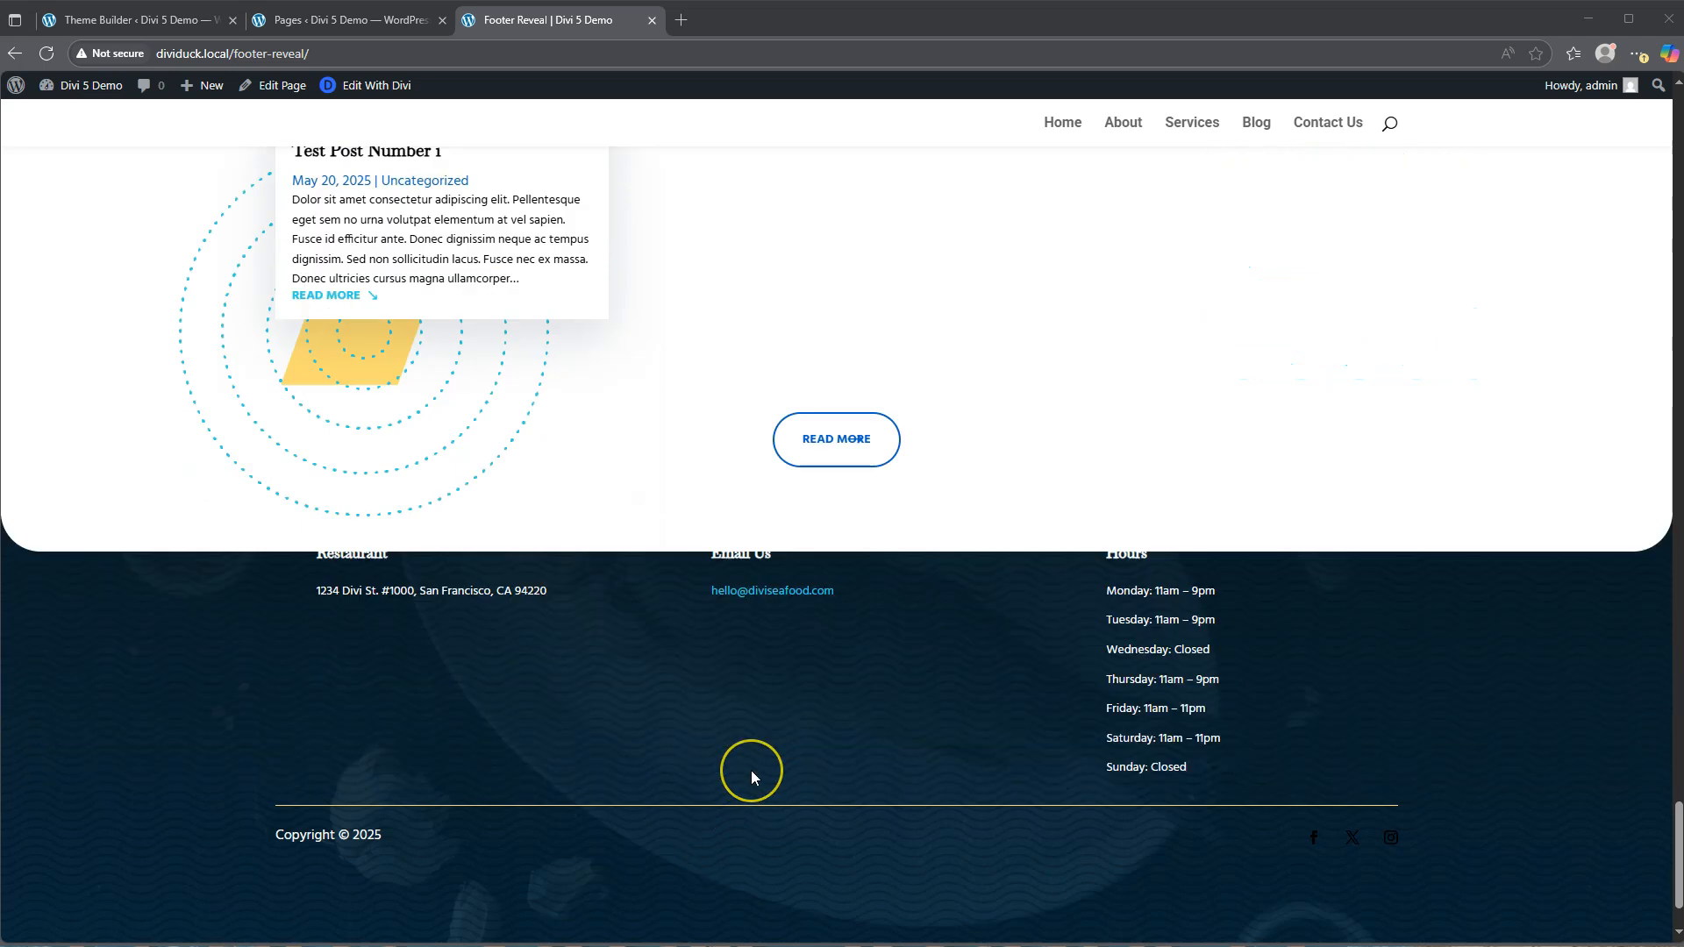
pyautogui.scroll(-1, 751, 776)
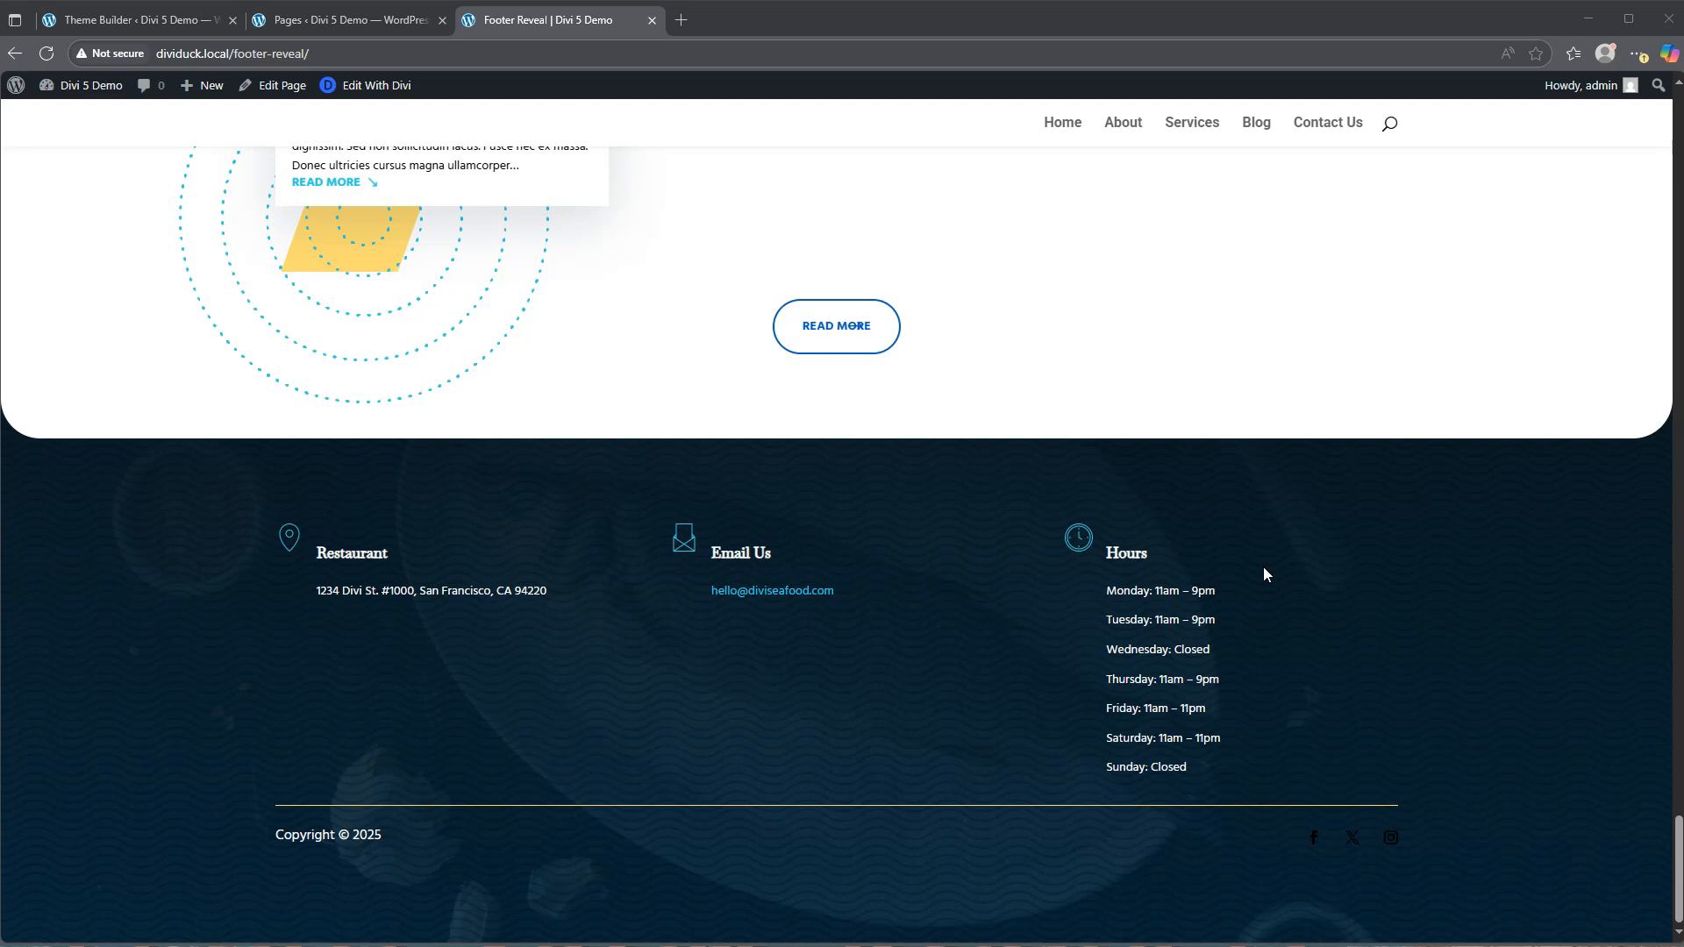
pyautogui.scroll(10, 1263, 567)
pyautogui.scroll(-10, 1263, 572)
pyautogui.scroll(-2, 1251, 576)
# Step: Add a new WordPress page titled "Footer Reveals Demo" and open it in the Divi Builder
pyautogui.click(412, 21)
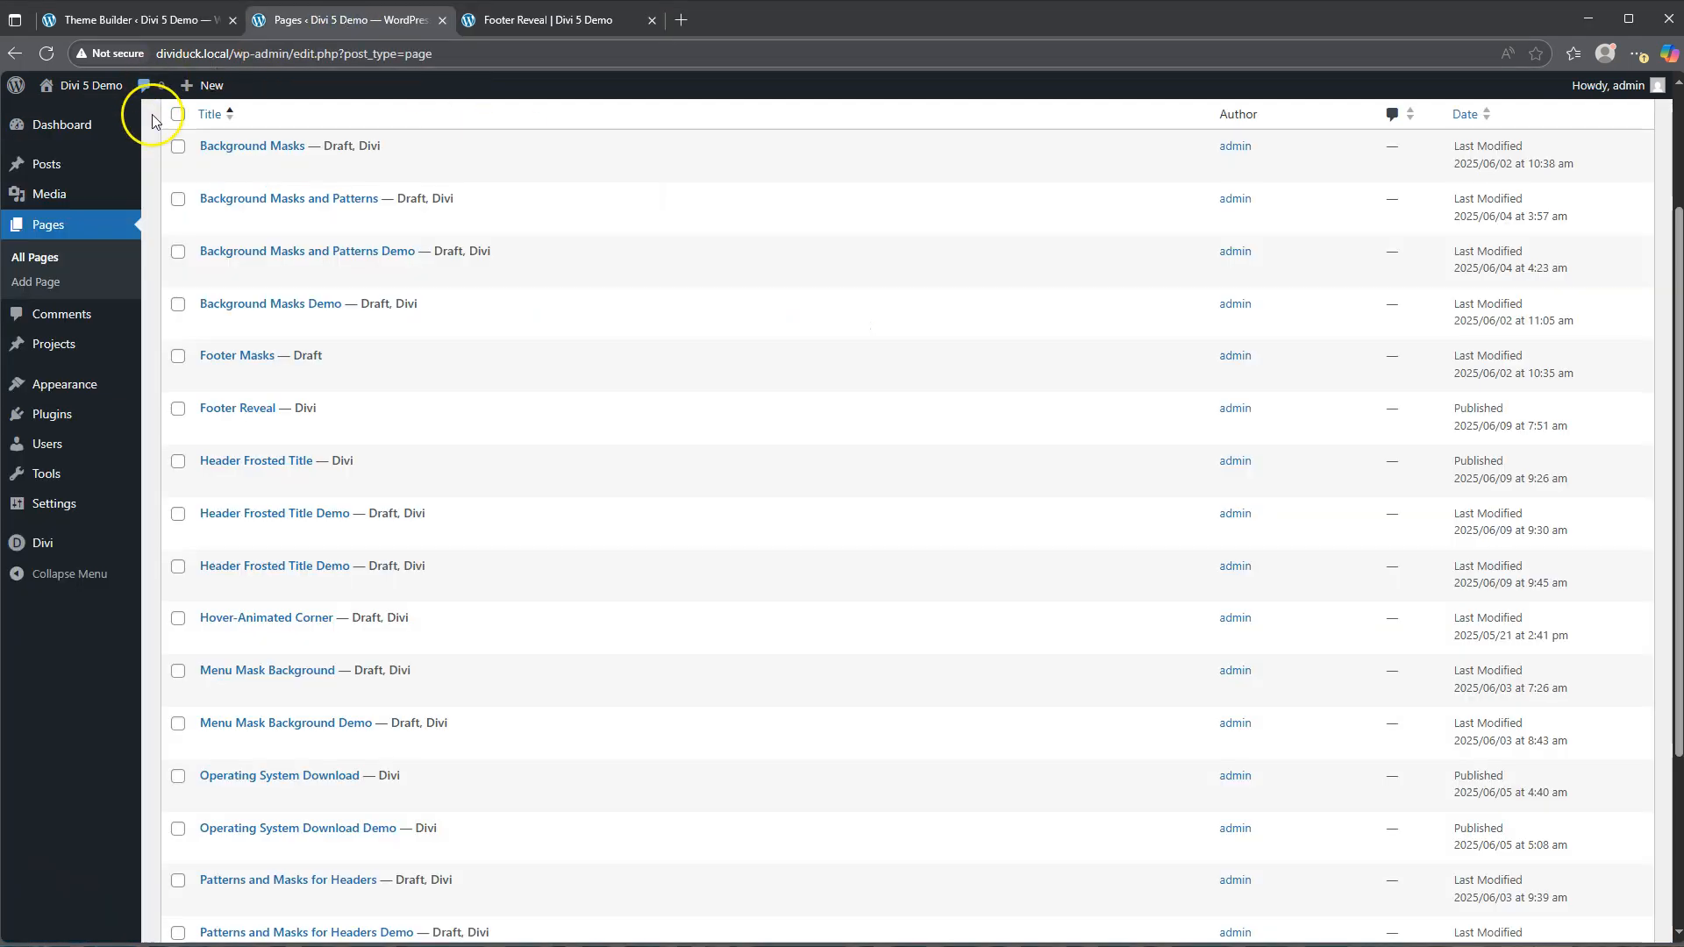
pyautogui.scroll(3, 202, 228)
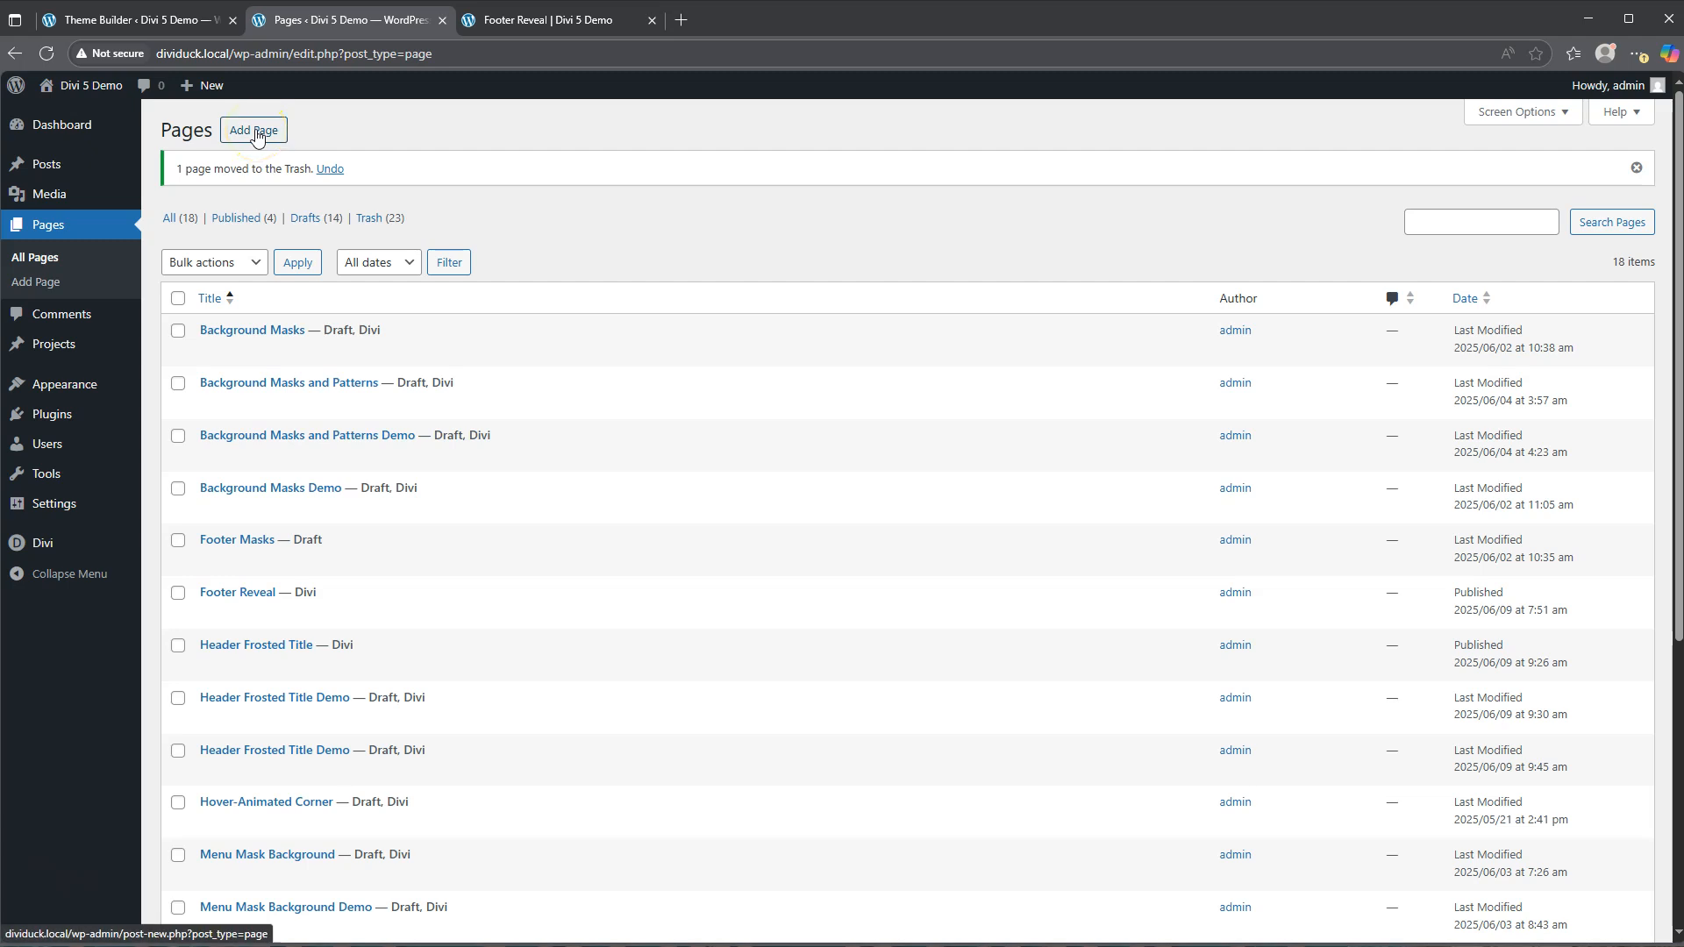
pyautogui.click(254, 132)
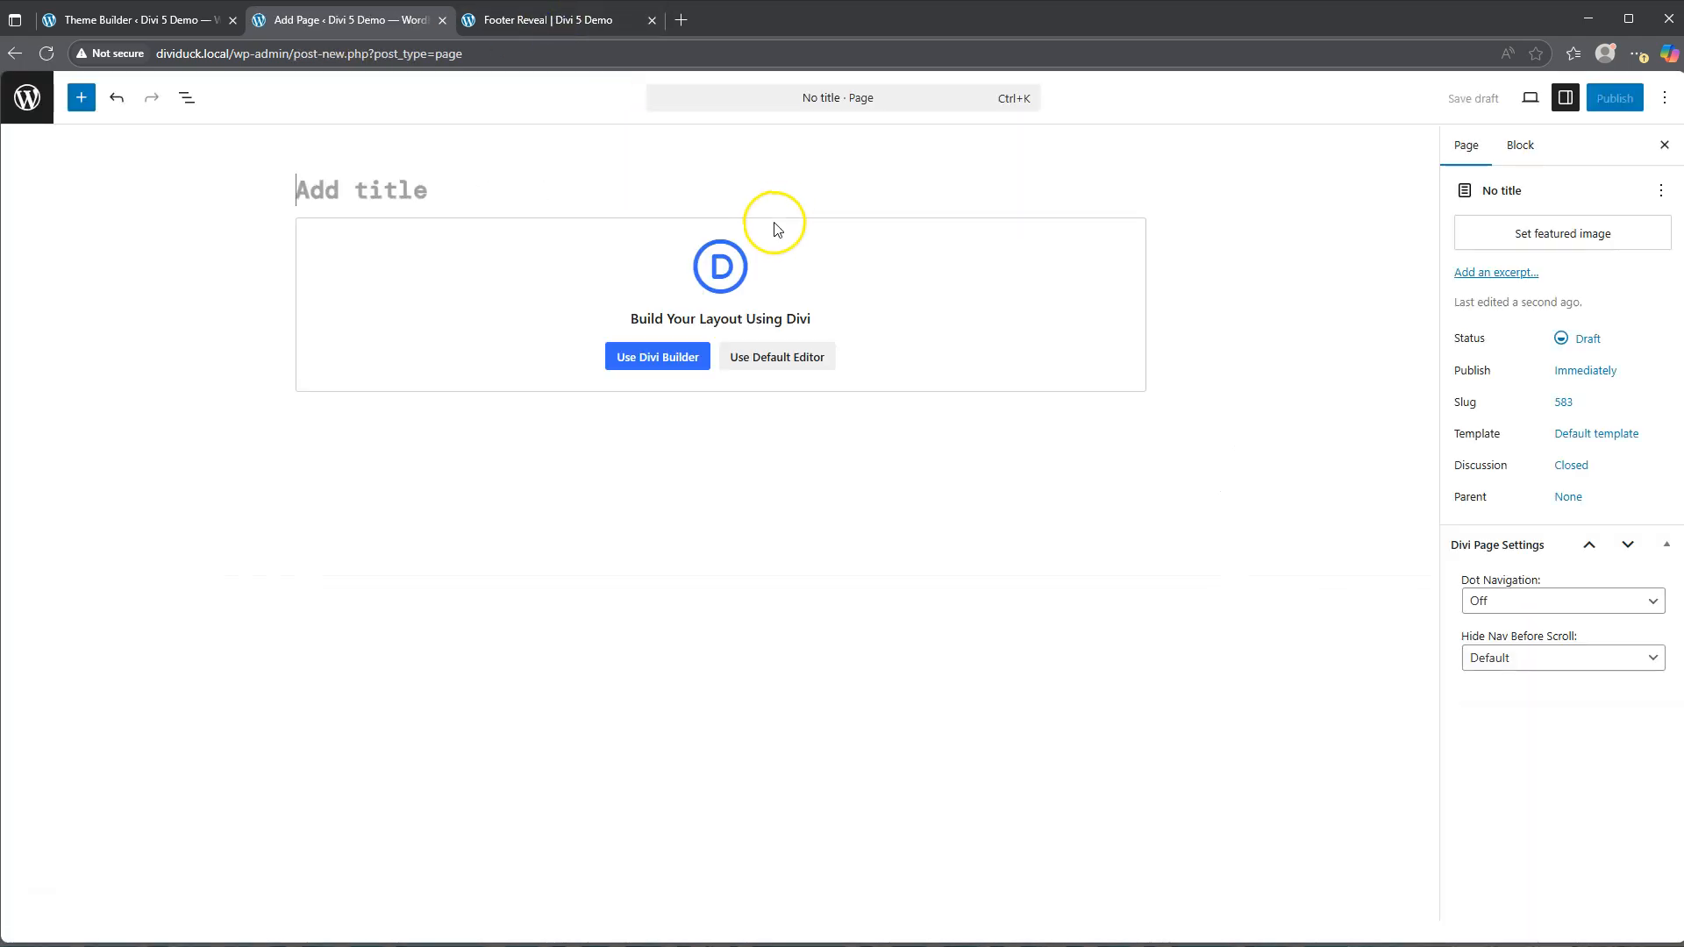
pyautogui.click(436, 195)
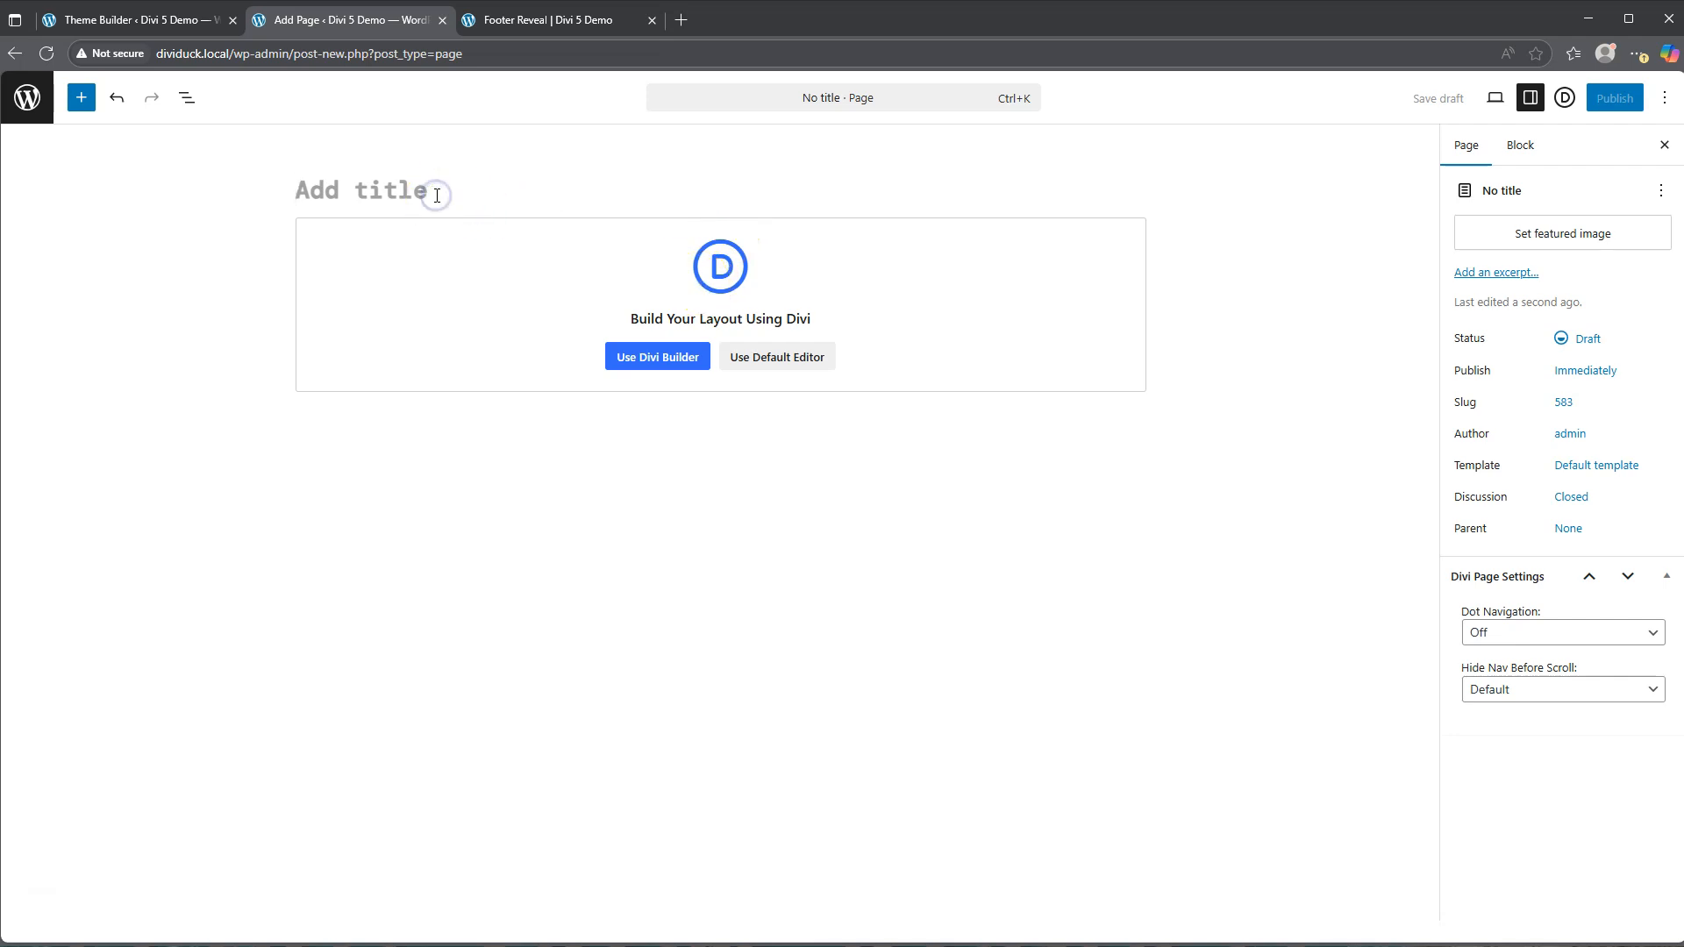
pyautogui.write('Footer ')
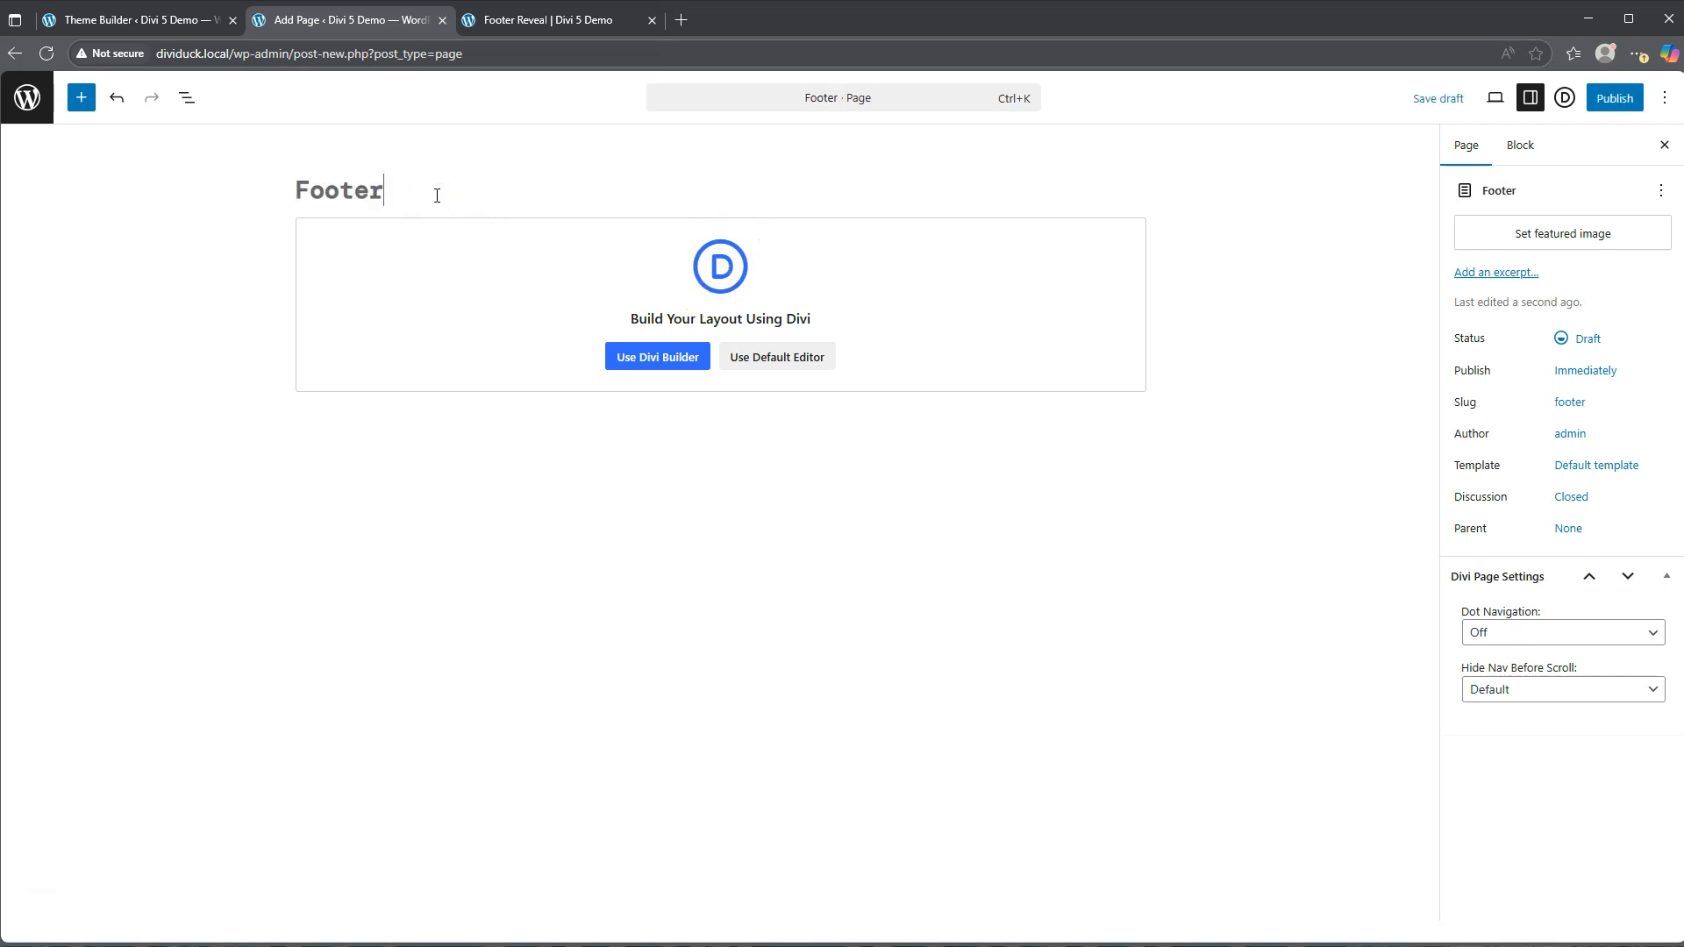
pyautogui.write('Reveals')
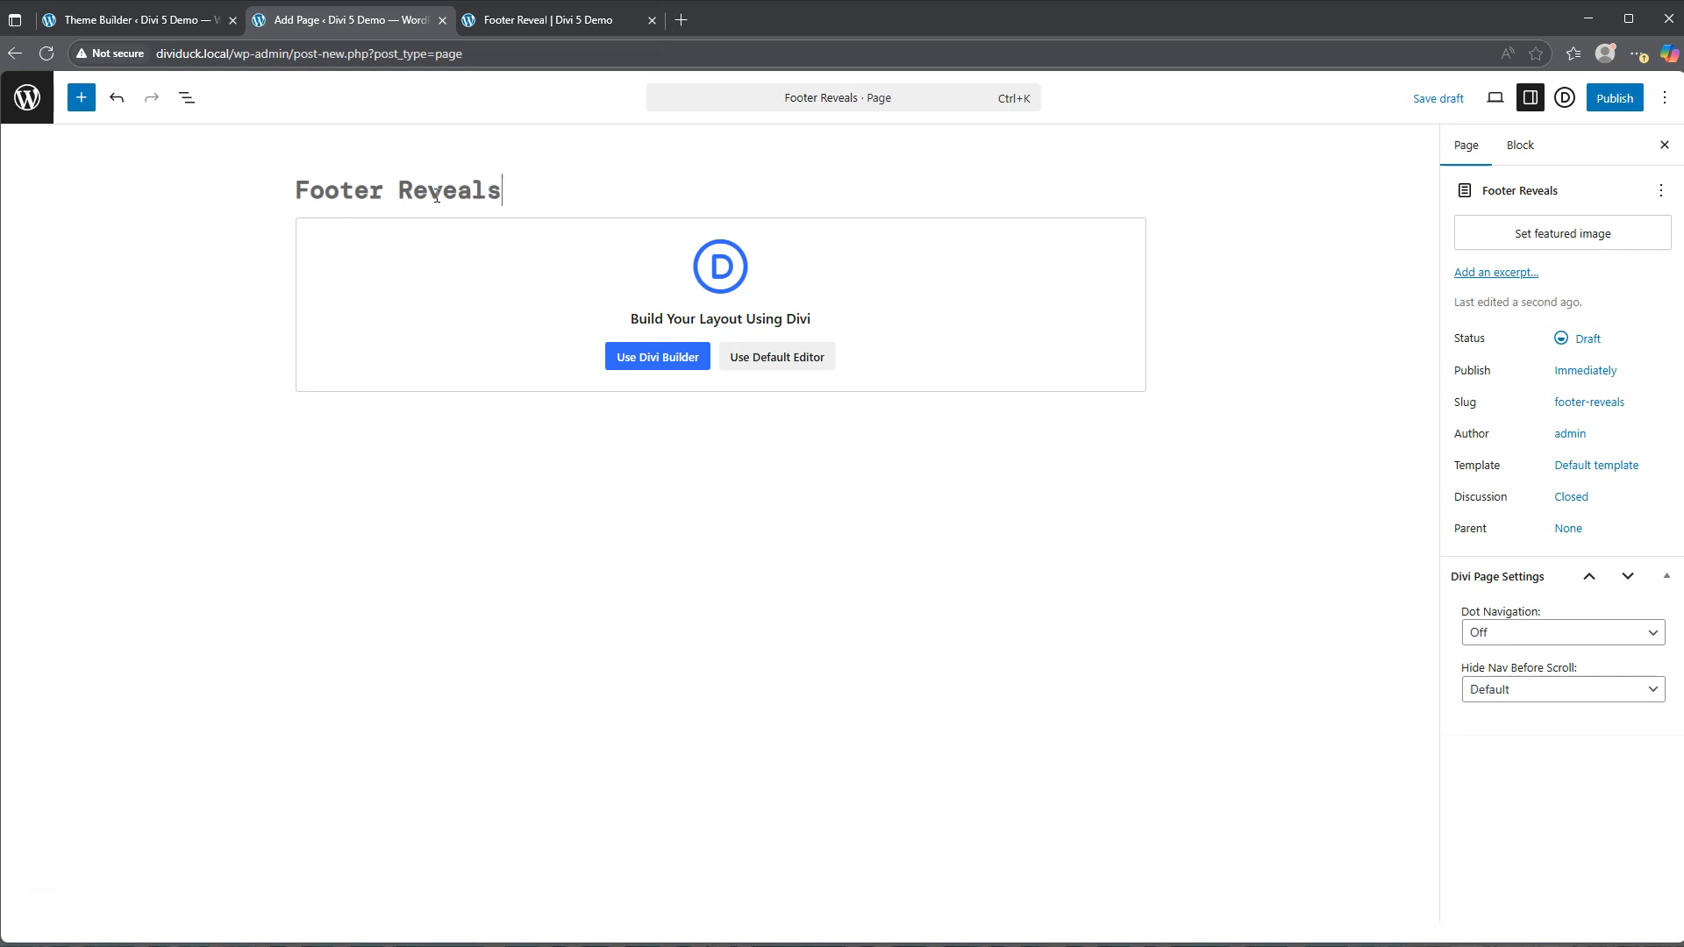
pyautogui.write(' Demo')
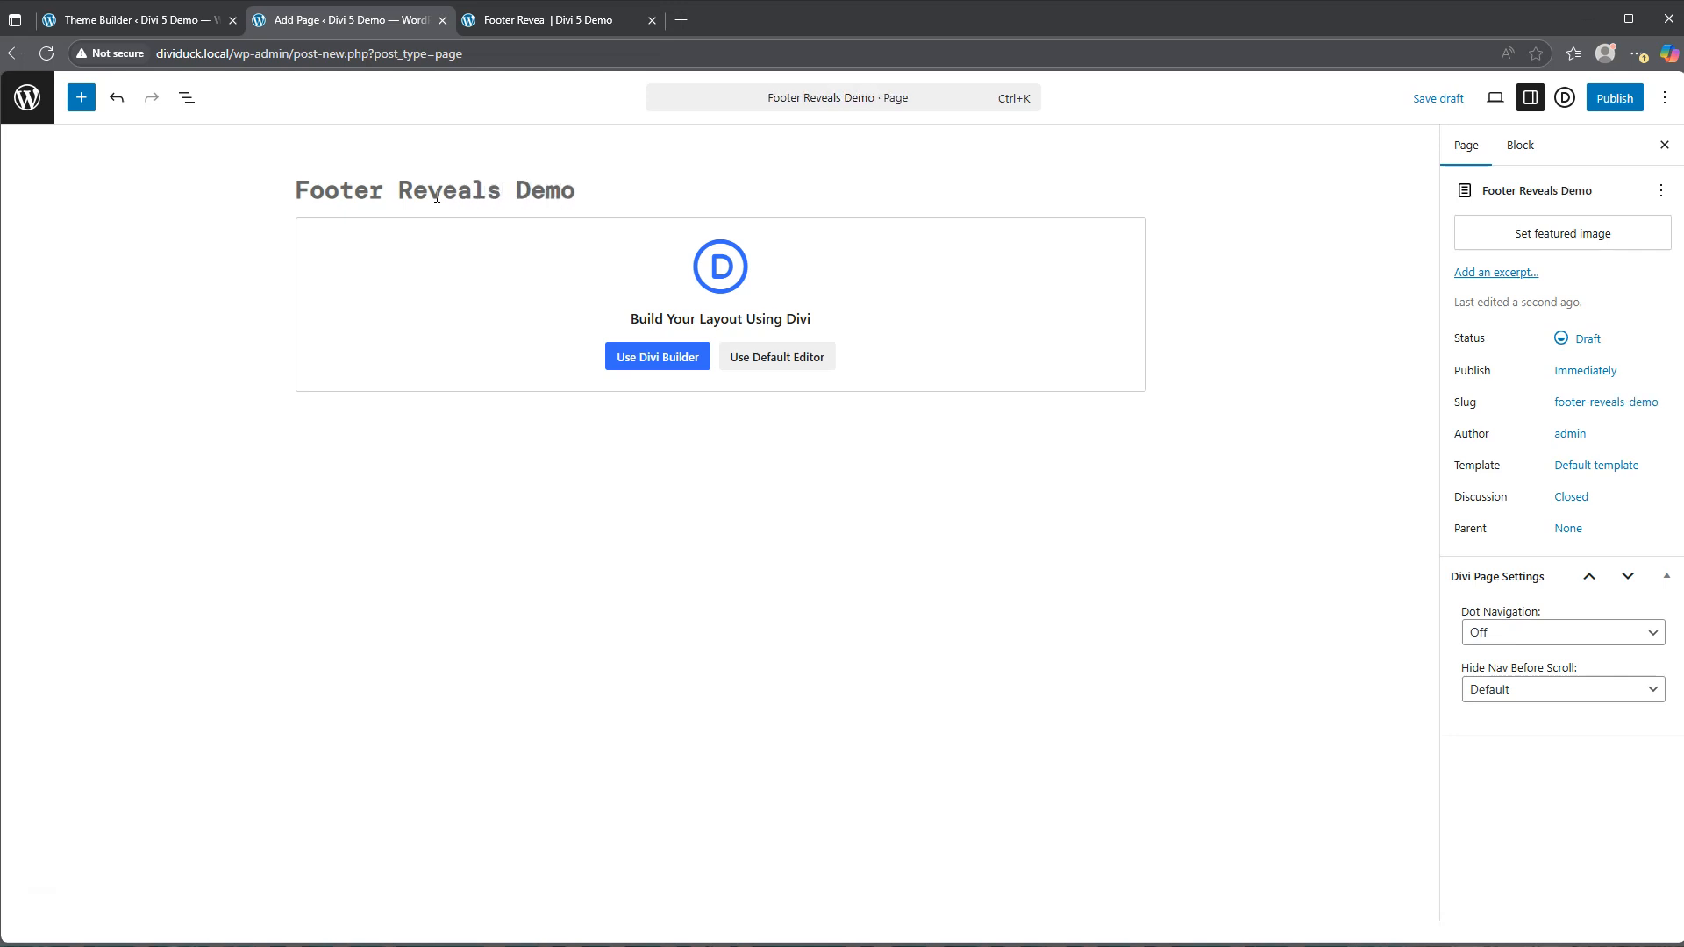
pyautogui.click(655, 359)
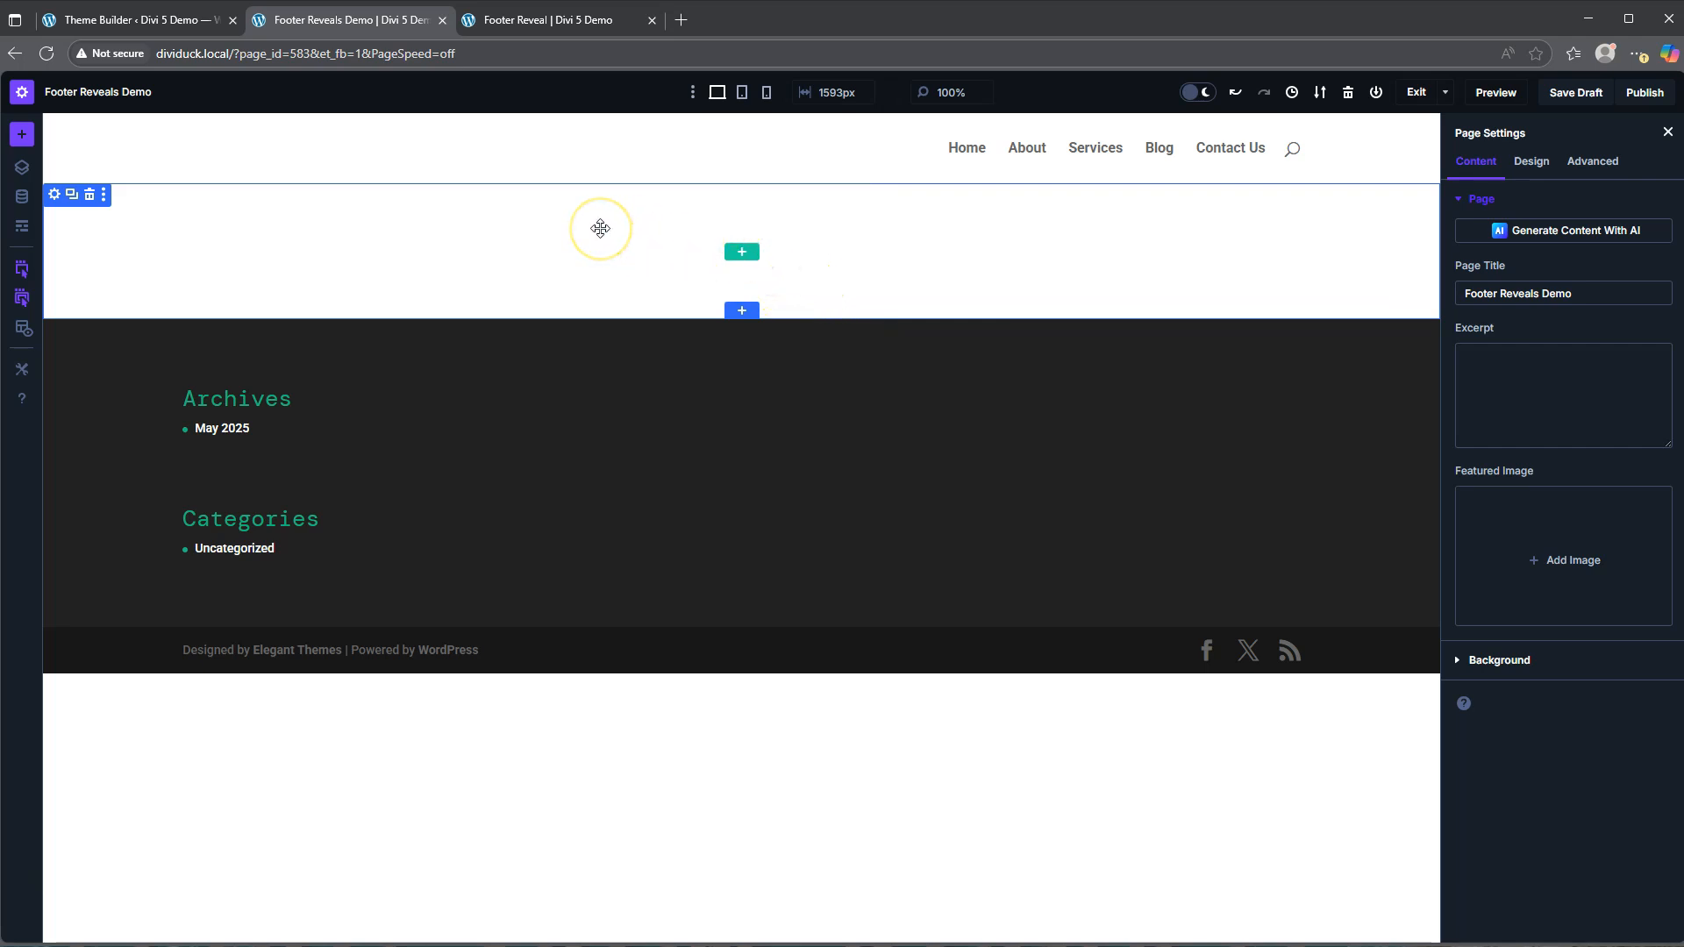
# Step: Load the premade Landing layout from the Seafood Restaurant layout pack, replacing the page's existing content
pyautogui.click(22, 137)
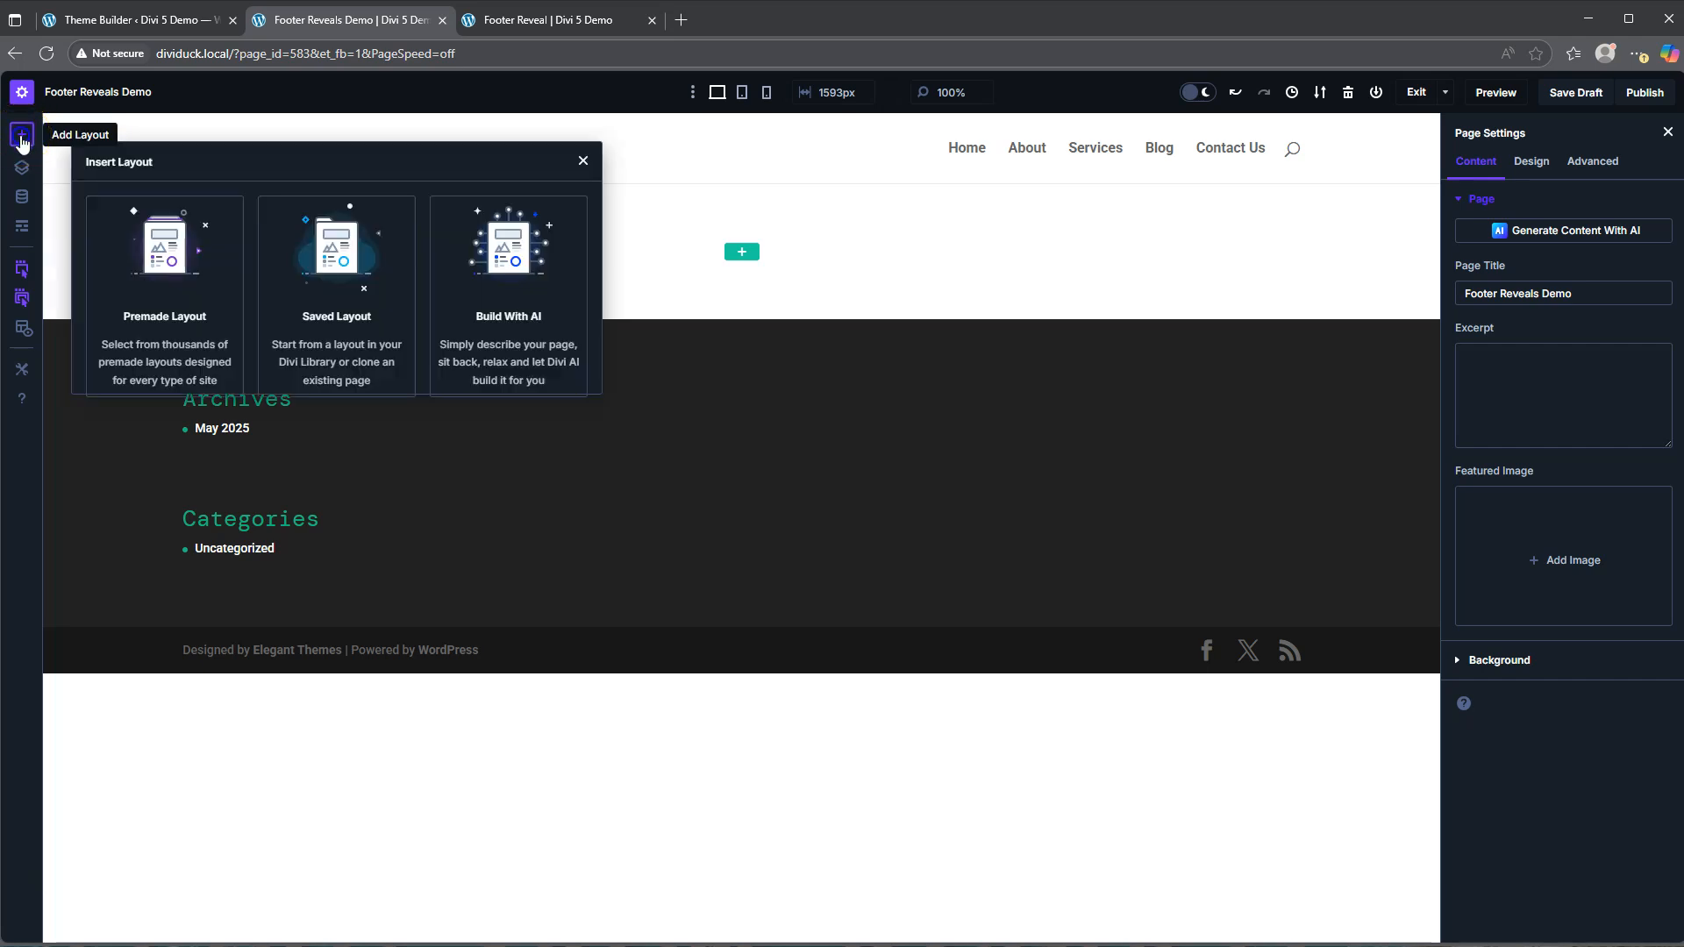
pyautogui.click(165, 259)
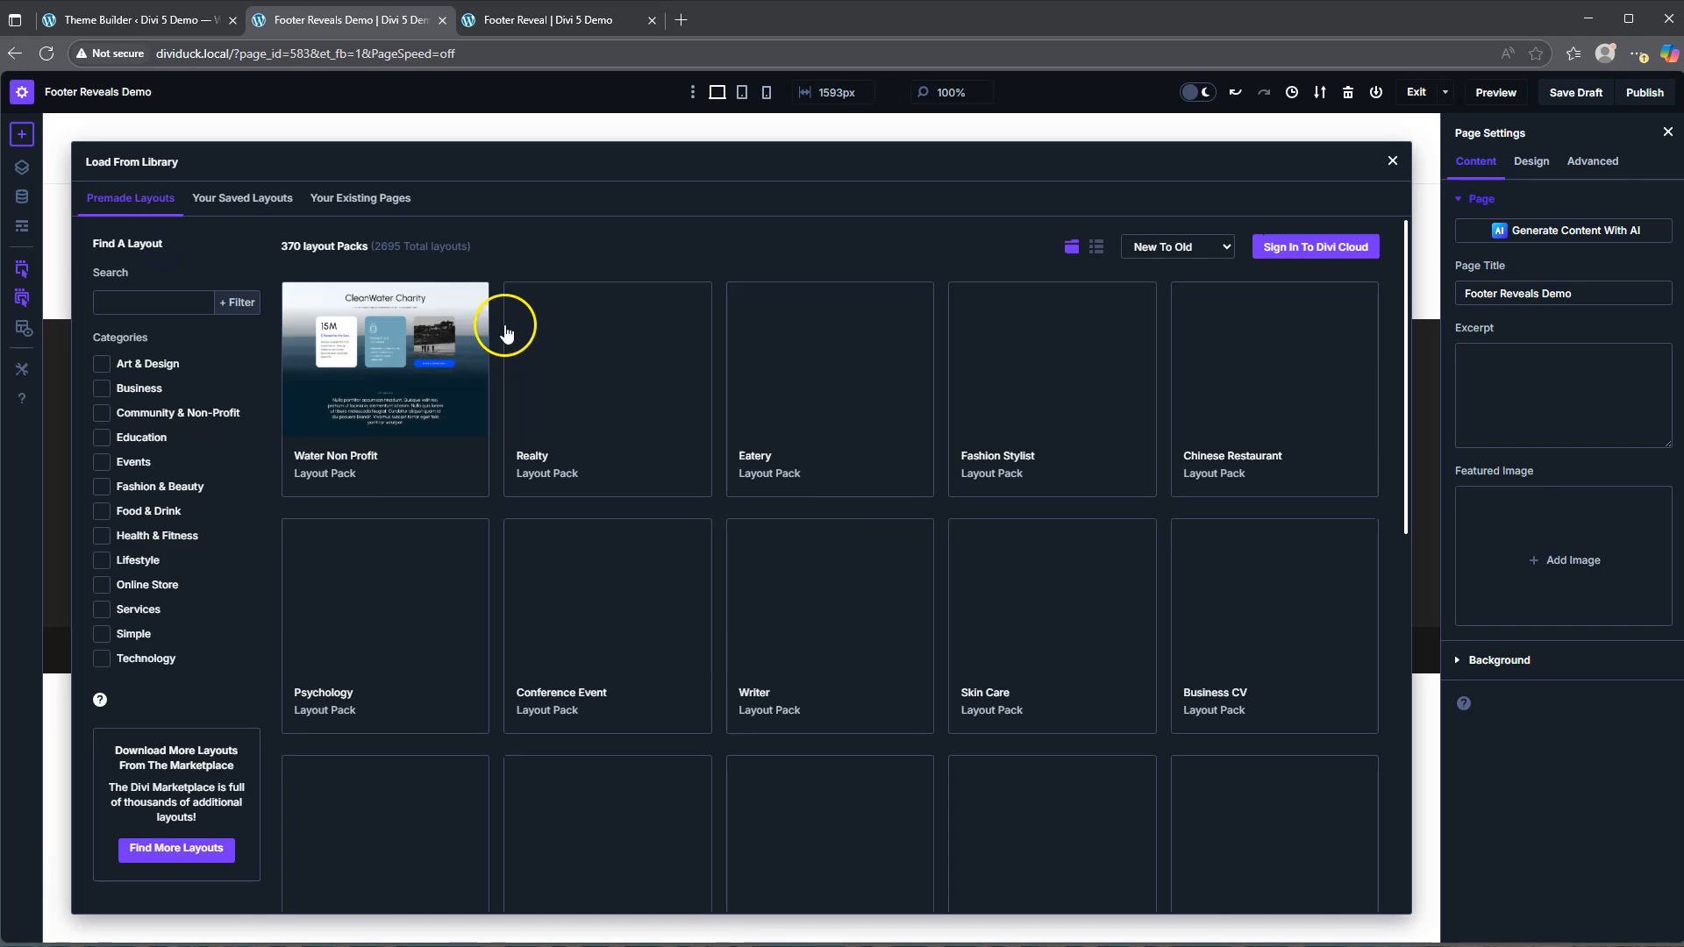
pyautogui.scroll(-20, 520, 558)
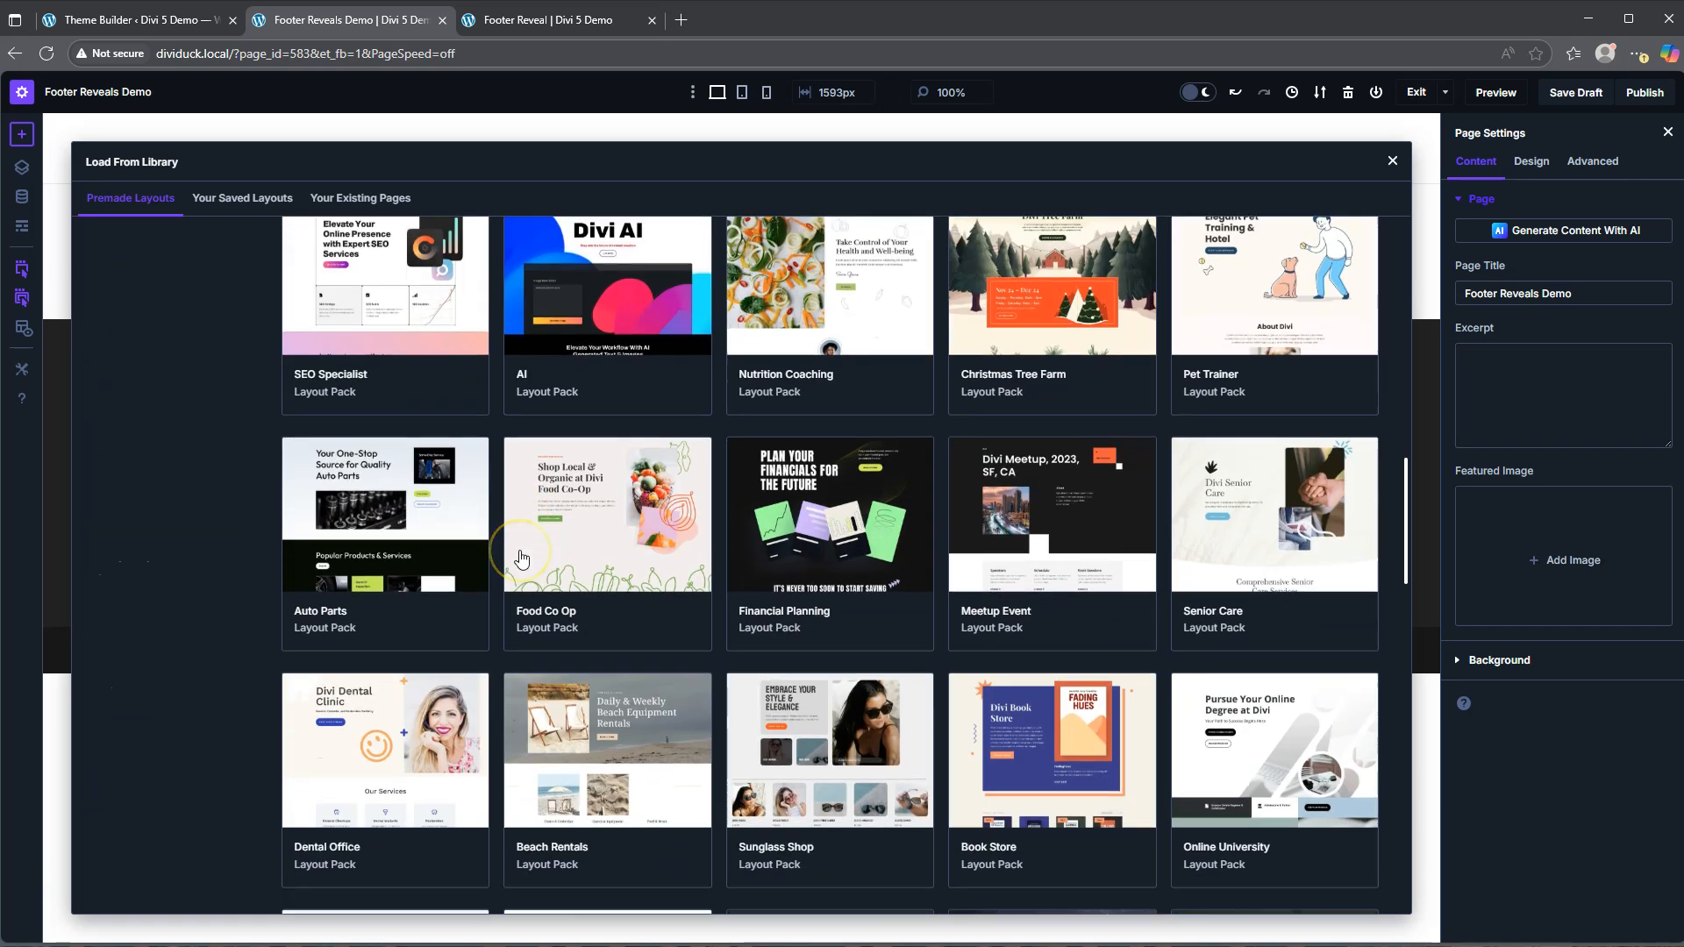
pyautogui.scroll(-20, 520, 557)
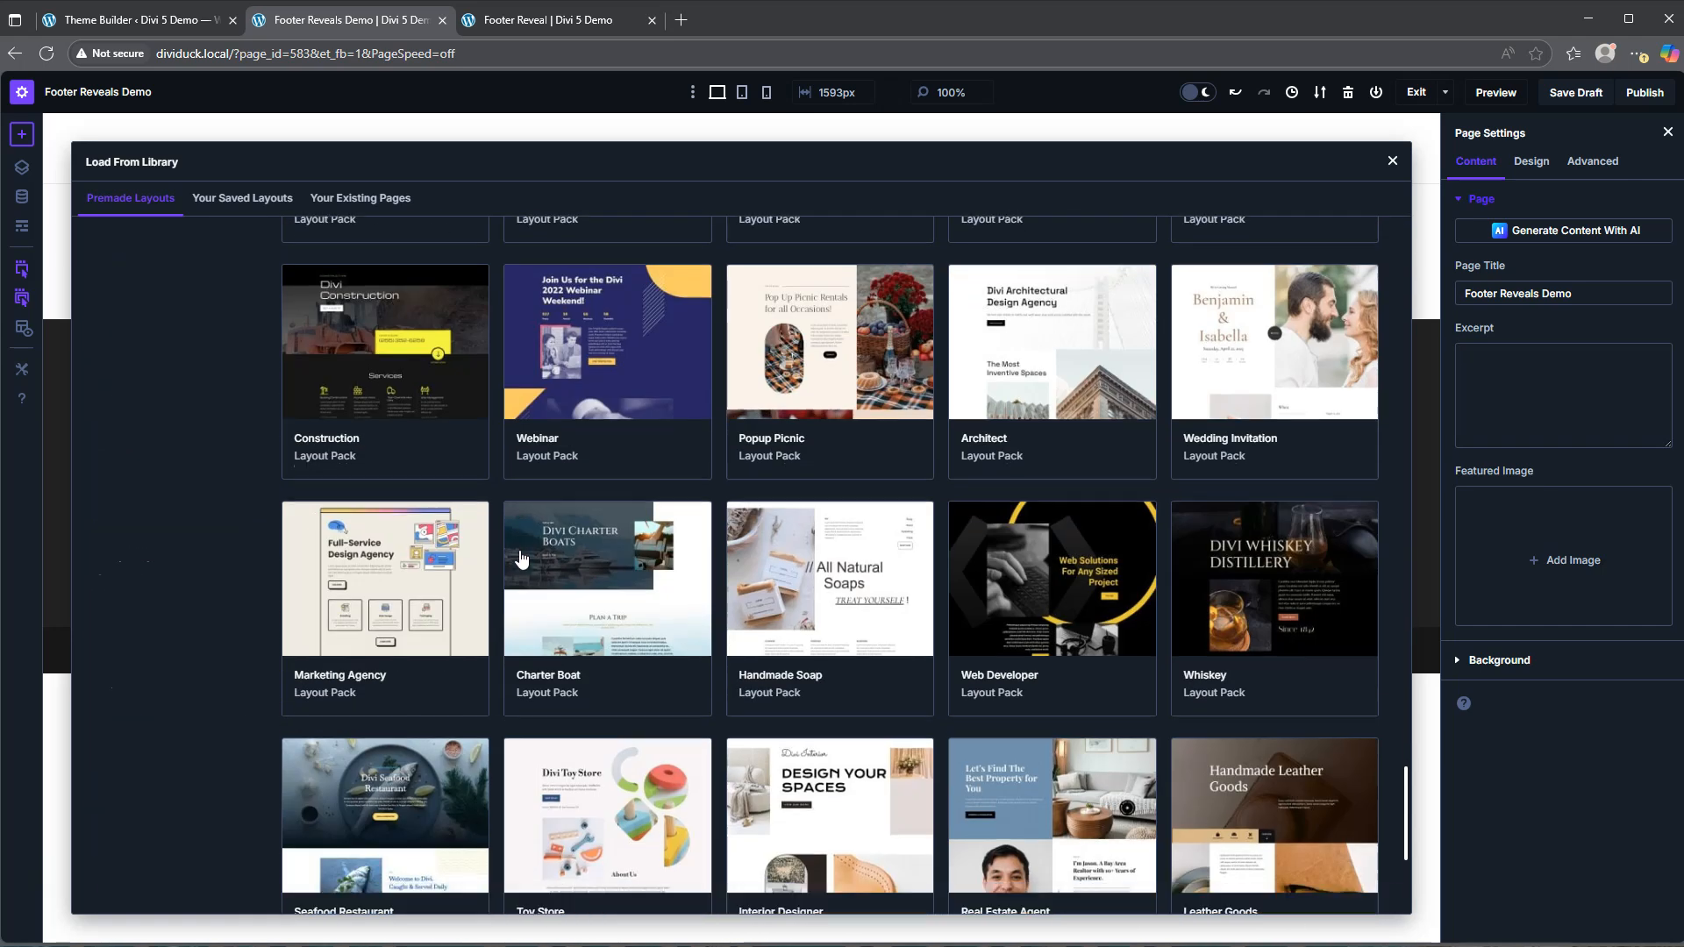
pyautogui.scroll(-3, 522, 560)
pyautogui.scroll(2, 521, 559)
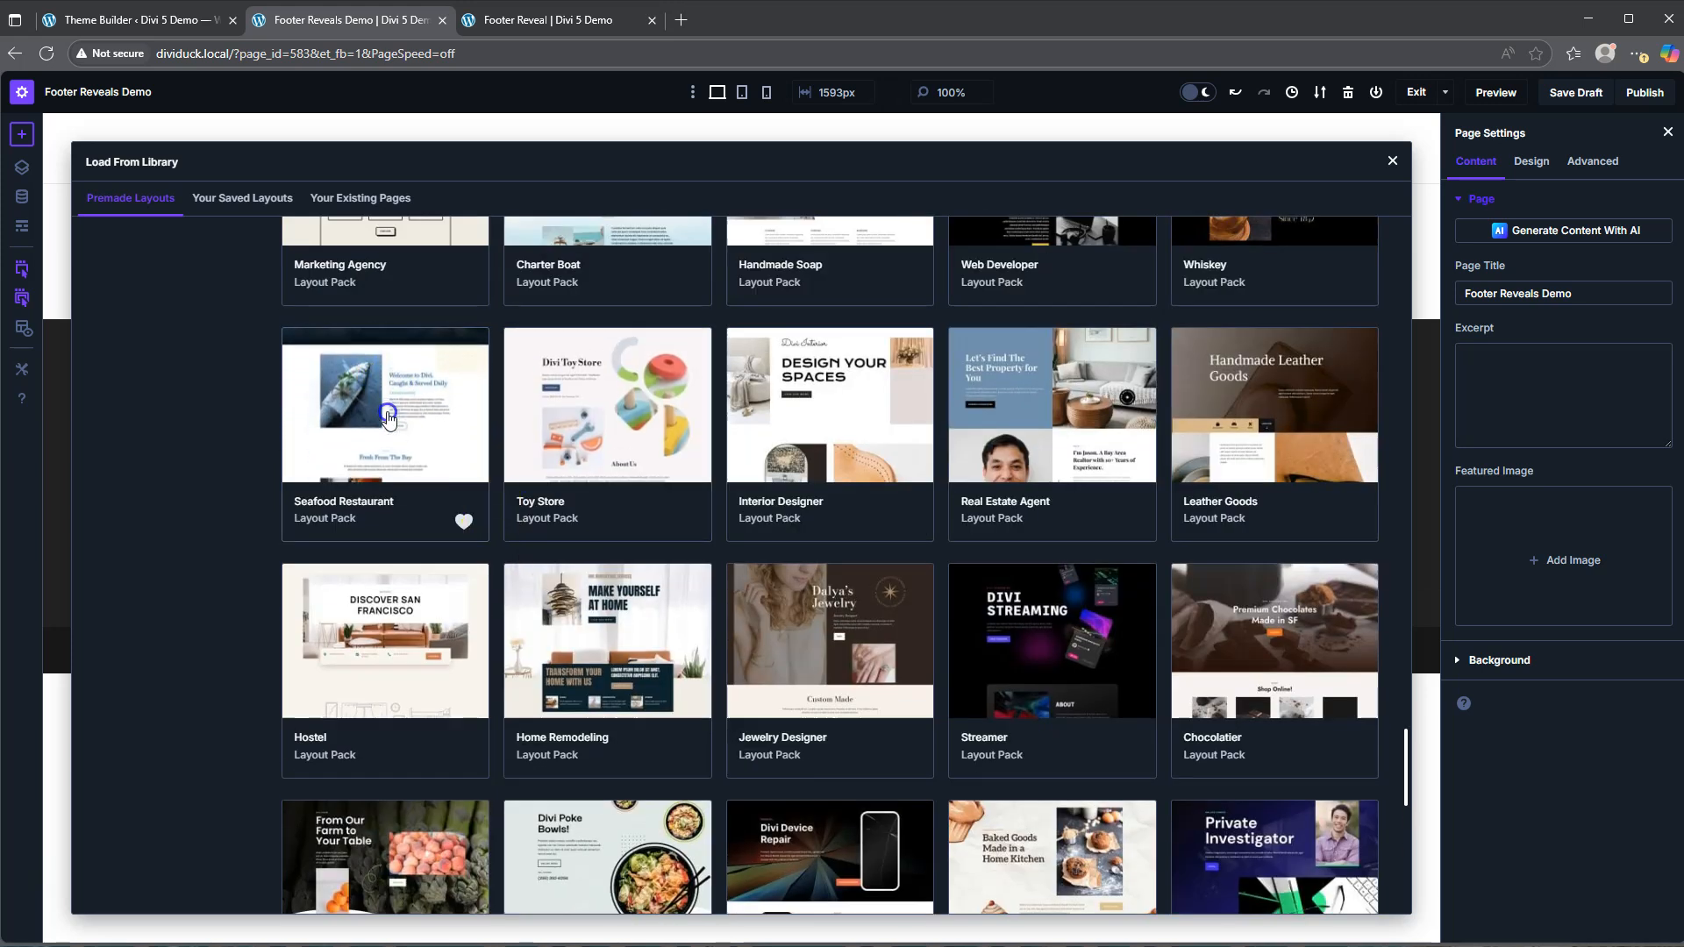
pyautogui.click(388, 386)
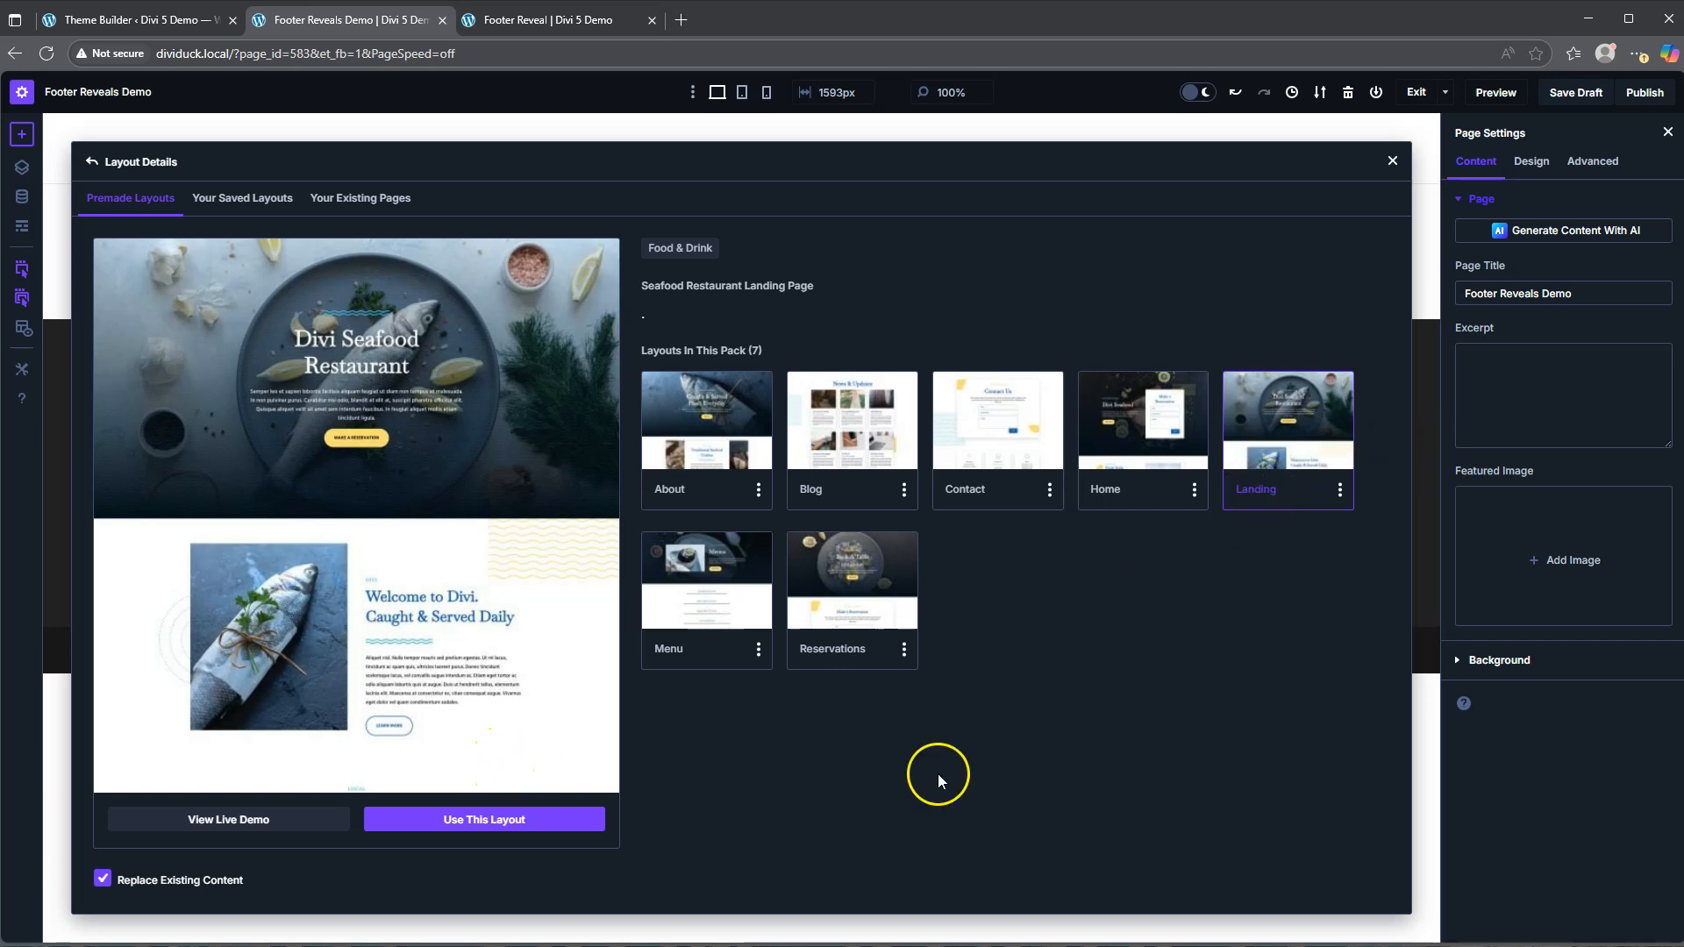
pyautogui.click(485, 820)
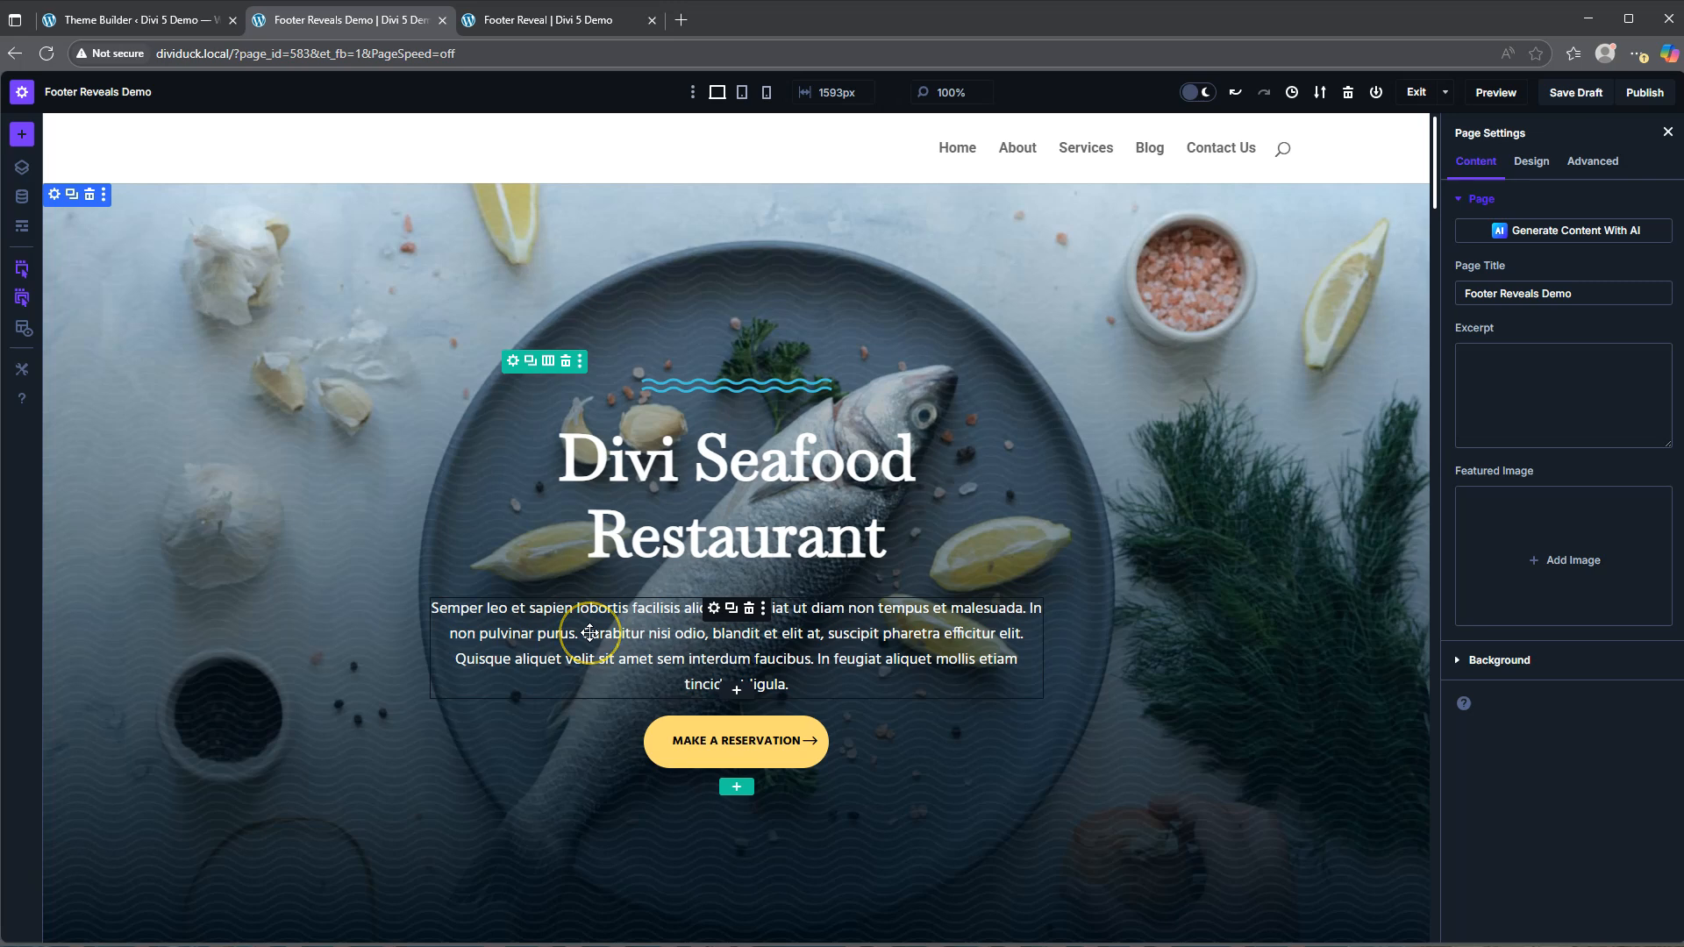
# Step: Examine the loaded layout down to its footer section and compare it with the footer of the published Footer Reveal page
pyautogui.scroll(-20, 589, 633)
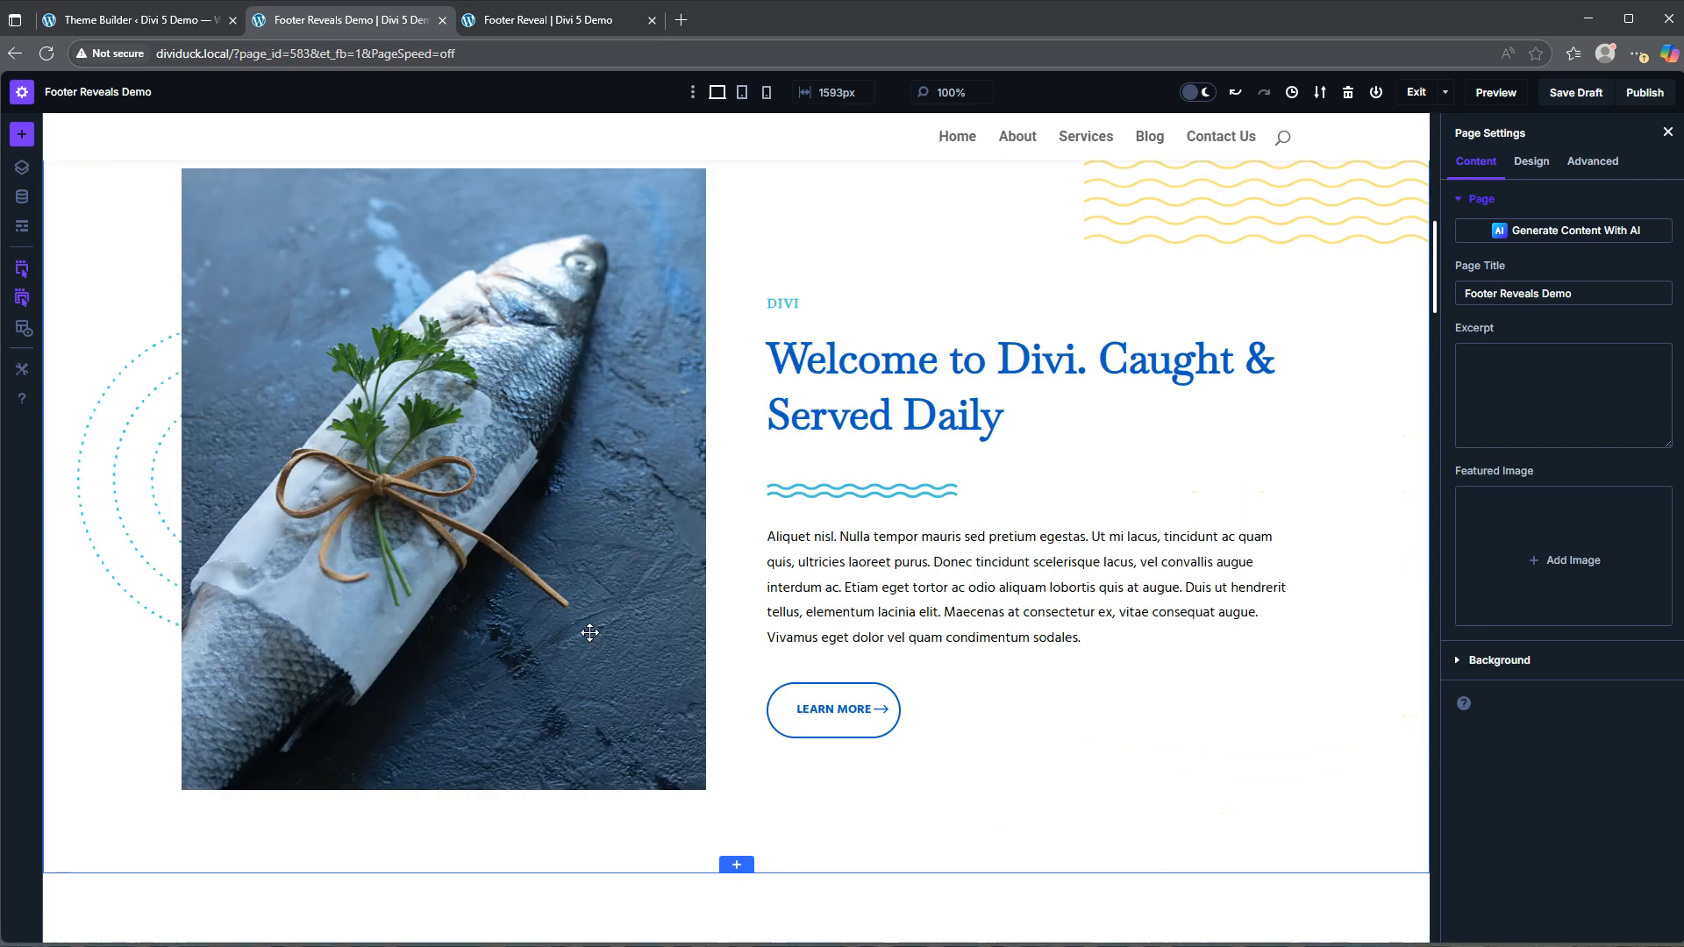
pyautogui.scroll(-20, 589, 634)
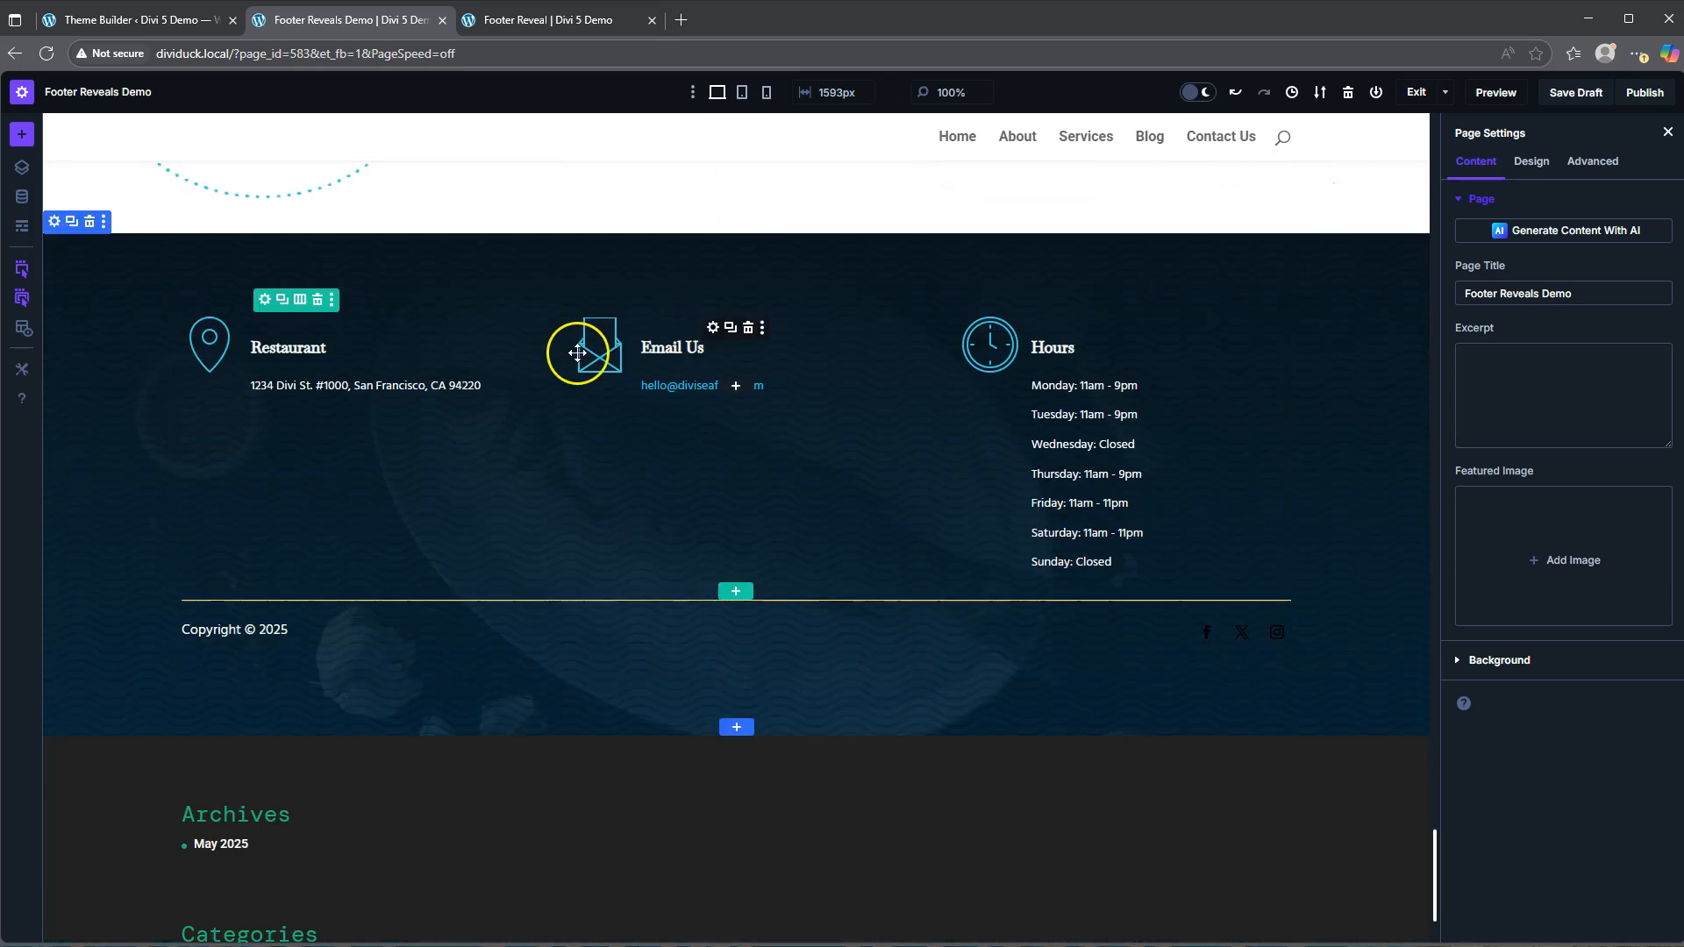
pyautogui.scroll(-1, 742, 564)
pyautogui.scroll(11, 742, 564)
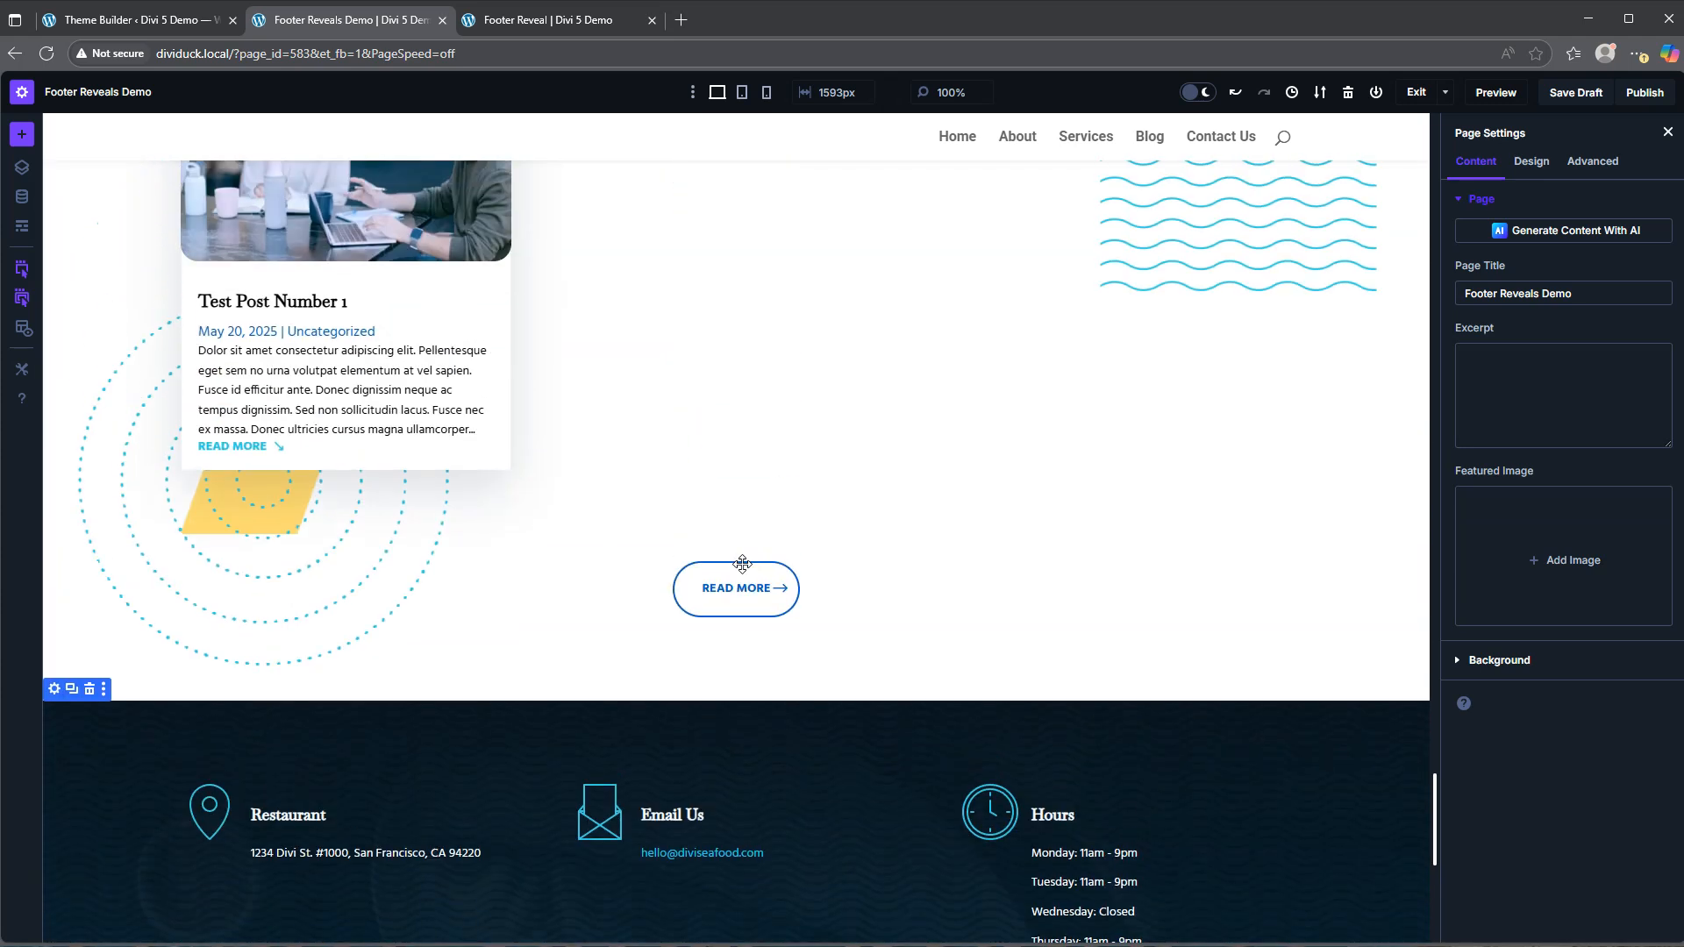
pyautogui.scroll(-5, 742, 564)
pyautogui.scroll(-5, 742, 564)
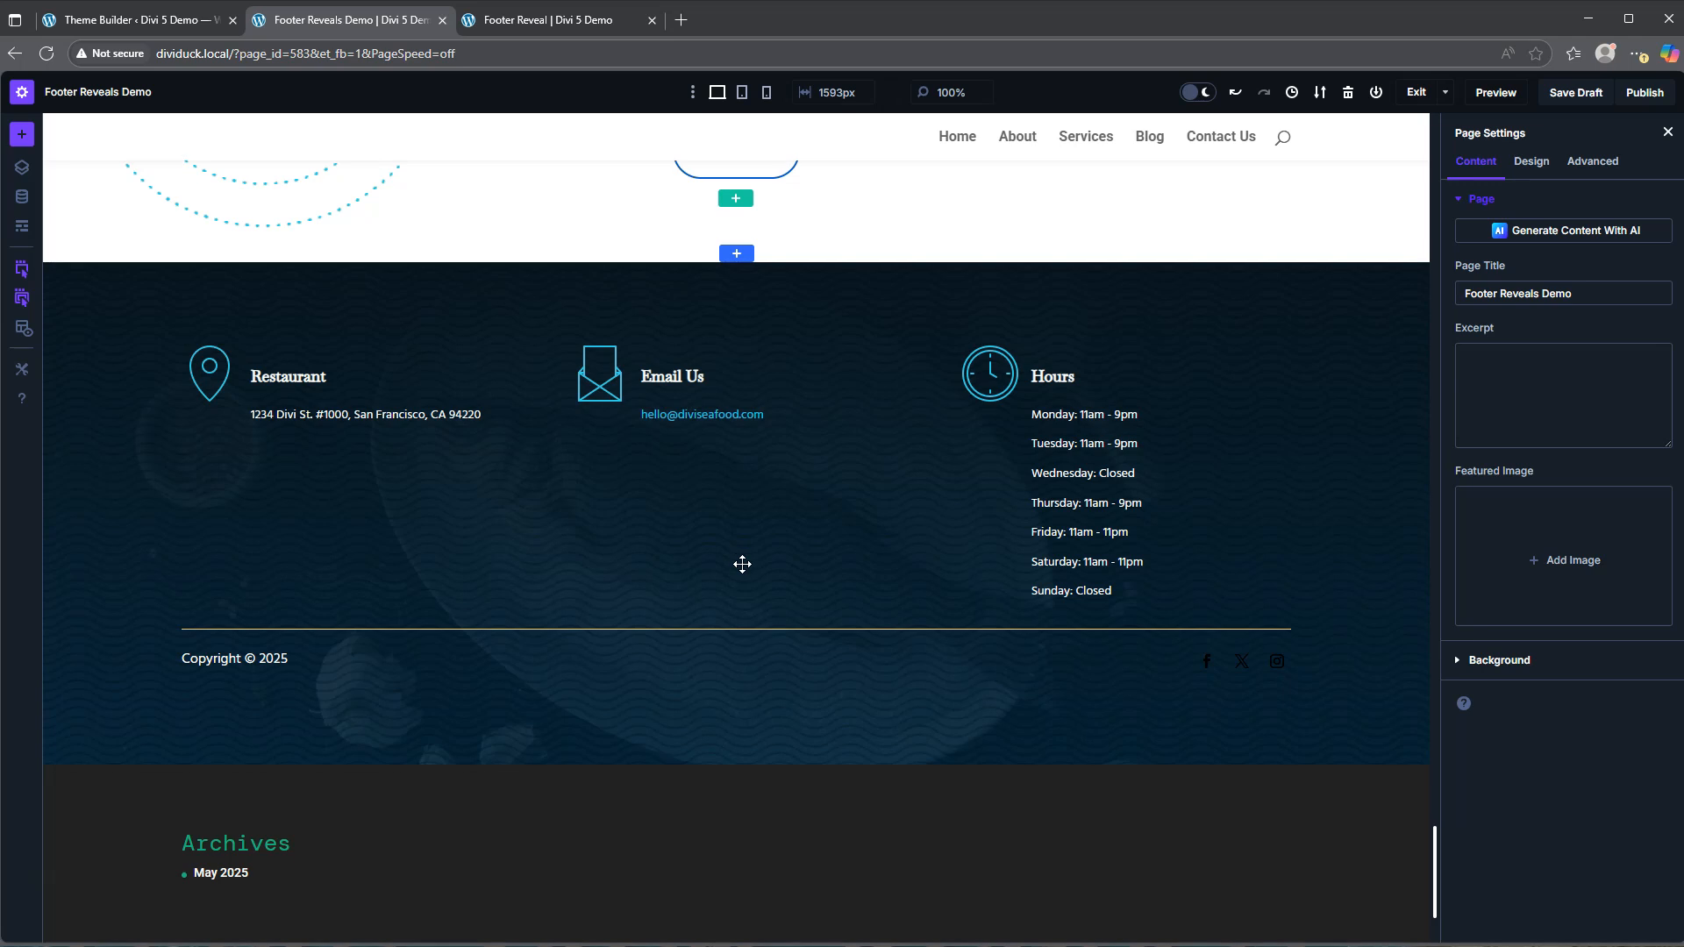
pyautogui.click(749, 581)
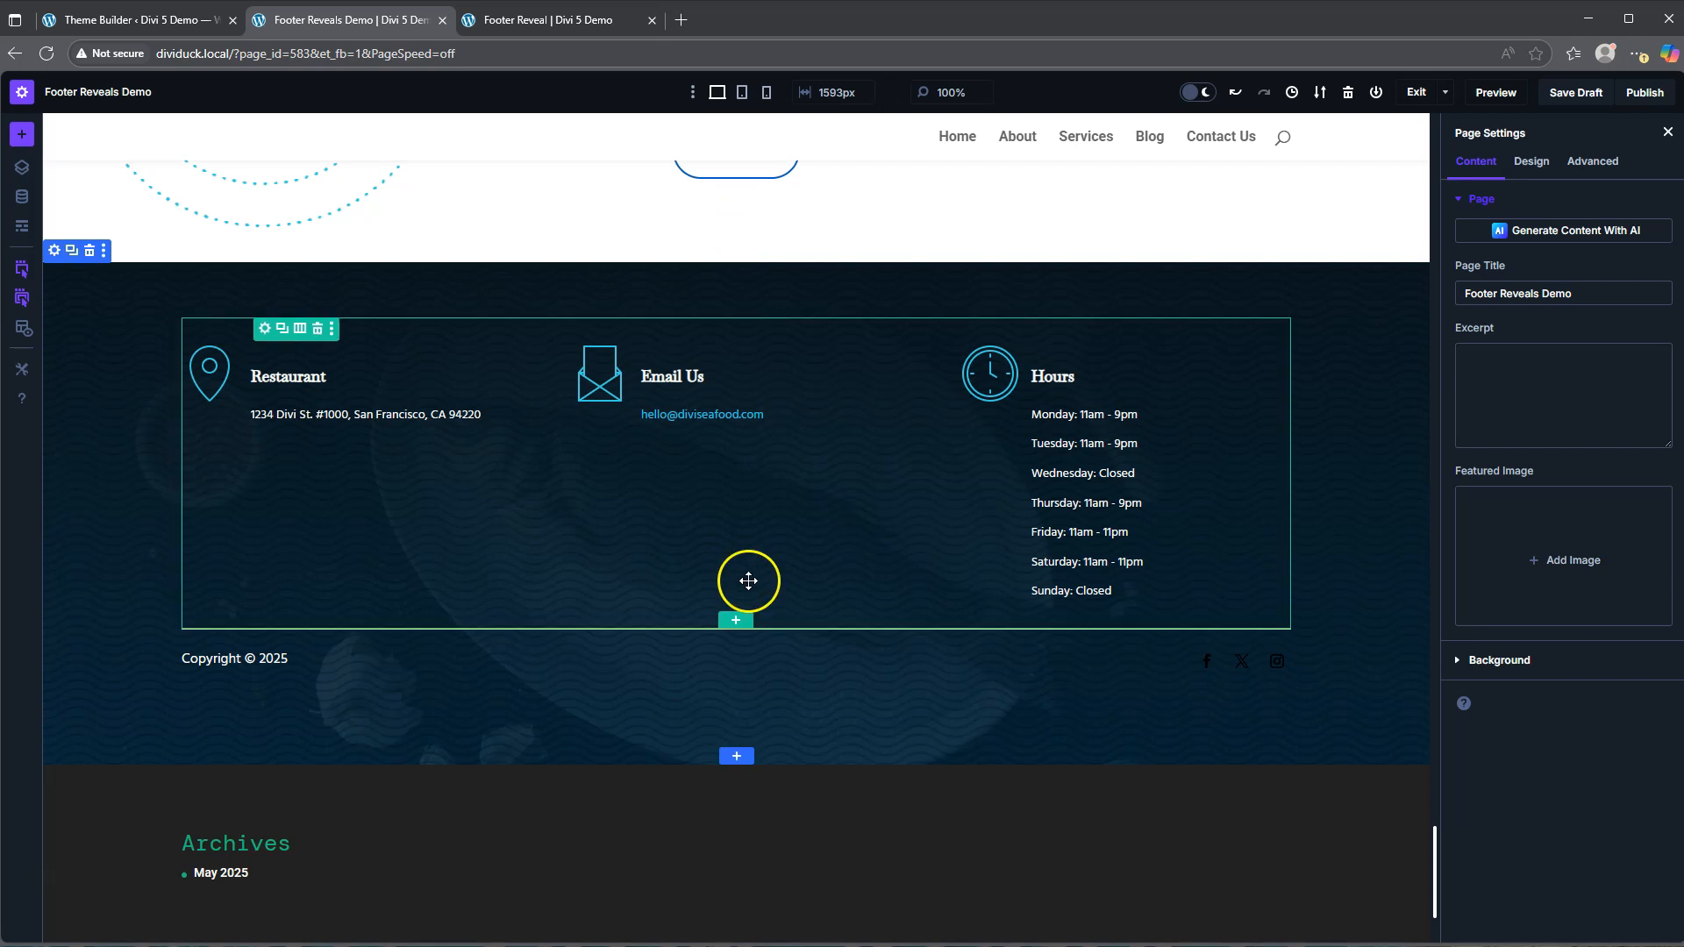
pyautogui.click(565, 19)
pyautogui.scroll(6, 701, 405)
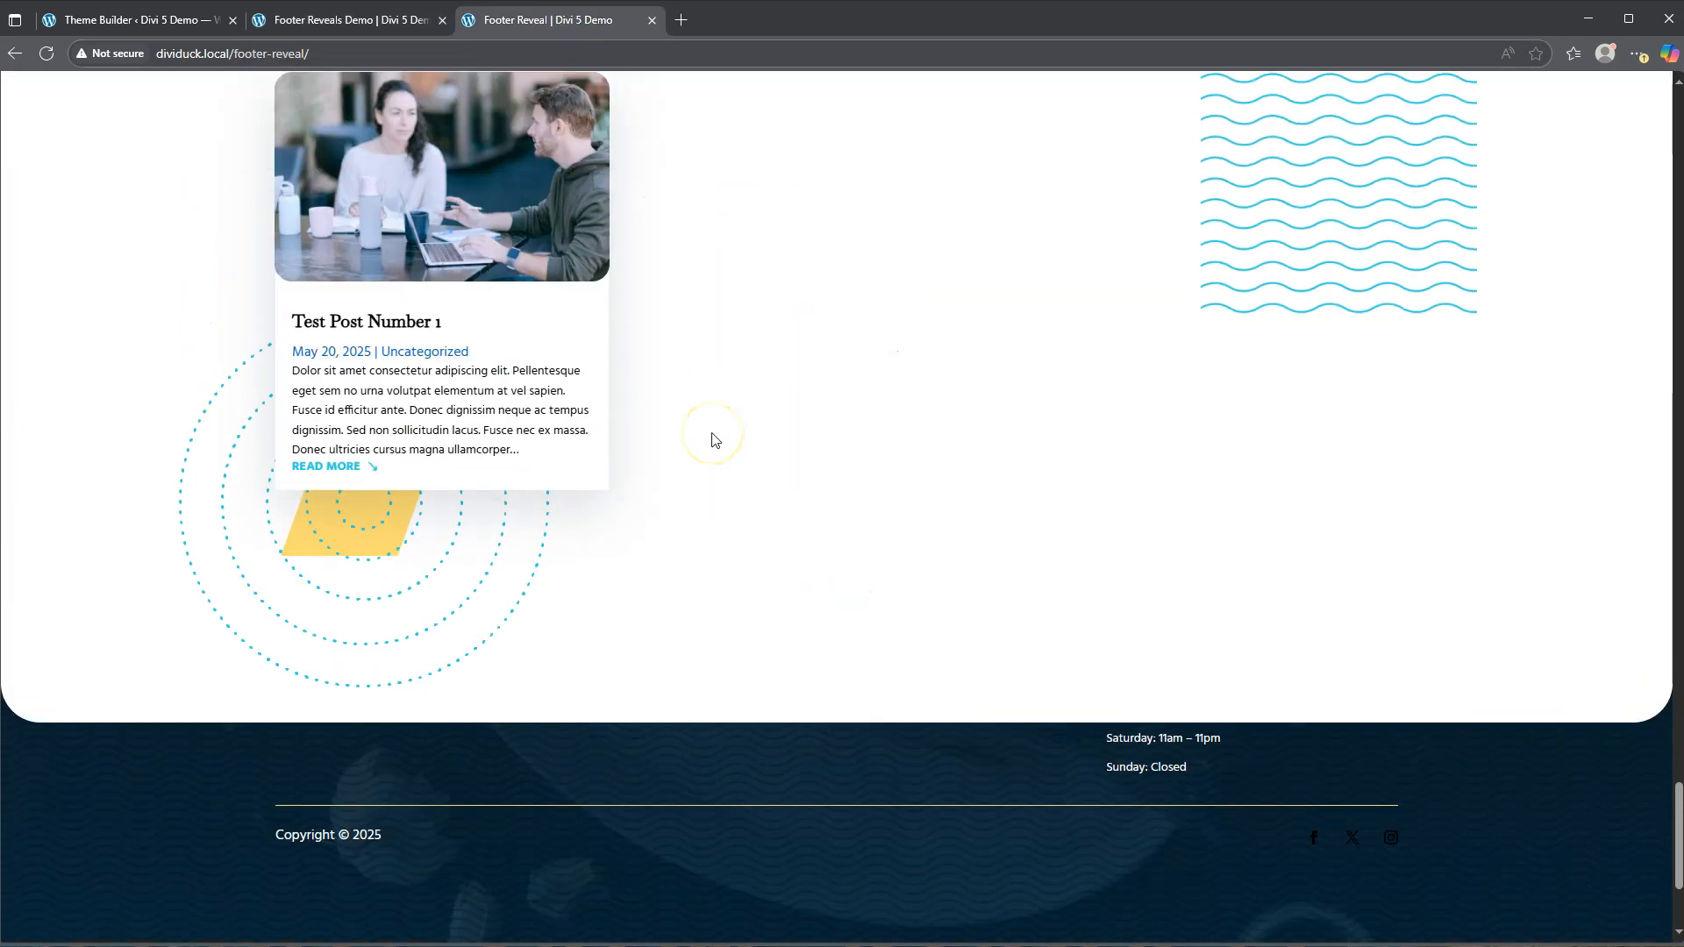
pyautogui.scroll(-6, 712, 439)
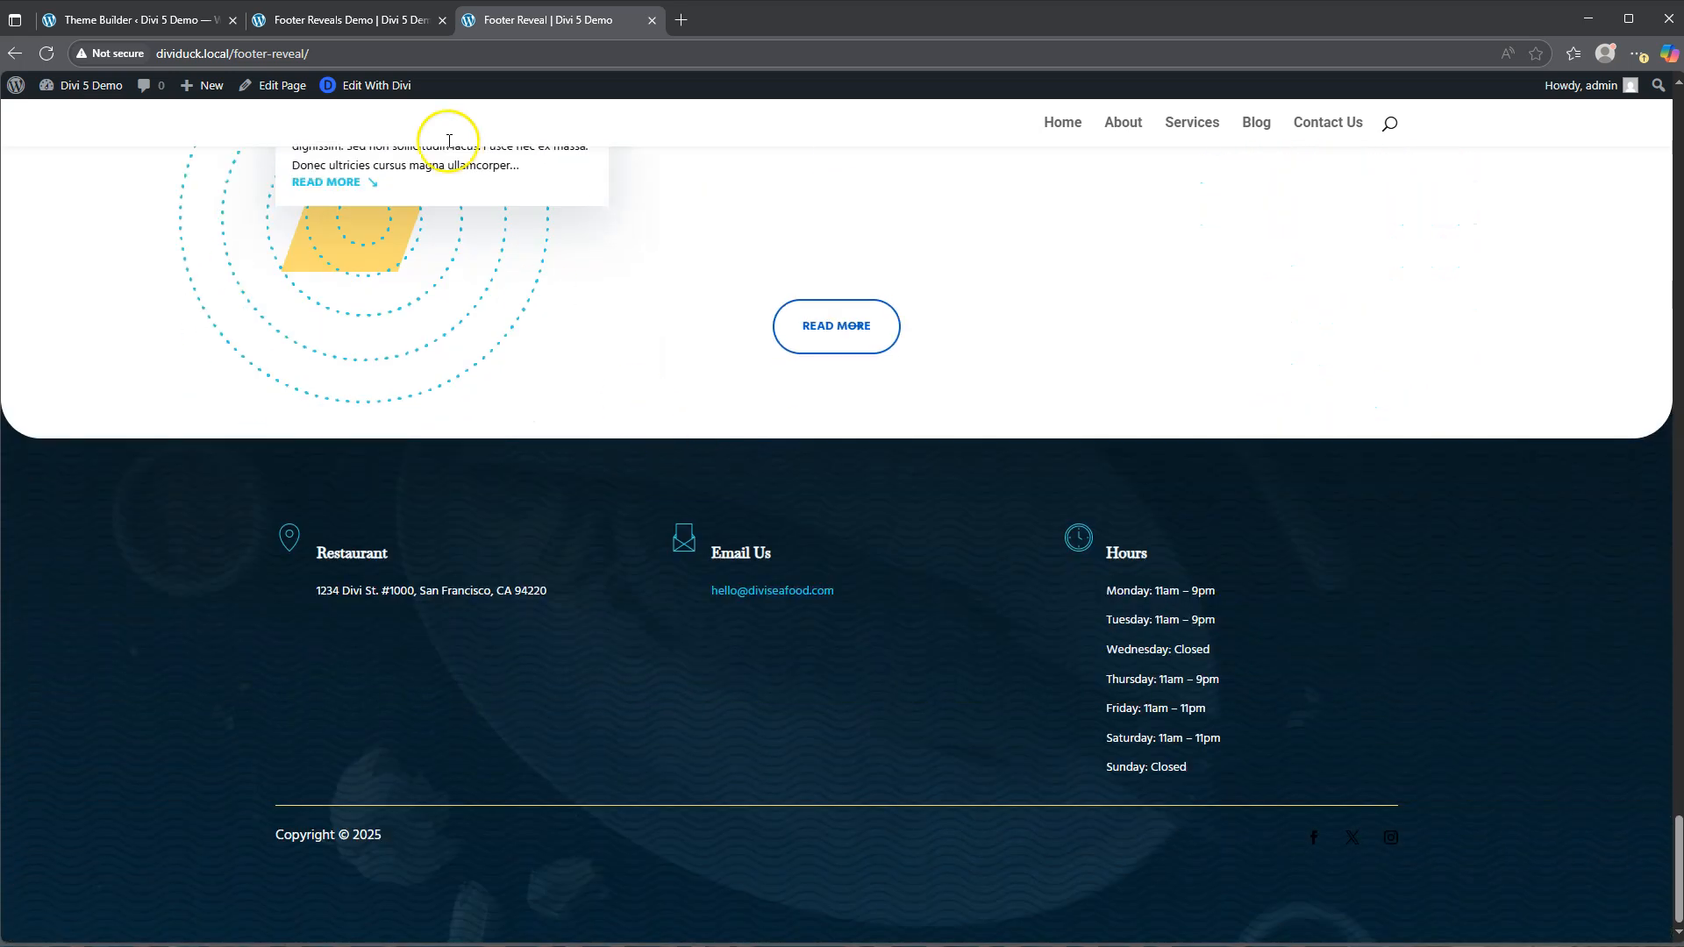
pyautogui.click(334, 21)
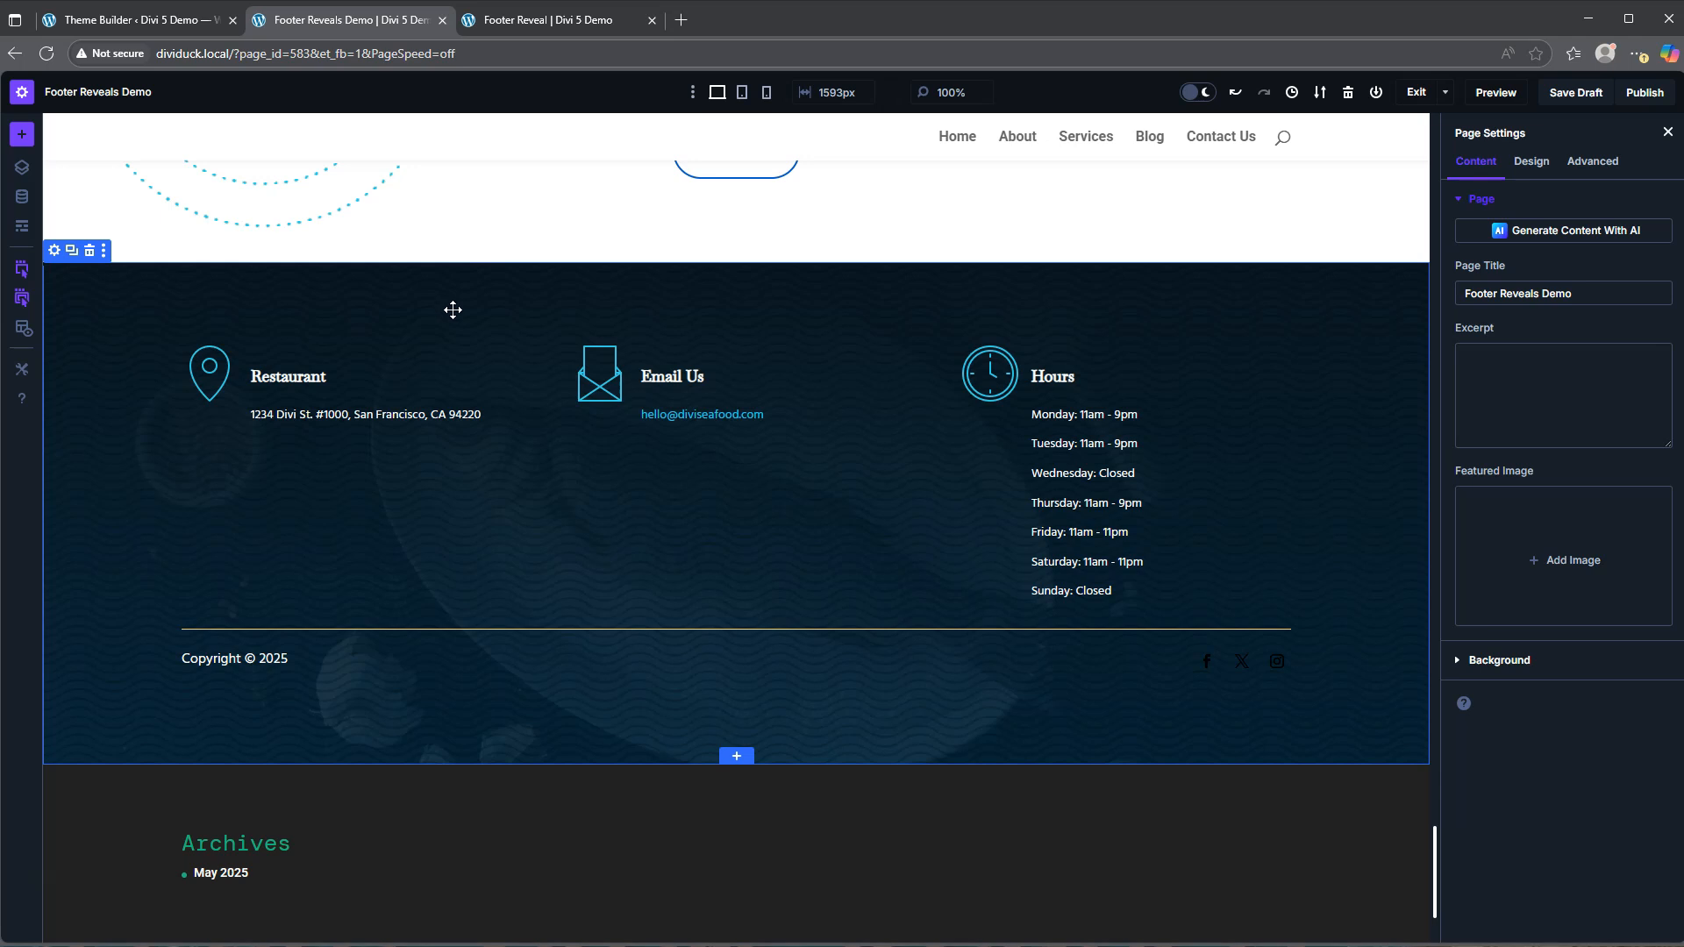
pyautogui.click(104, 251)
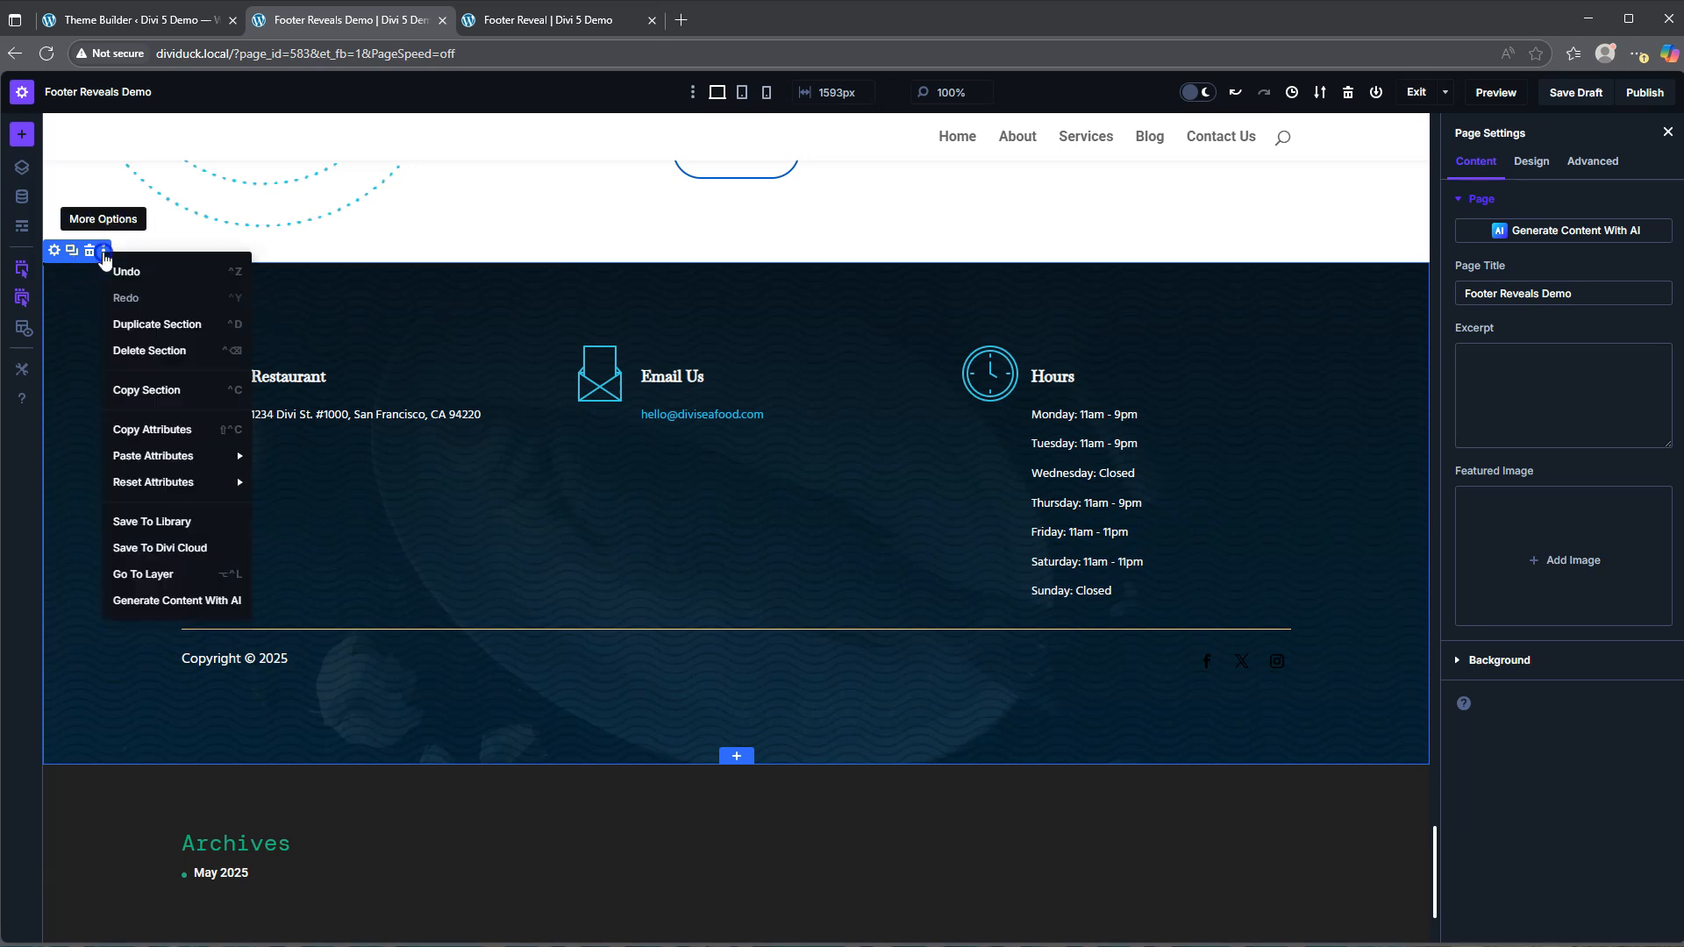
pyautogui.click(169, 525)
pyautogui.click(120, 343)
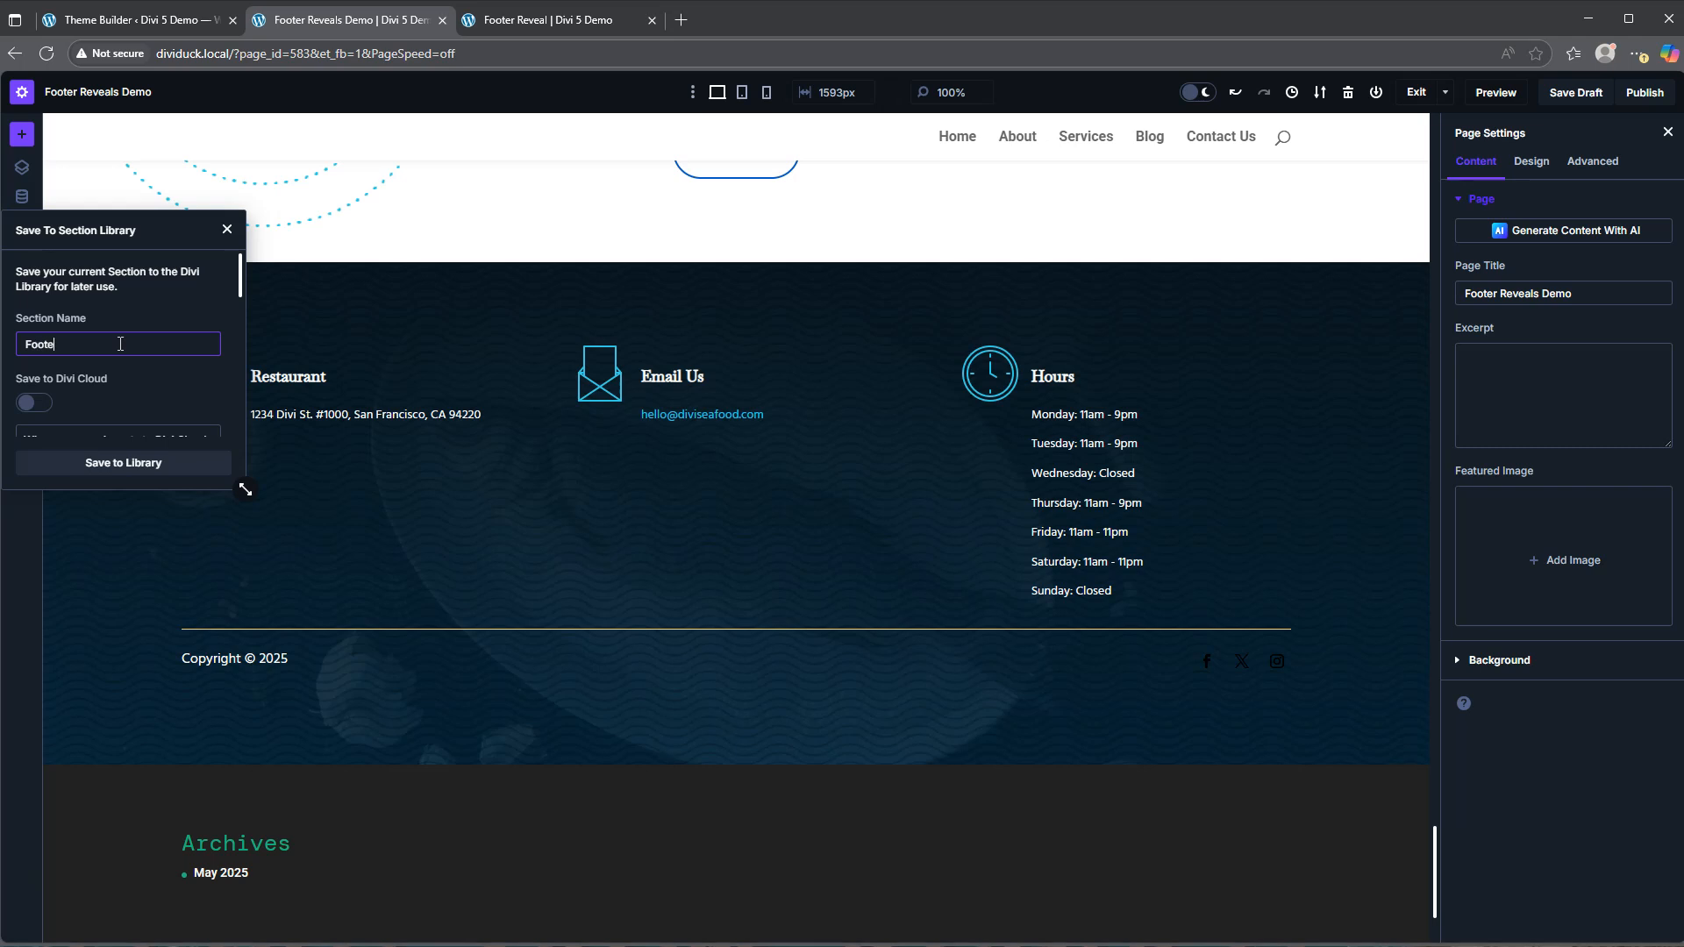
pyautogui.click(133, 463)
pyautogui.scroll(-3, 139, 369)
pyautogui.scroll(1, 123, 357)
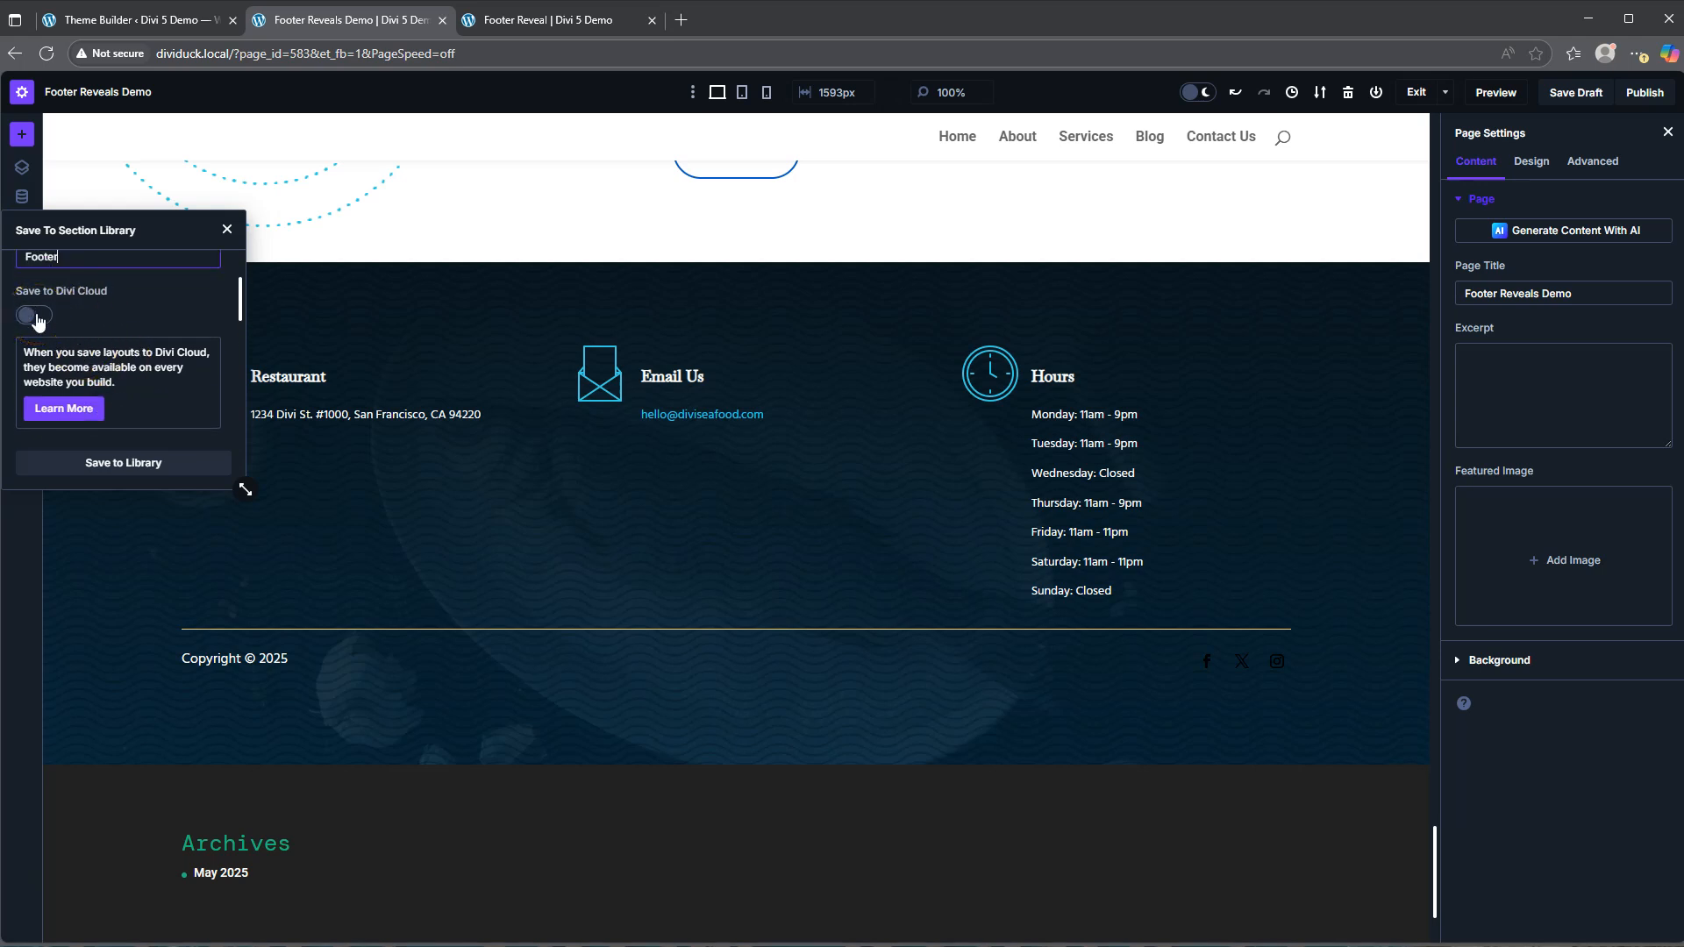
pyautogui.scroll(-3, 122, 356)
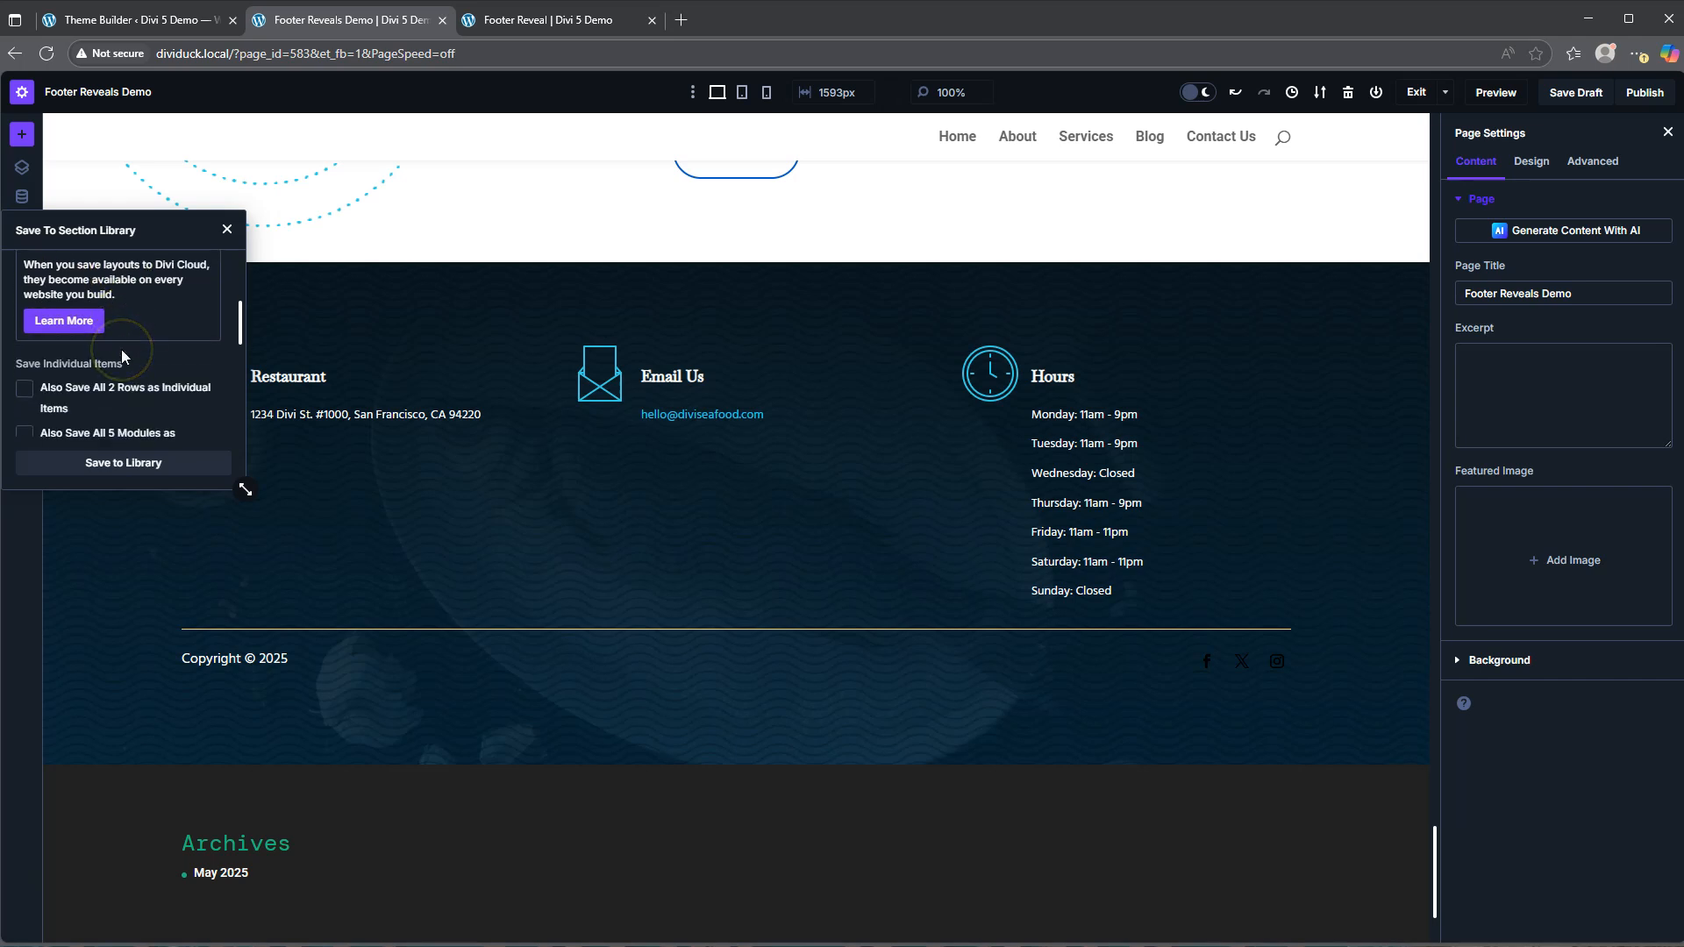
pyautogui.scroll(4, 122, 356)
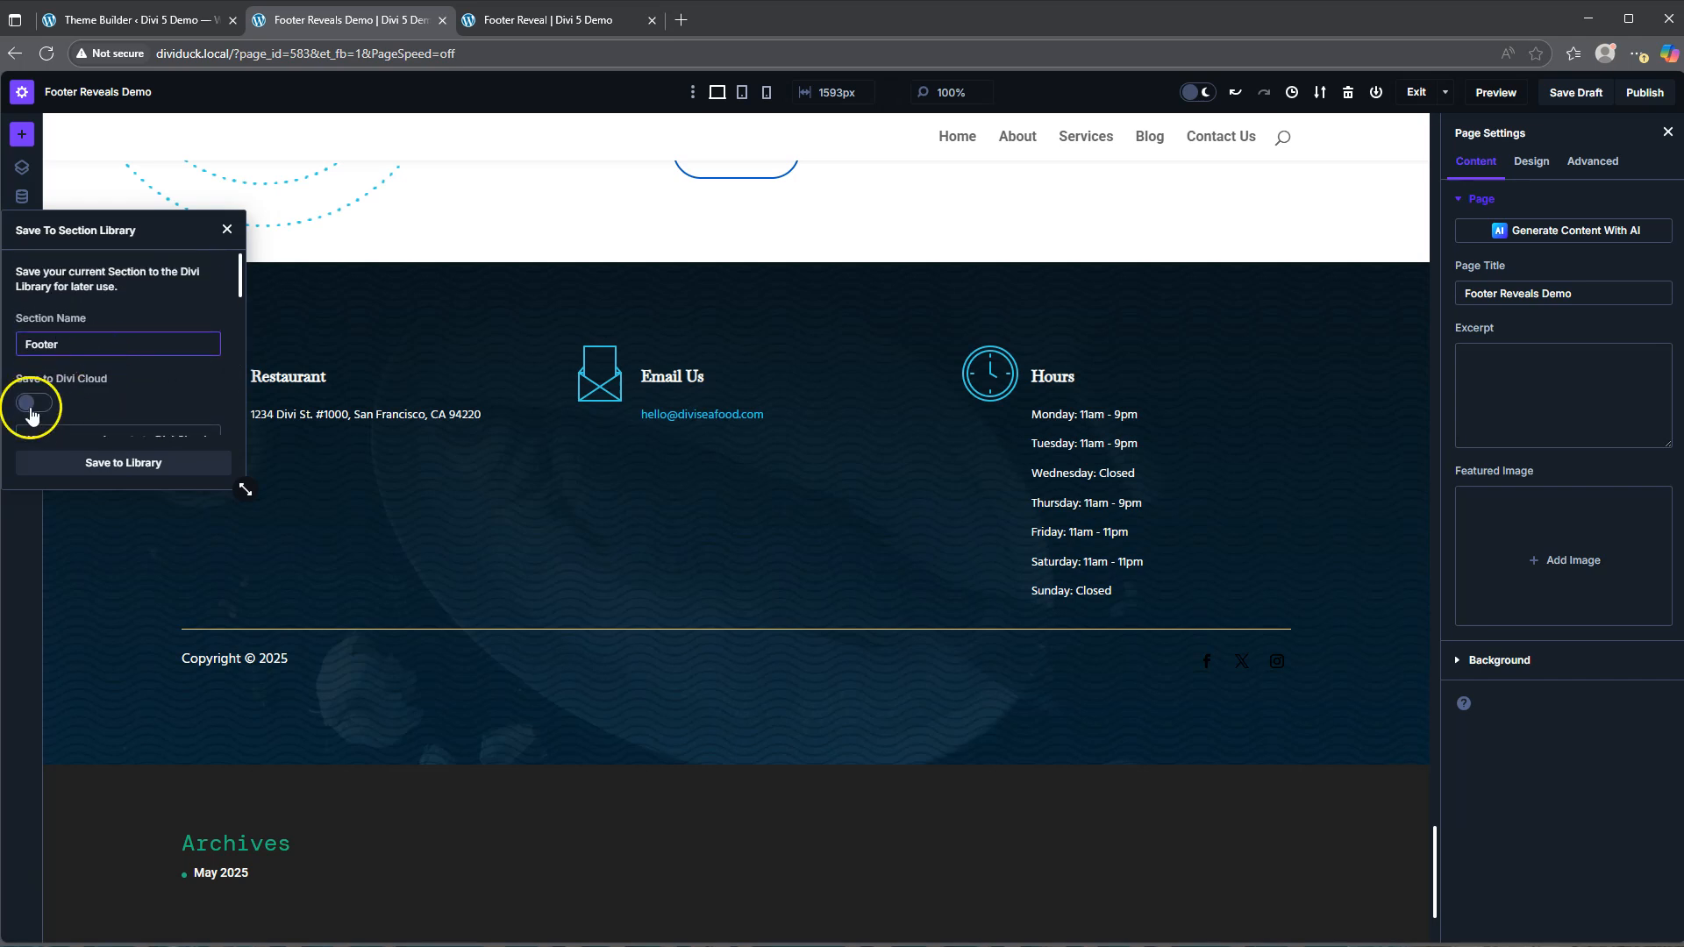
pyautogui.click(226, 230)
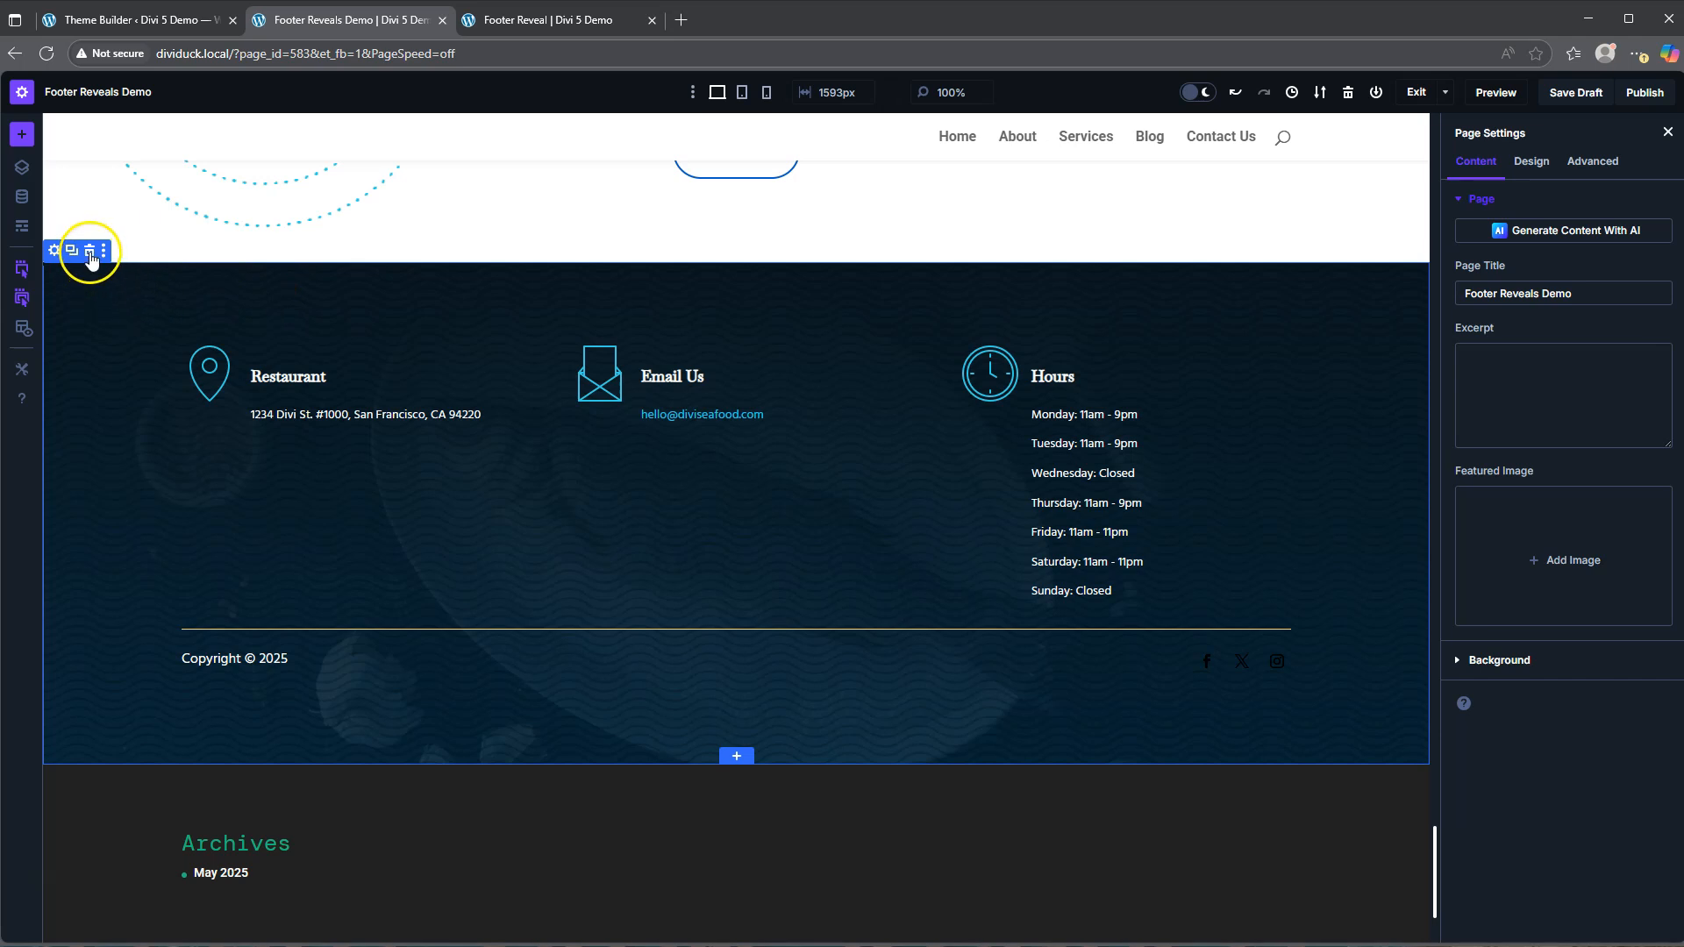
# Step: Delete the layout's dark footer section with the contact details and hours, and publish the page
pyautogui.click(89, 253)
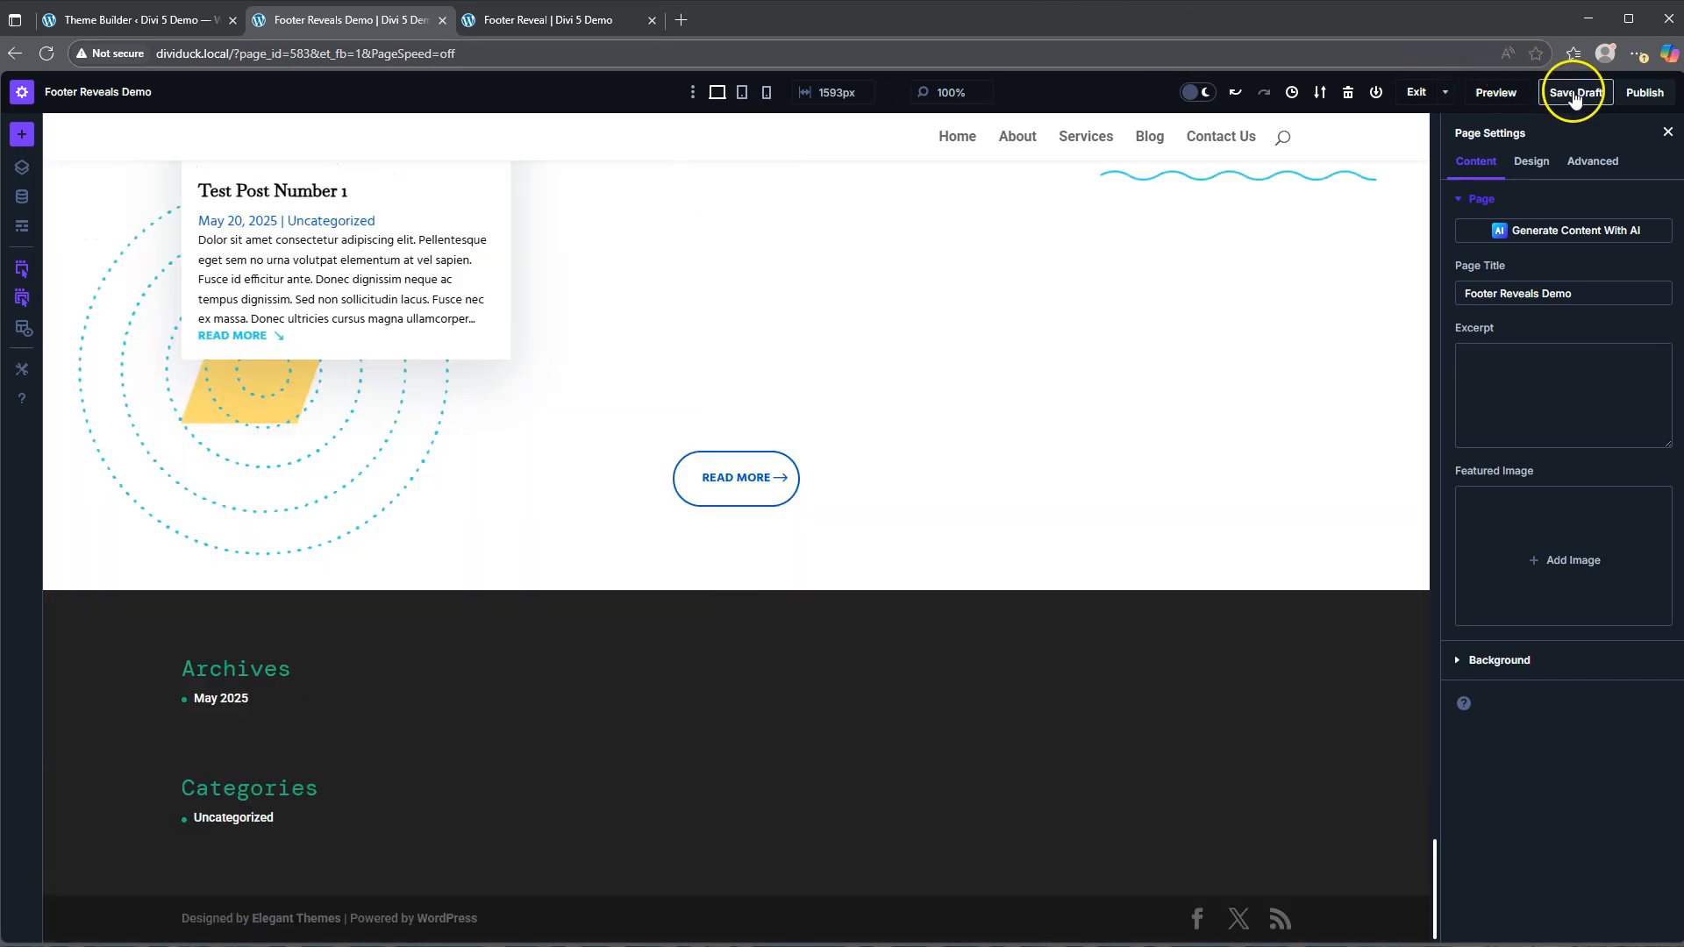
pyautogui.click(1647, 95)
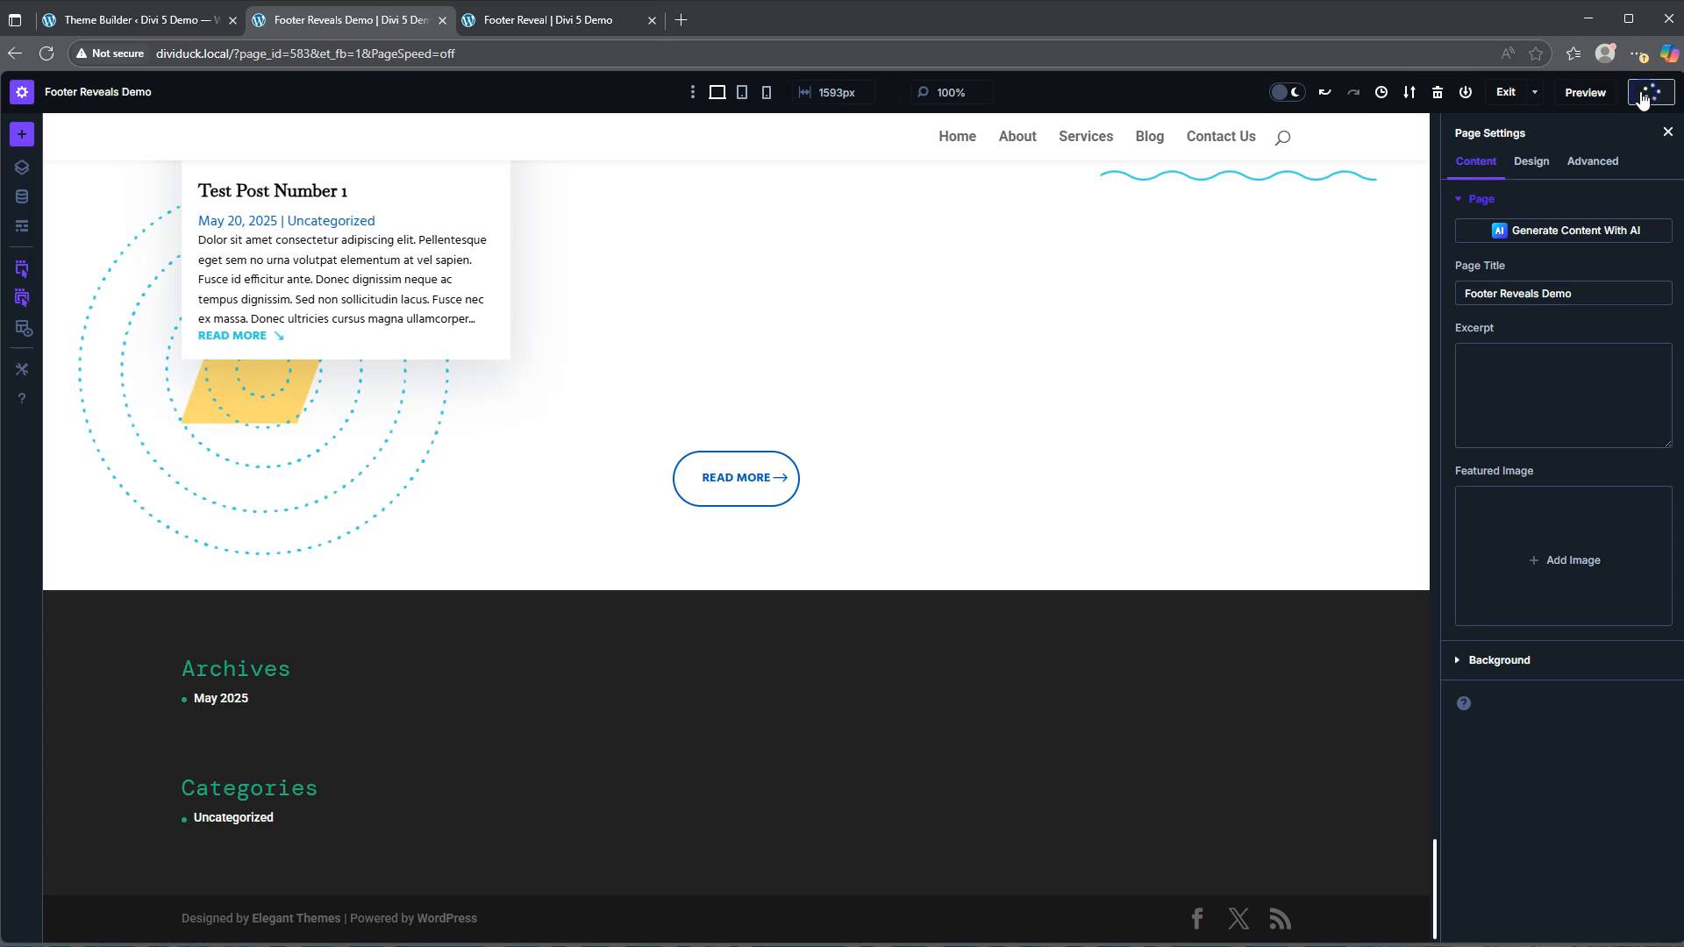
# Step: Exit the Divi Builder, return to the WordPress pages list, and switch to the Divi Theme Builder
pyautogui.click(1116, 178)
pyautogui.click(1505, 92)
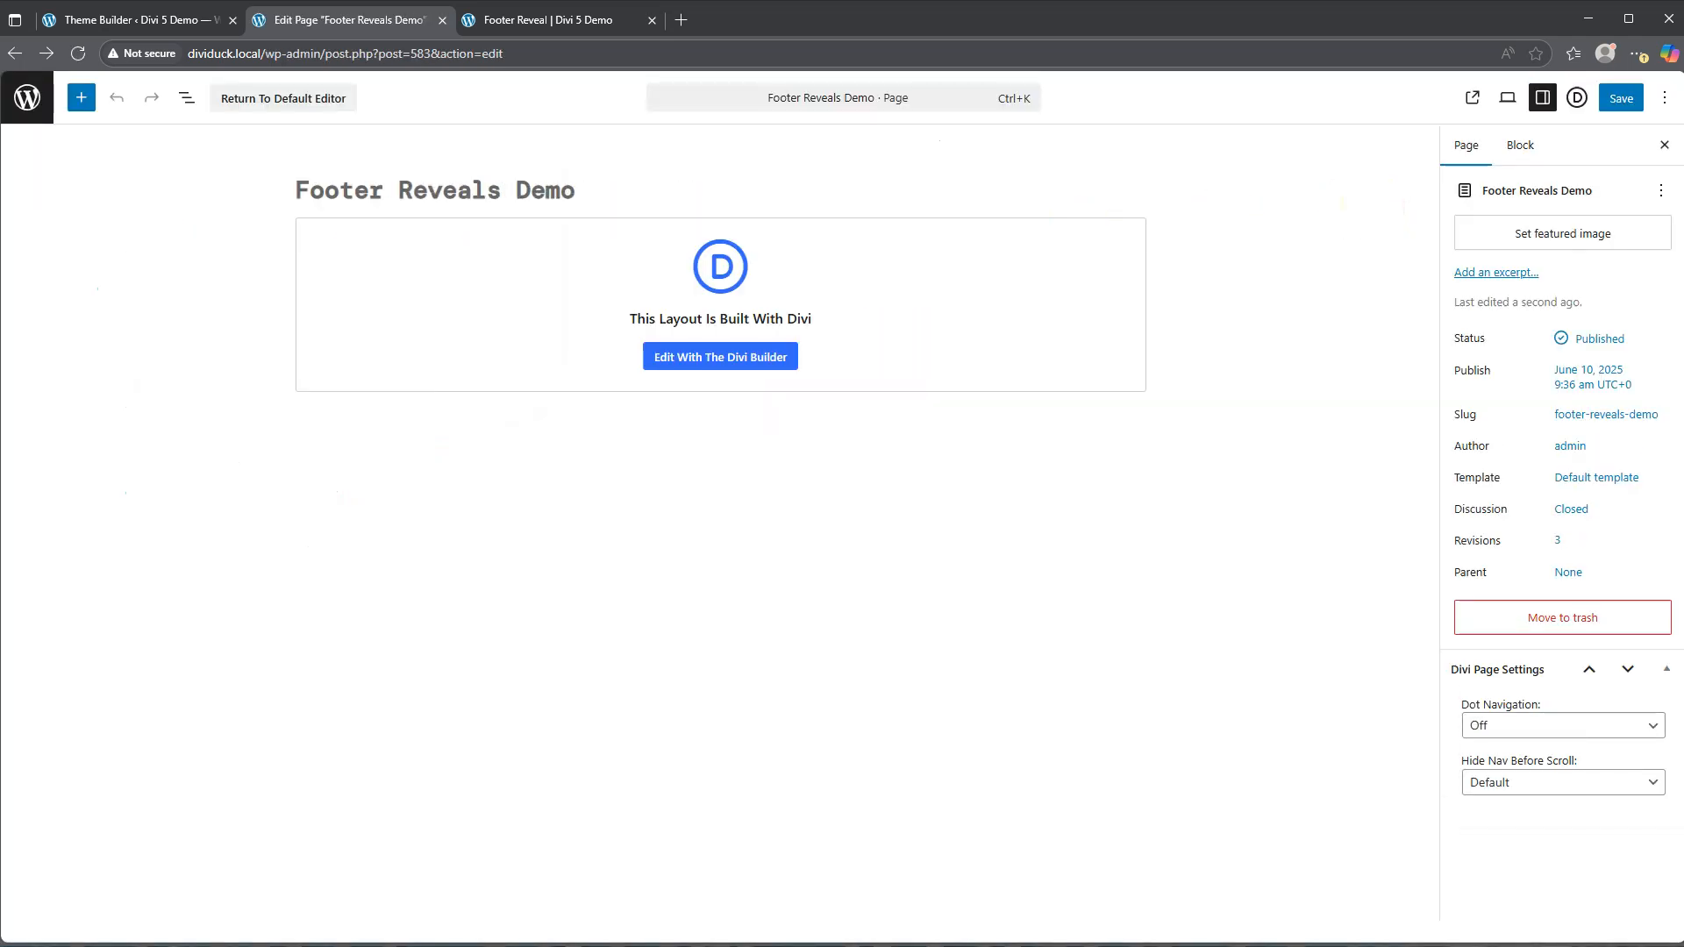
pyautogui.click(27, 96)
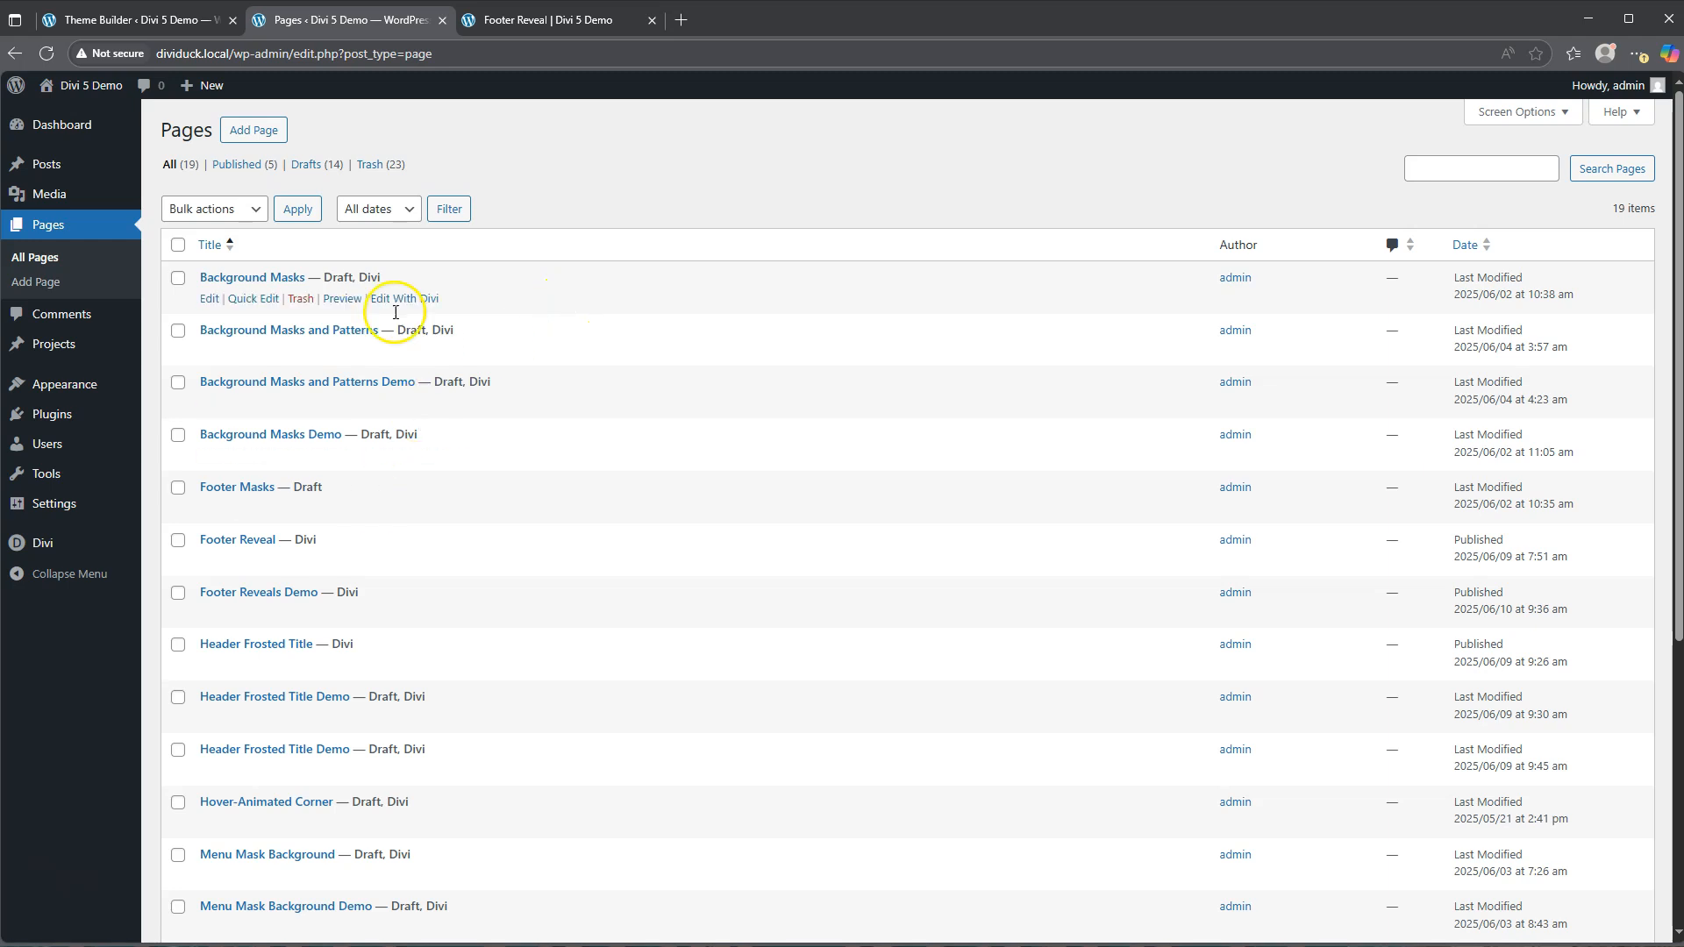
pyautogui.click(120, 20)
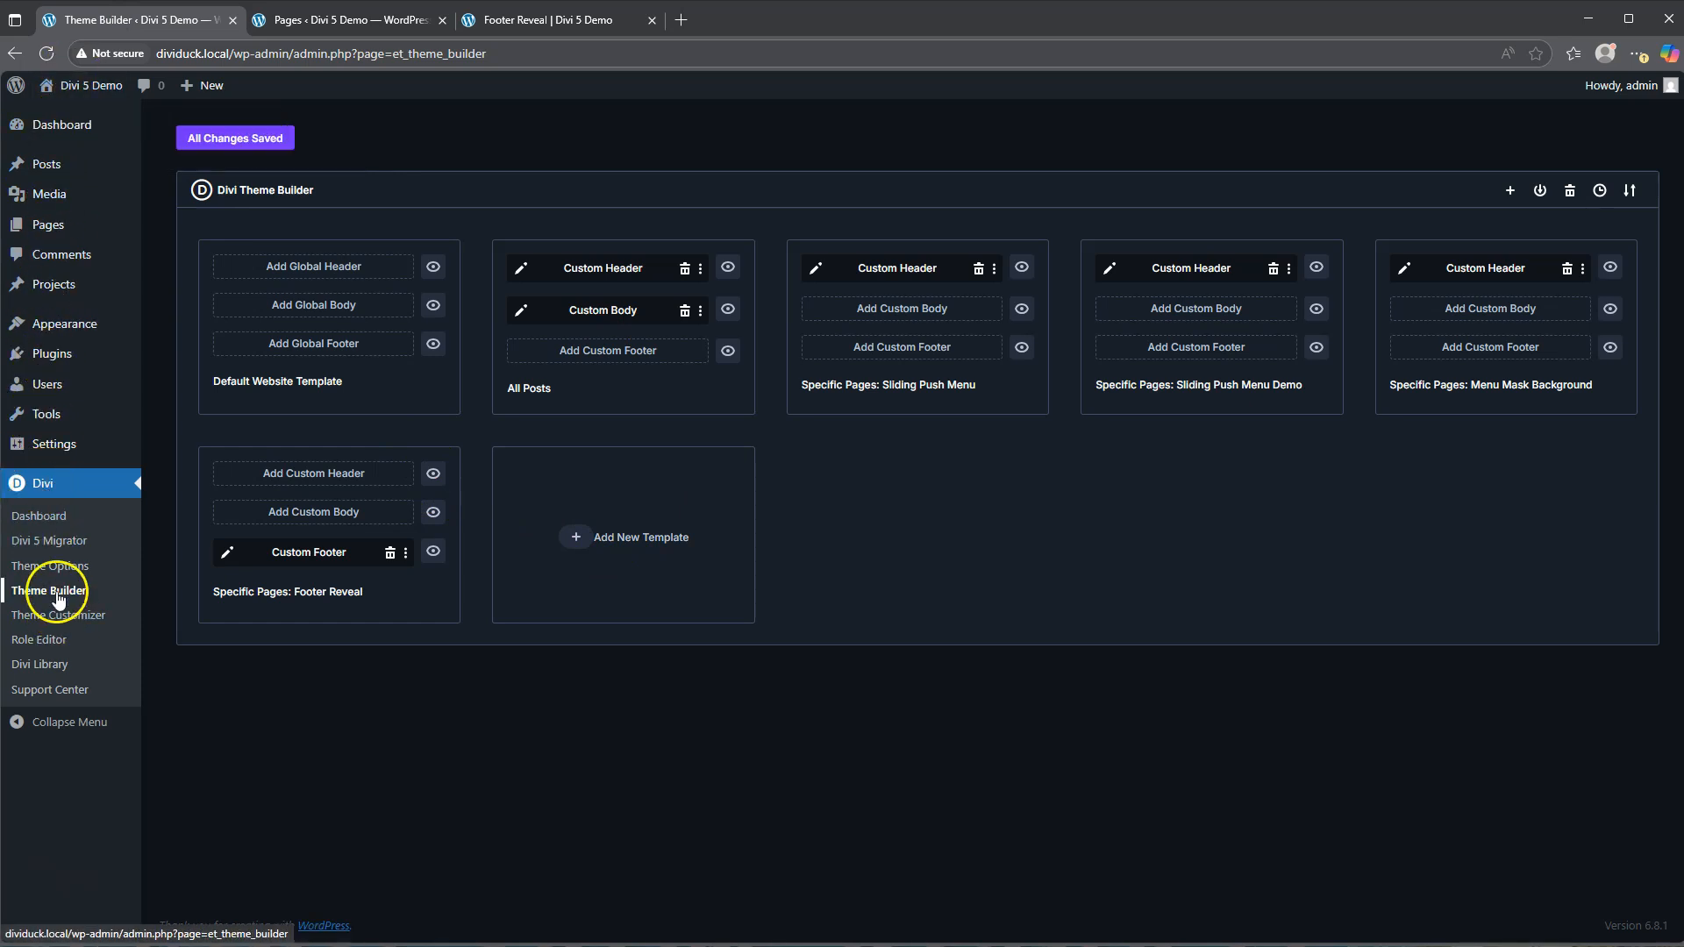
pyautogui.moveTo(212, 498)
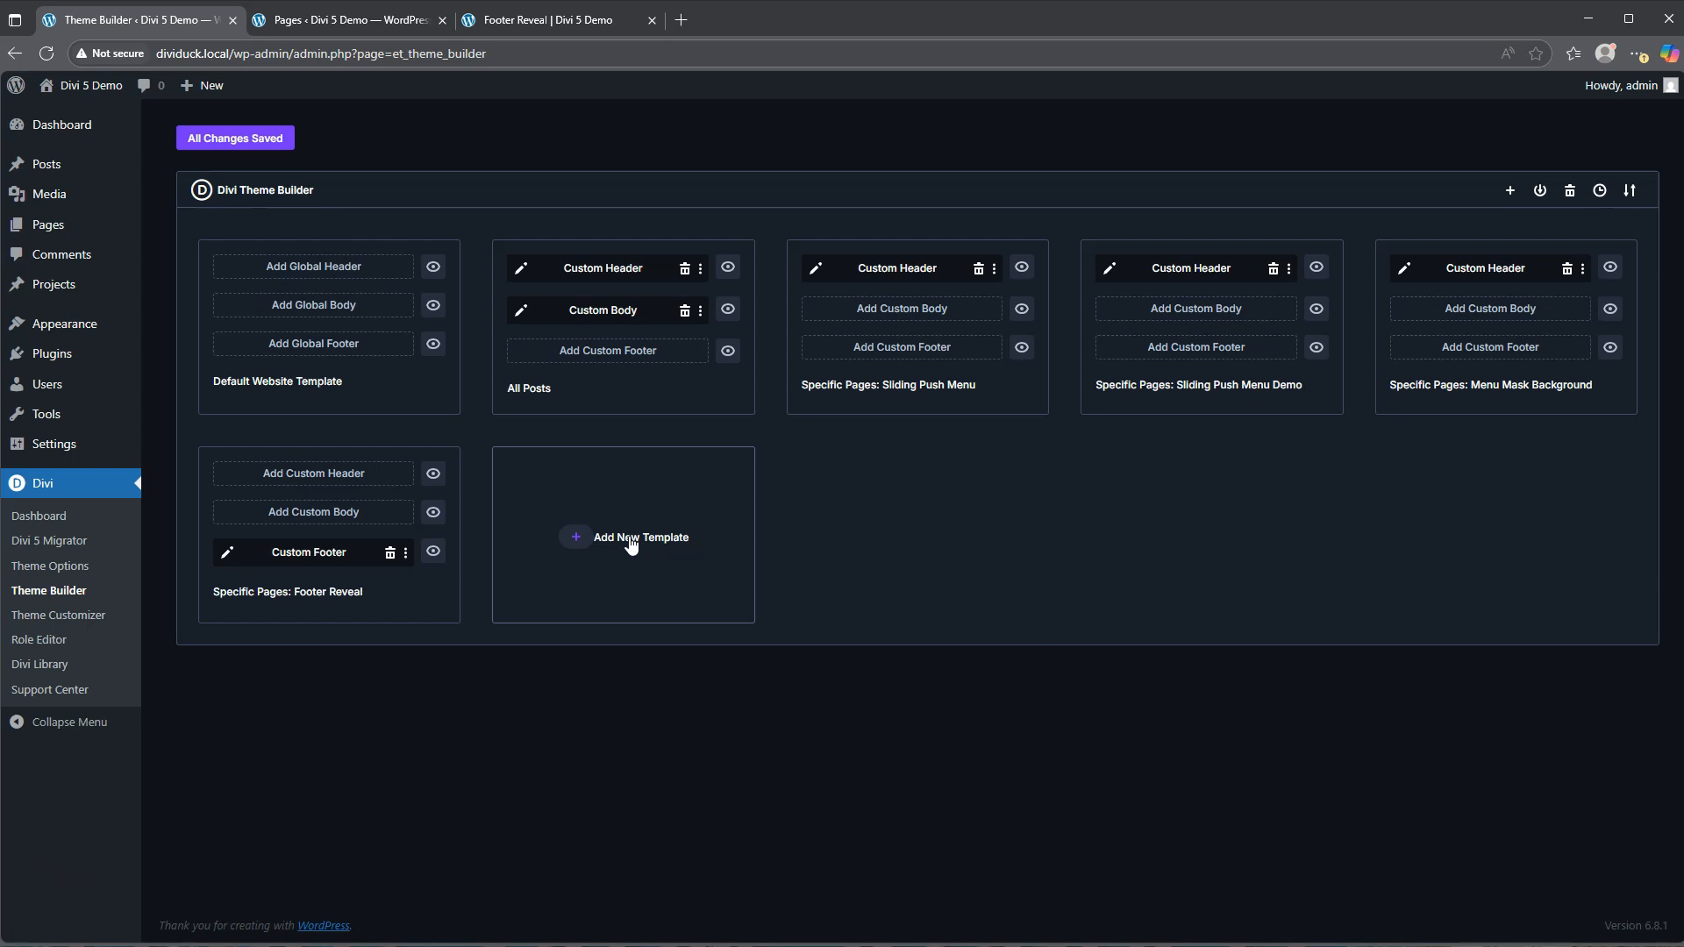
pyautogui.click(391, 402)
pyautogui.click(577, 538)
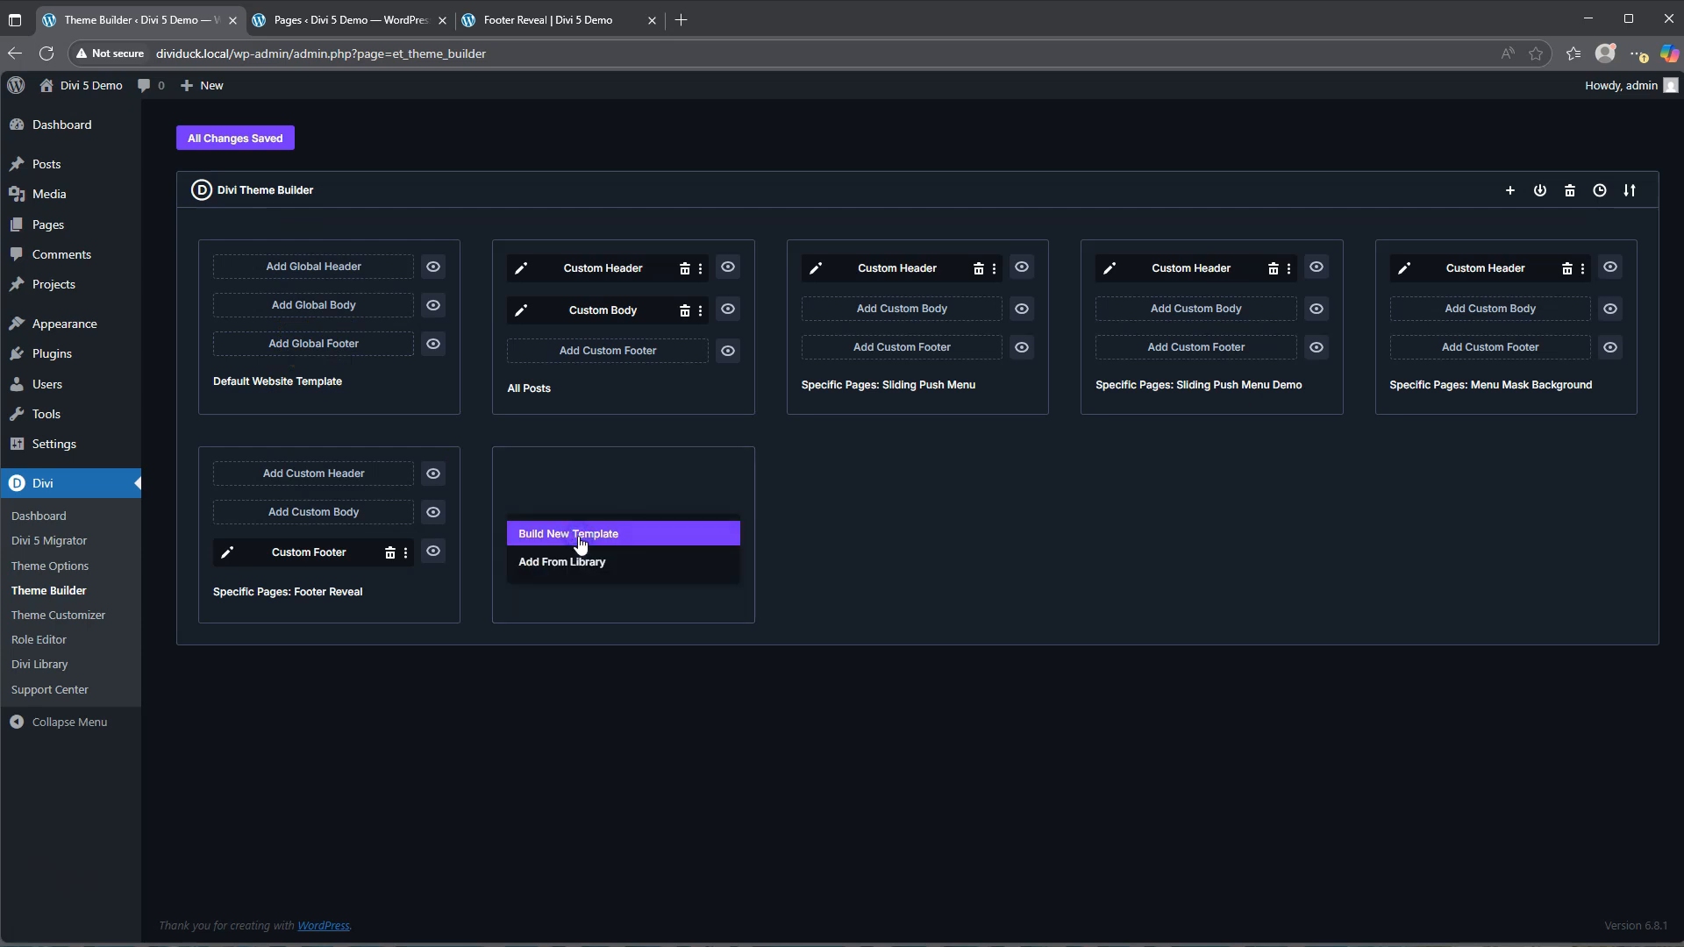
pyautogui.click(579, 537)
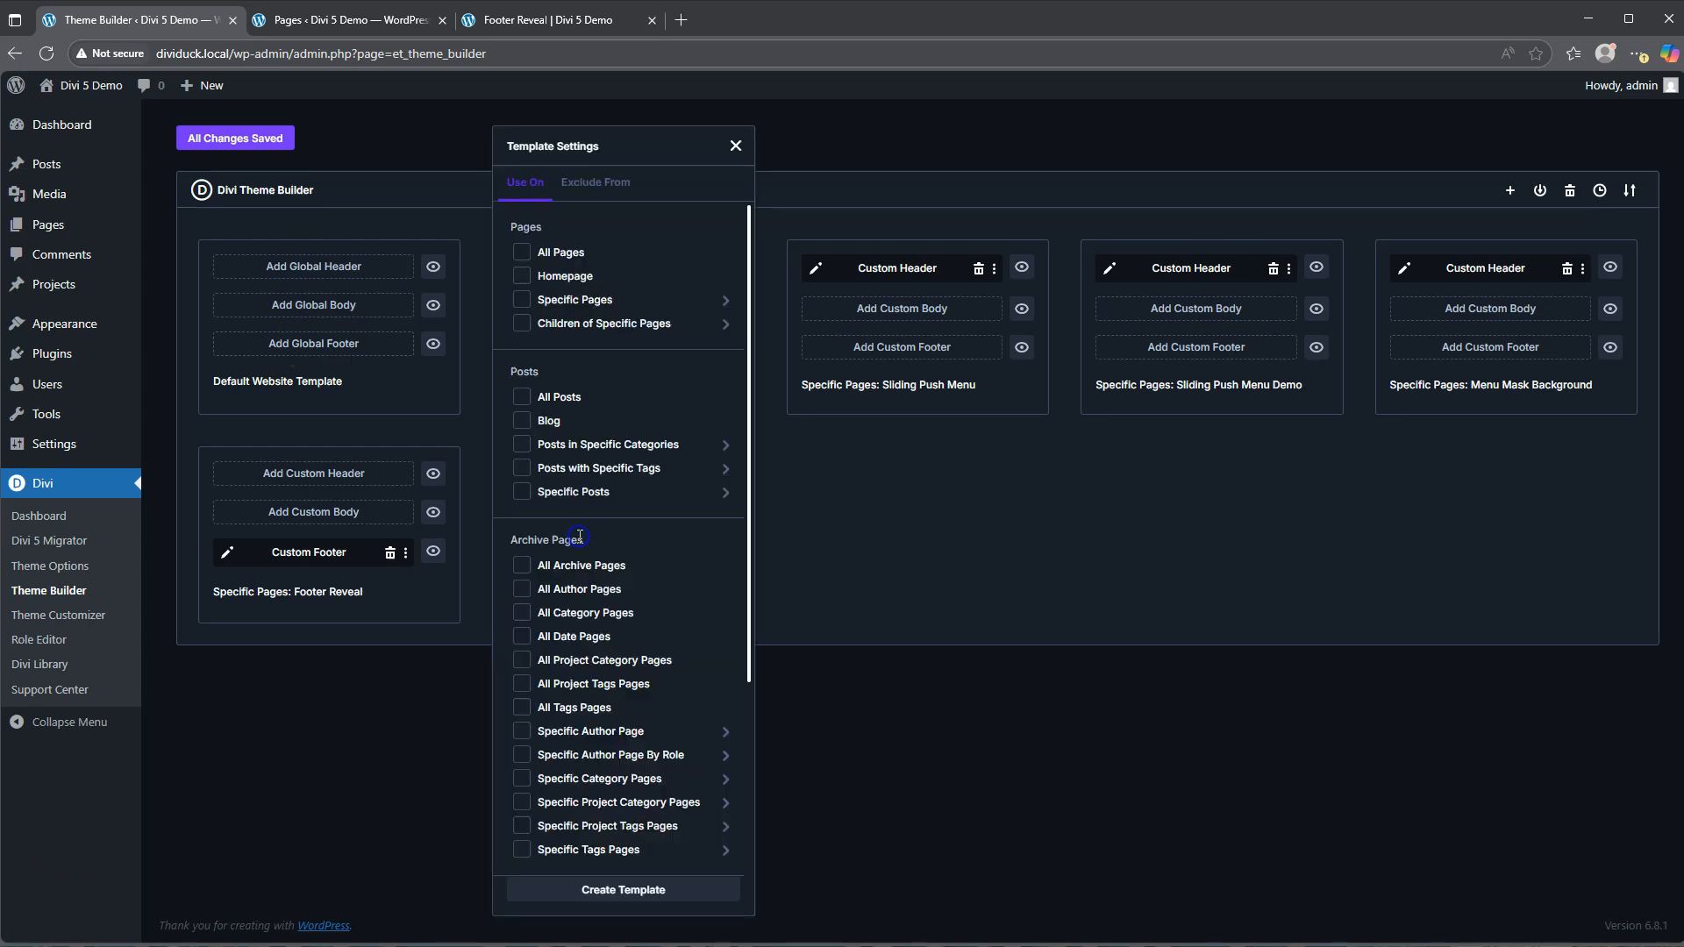
pyautogui.moveTo(572, 298)
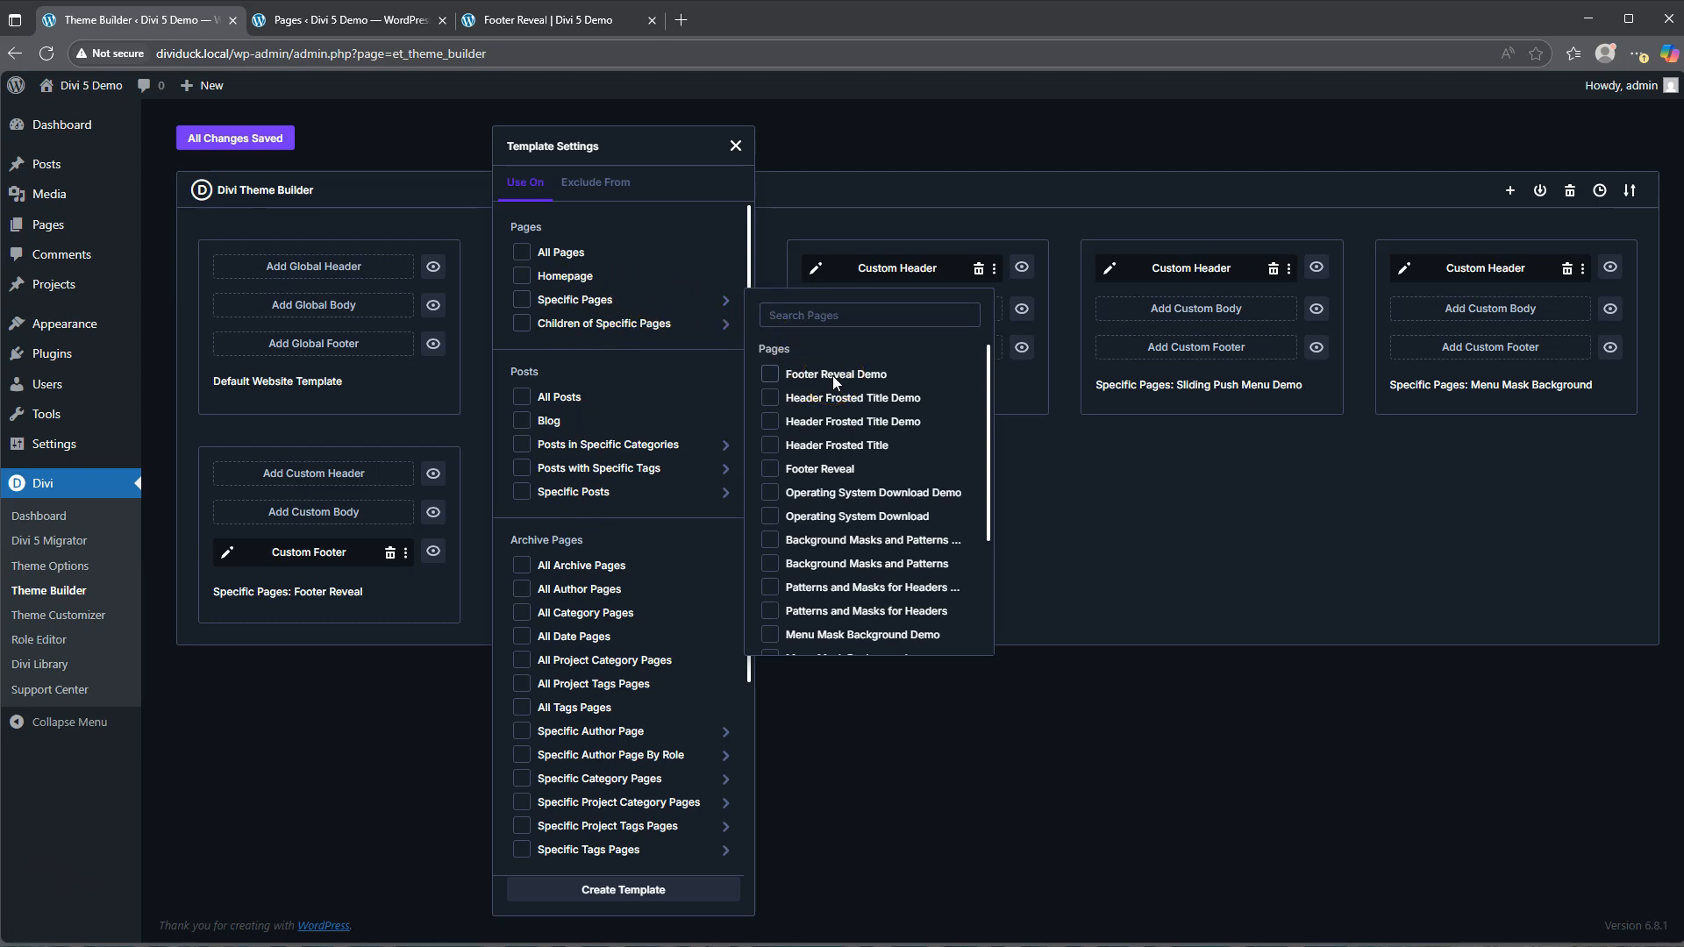
pyautogui.click(923, 140)
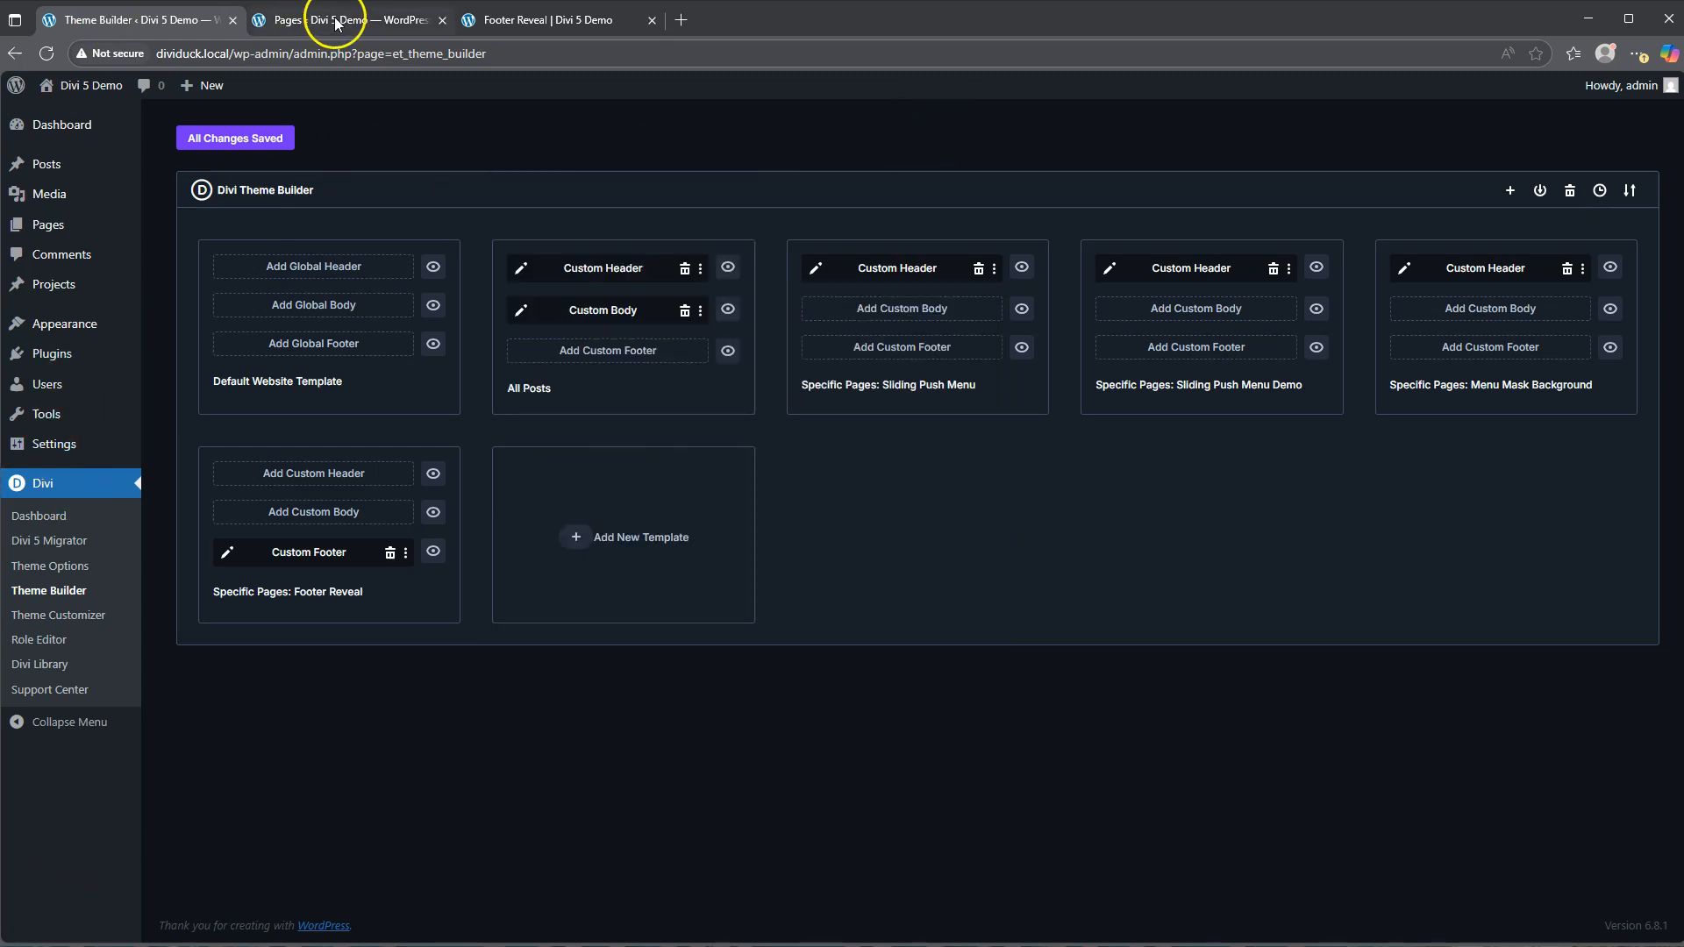
pyautogui.click(332, 19)
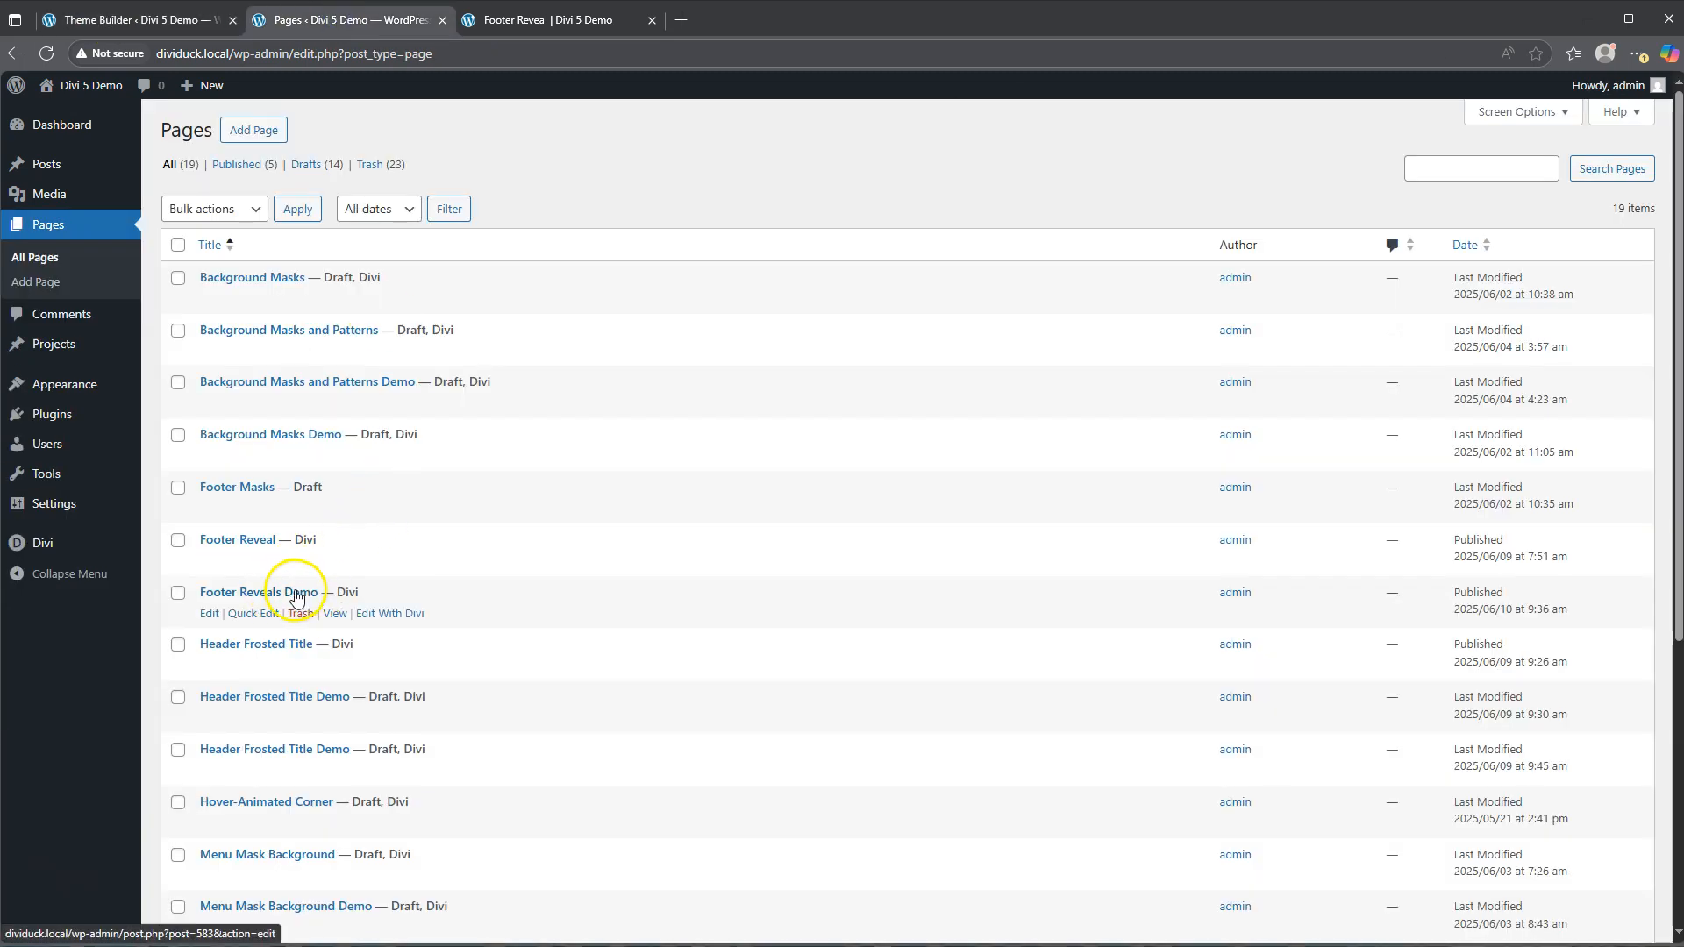
# Step: Reload the Theme Builder and create a new template assigned to the specific page Footer Reveals Demo
pyautogui.click(127, 19)
pyautogui.click(47, 53)
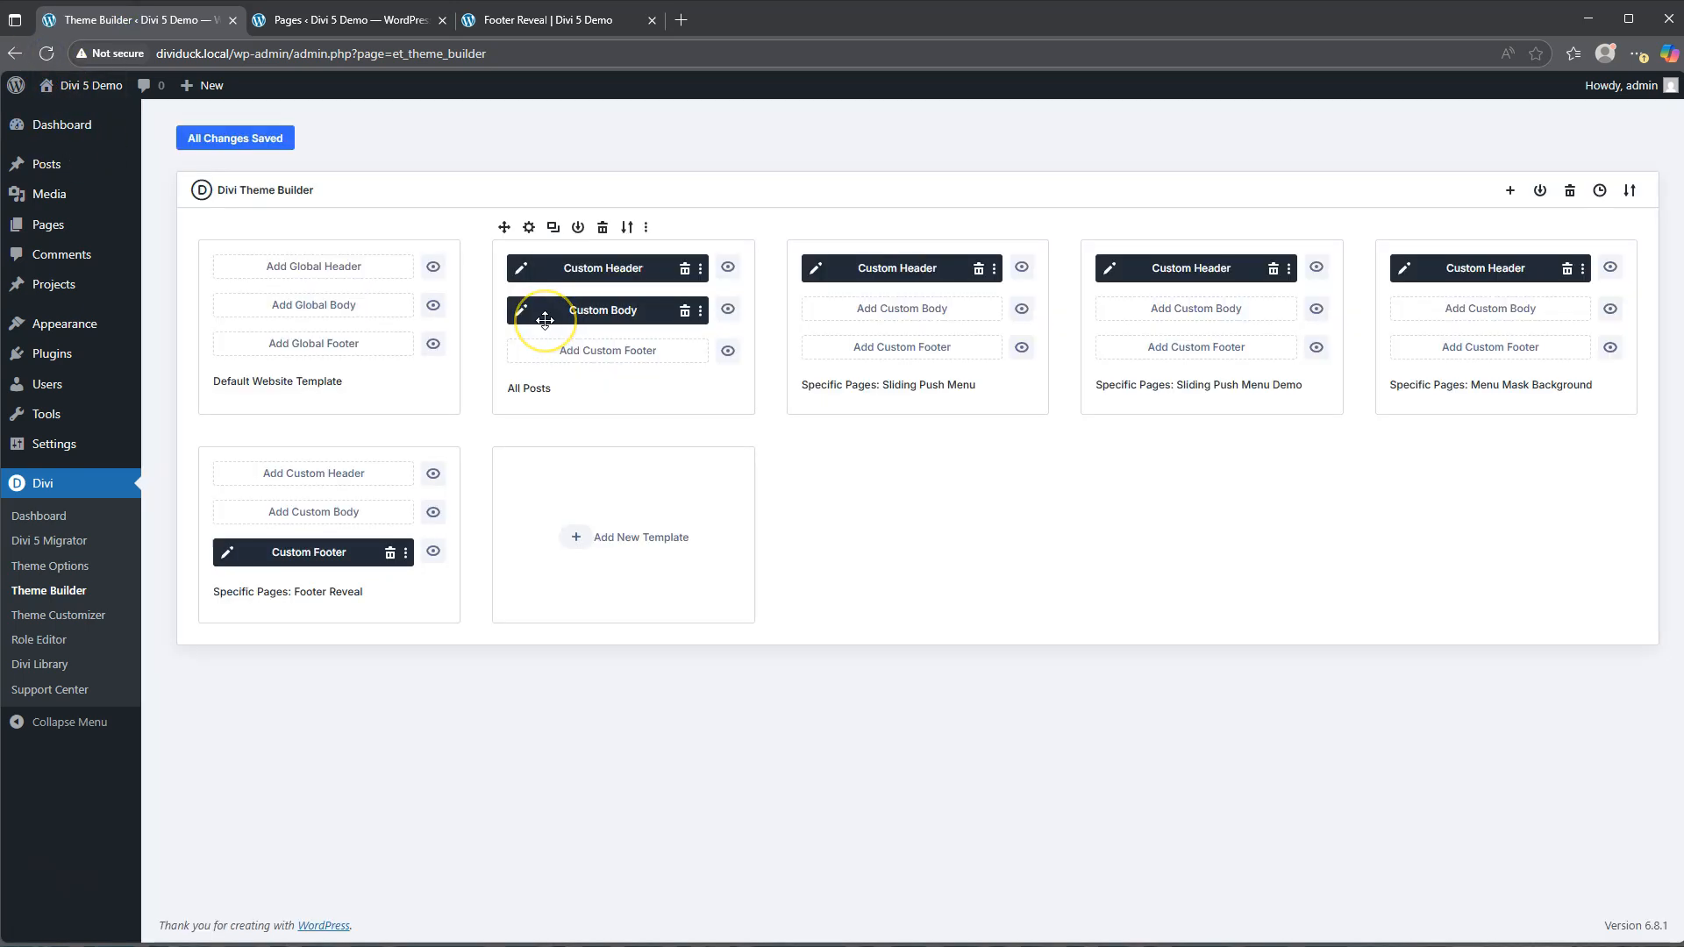
pyautogui.click(575, 537)
pyautogui.click(579, 539)
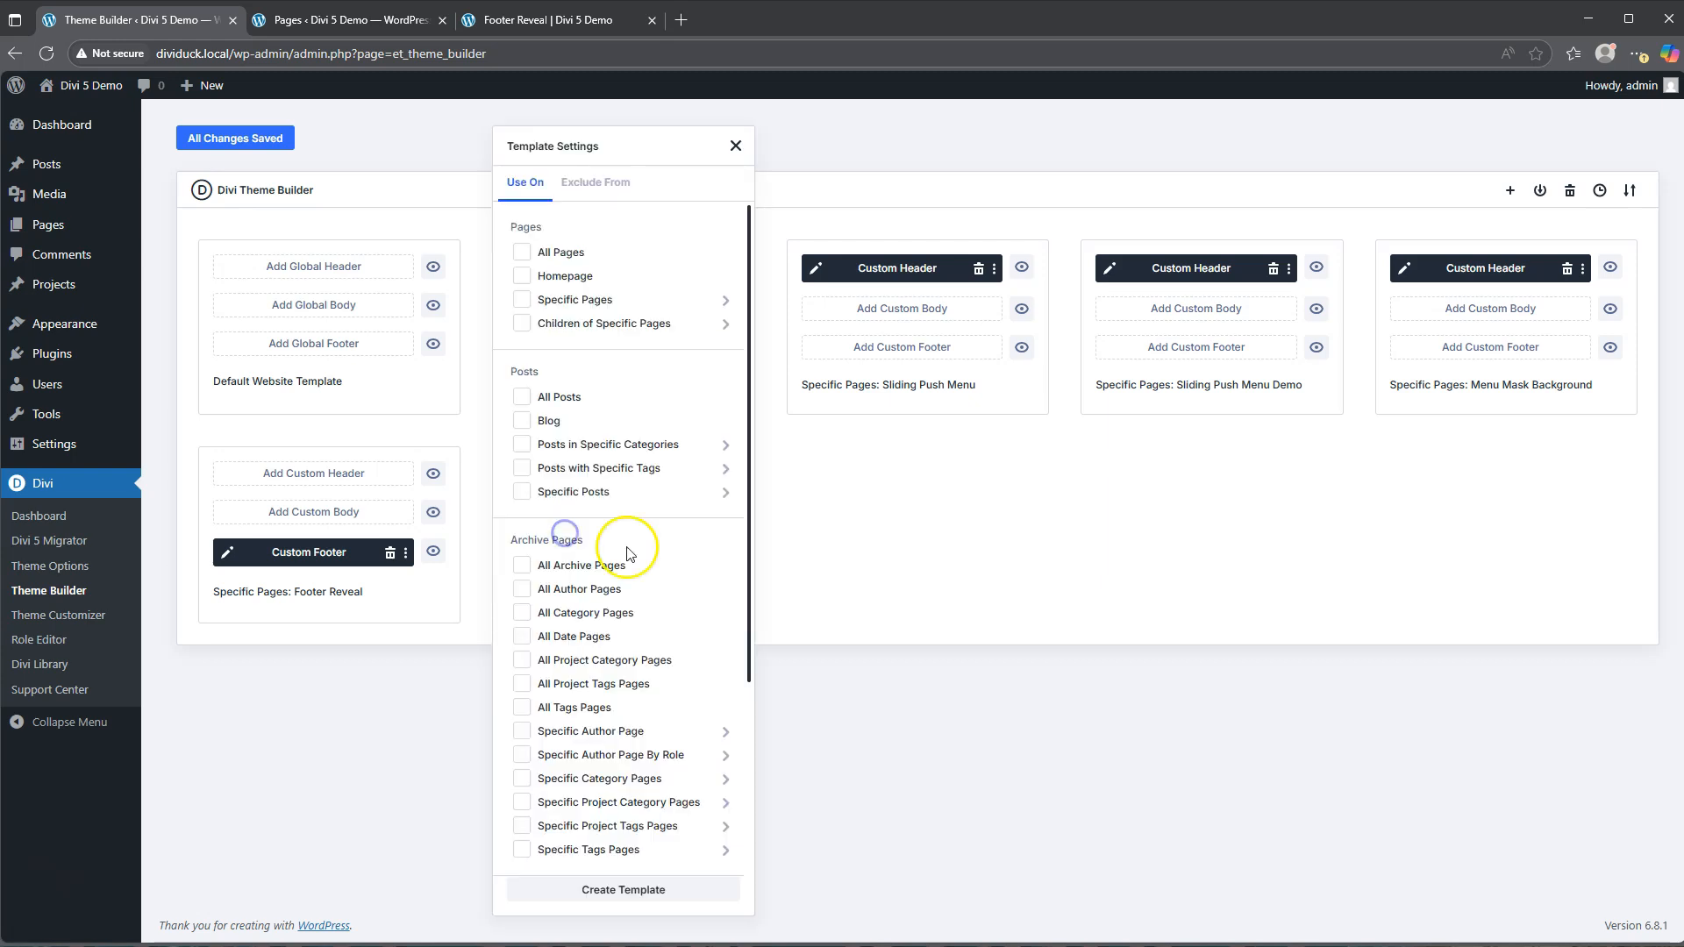
pyautogui.click(570, 301)
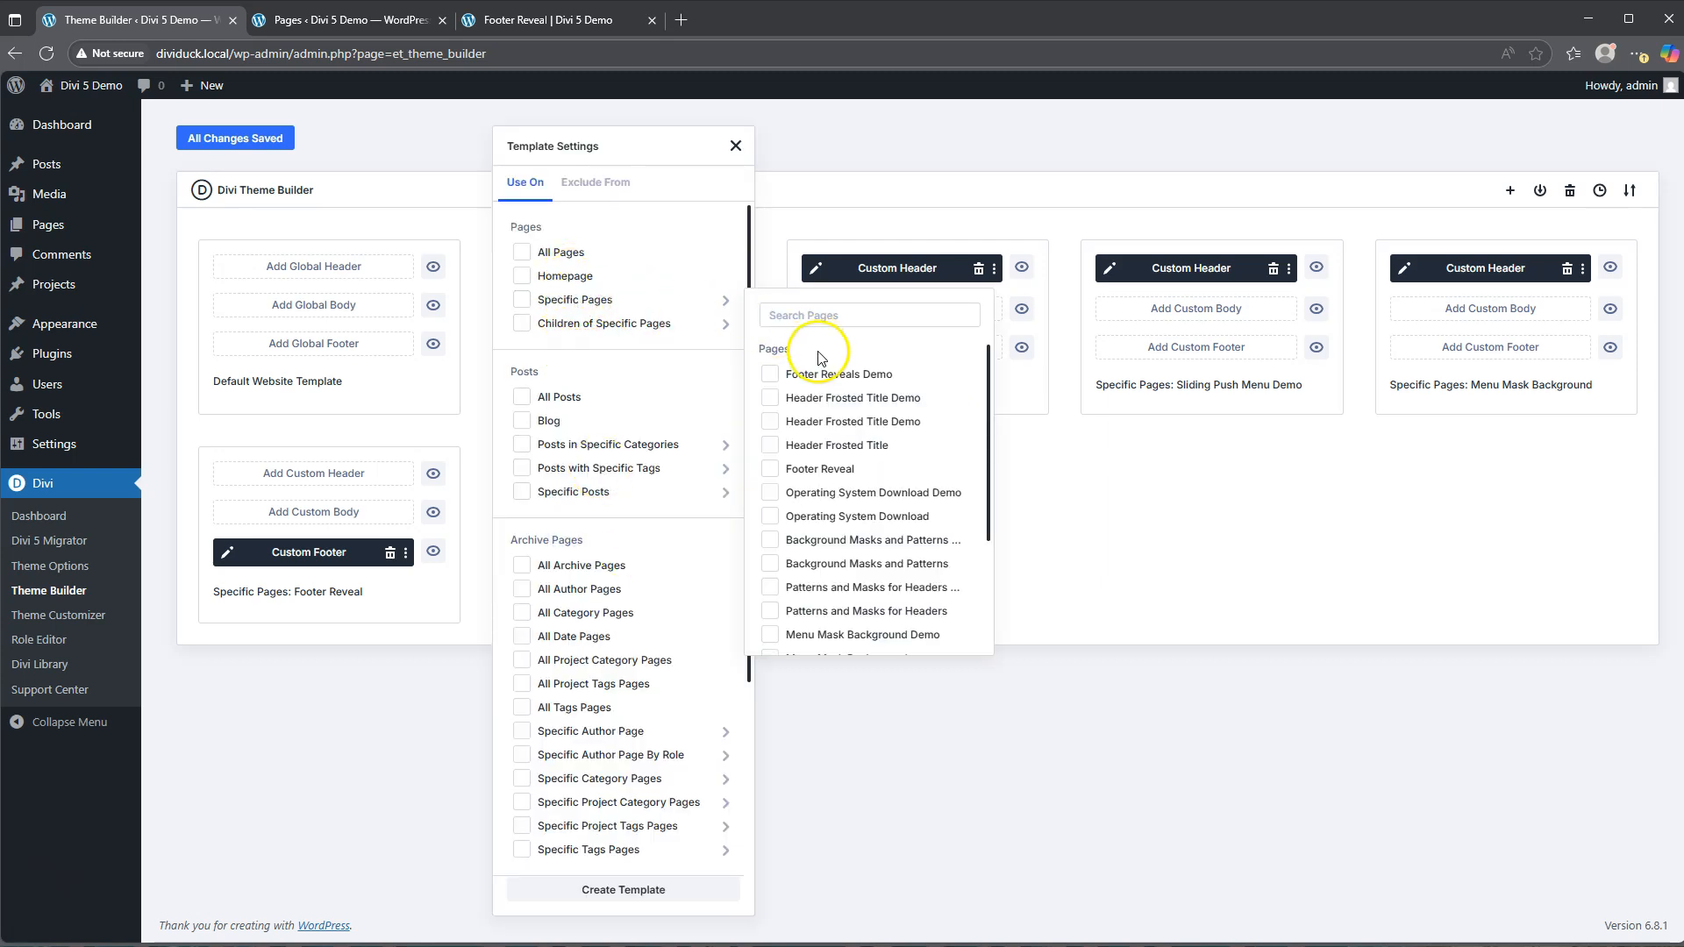
pyautogui.click(846, 377)
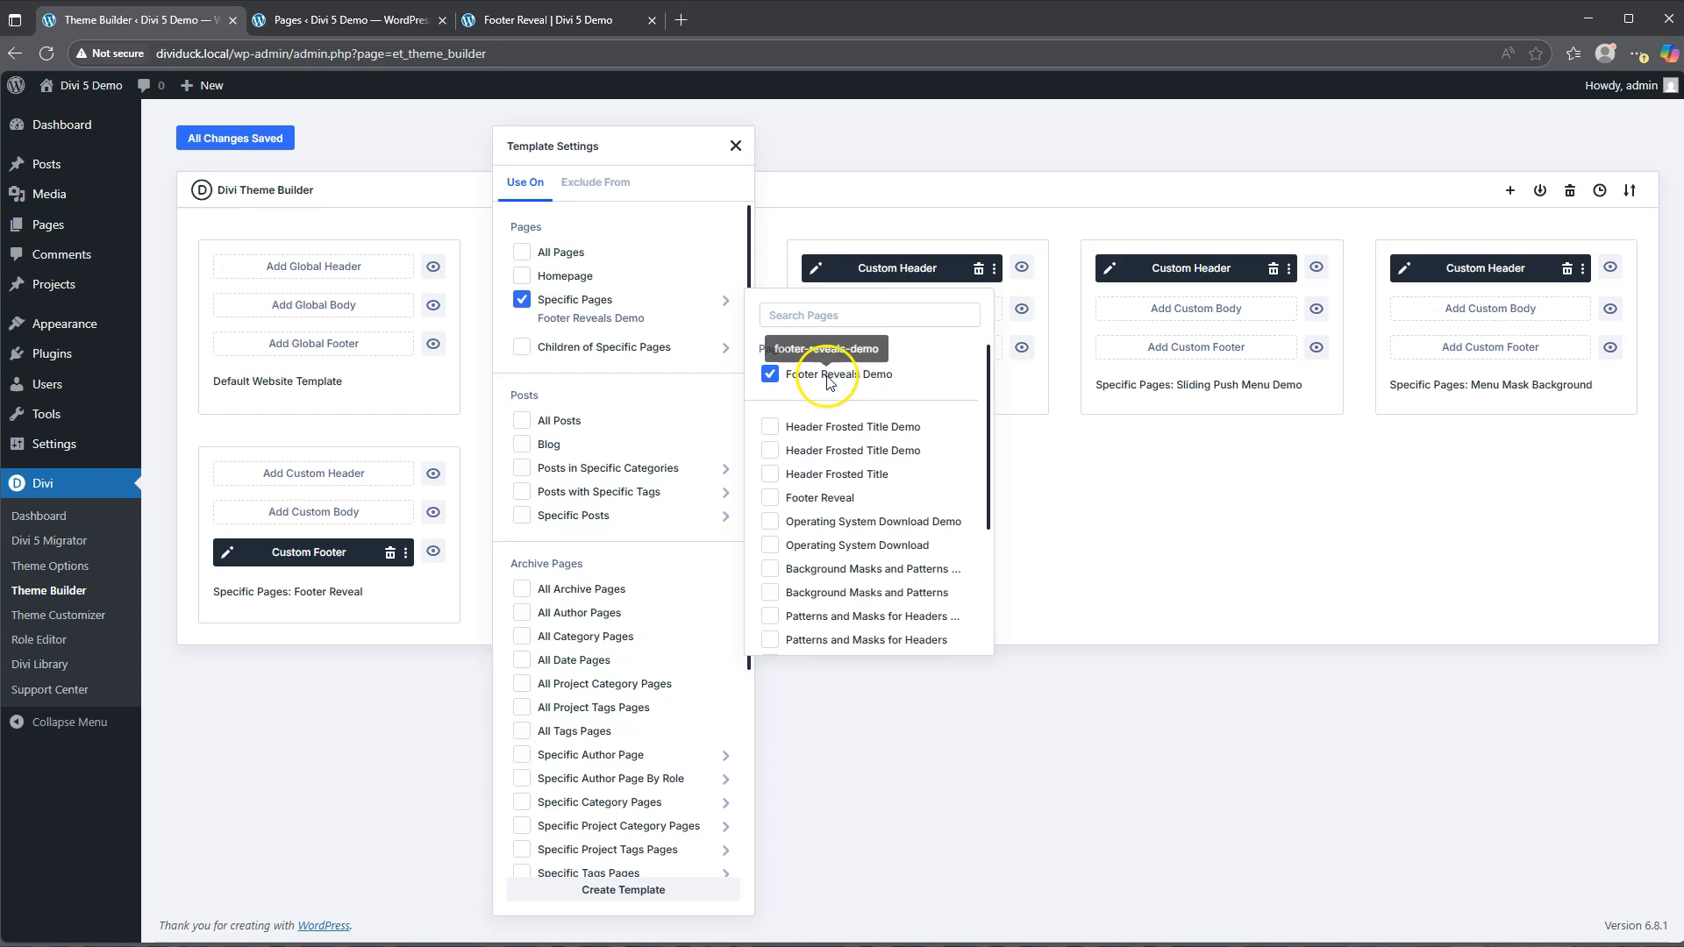
pyautogui.moveTo(622, 880)
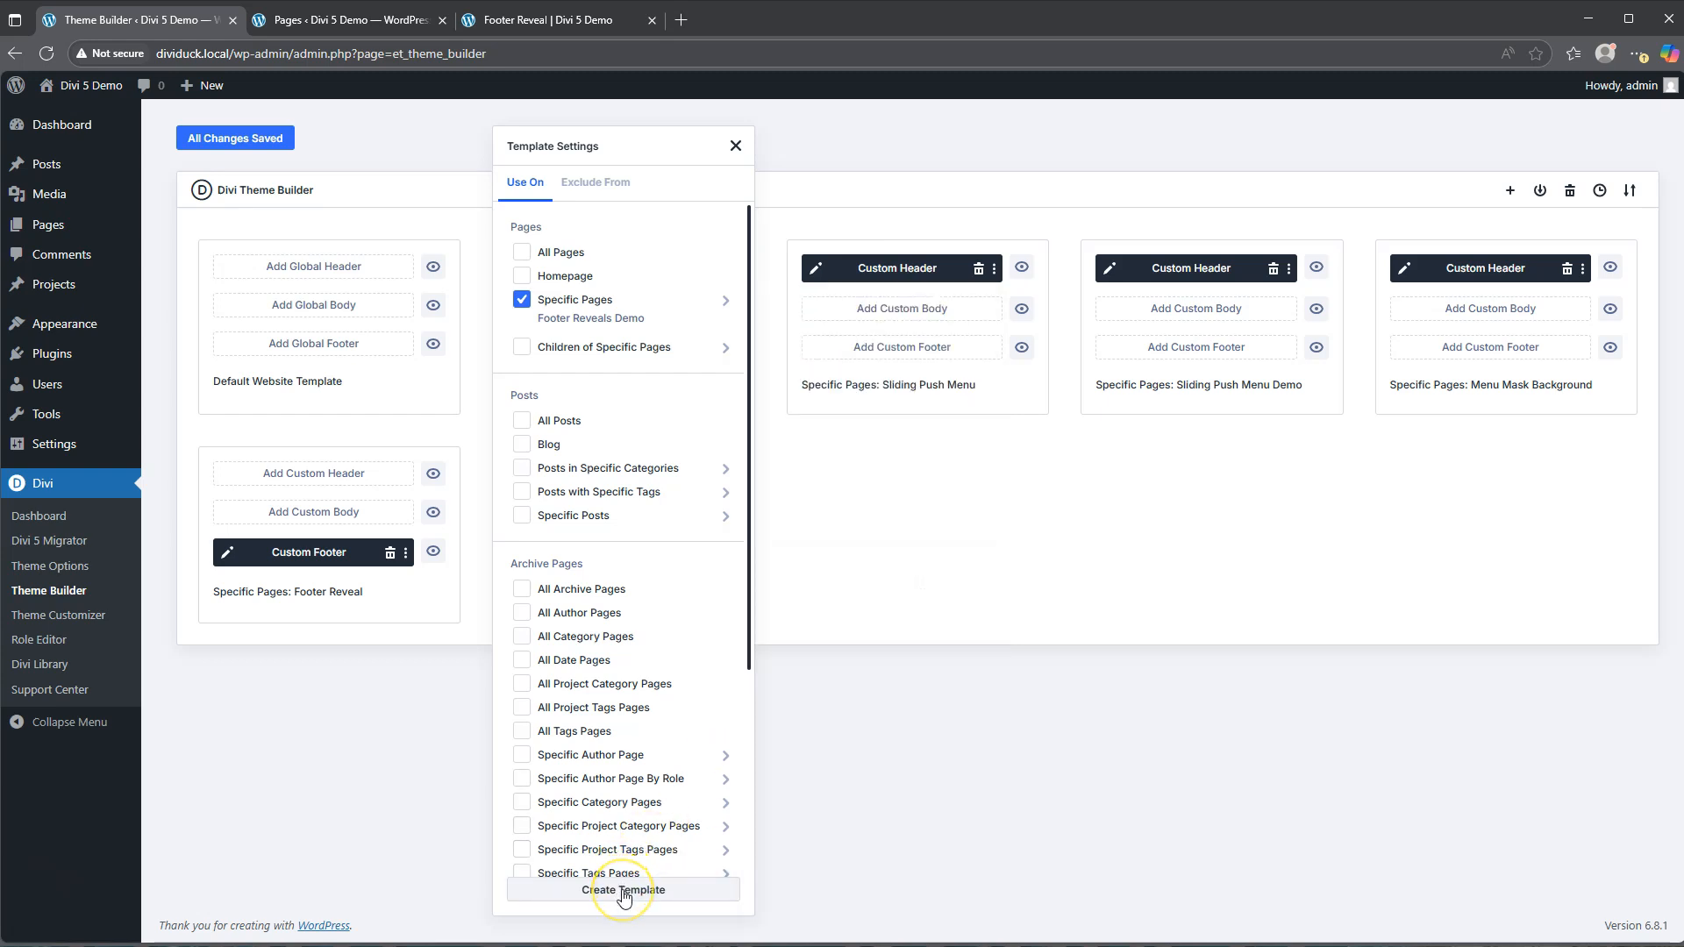
pyautogui.click(623, 890)
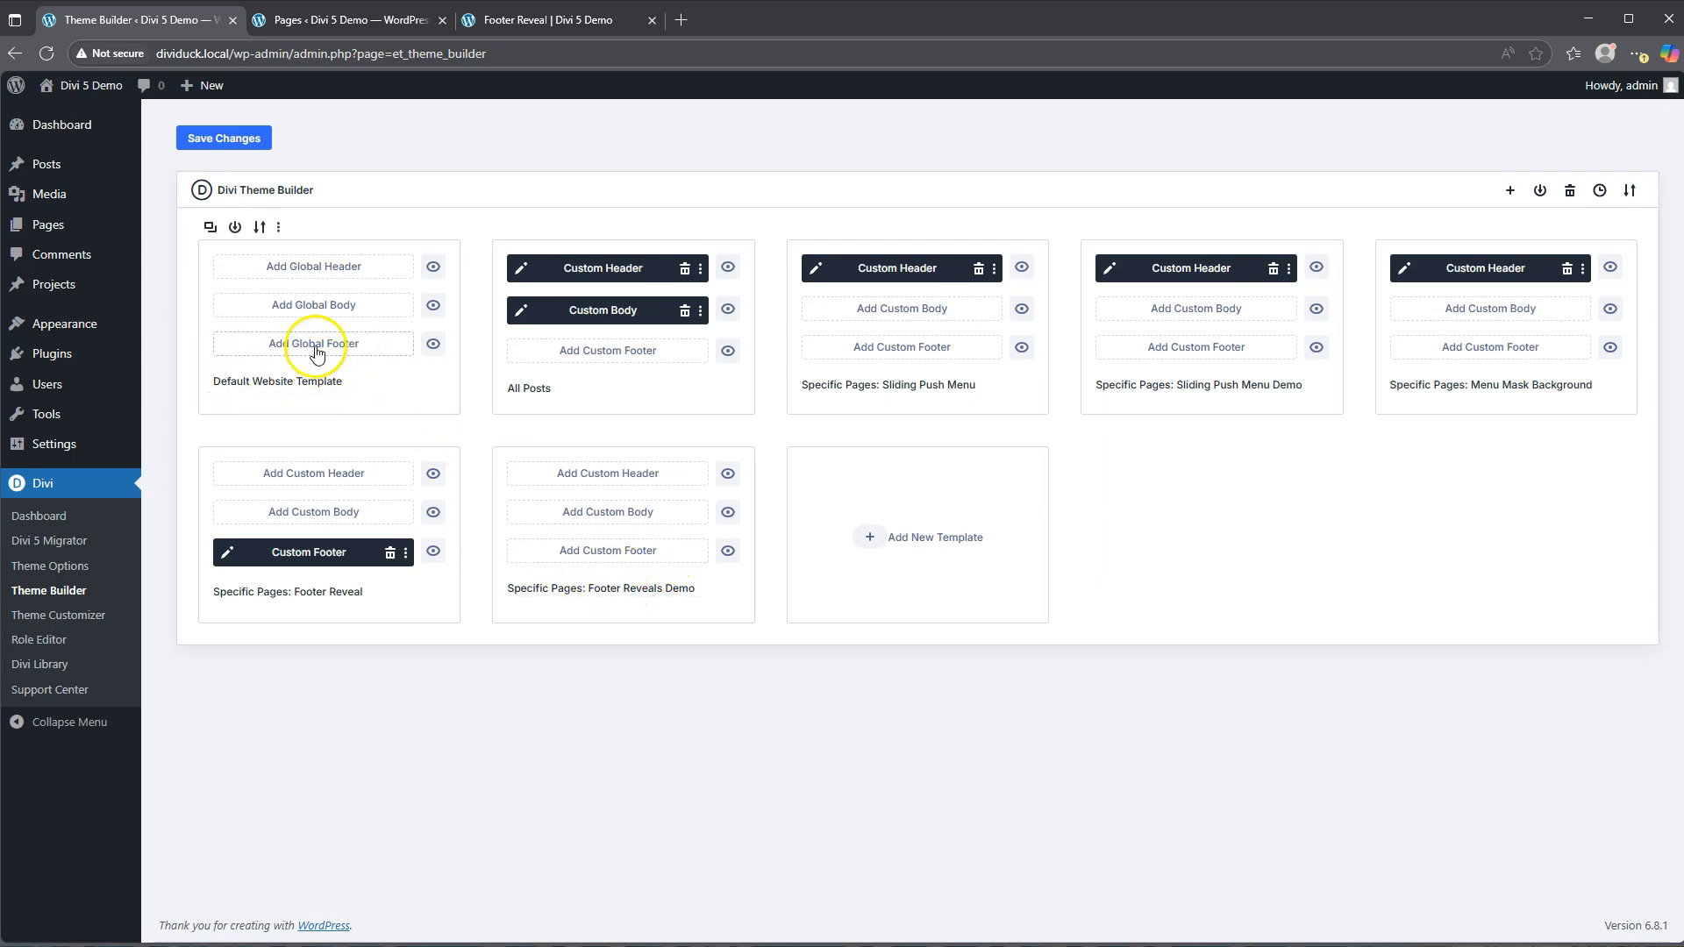
# Step: Build a custom footer for the Footer Reveals Demo template and insert the saved Fish Footer section from the library
pyautogui.click(608, 555)
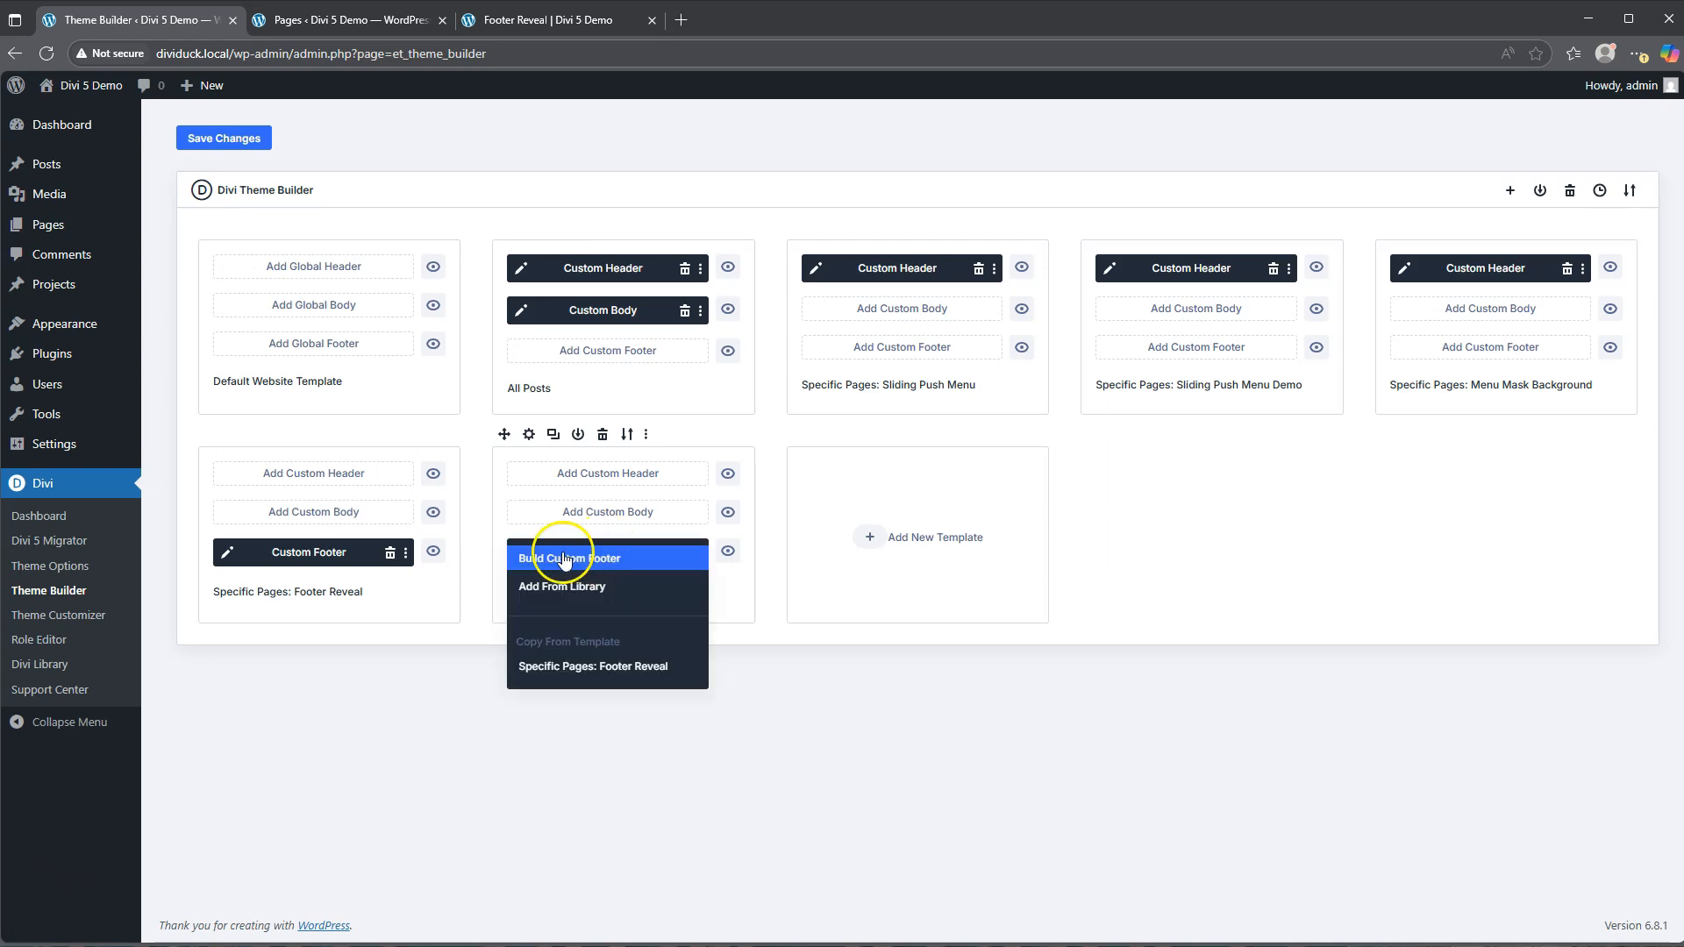
pyautogui.click(579, 566)
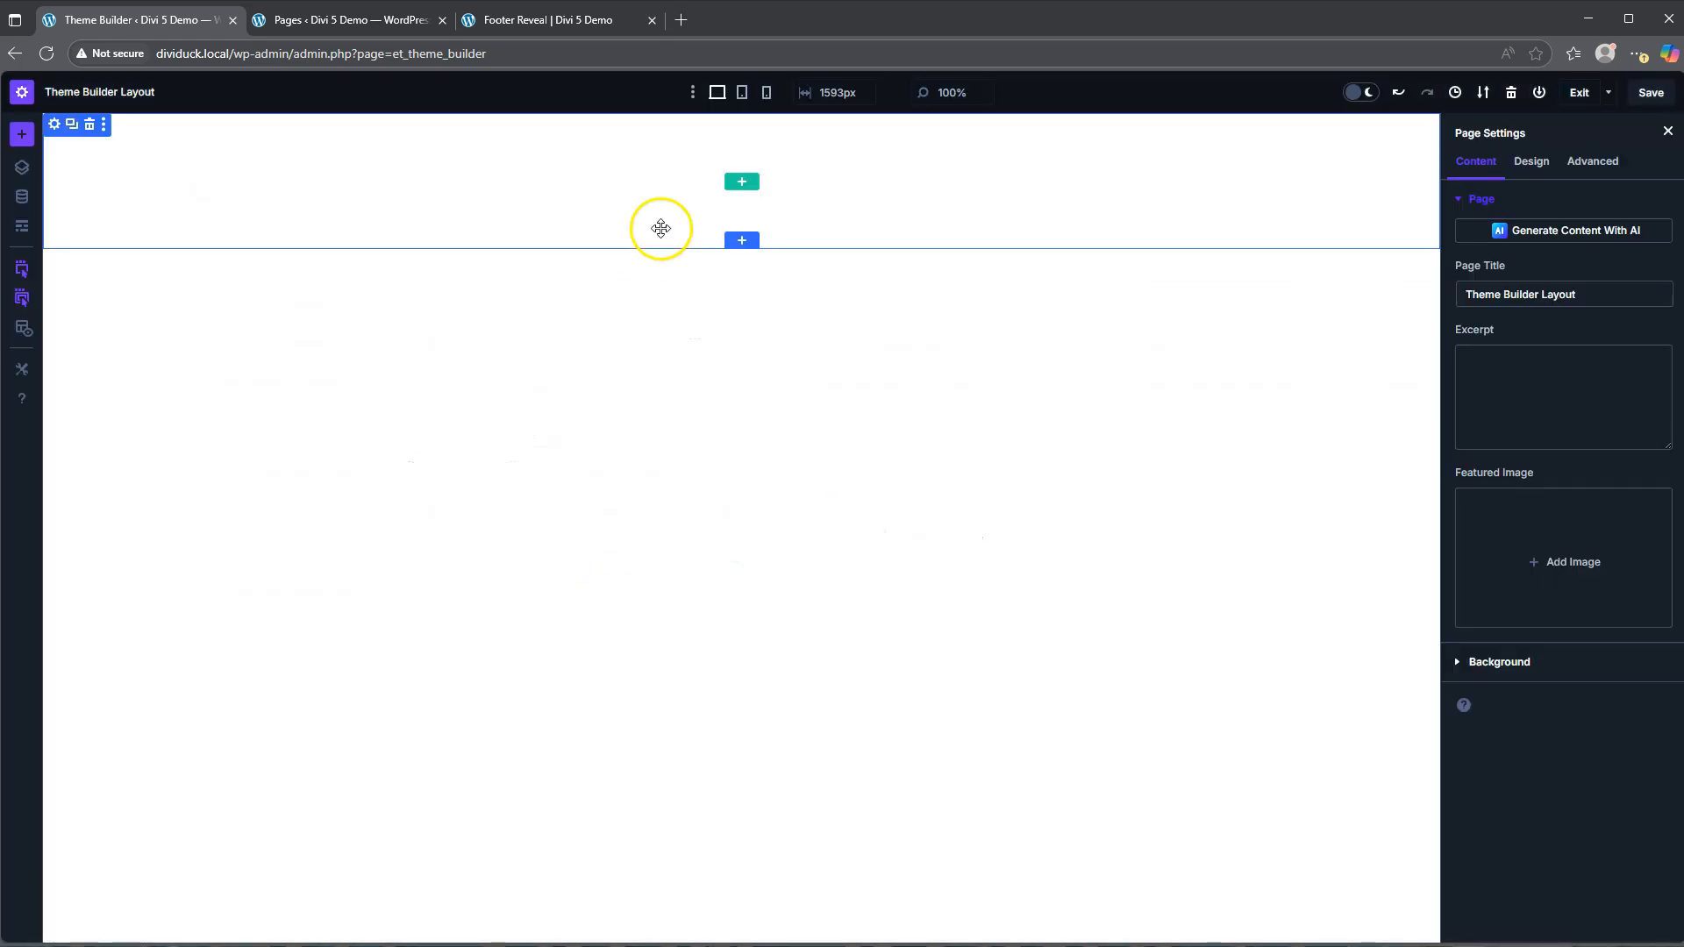
pyautogui.click(741, 242)
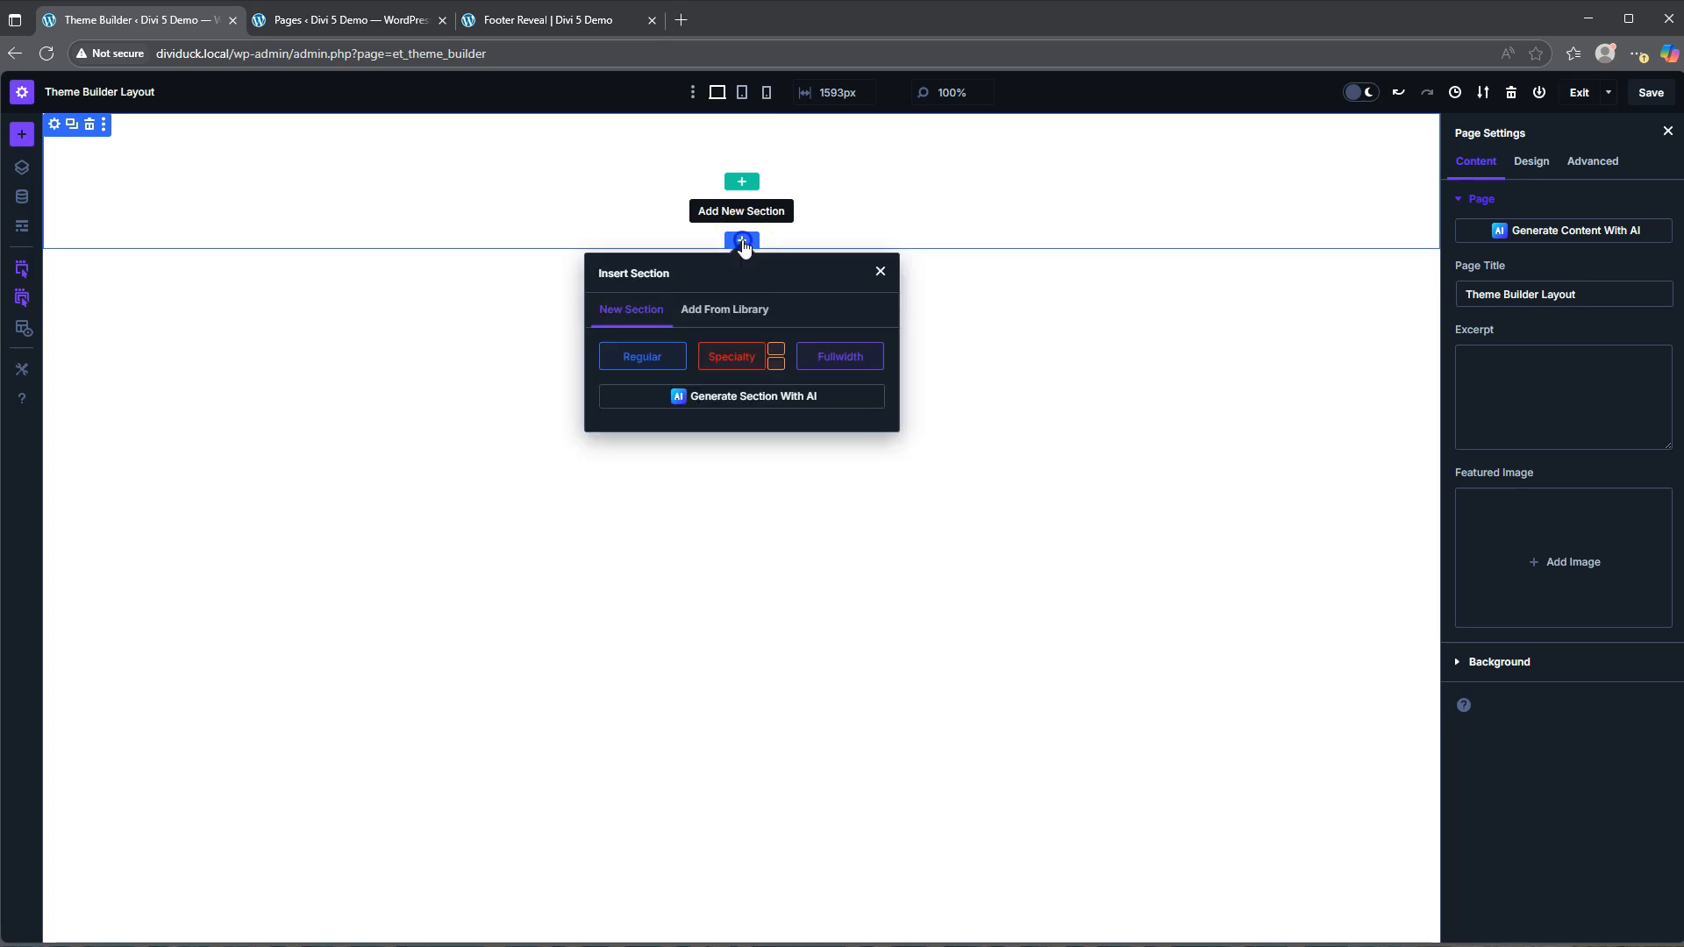
pyautogui.click(723, 313)
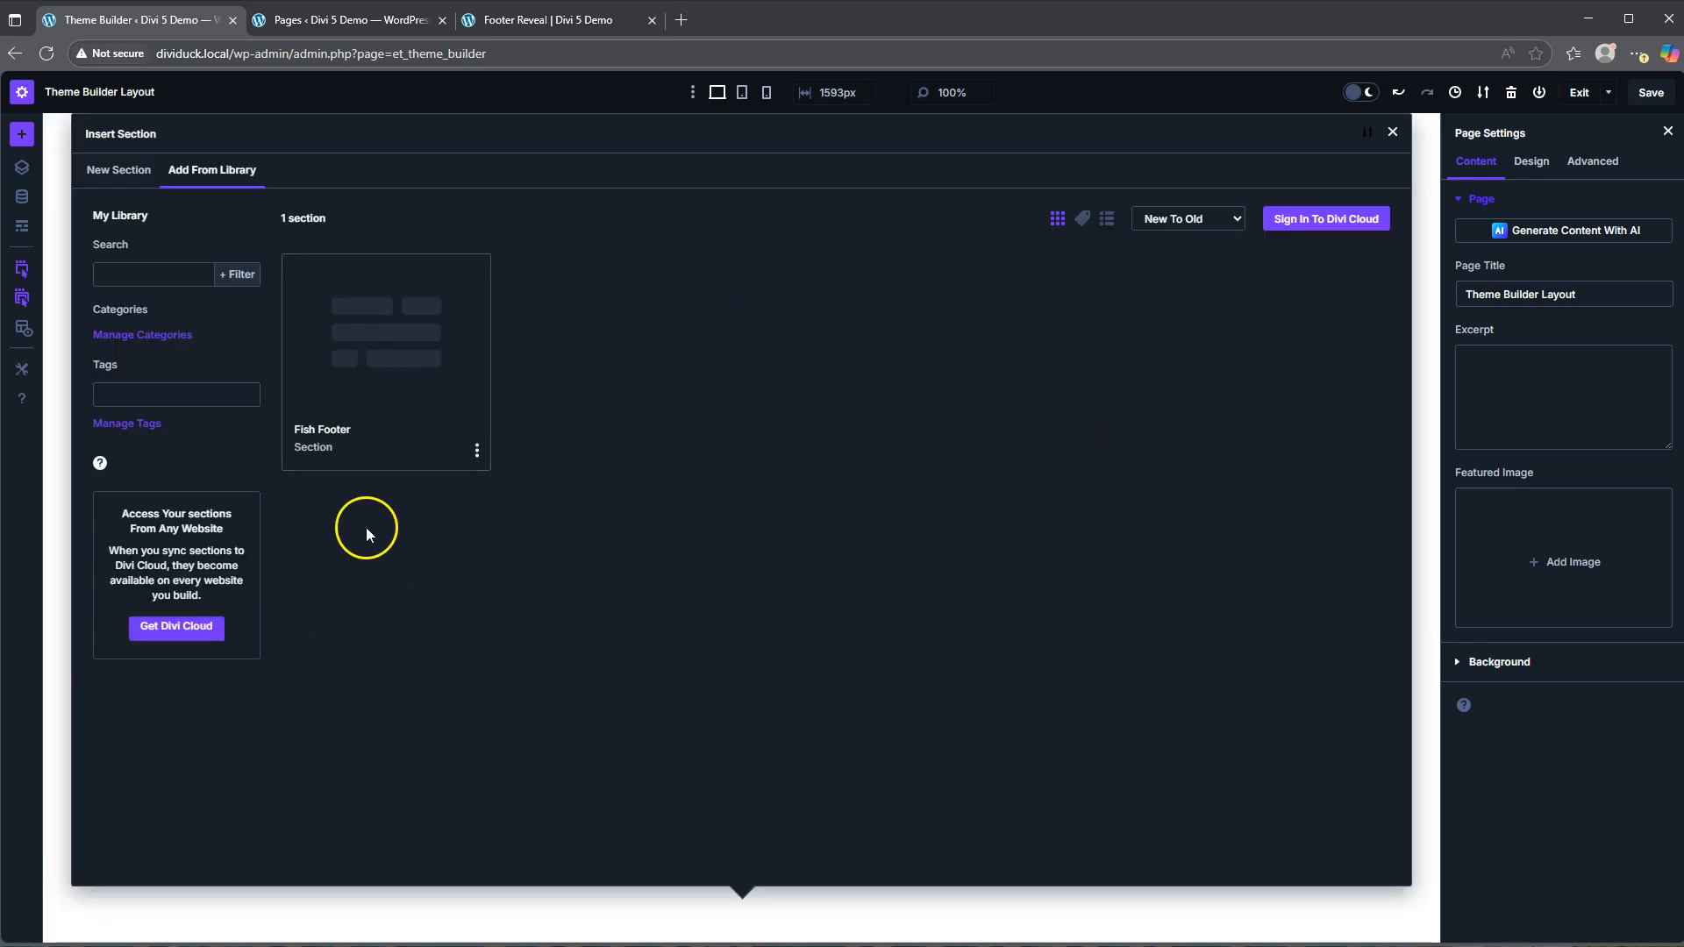
pyautogui.moveTo(441, 485)
pyautogui.click(389, 346)
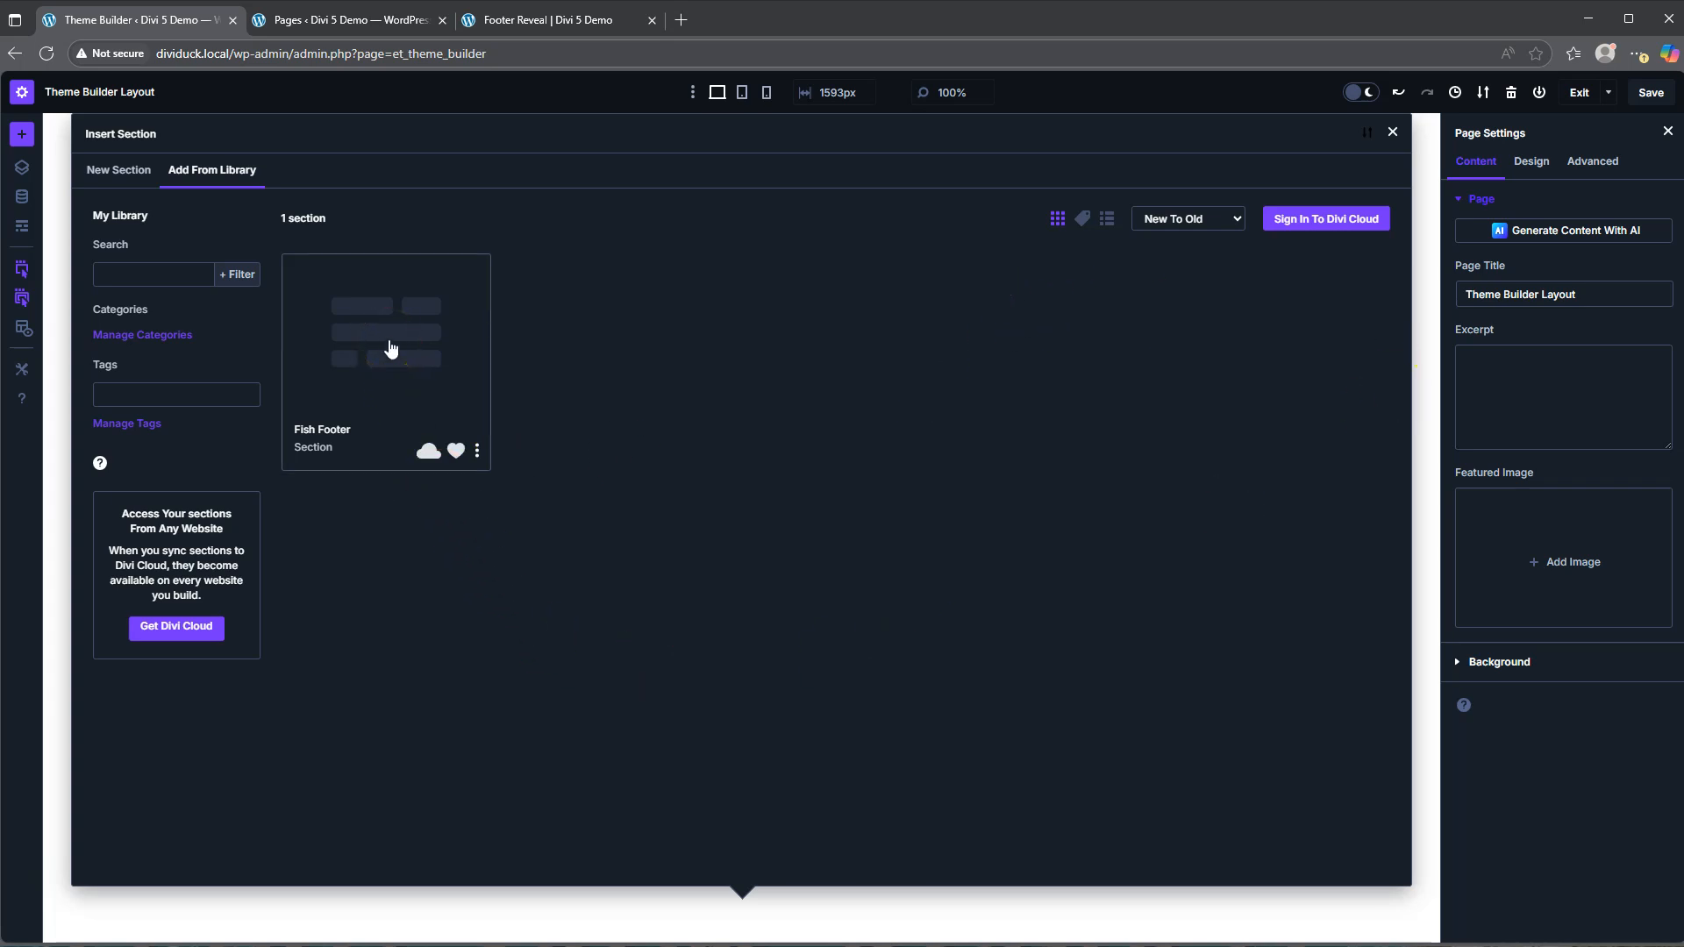
pyautogui.click(391, 347)
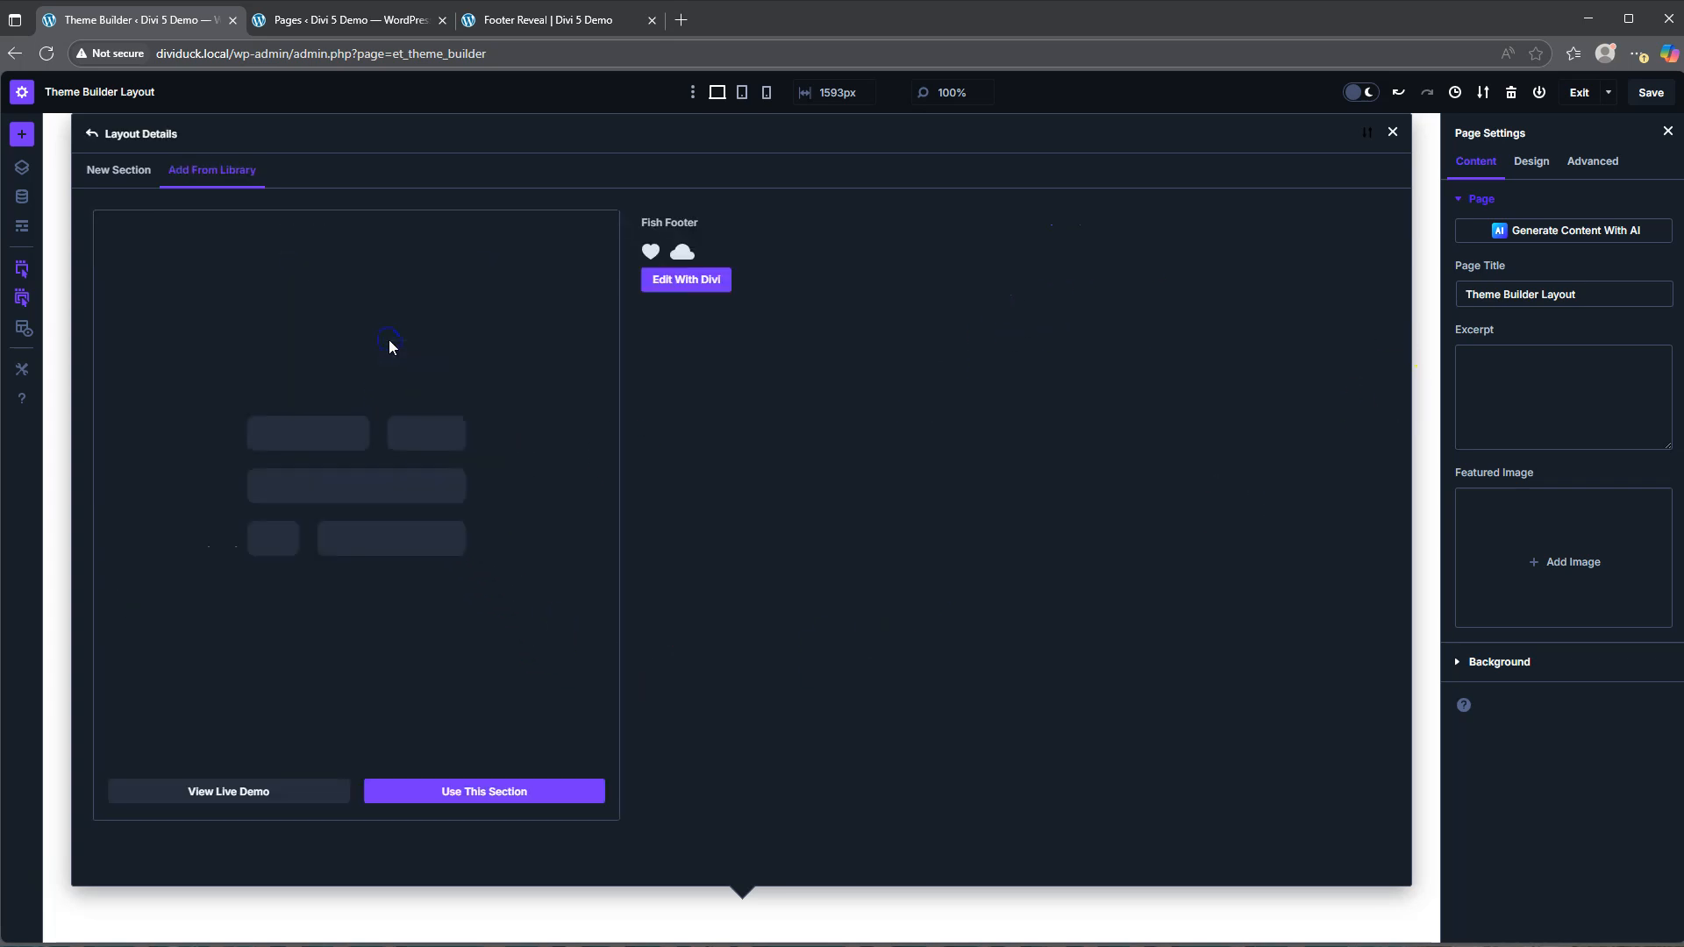
pyautogui.click(488, 798)
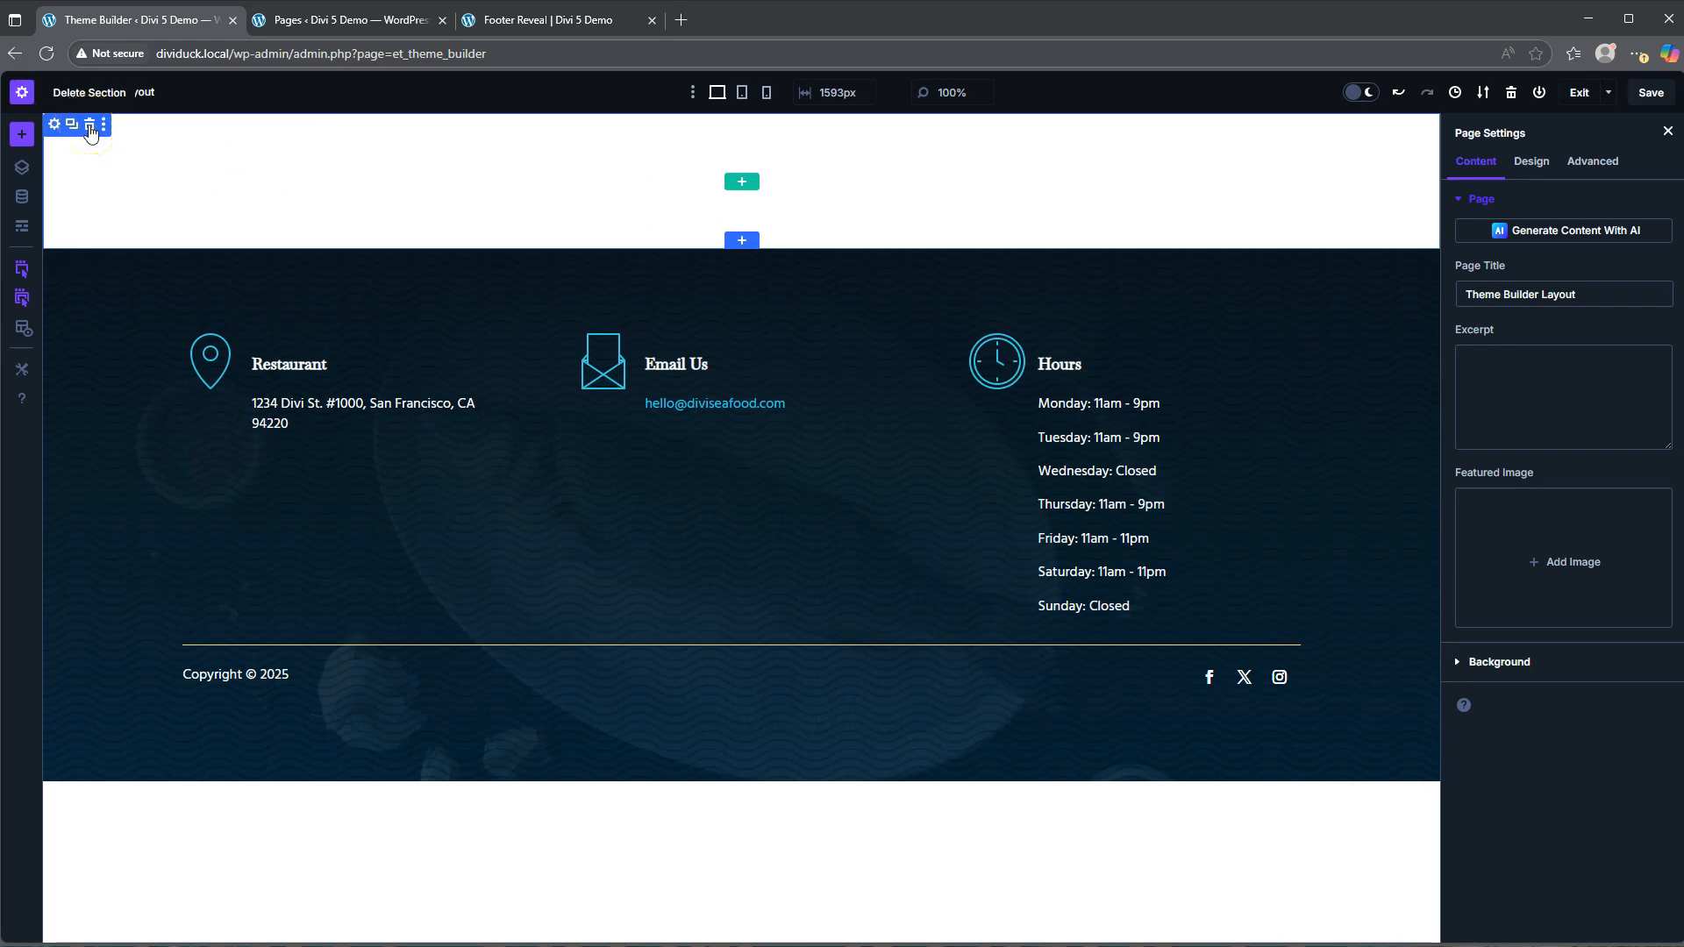
# Step: Delete the empty section above the fish footer and save both the footer layout and the Theme Builder changes
pyautogui.click(90, 126)
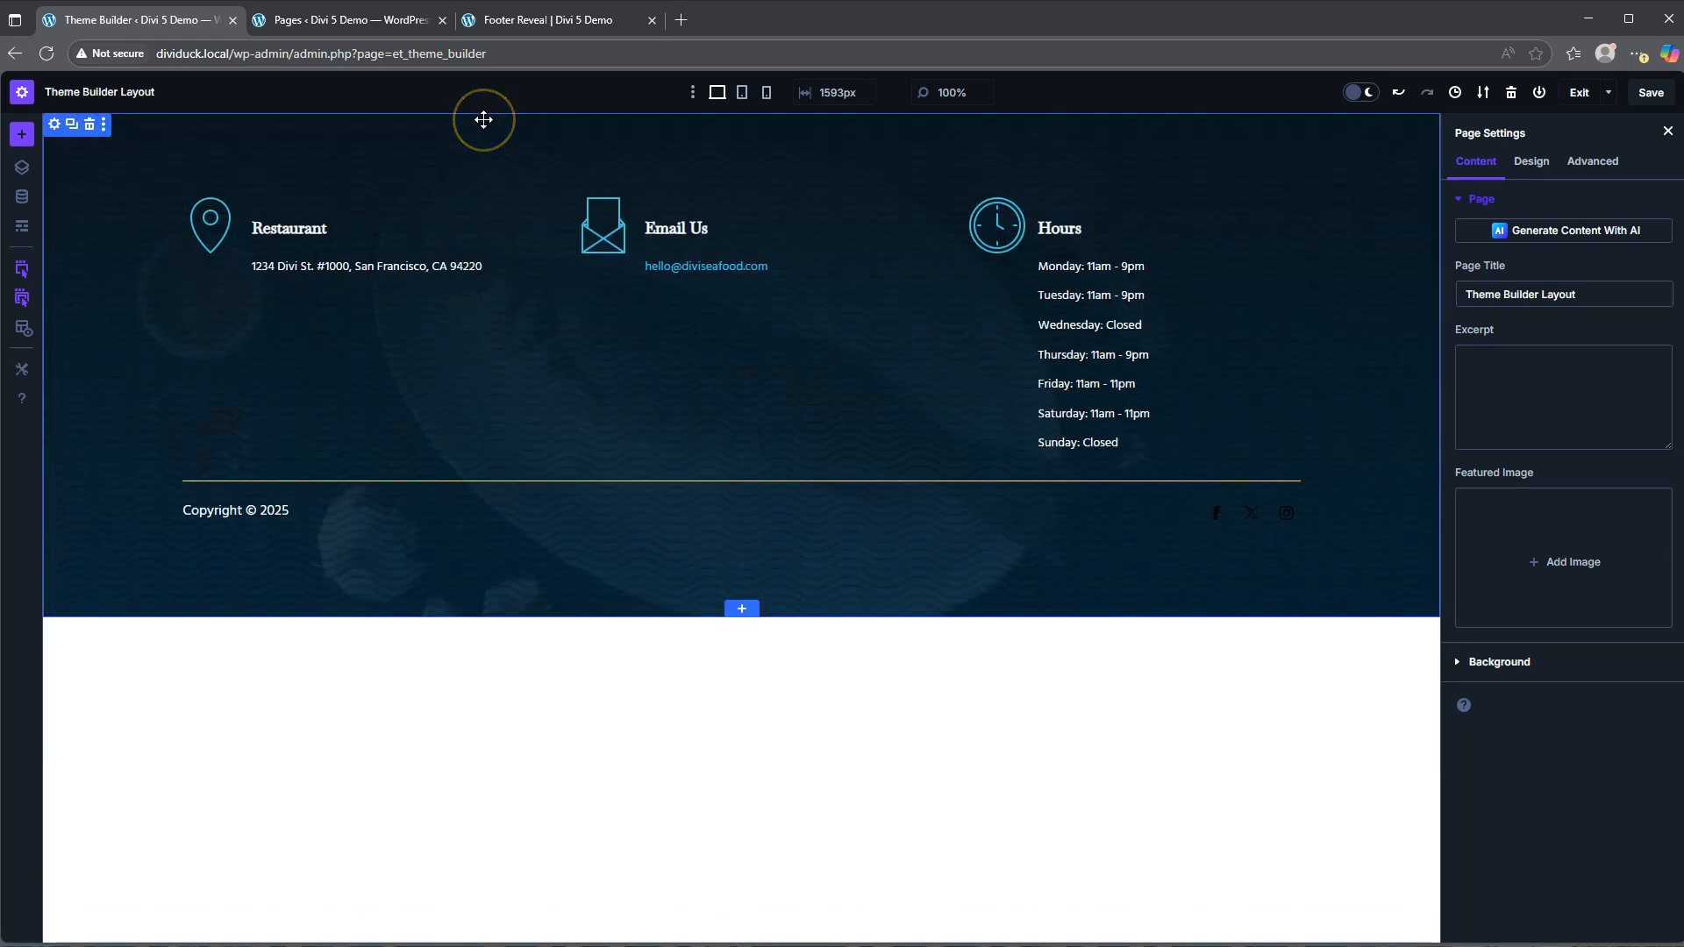
pyautogui.click(1651, 93)
pyautogui.click(1575, 94)
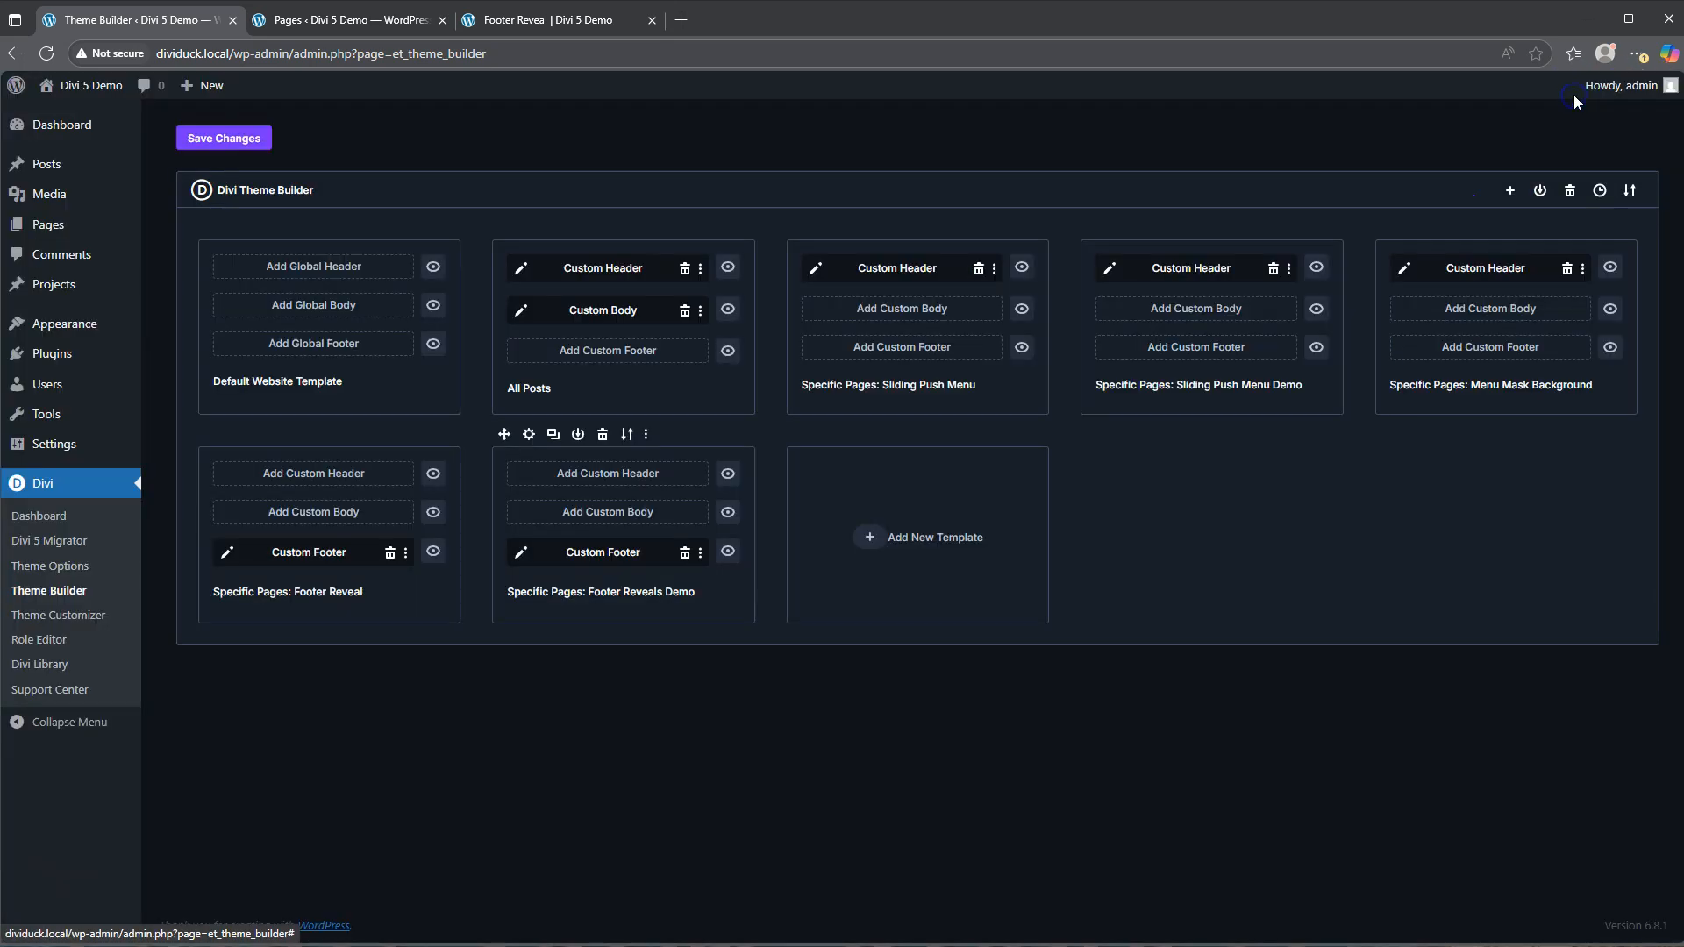
pyautogui.click(225, 140)
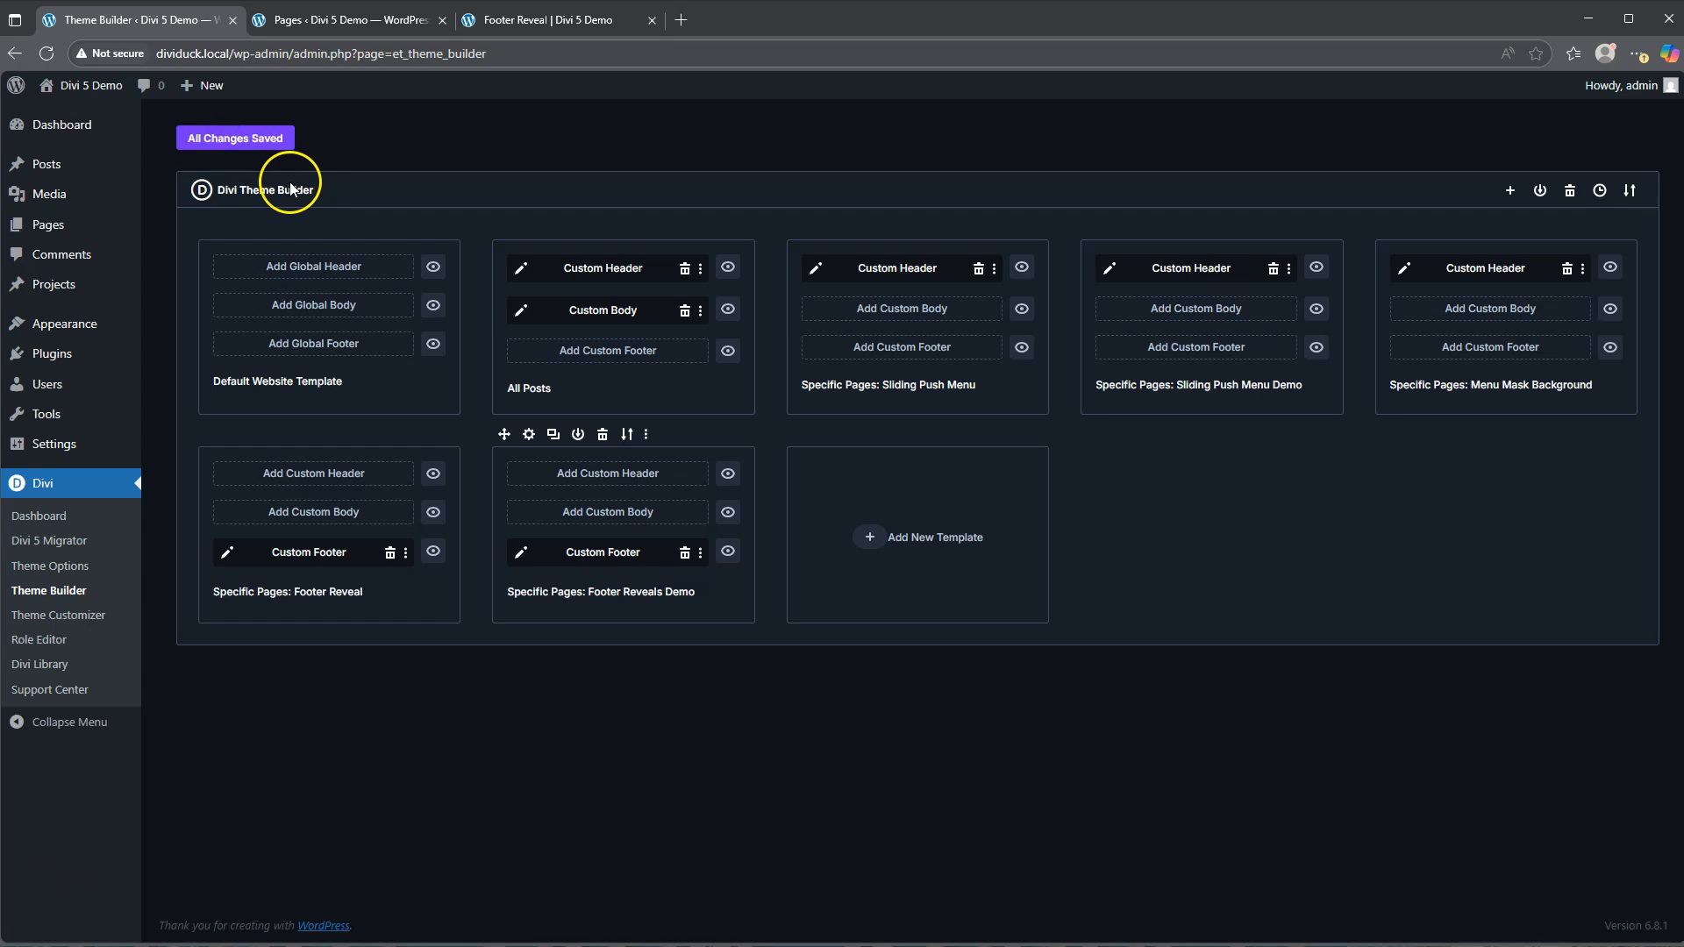
# Step: View the published Footer Reveals Demo page in a new tab, examine how its footer scrolls, and return to the Theme Builder
pyautogui.click(348, 22)
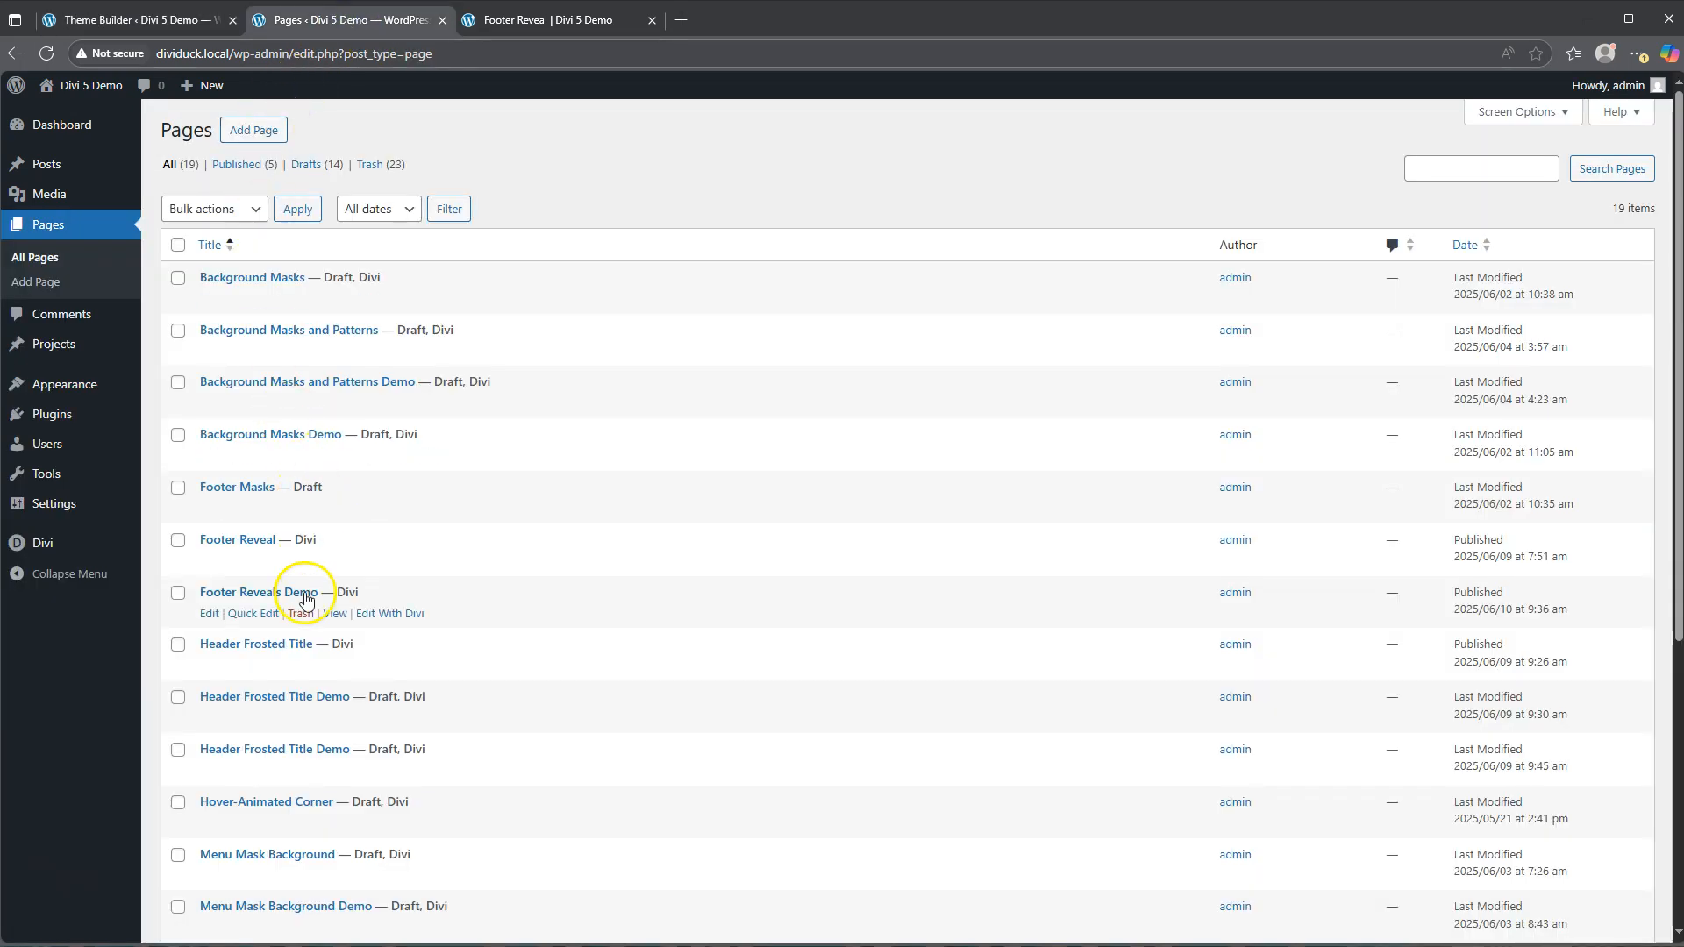
pyautogui.rightClick(336, 619)
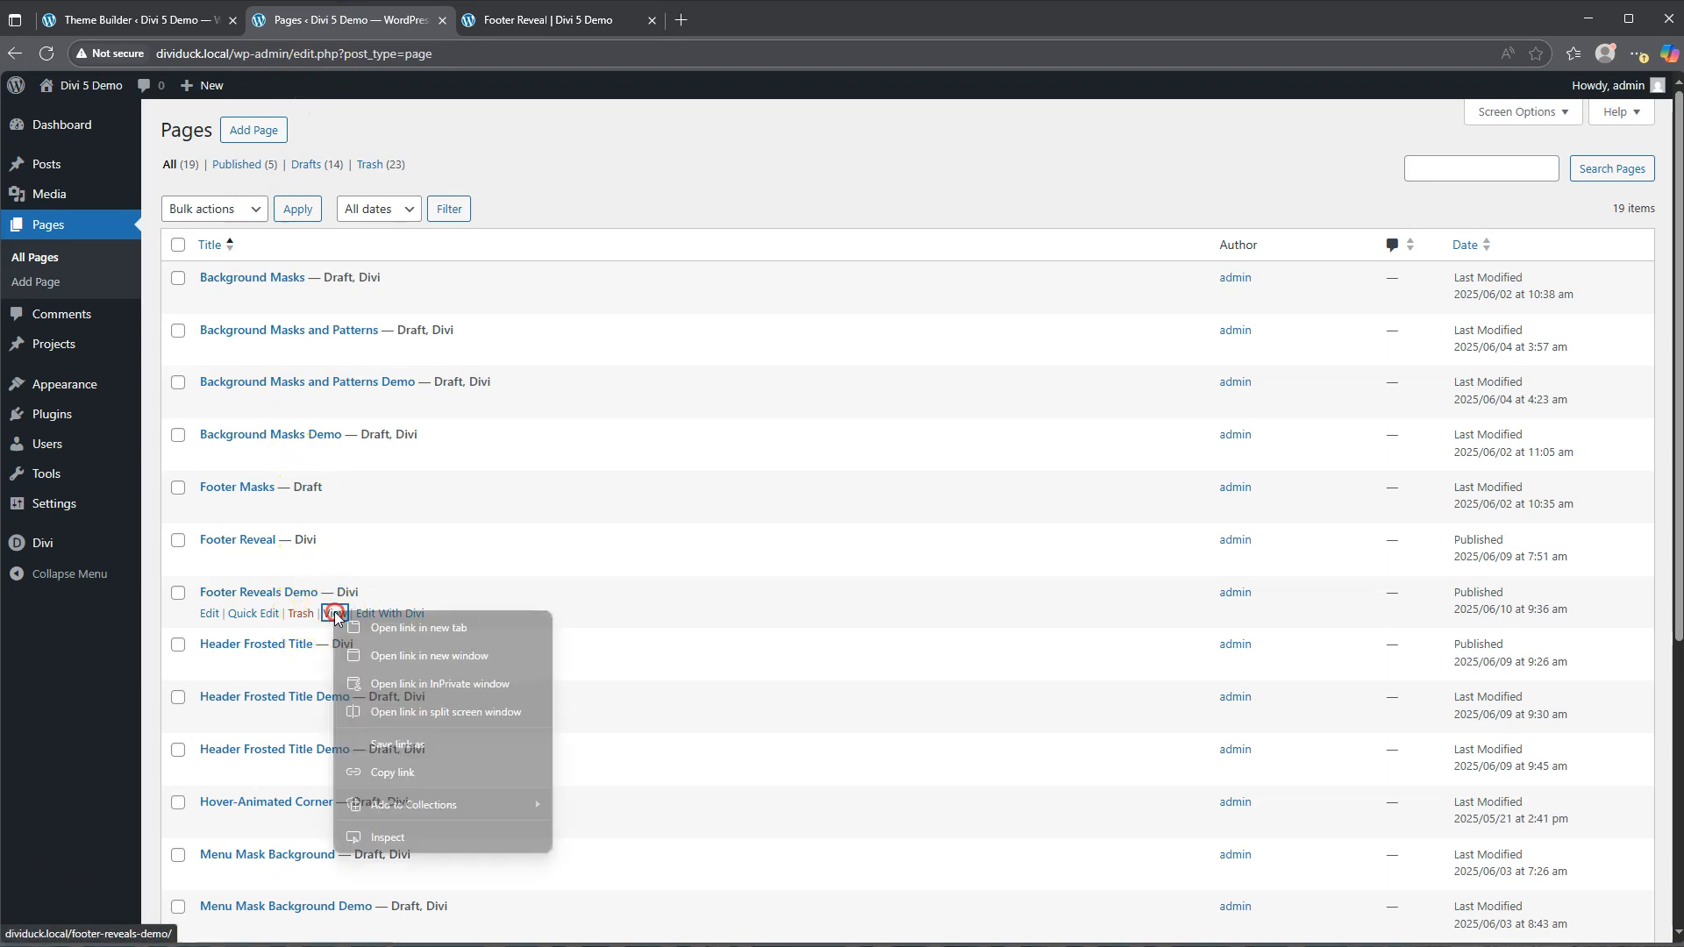
pyautogui.click(390, 628)
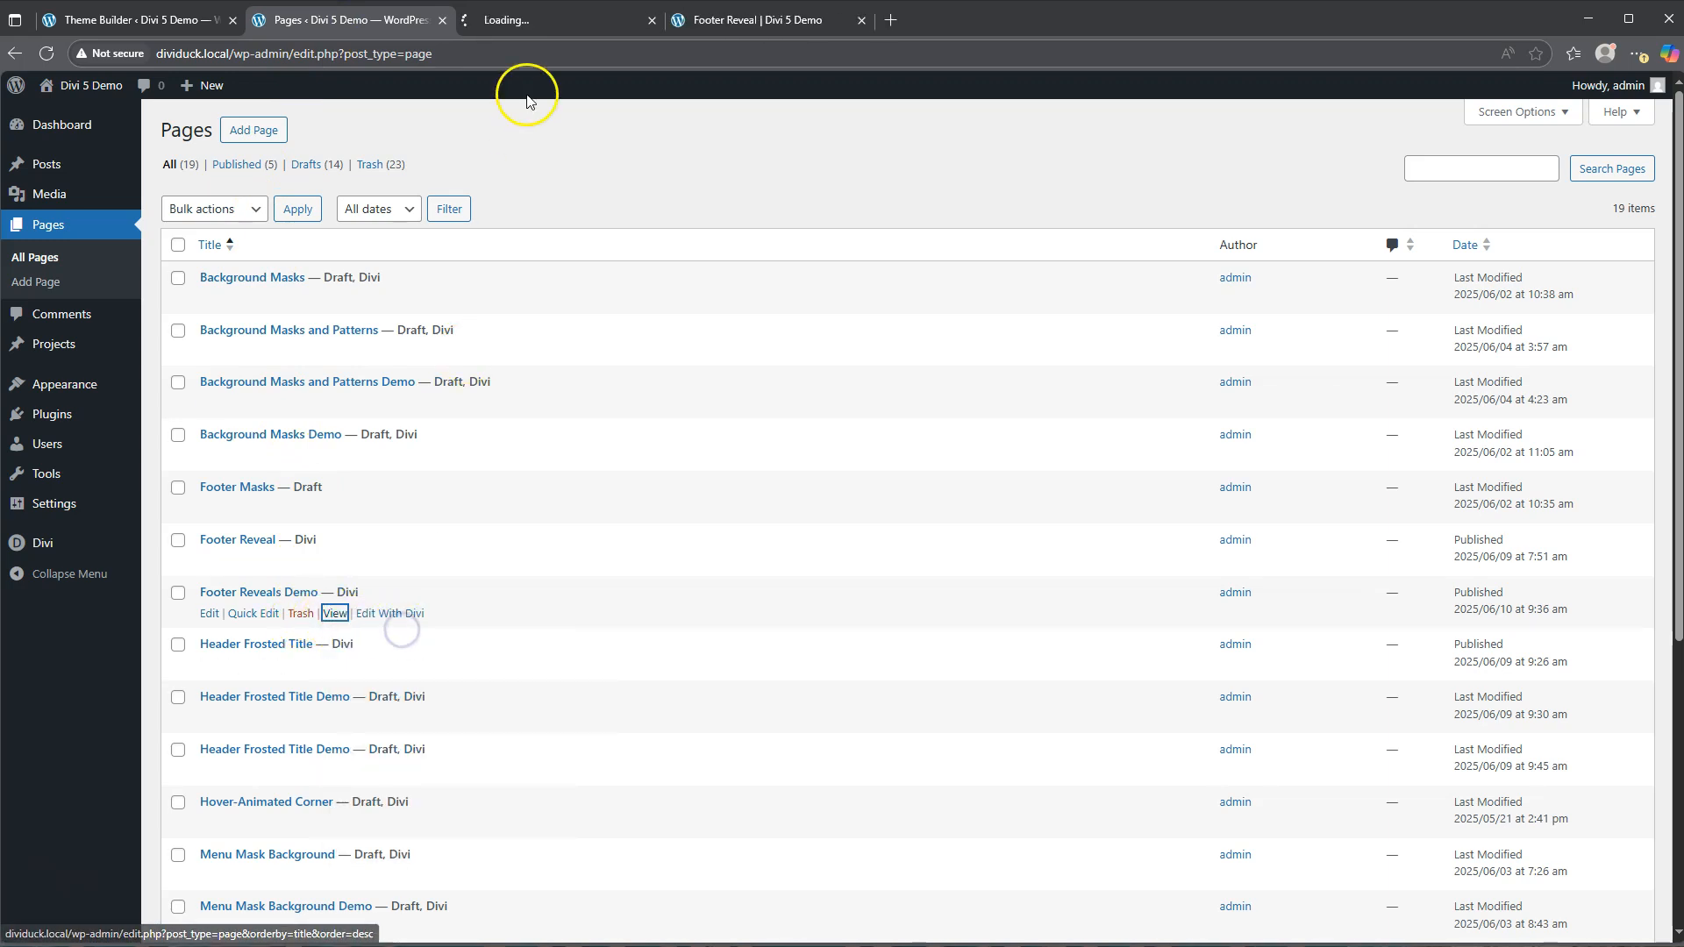
pyautogui.click(542, 21)
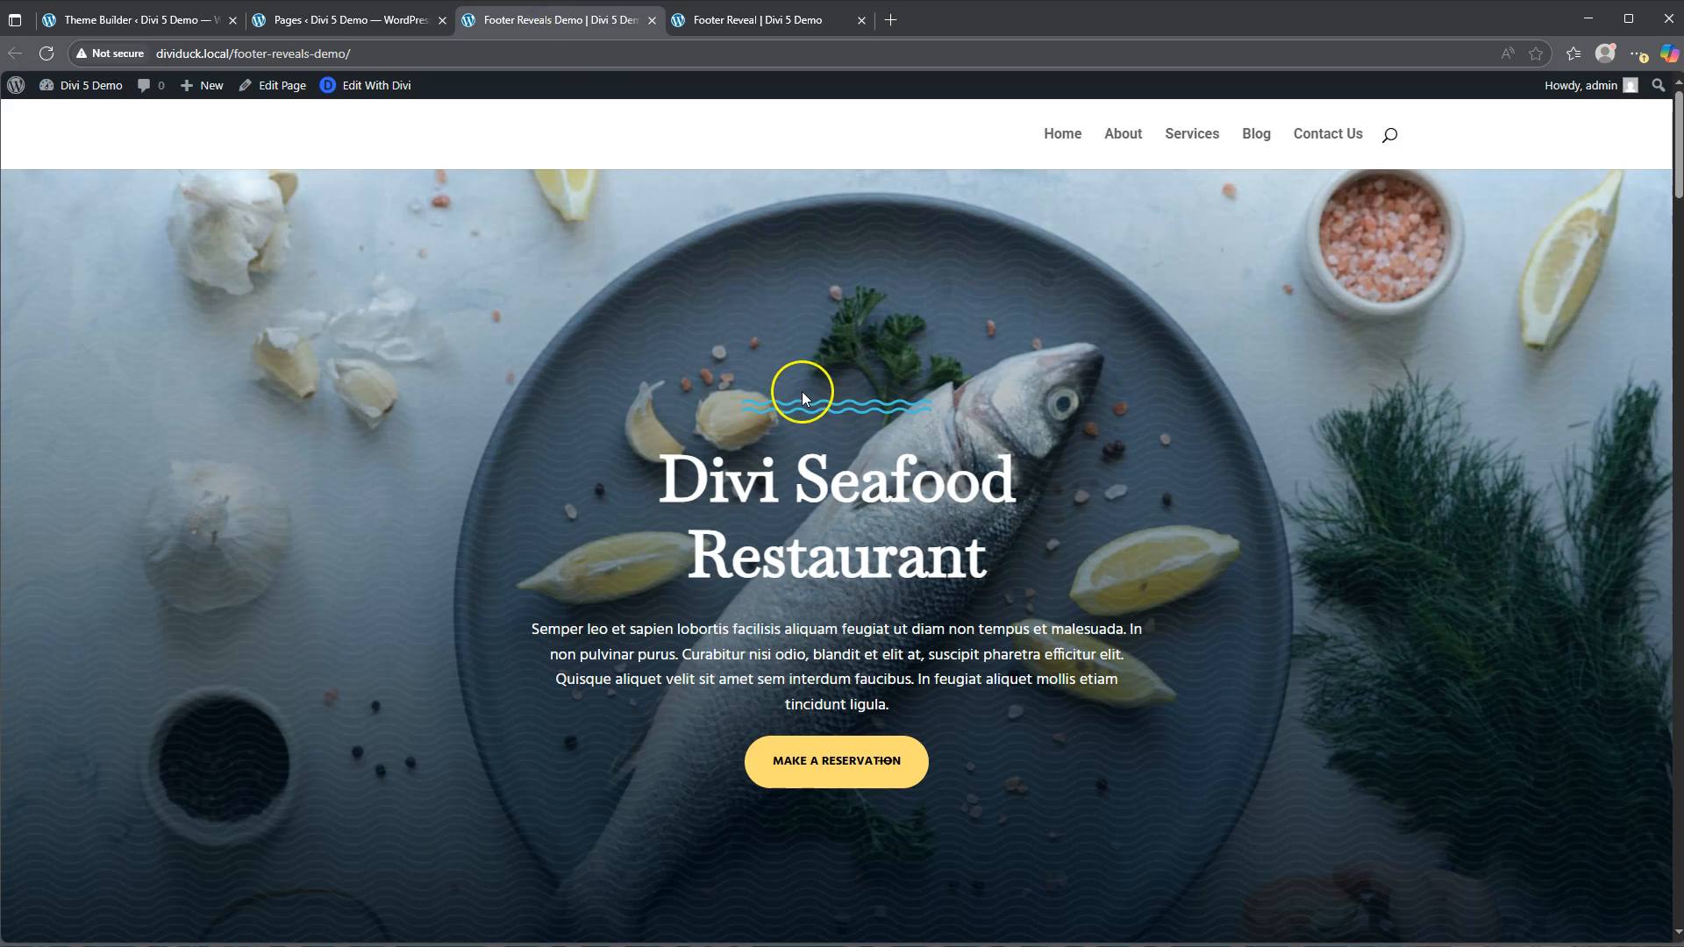
pyautogui.scroll(-12, 800, 393)
pyautogui.scroll(-20, 781, 412)
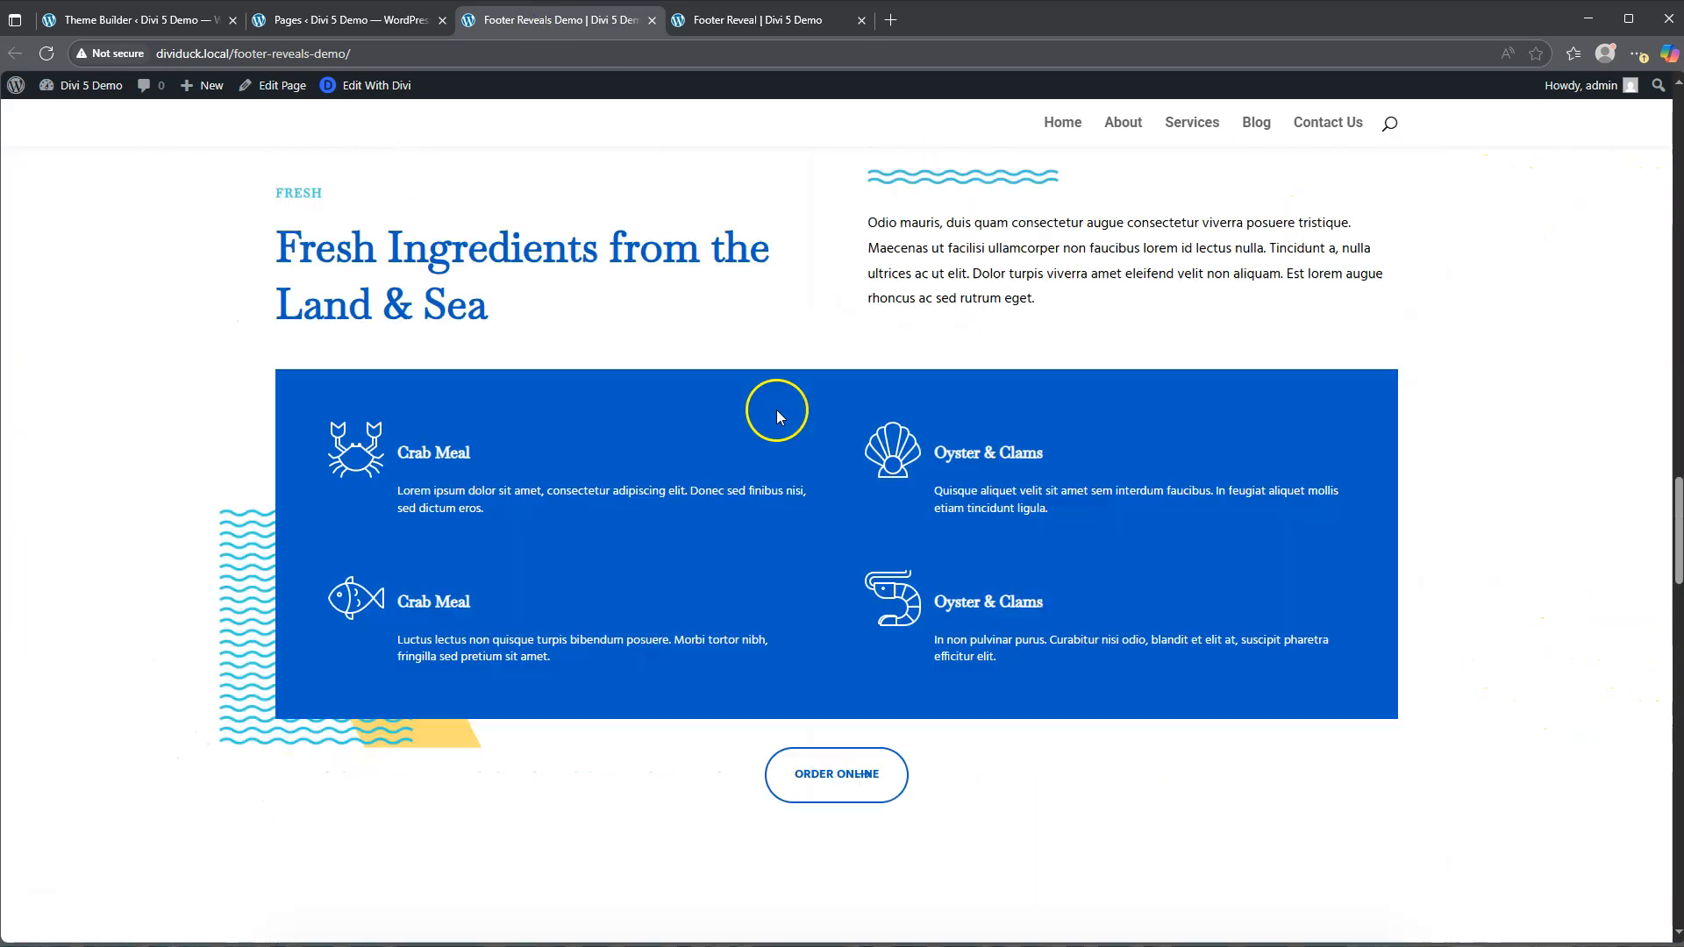
pyautogui.scroll(-4, 777, 419)
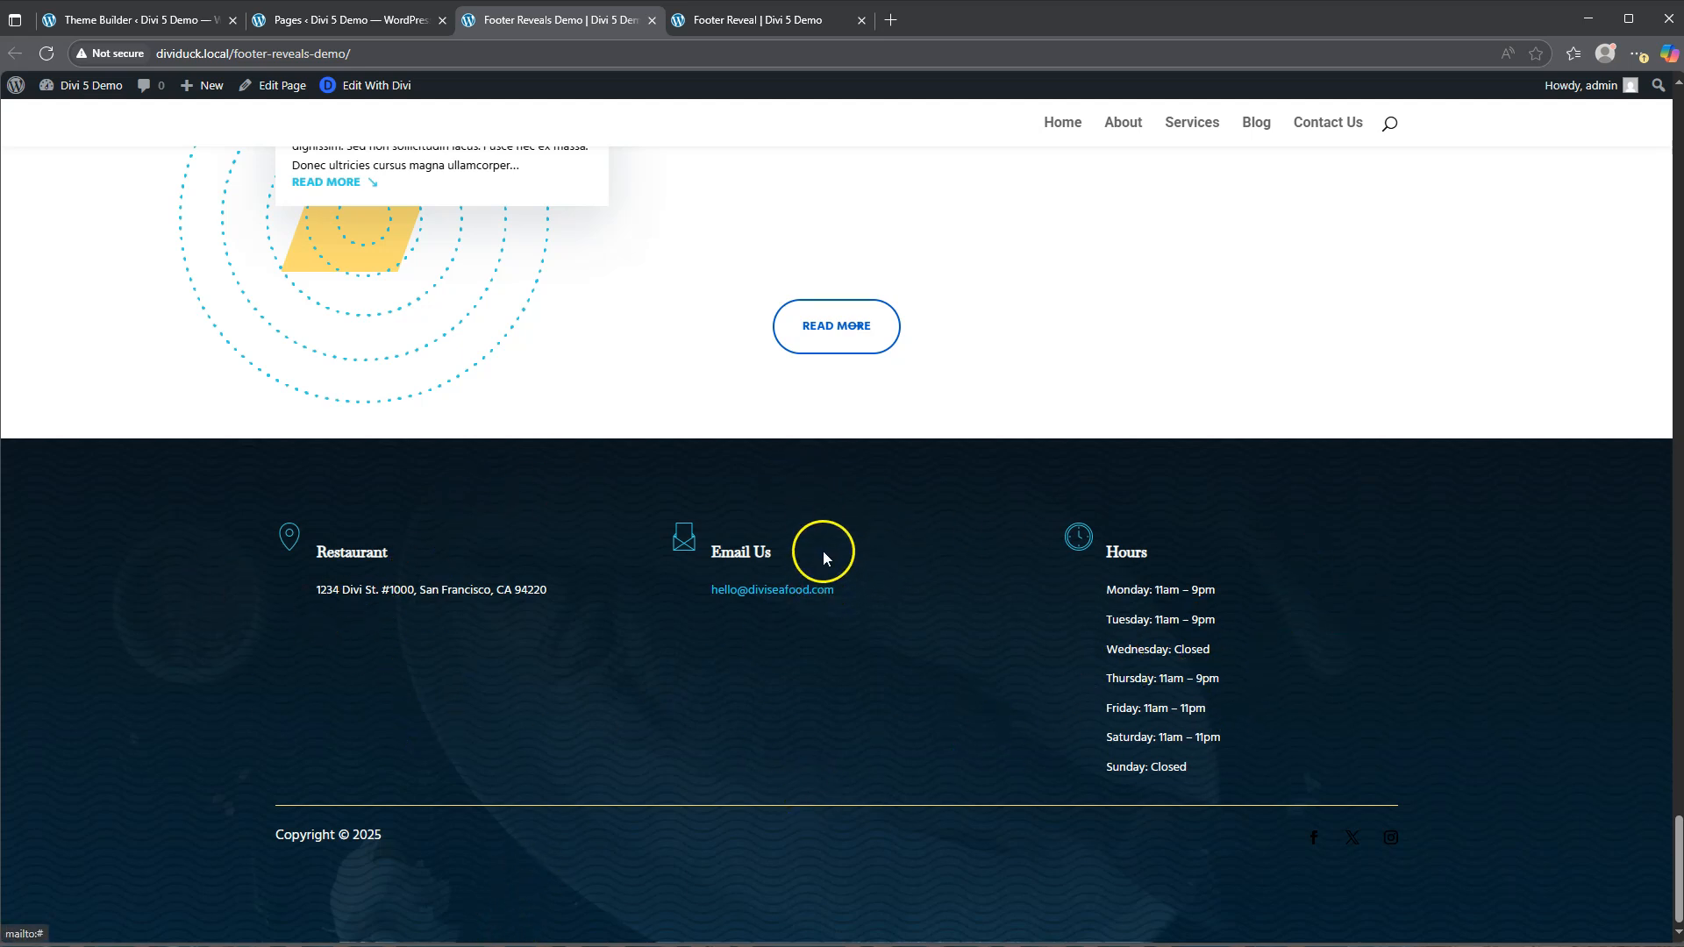
pyautogui.scroll(5, 820, 551)
pyautogui.scroll(3, 818, 551)
pyautogui.scroll(-8, 818, 550)
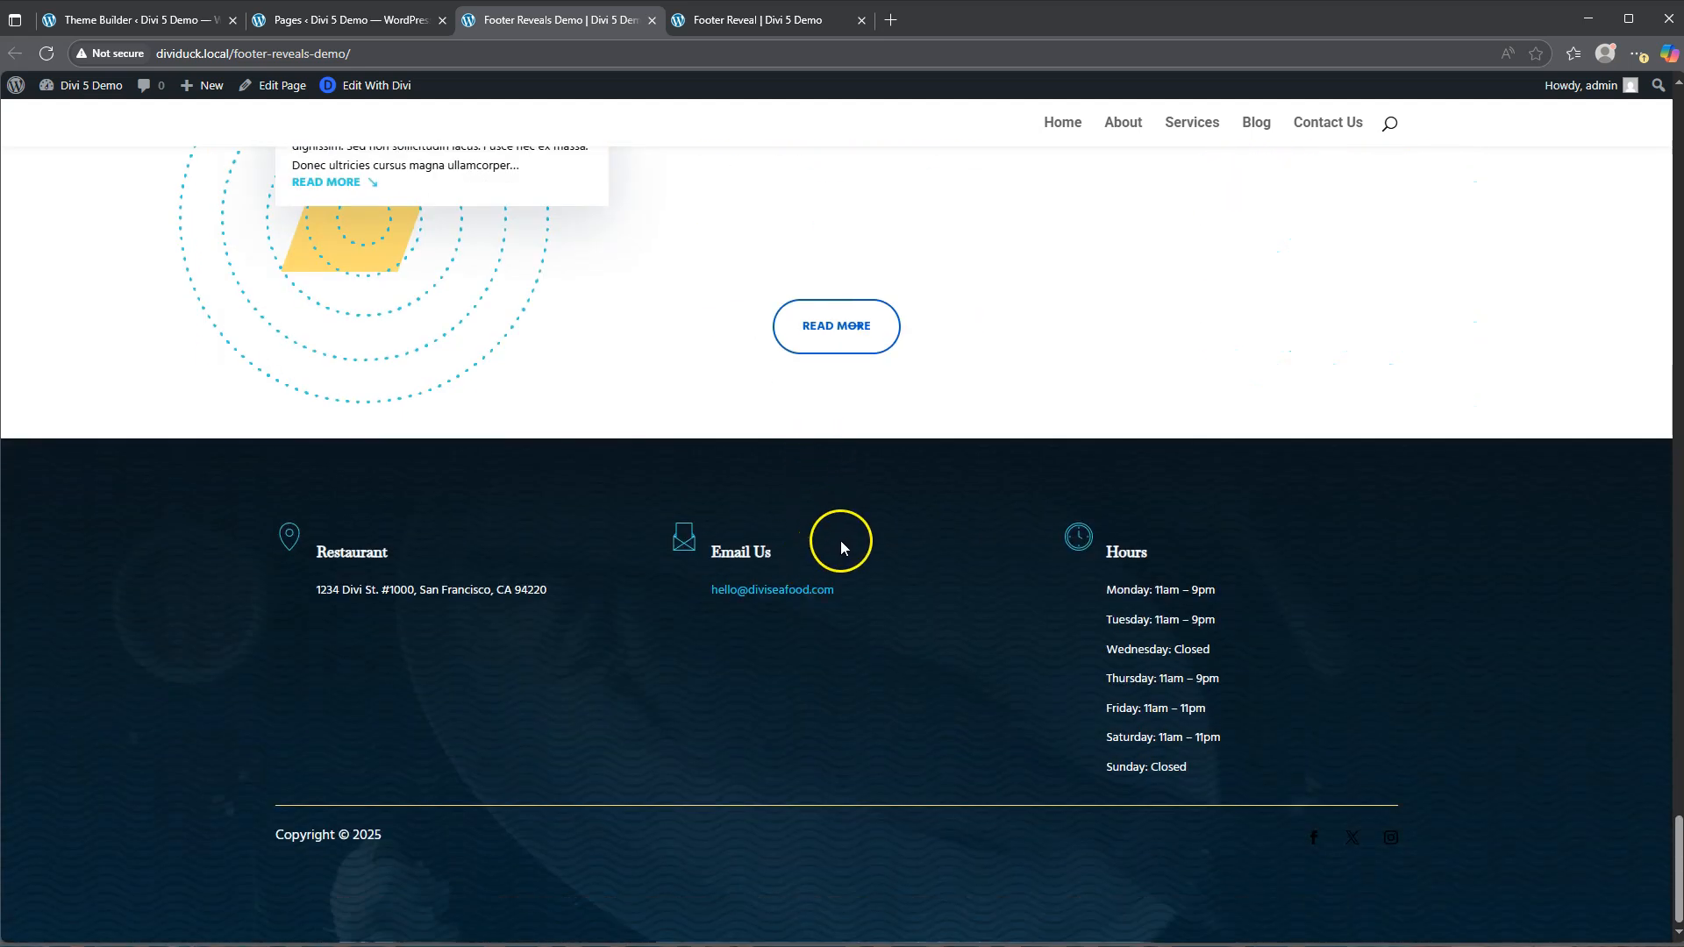
pyautogui.scroll(8, 904, 465)
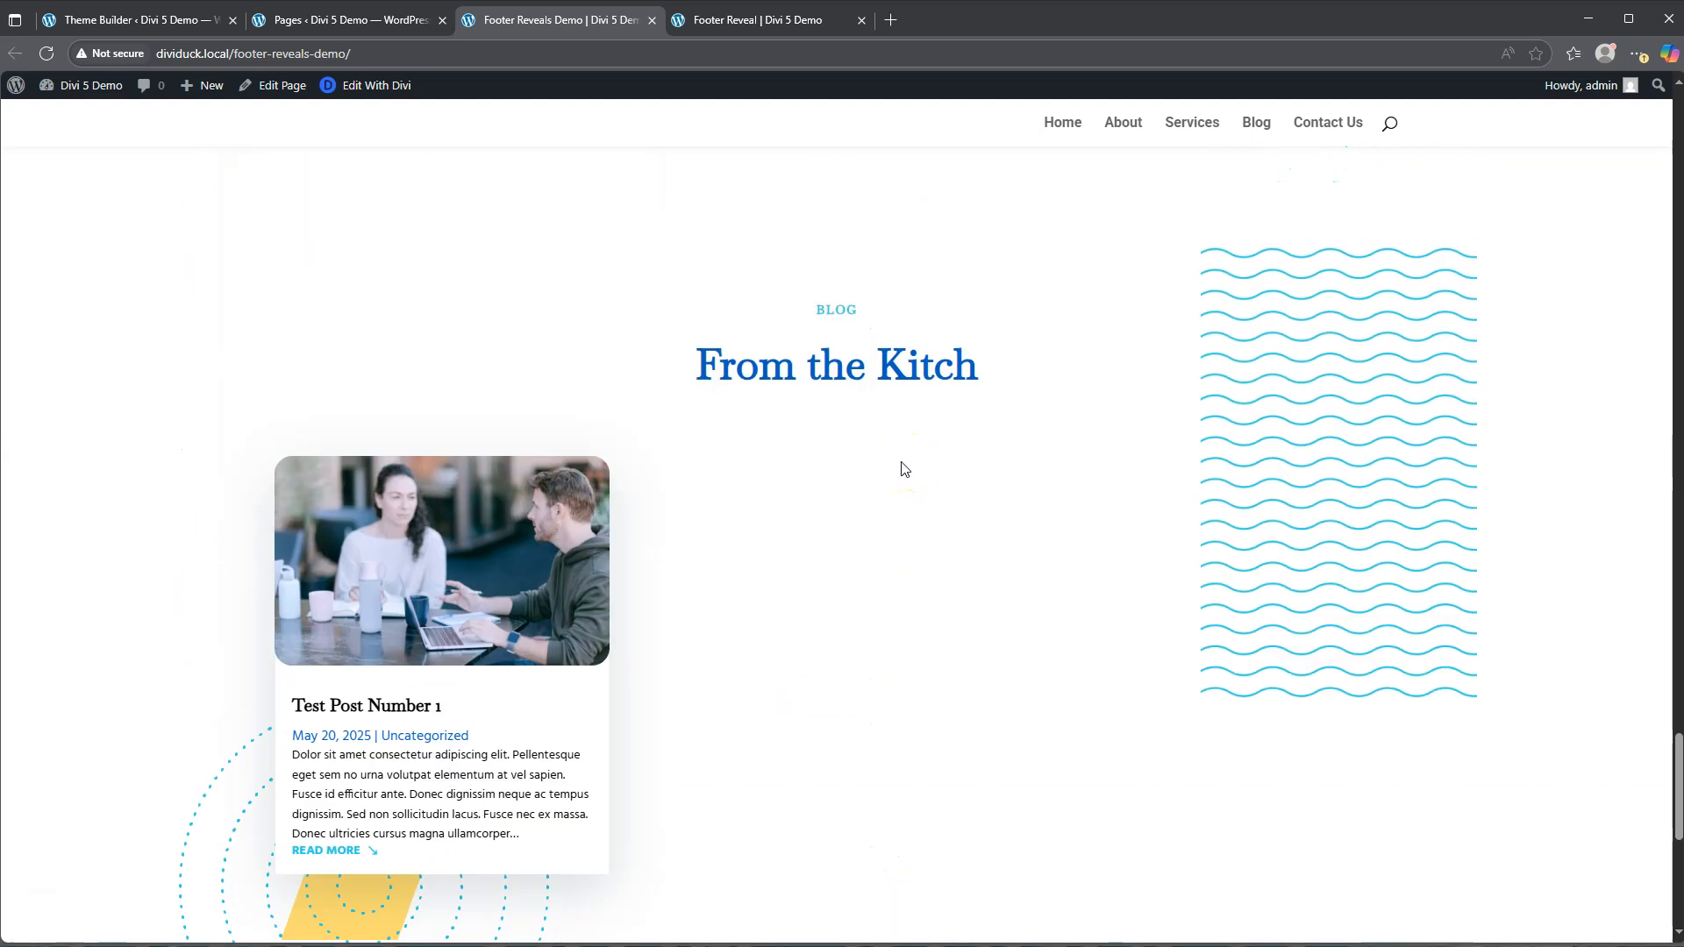
pyautogui.scroll(-8, 904, 469)
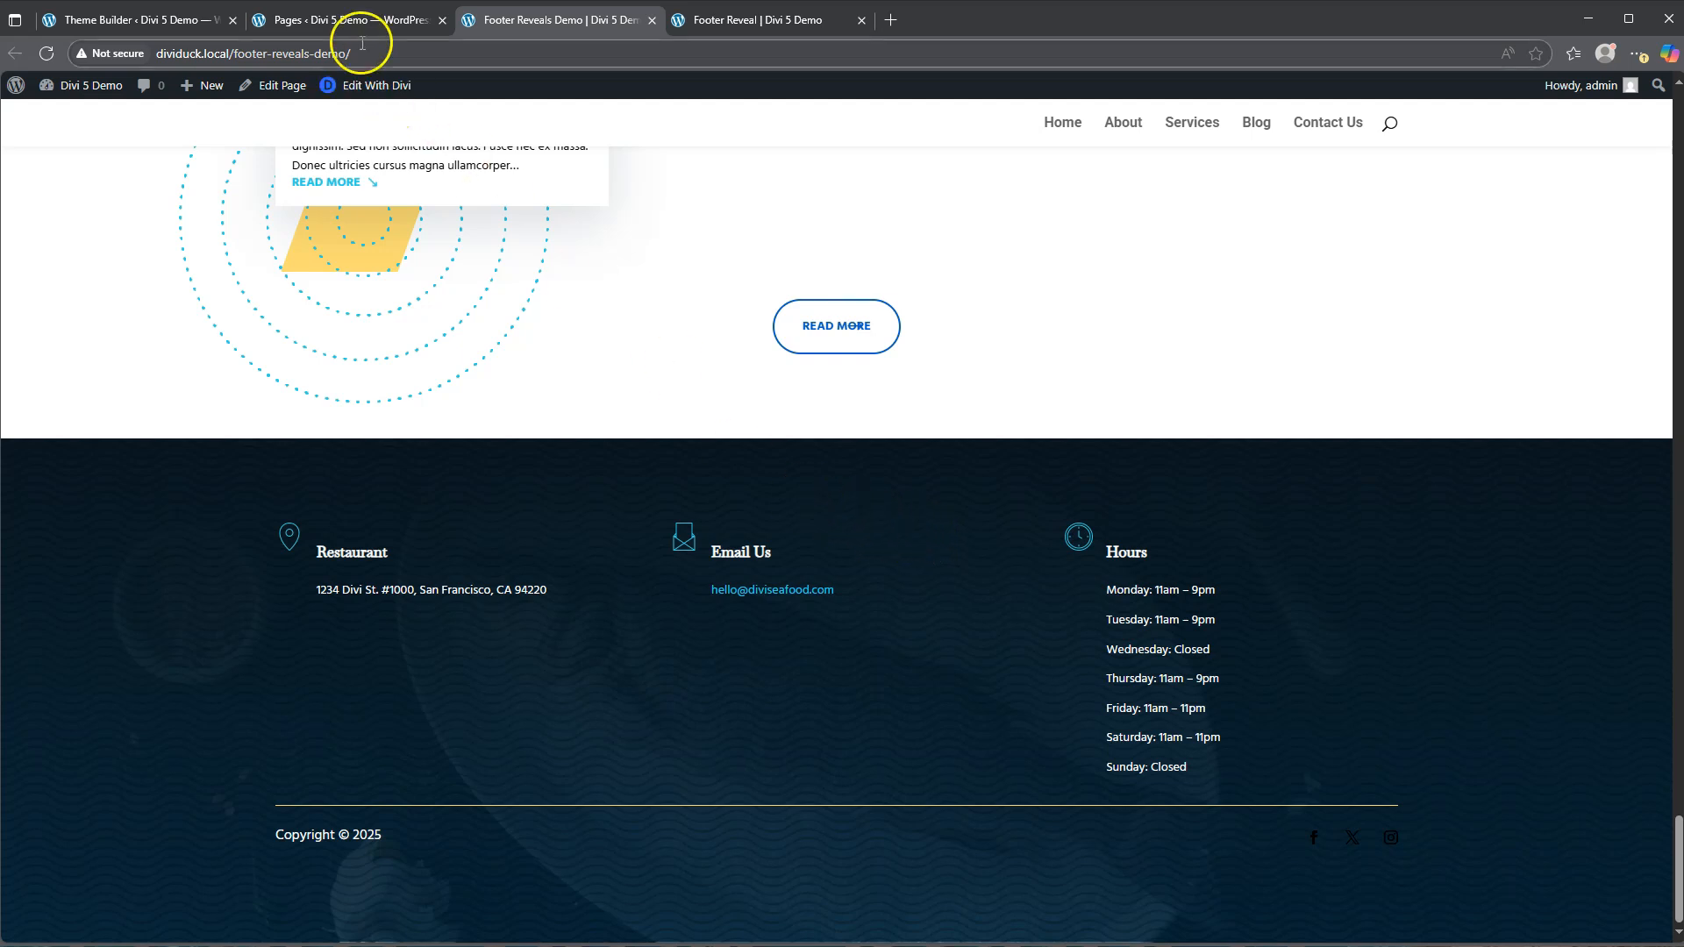
pyautogui.click(108, 24)
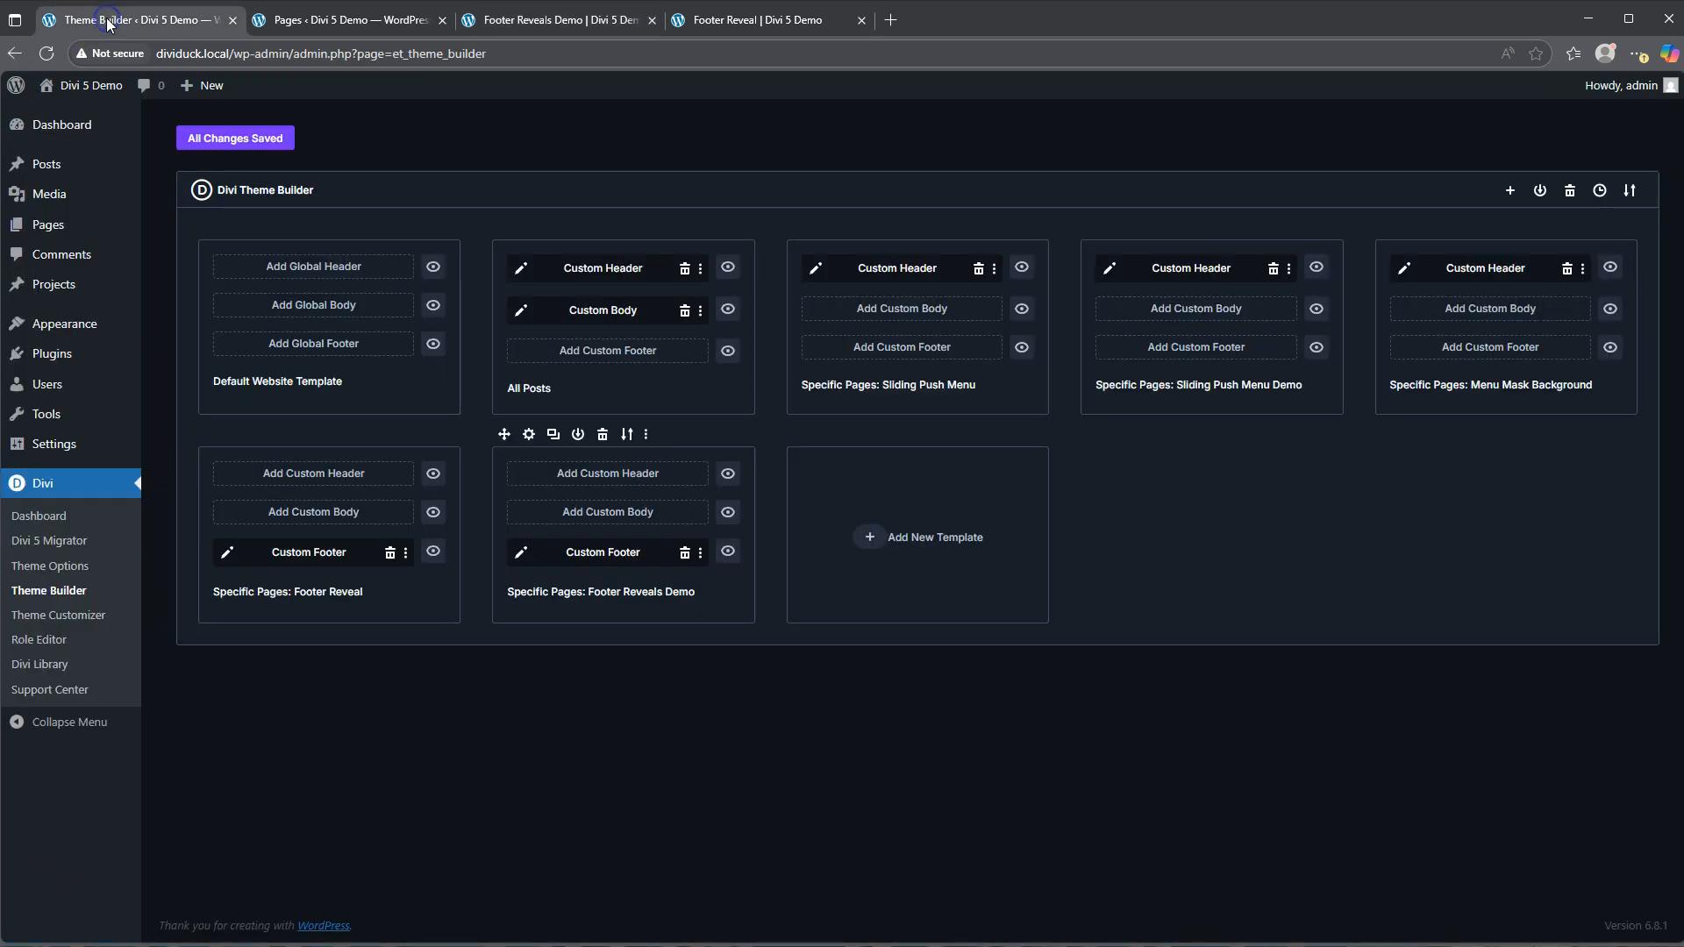
# Step: Open the Footer Reveals Demo template's custom footer, set the footer section's Z Index to -1, and save the layout
pyautogui.click(520, 553)
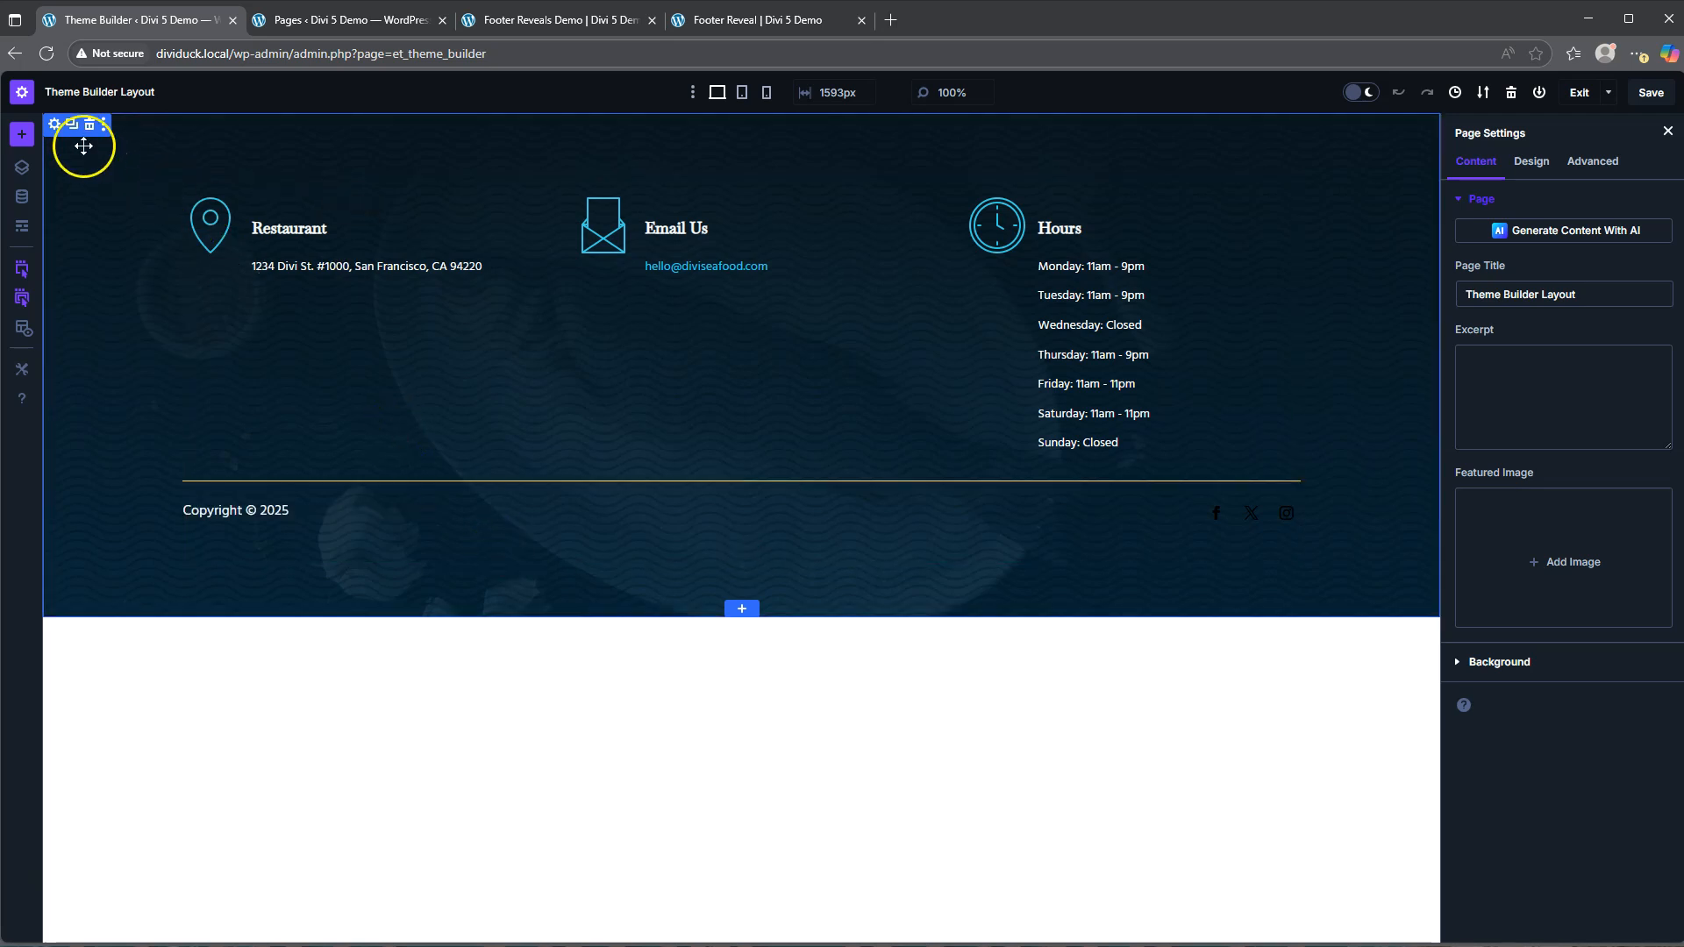
pyautogui.click(53, 124)
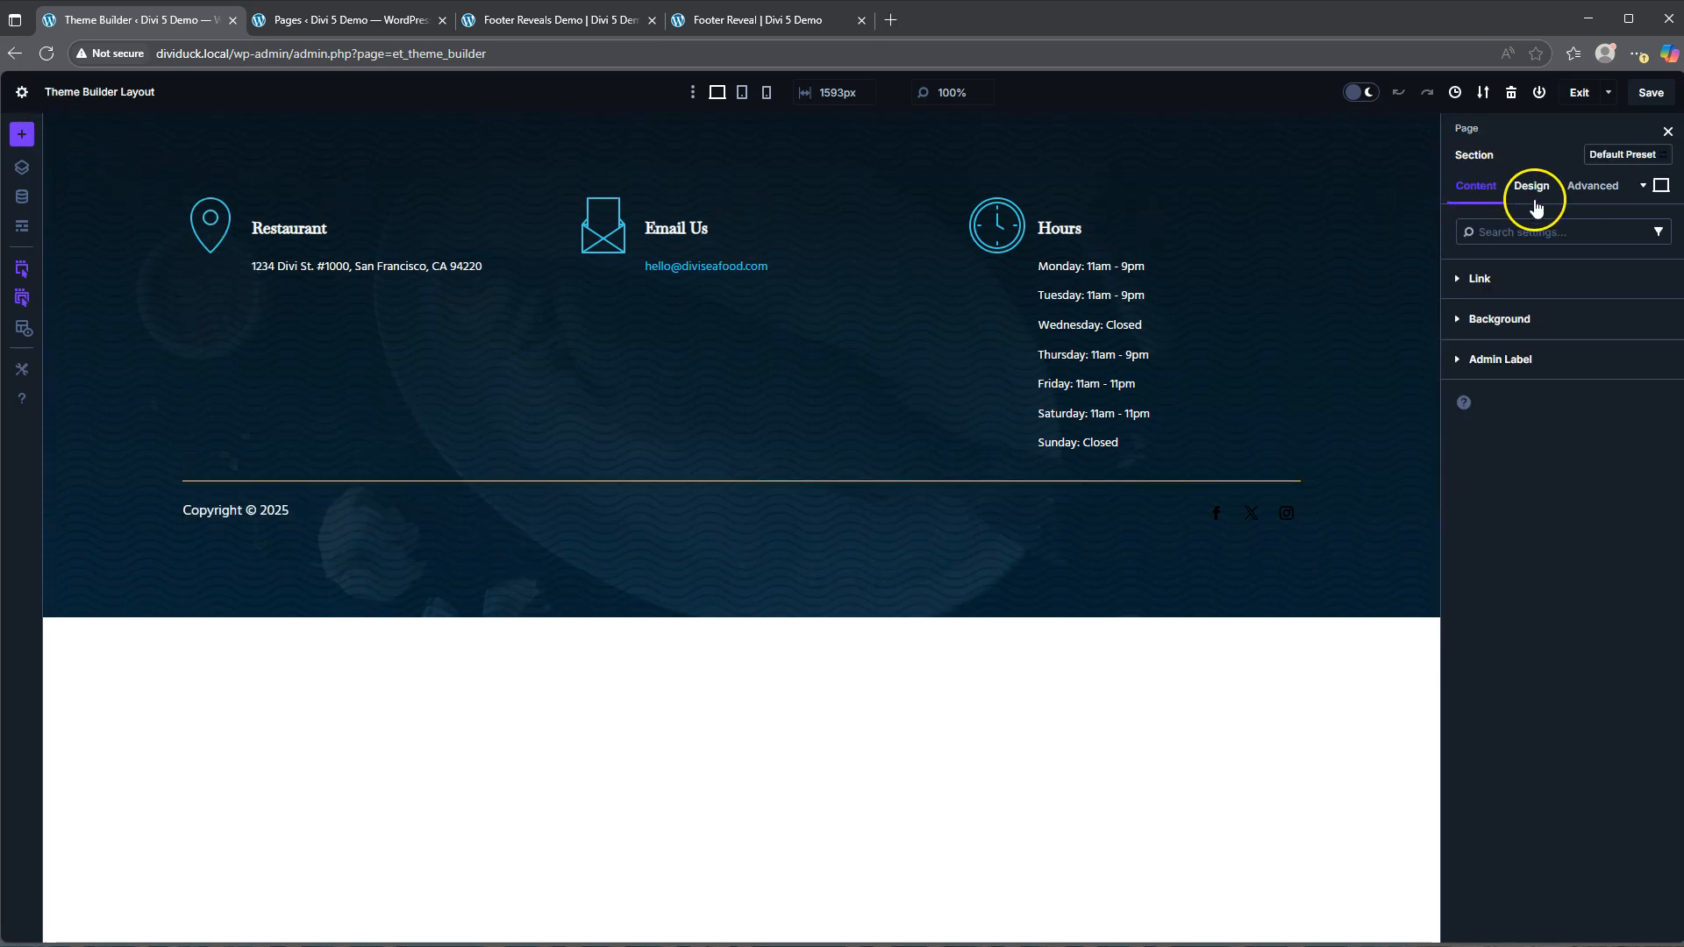
pyautogui.click(1594, 186)
pyautogui.click(1497, 483)
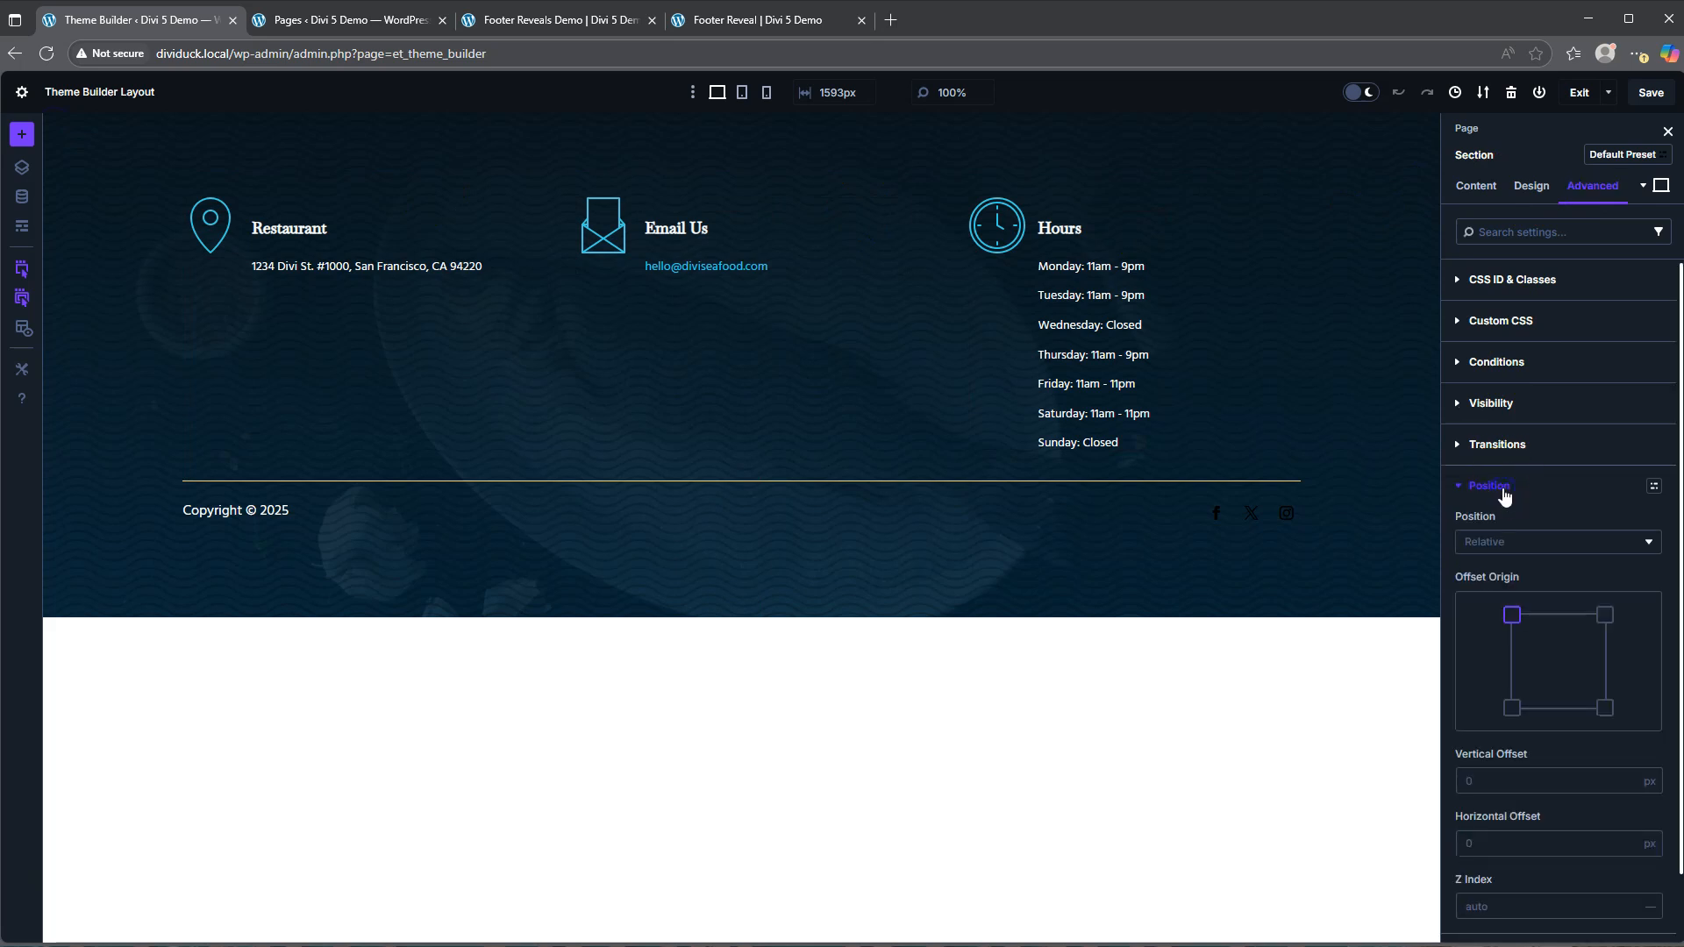
pyautogui.scroll(-1, 1537, 667)
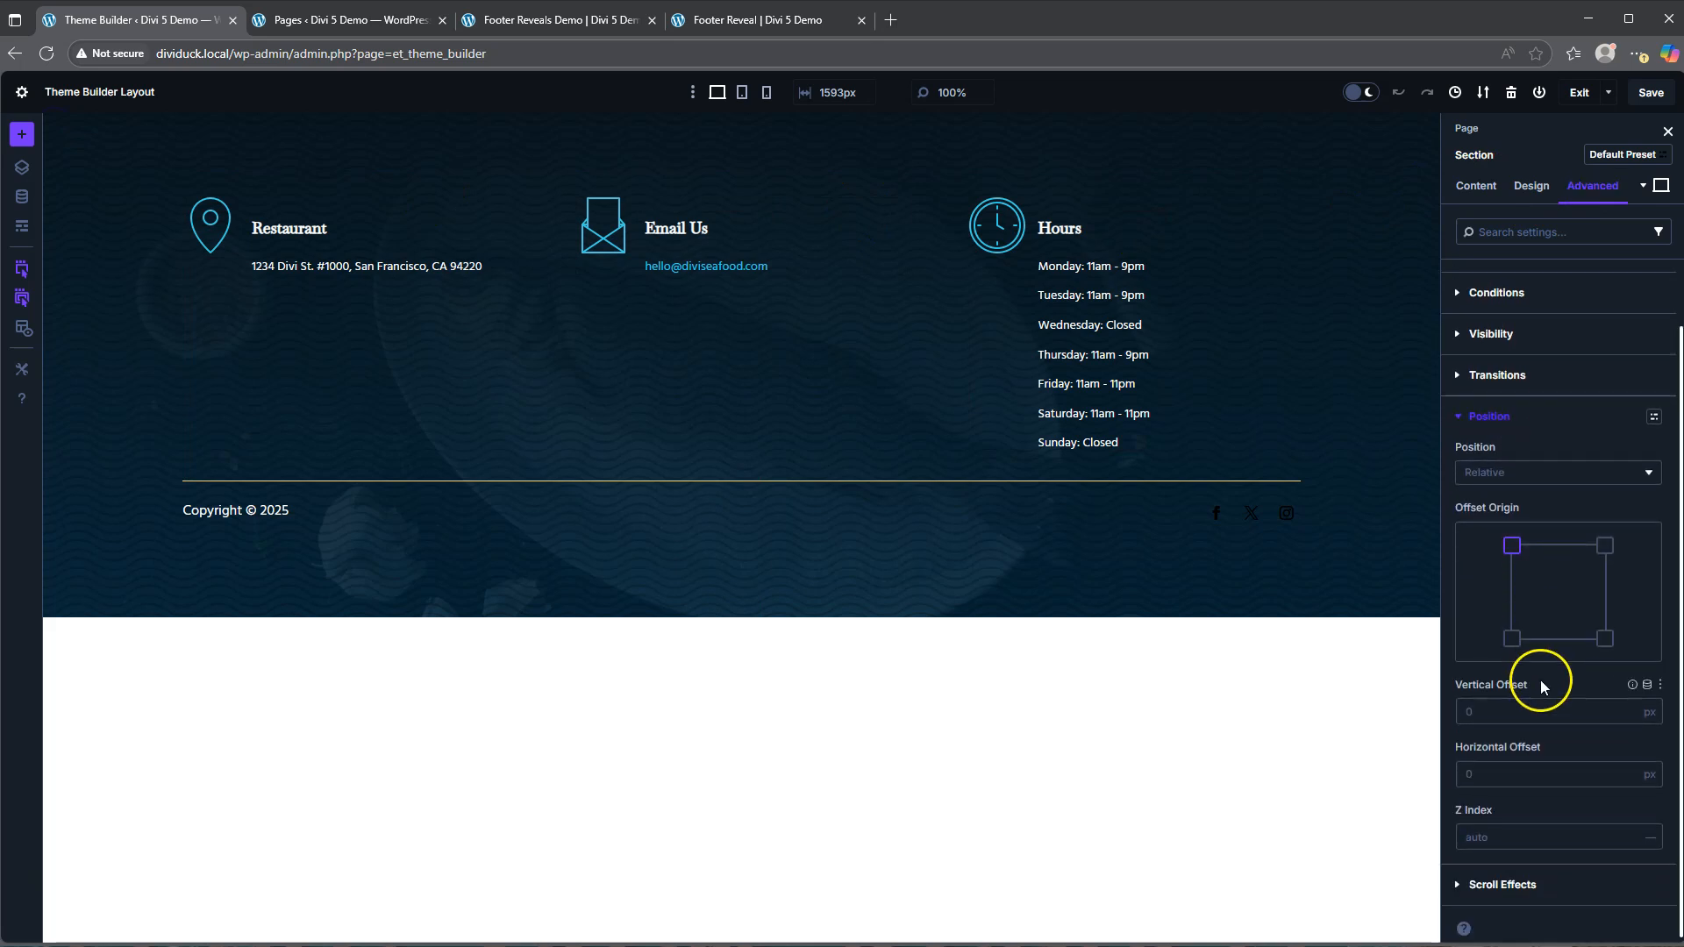
pyautogui.click(1488, 841)
pyautogui.write('-')
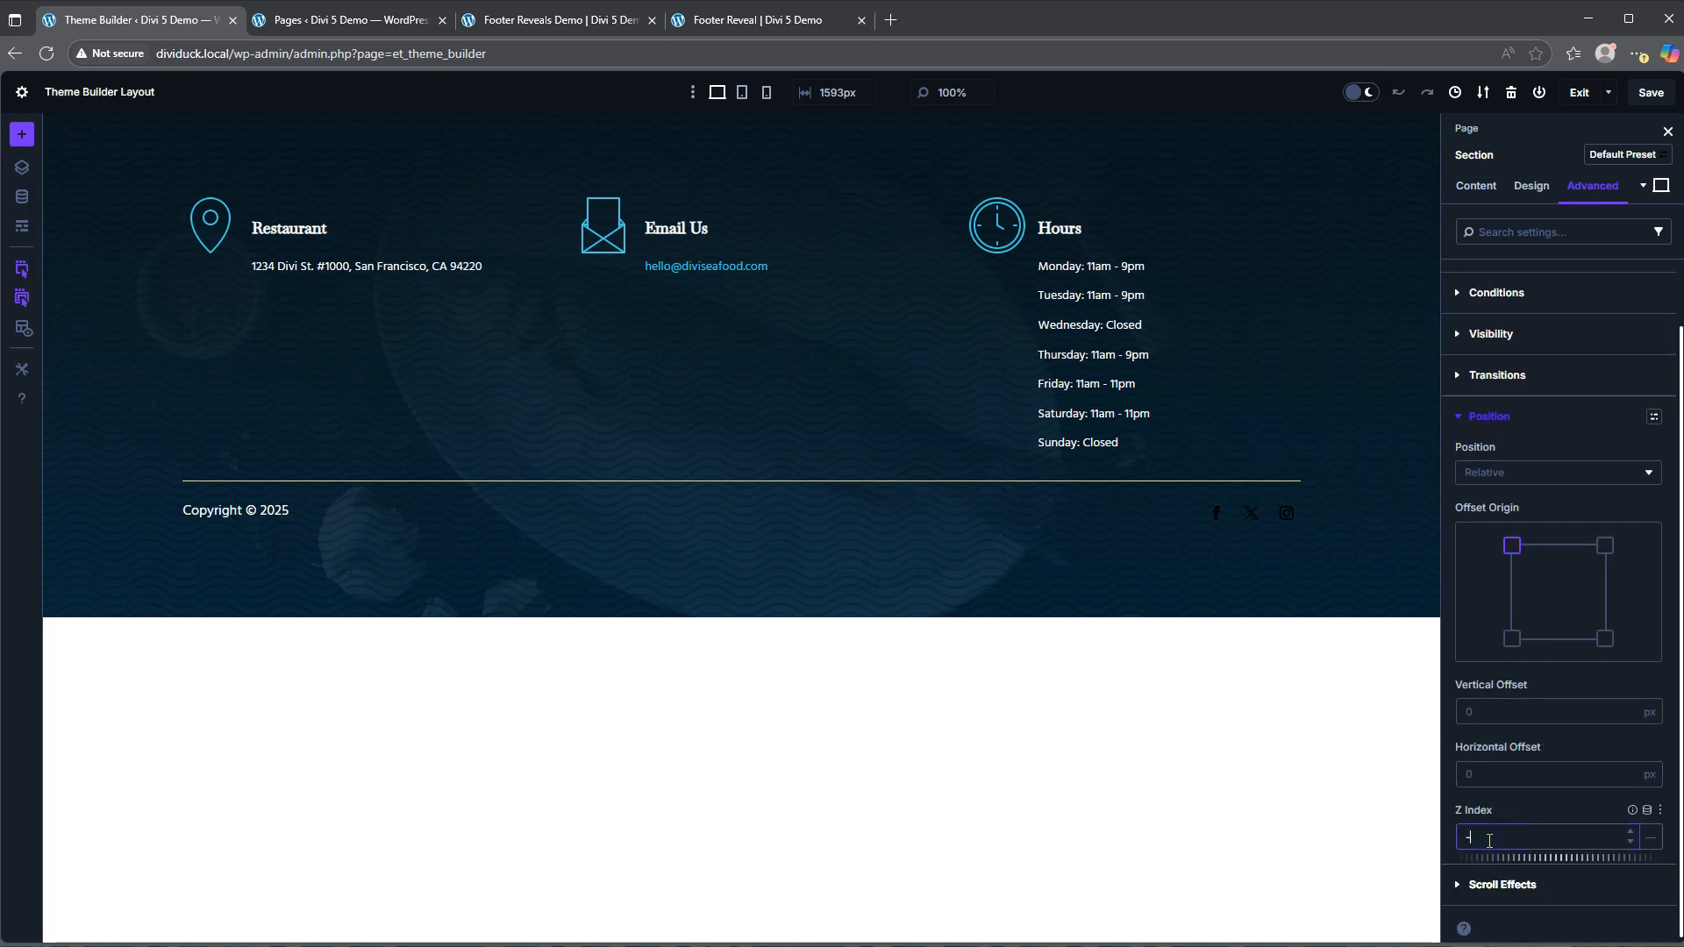
pyautogui.click(1484, 811)
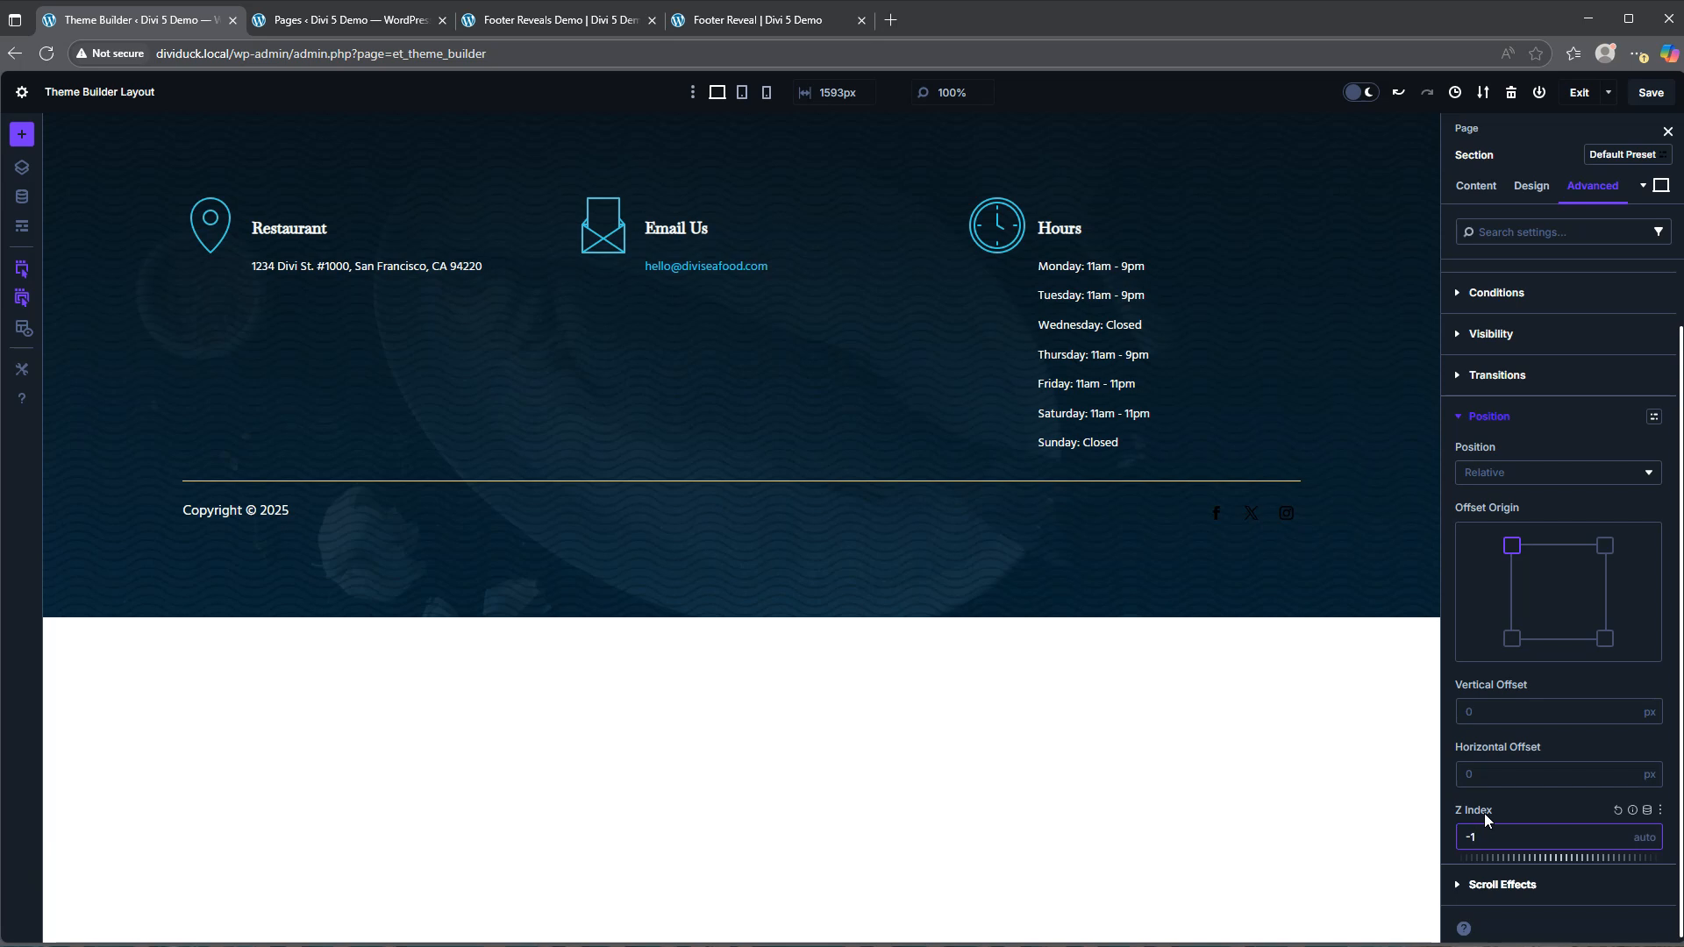
pyautogui.click(1163, 444)
pyautogui.click(1649, 93)
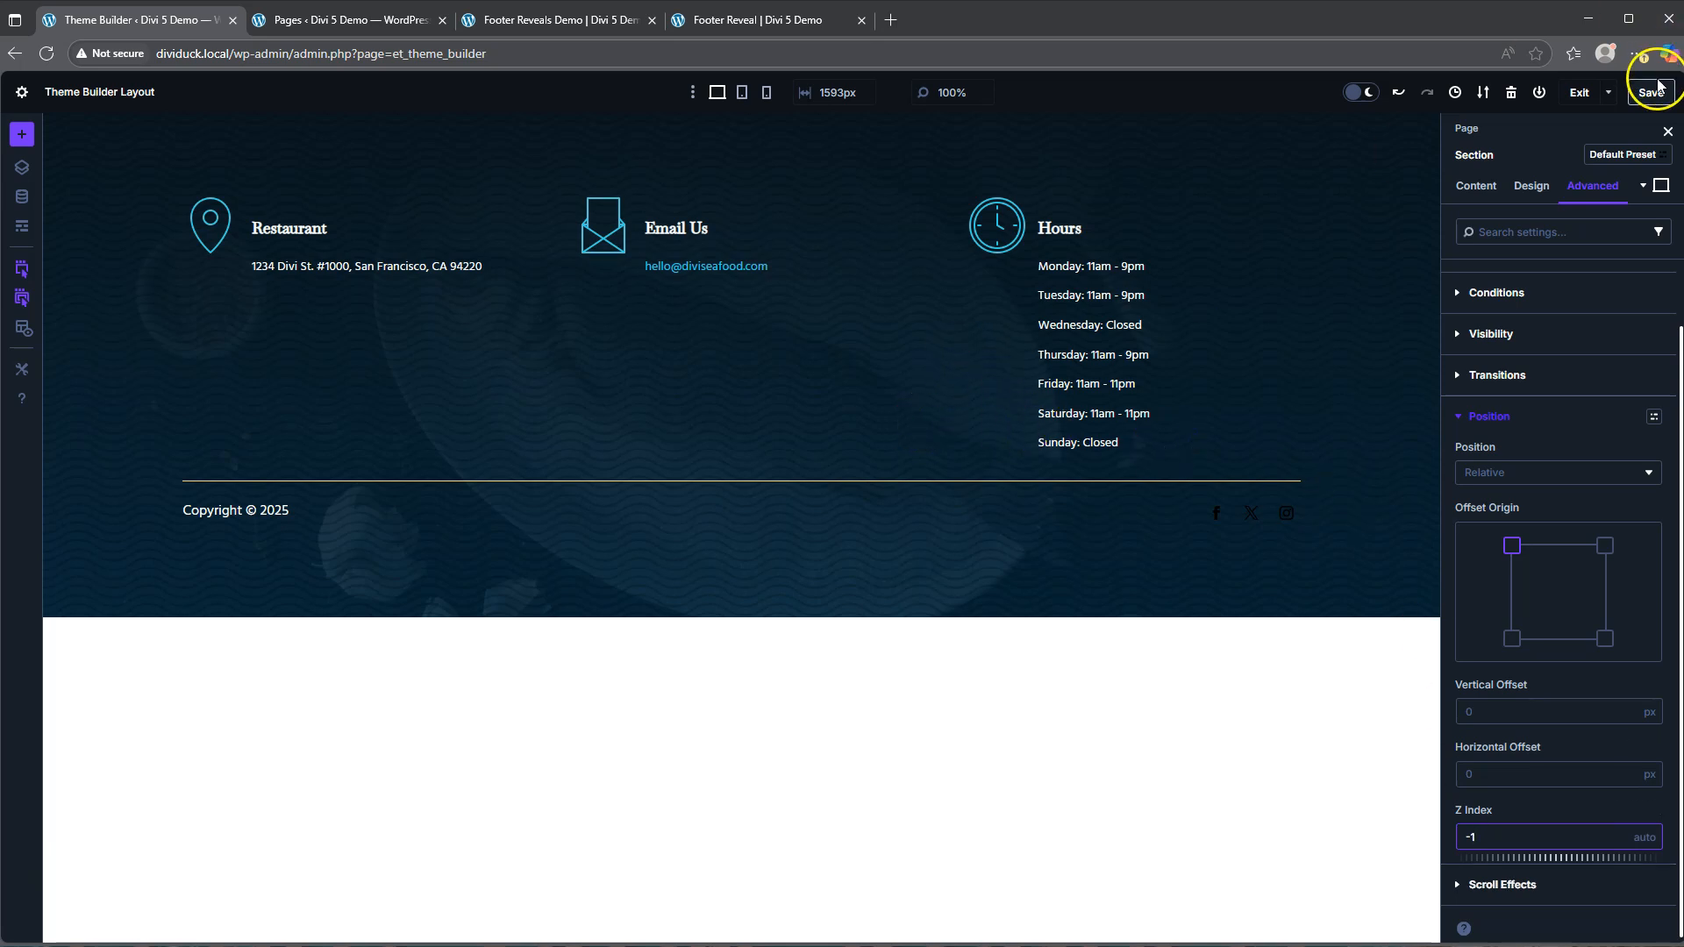
# Step: Reload the published Footer Reveals Demo page and examine how its footer scrolls with the new Z Index
pyautogui.click(552, 22)
pyautogui.click(43, 51)
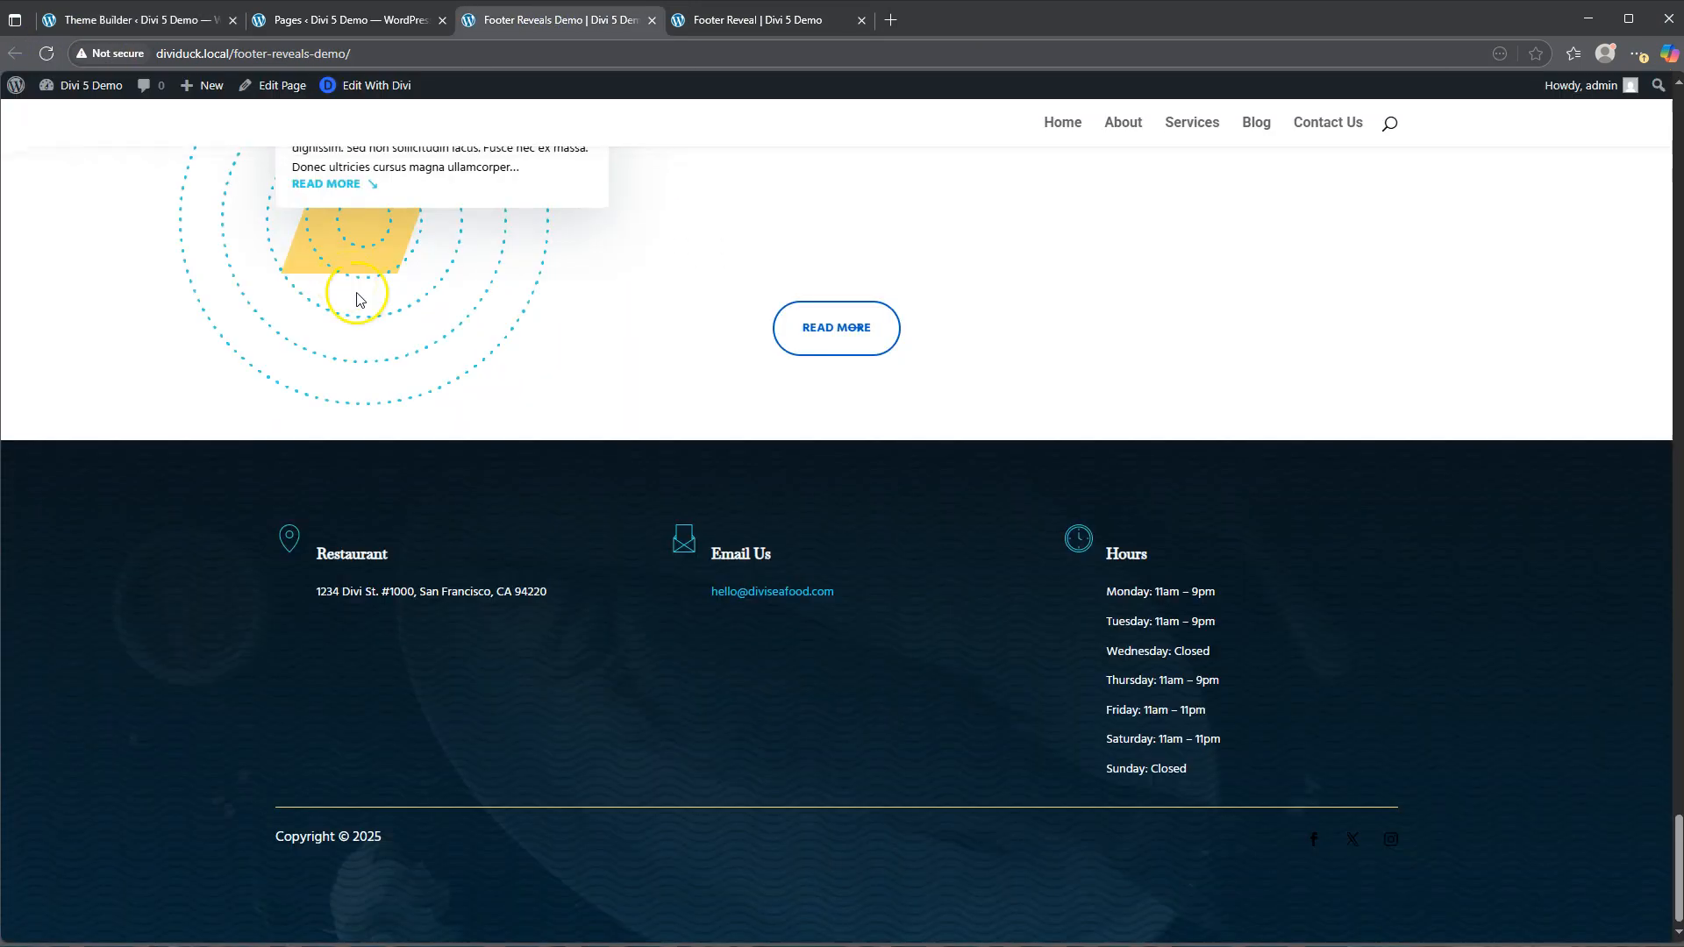
pyautogui.scroll(2, 772, 566)
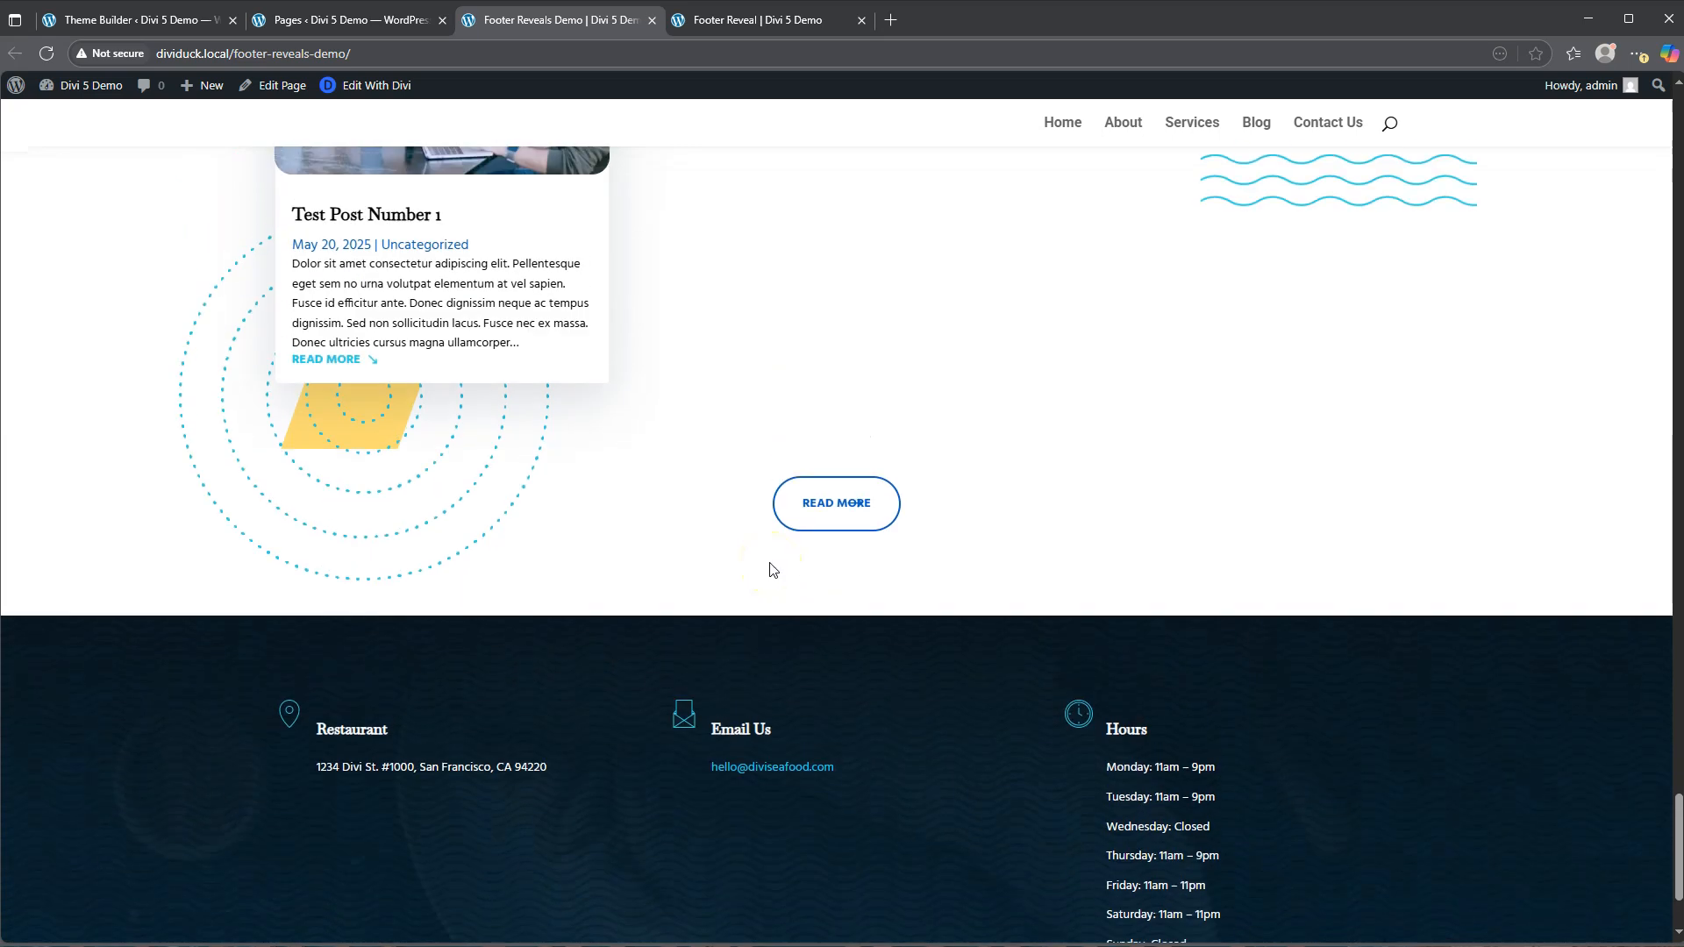
pyautogui.scroll(3, 770, 566)
pyautogui.scroll(-5, 770, 566)
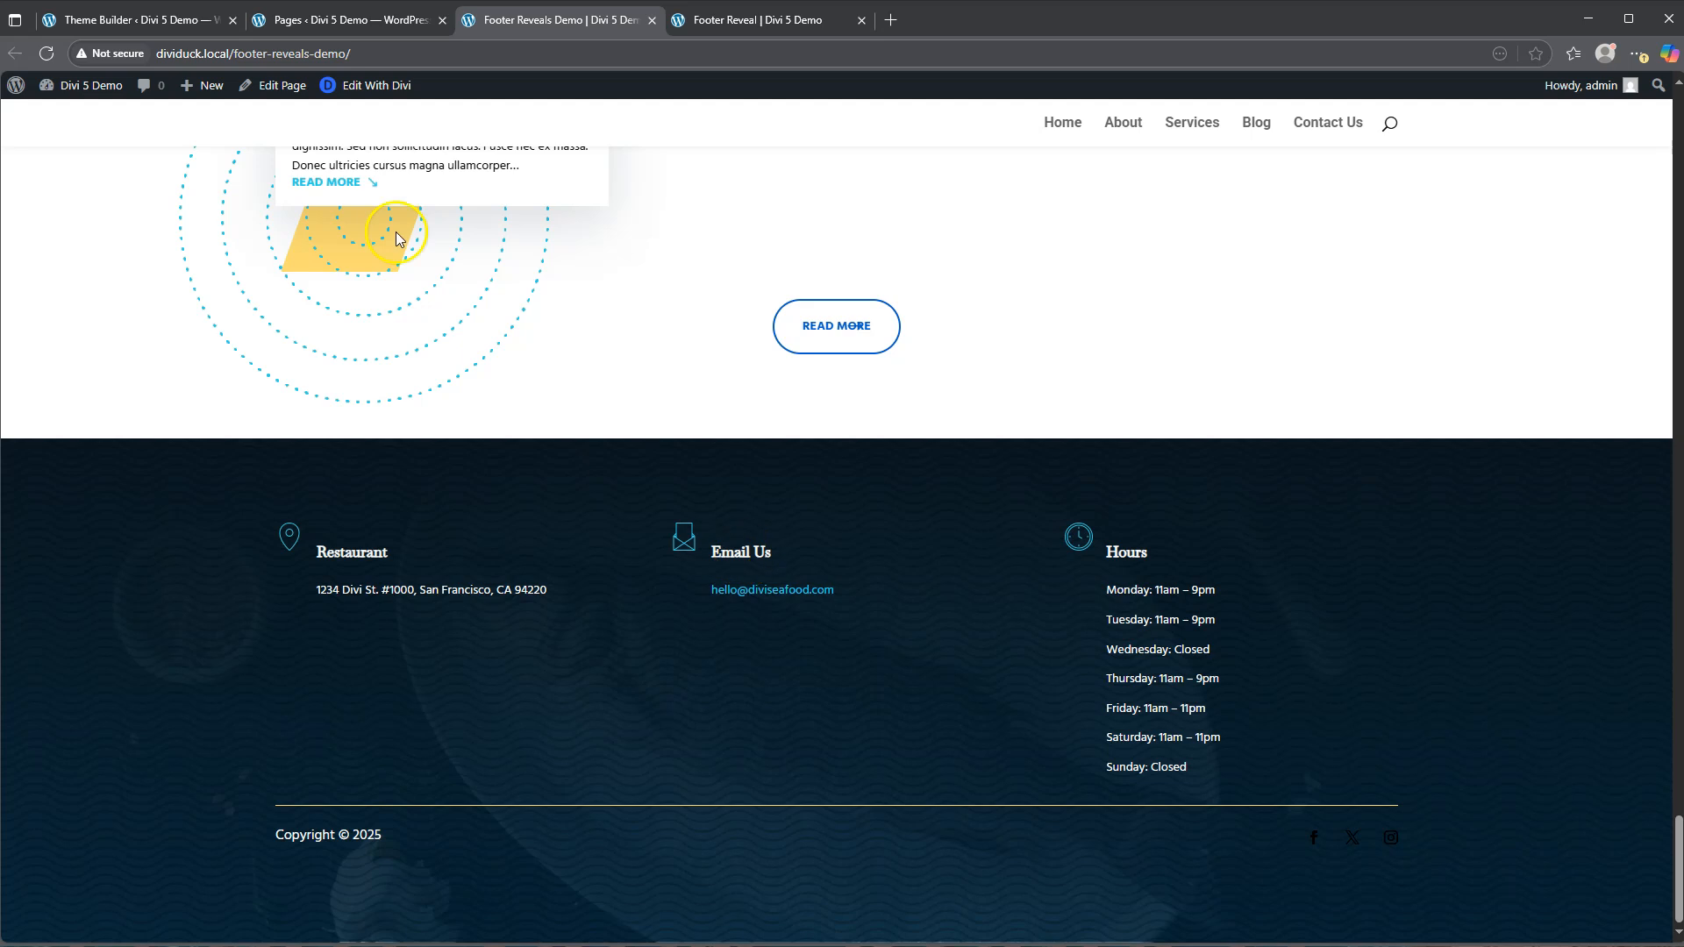
# Step: Back in the Theme Builder layout, set the footer section's Sticky Position to Stick to Bottom and save
pyautogui.click(120, 20)
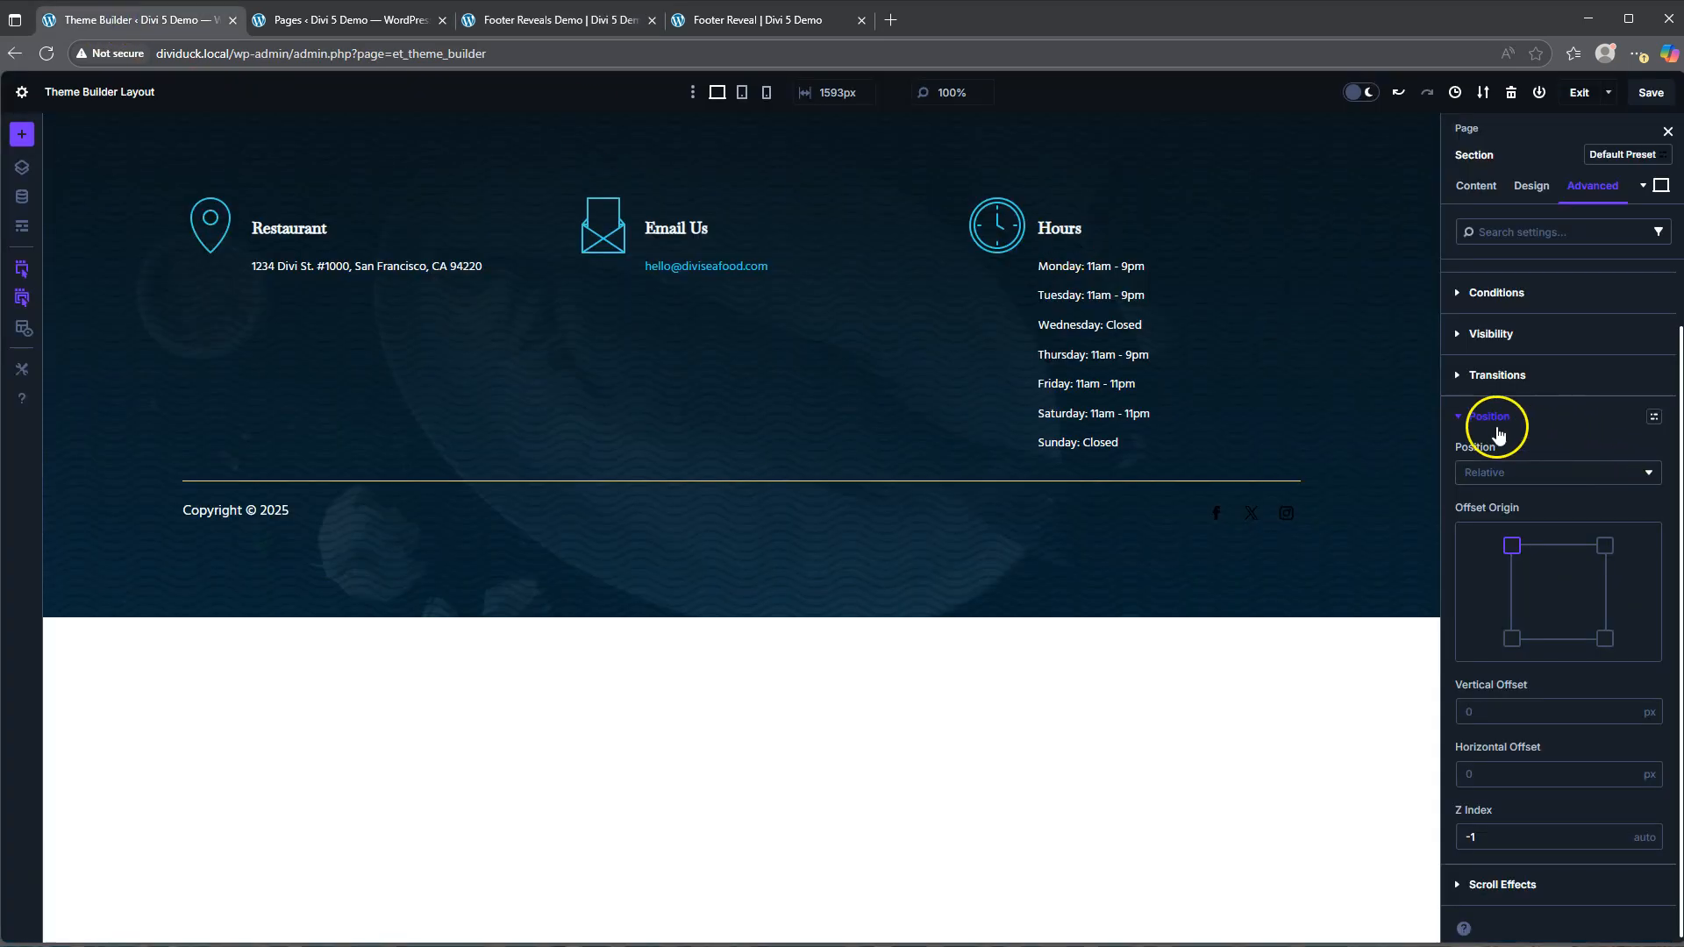
pyautogui.click(1508, 884)
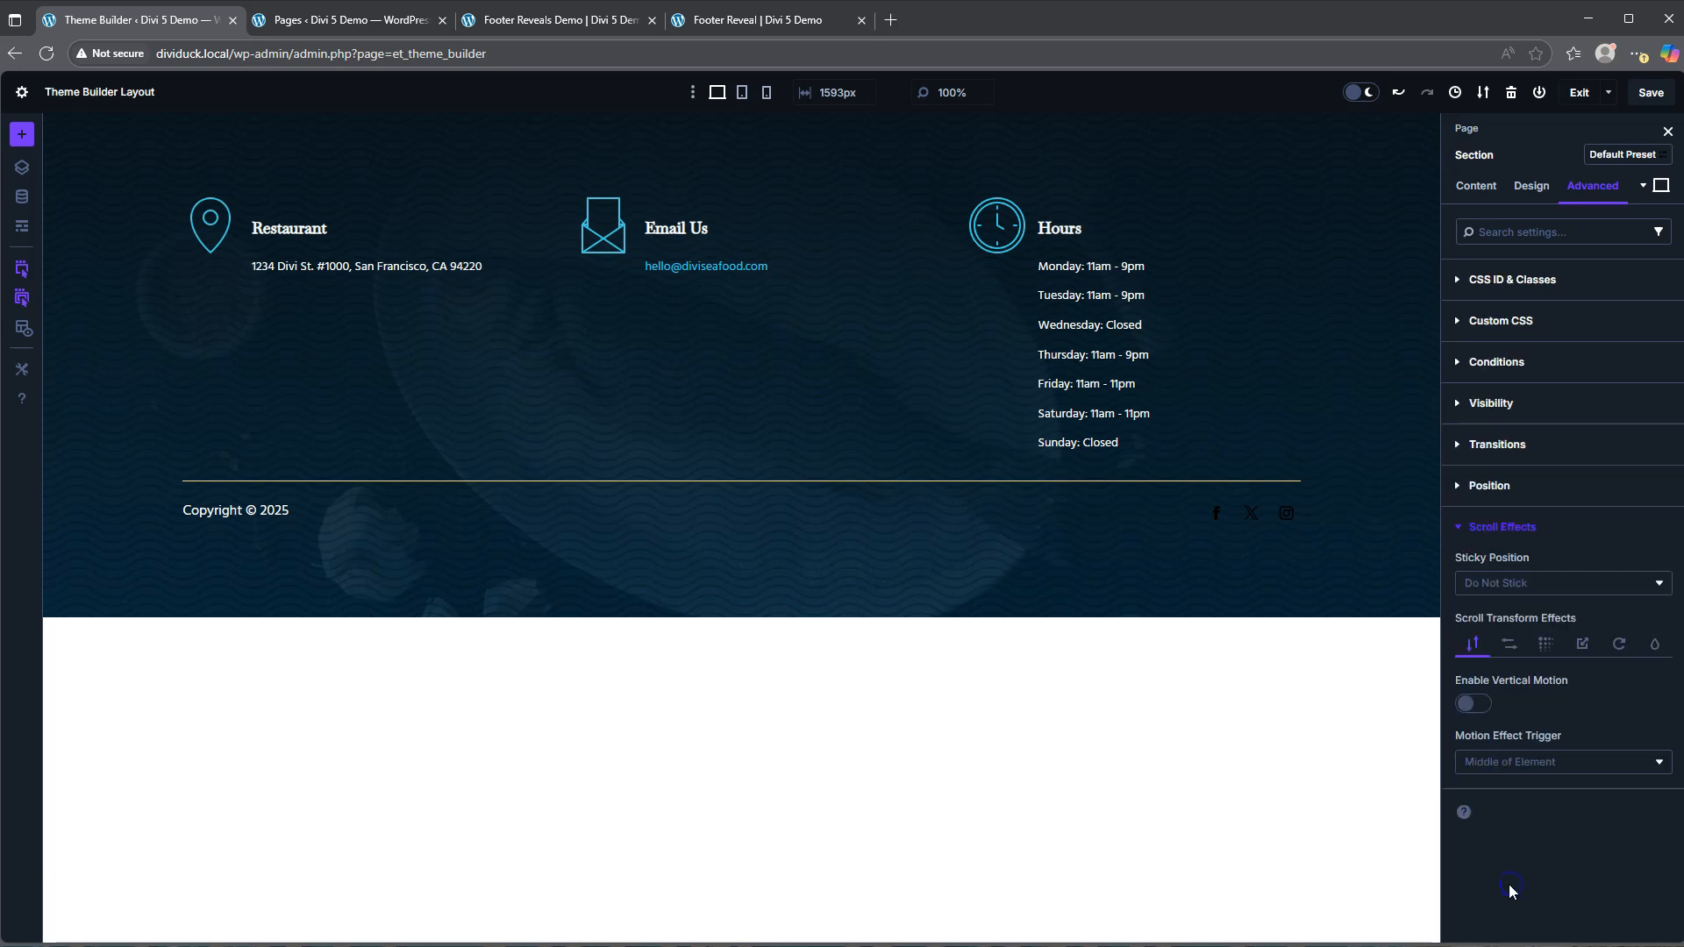
pyautogui.click(1503, 586)
pyautogui.click(1512, 639)
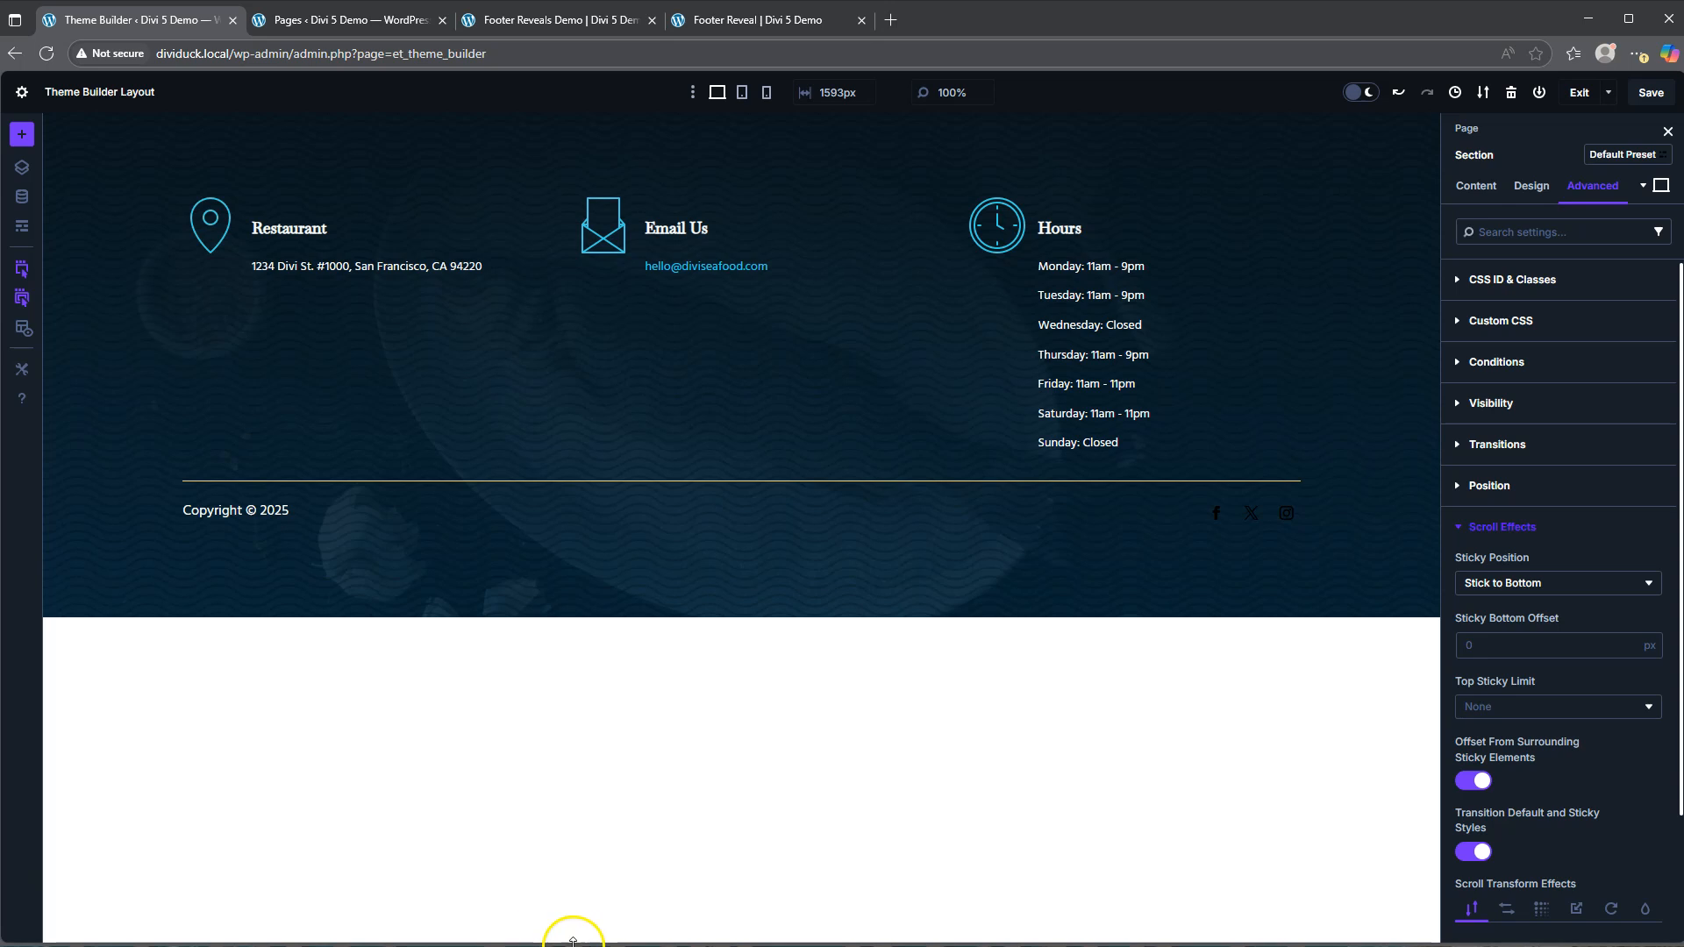
pyautogui.click(1651, 92)
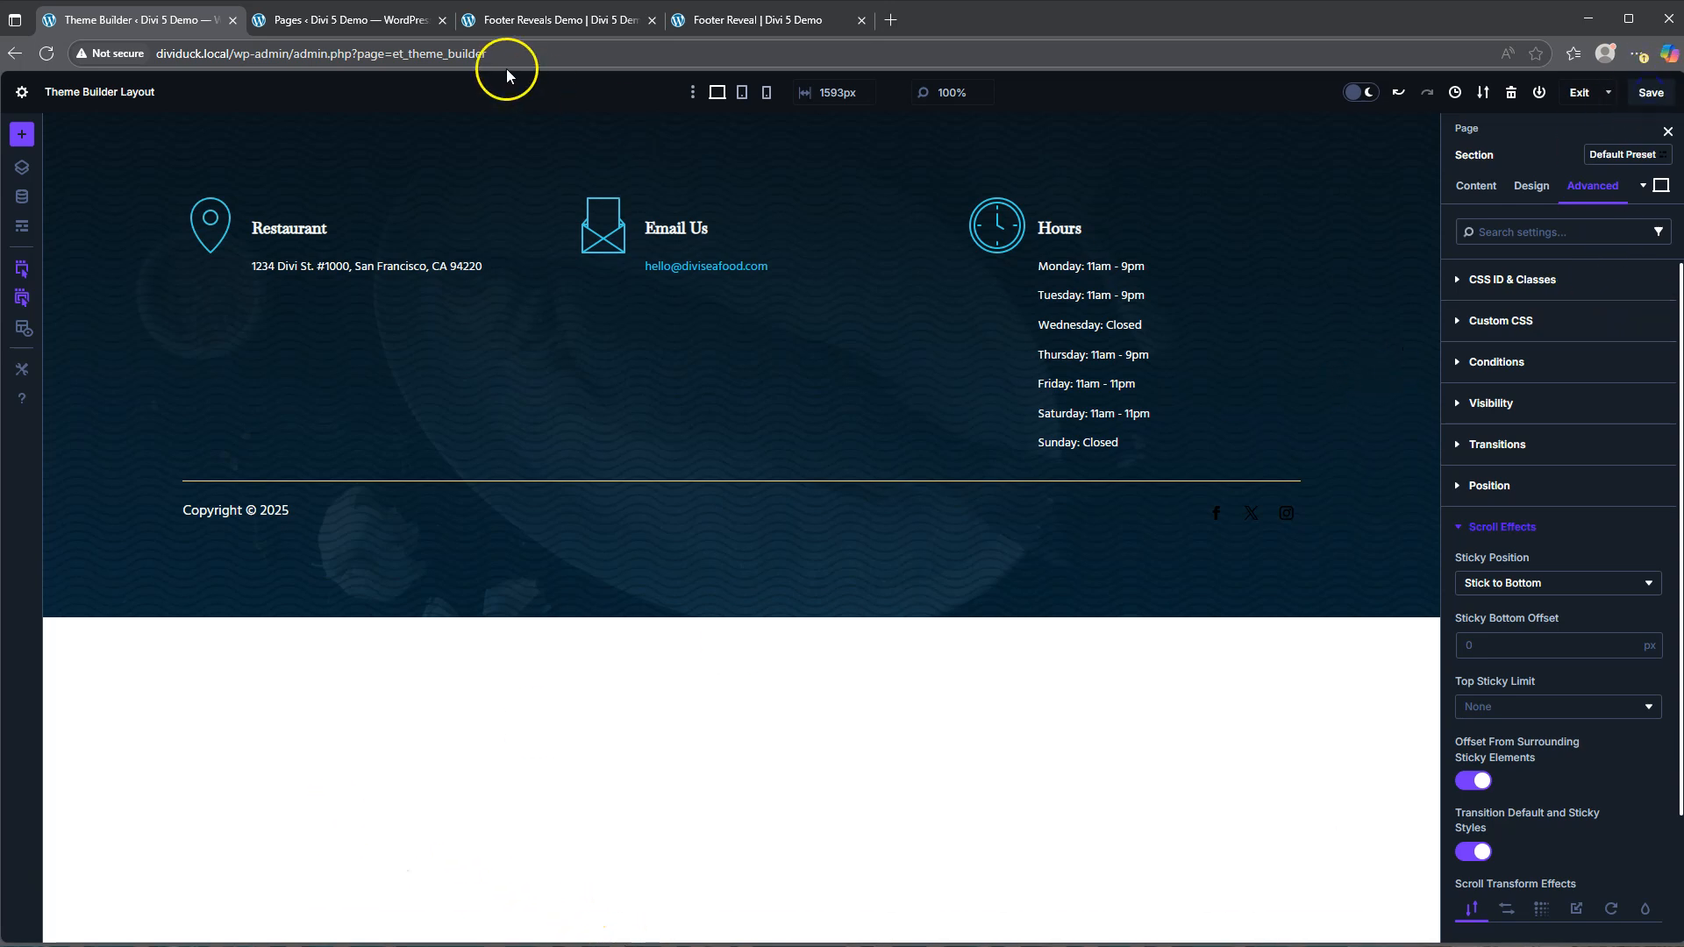
# Step: Reload the published Footer Reveals Demo page and examine how the sticky footer layers against the page content while scrolling
pyautogui.click(545, 23)
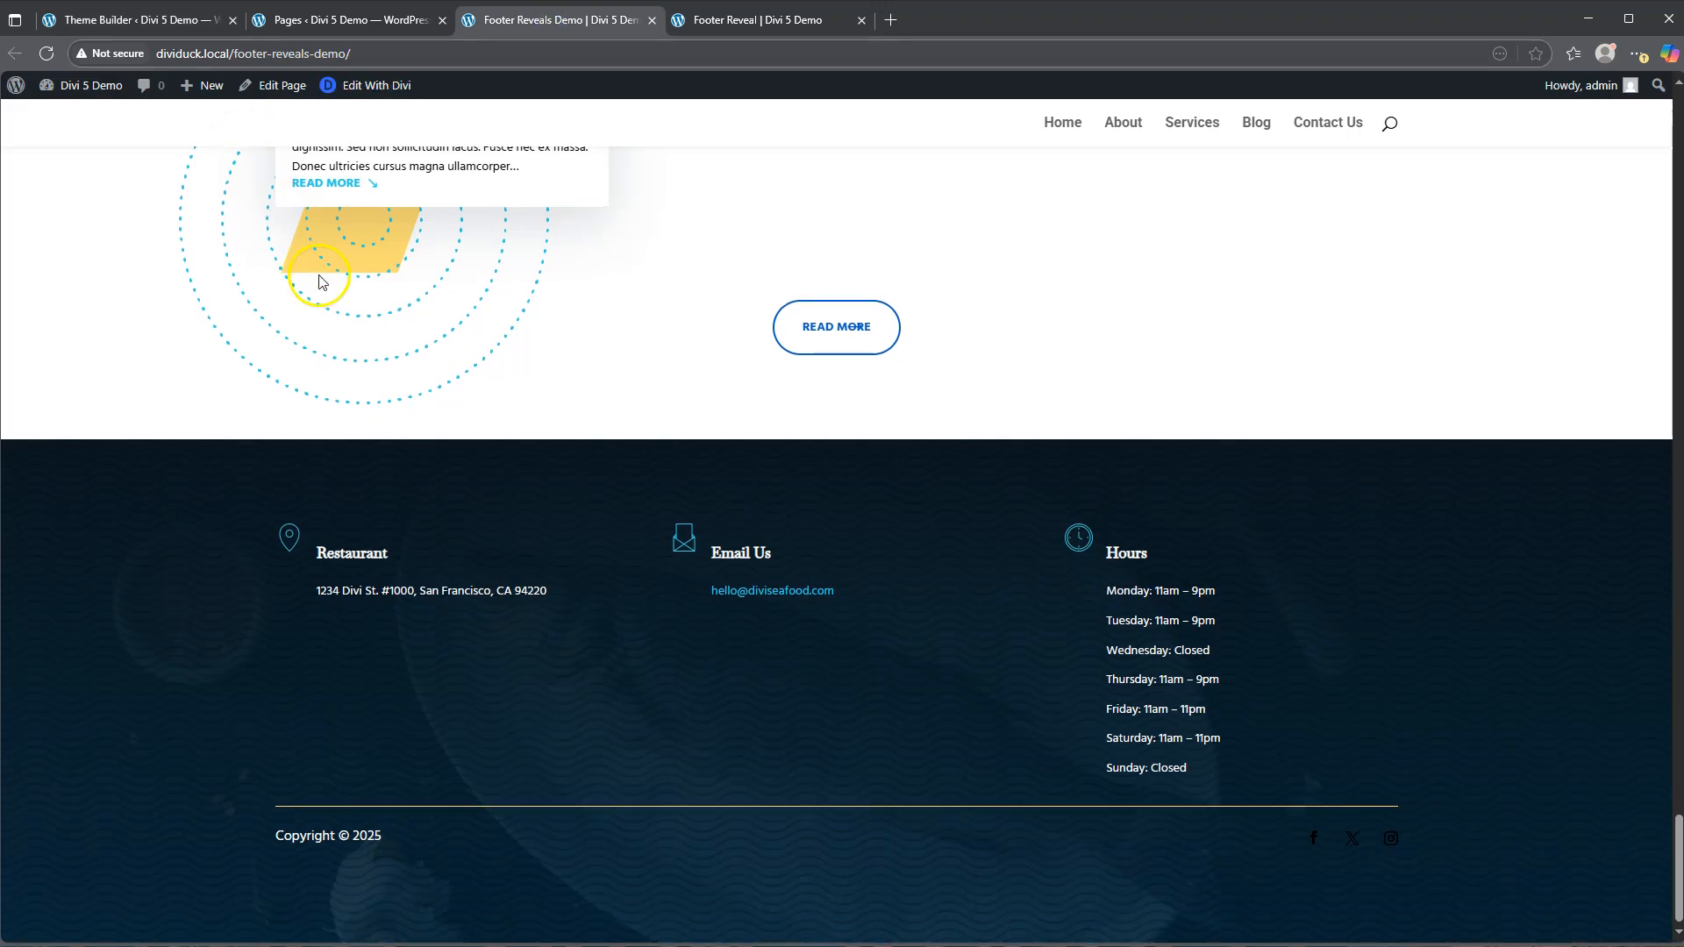
pyautogui.scroll(10, 325, 281)
pyautogui.click(48, 52)
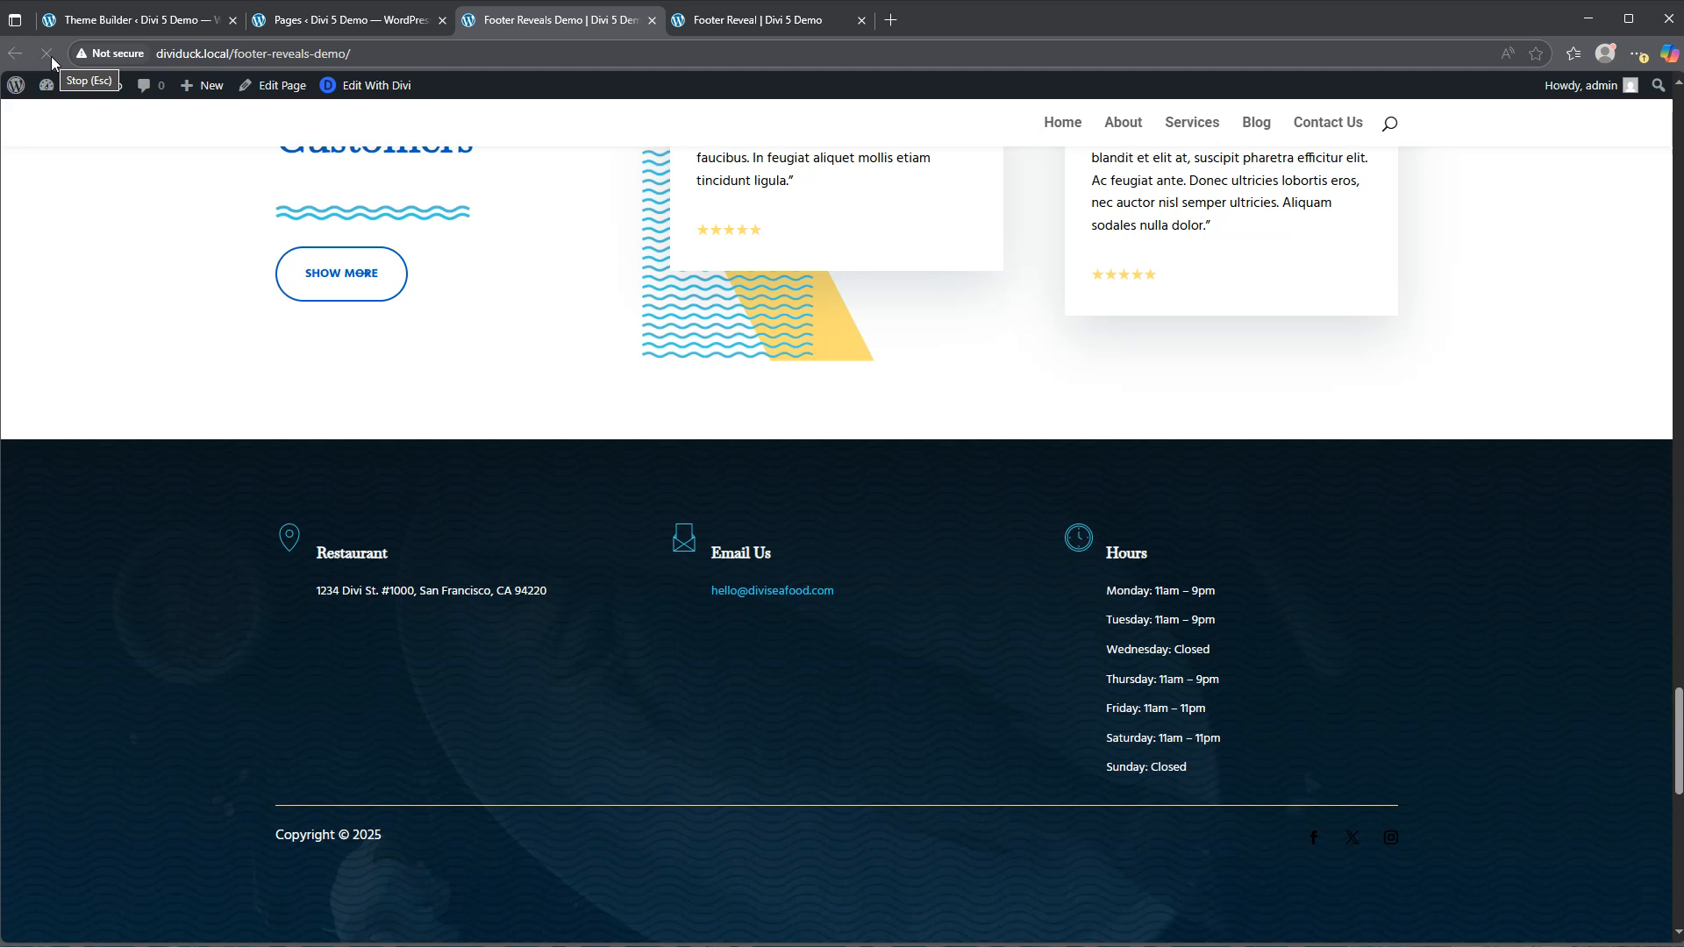
pyautogui.scroll(5, 425, 395)
pyautogui.scroll(10, 430, 402)
pyautogui.scroll(-3, 430, 402)
pyautogui.scroll(-10, 430, 402)
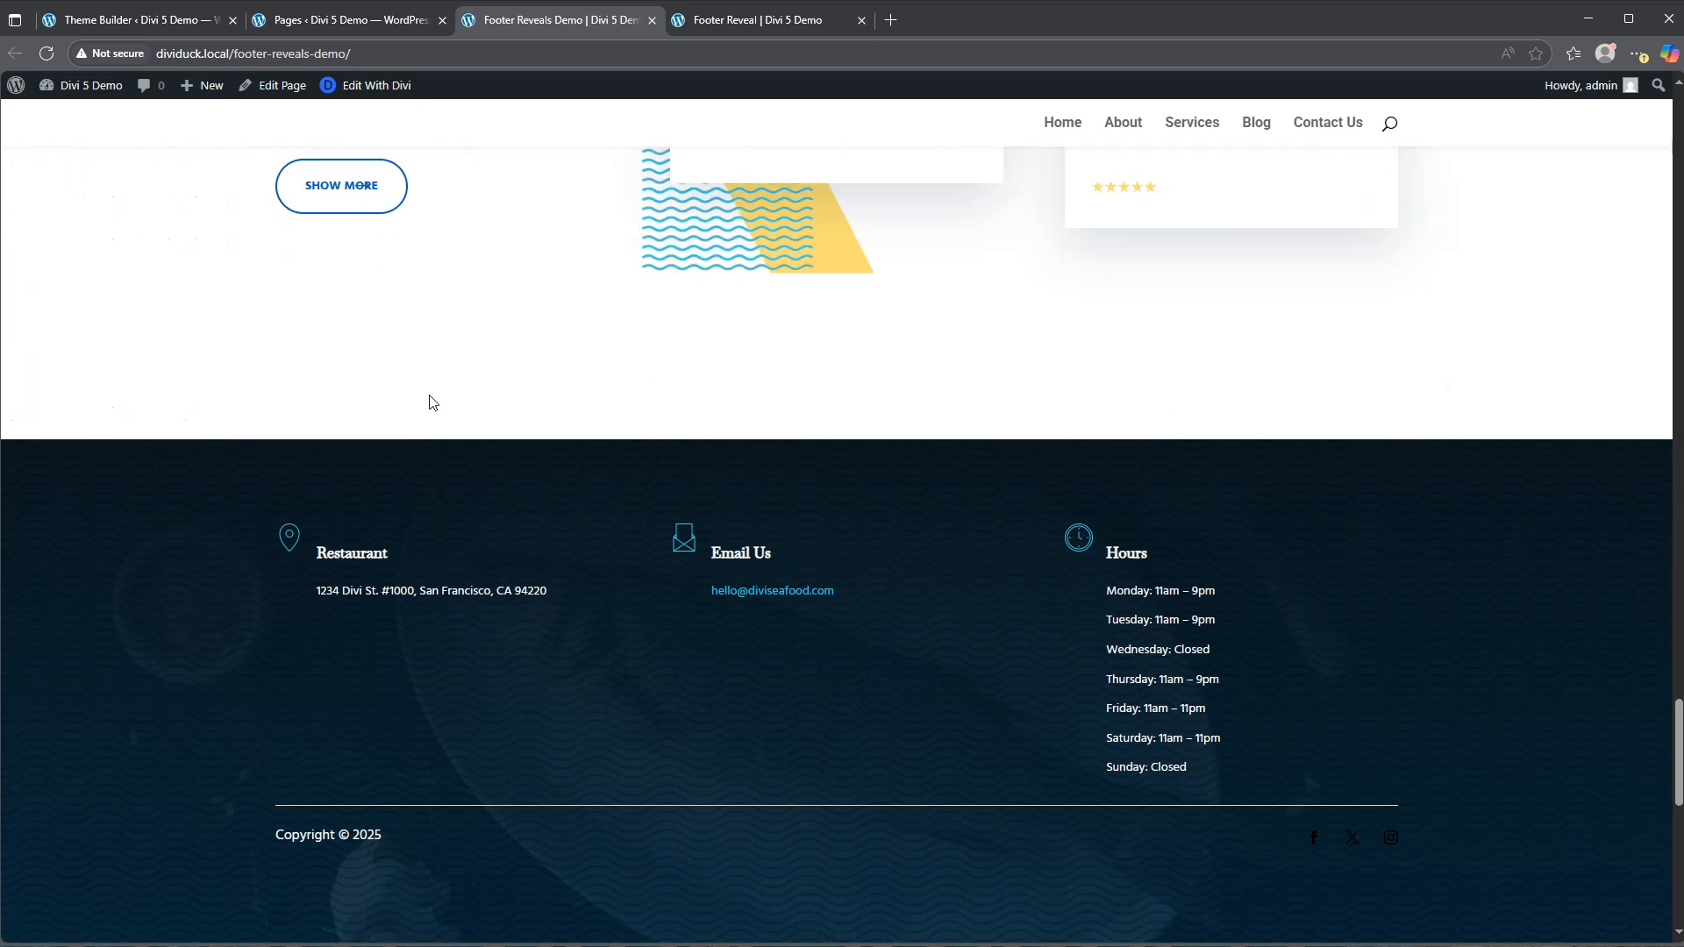
pyautogui.scroll(-5, 430, 402)
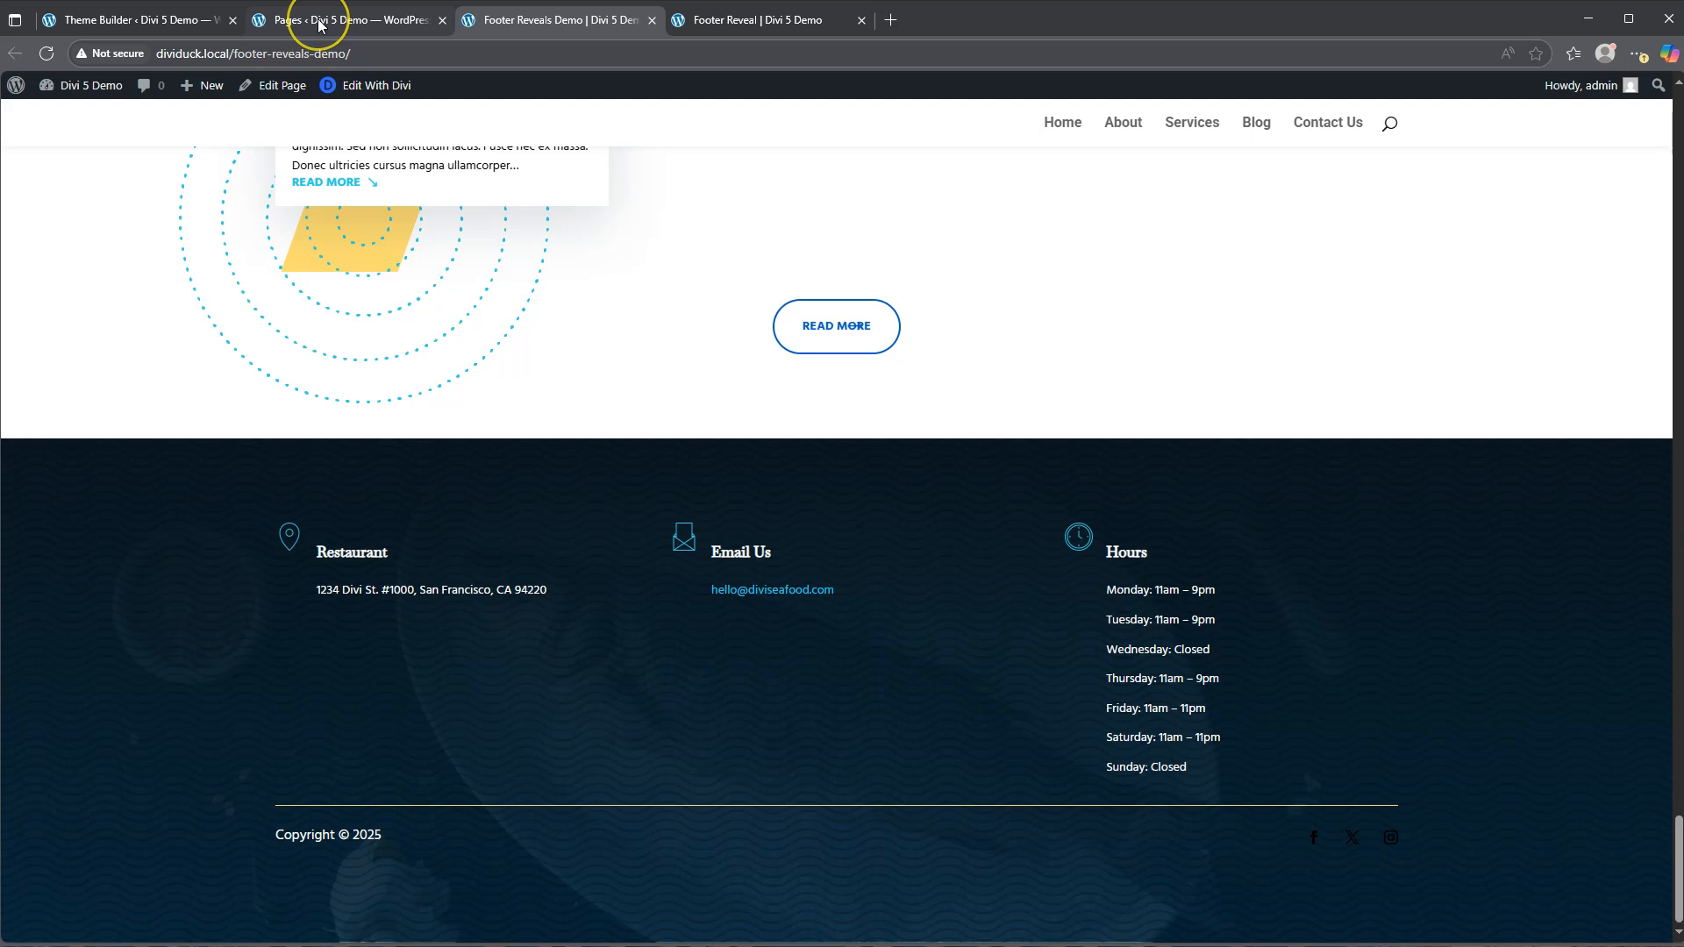
pyautogui.moveTo(319, 25)
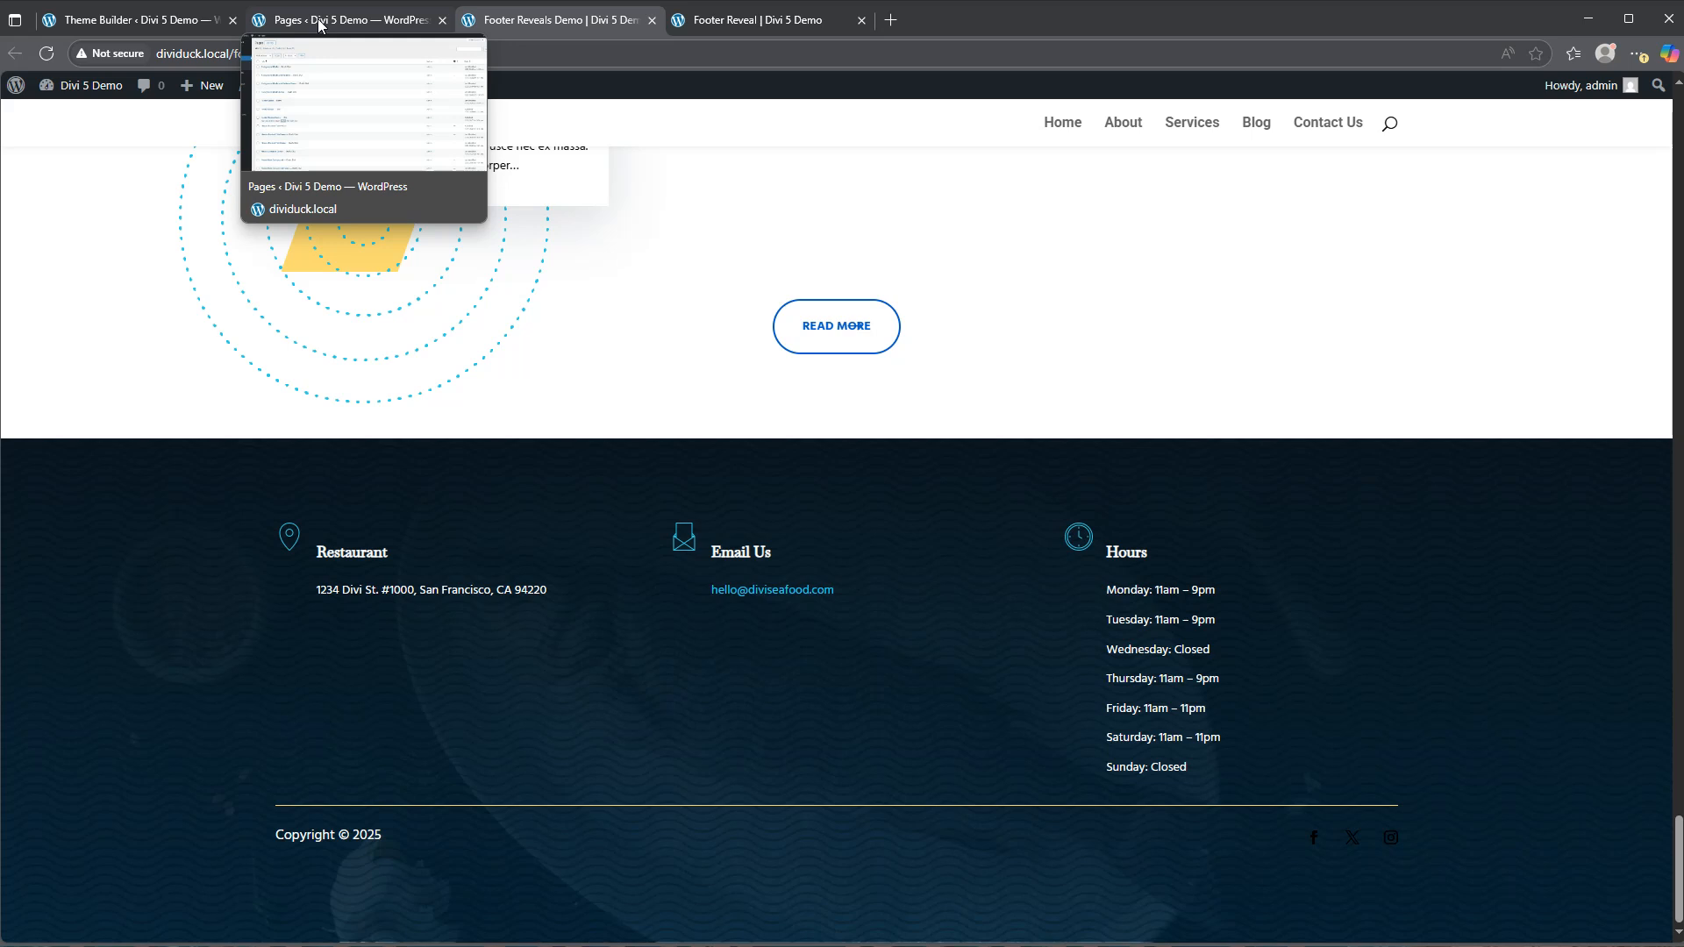
# Step: Return to the footer layout, recheck the section's Z Index under its position settings, and exit to the template overview
pyautogui.click(138, 19)
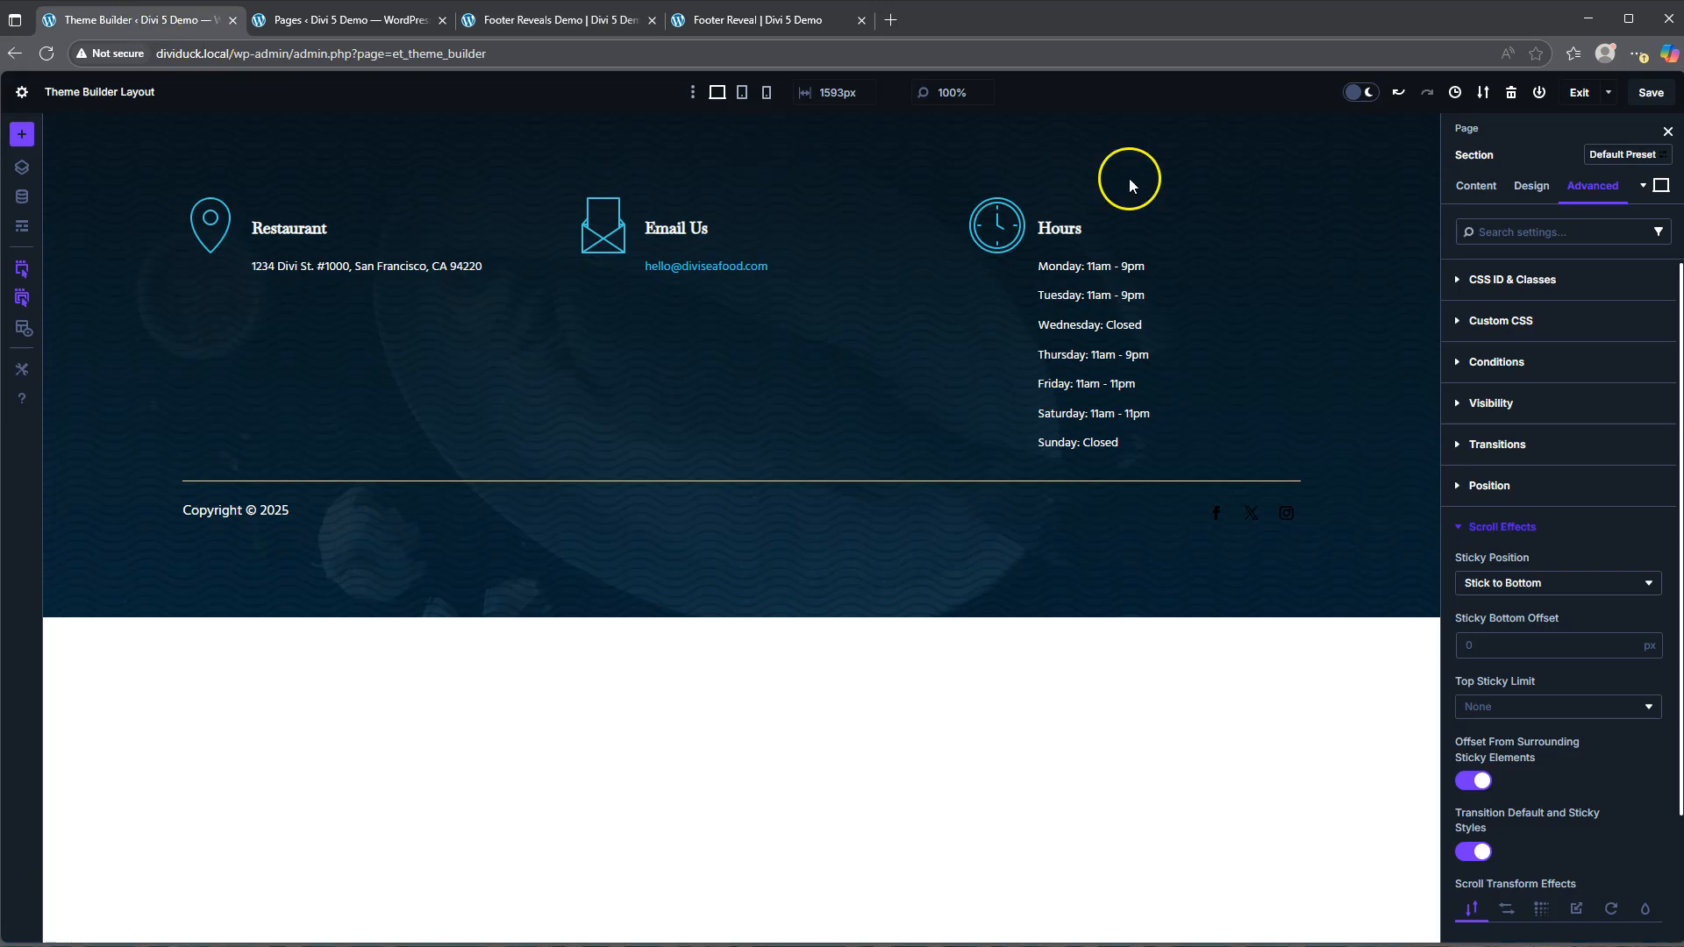
pyautogui.click(1504, 519)
pyautogui.click(1495, 488)
pyautogui.scroll(-1, 1511, 755)
pyautogui.click(1477, 836)
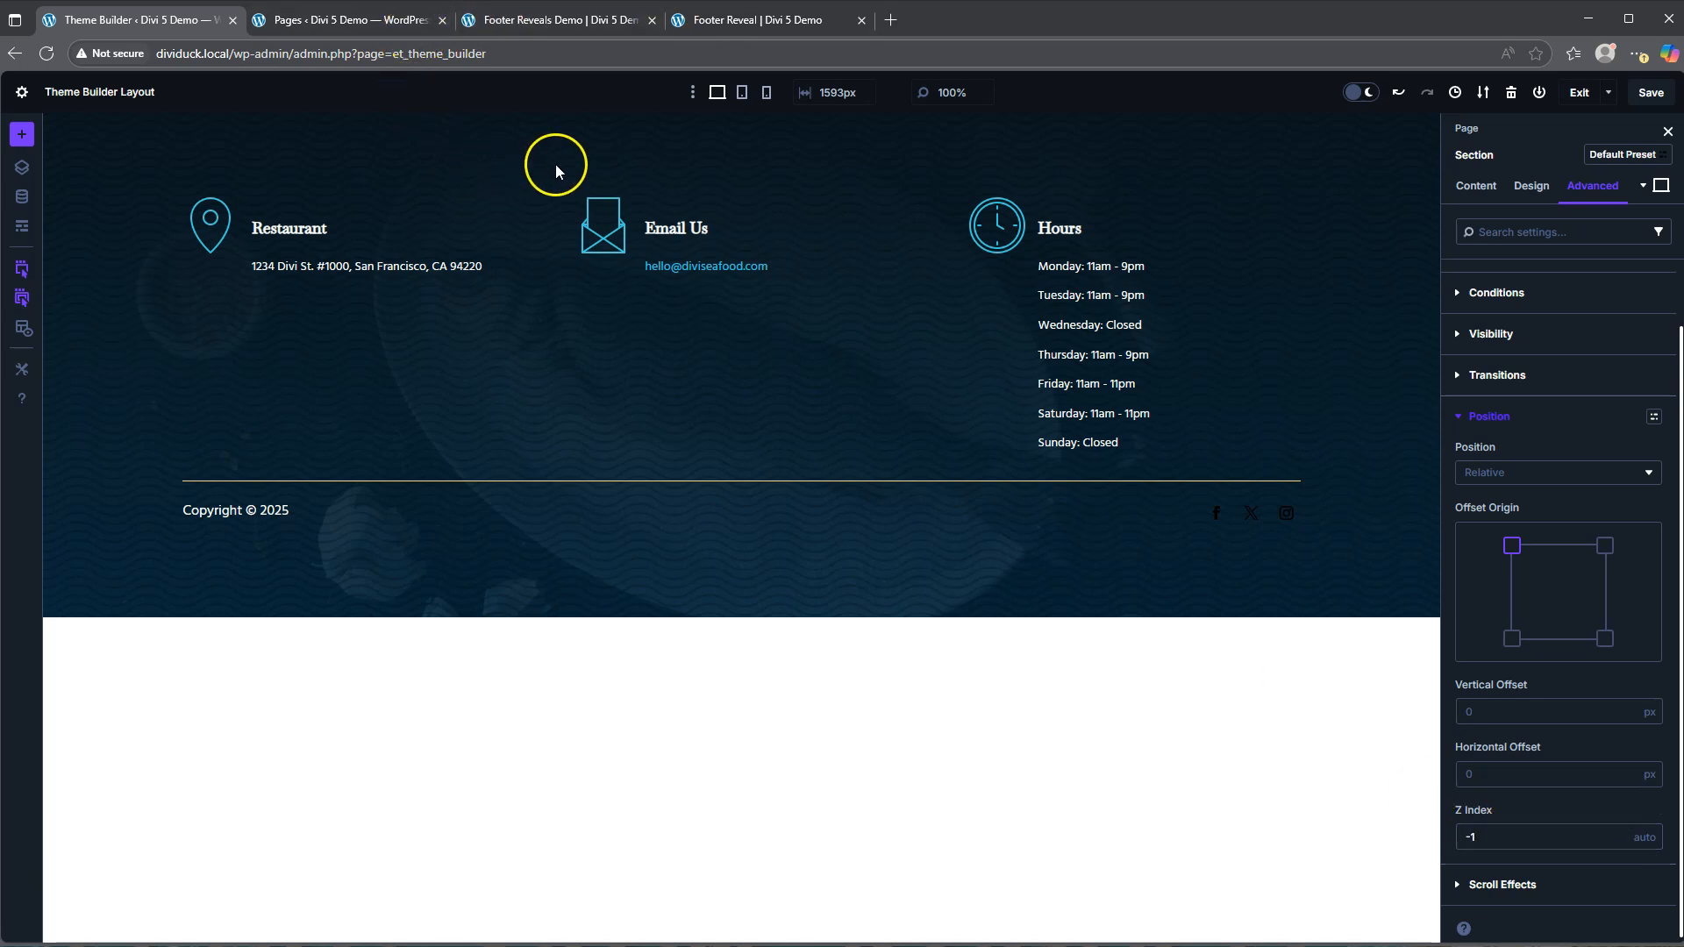
pyautogui.click(1582, 93)
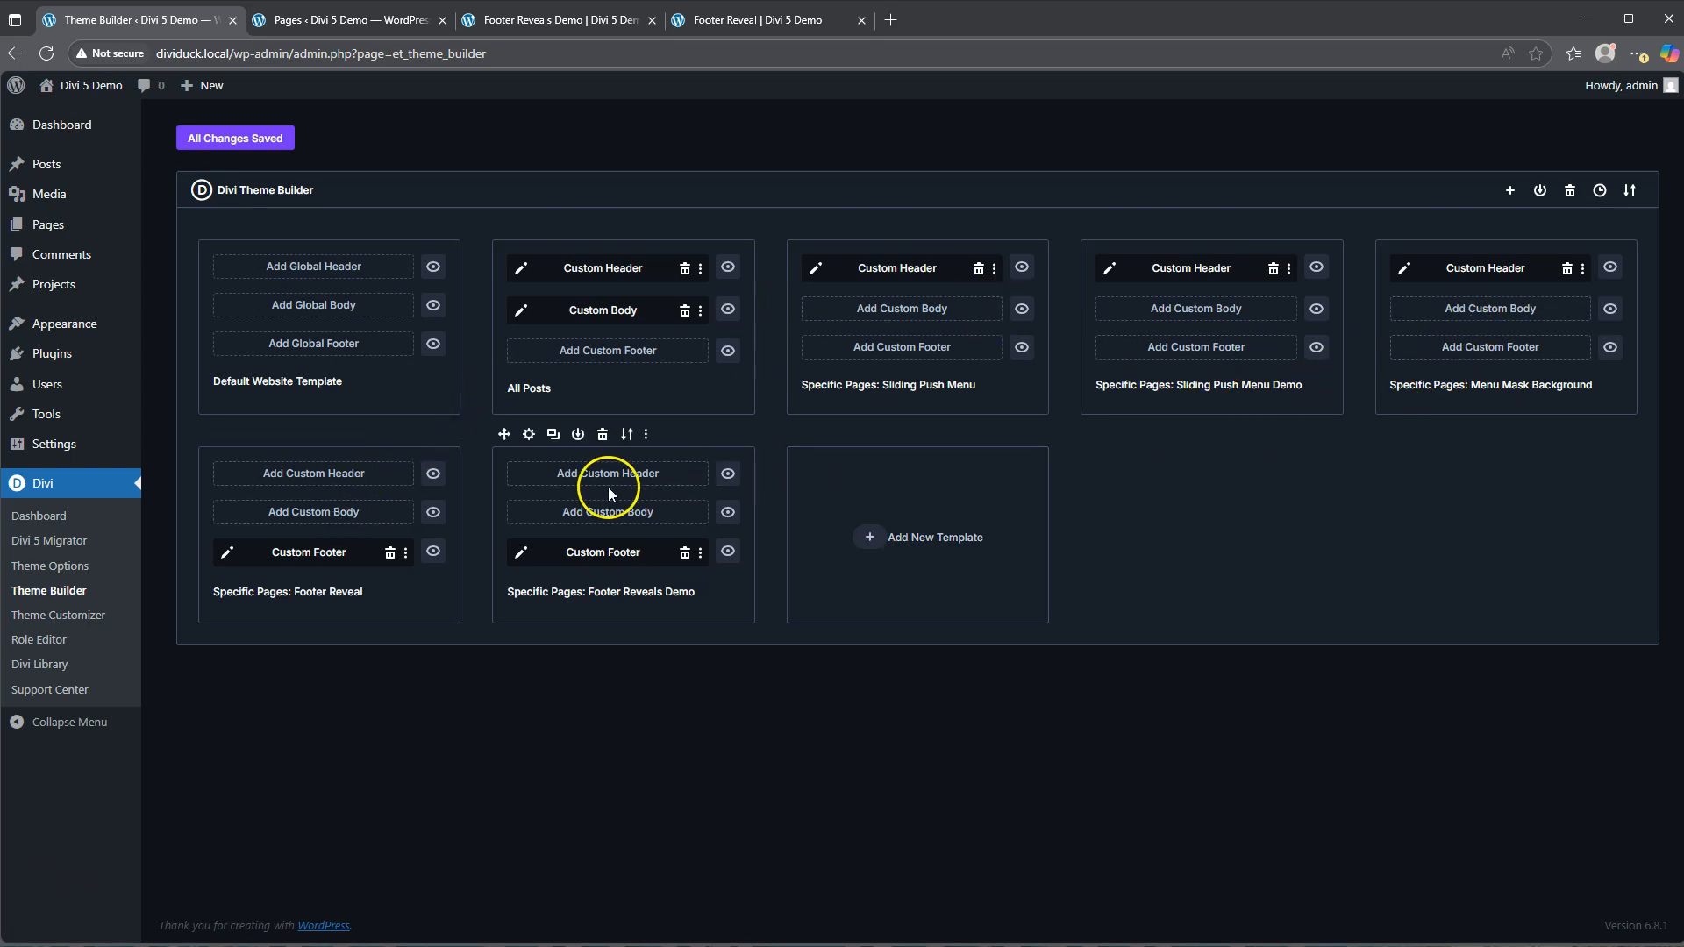
# Step: Reopen the Footer Reveals Demo template's custom footer and open the Footer section's settings from the layers view
pyautogui.click(521, 552)
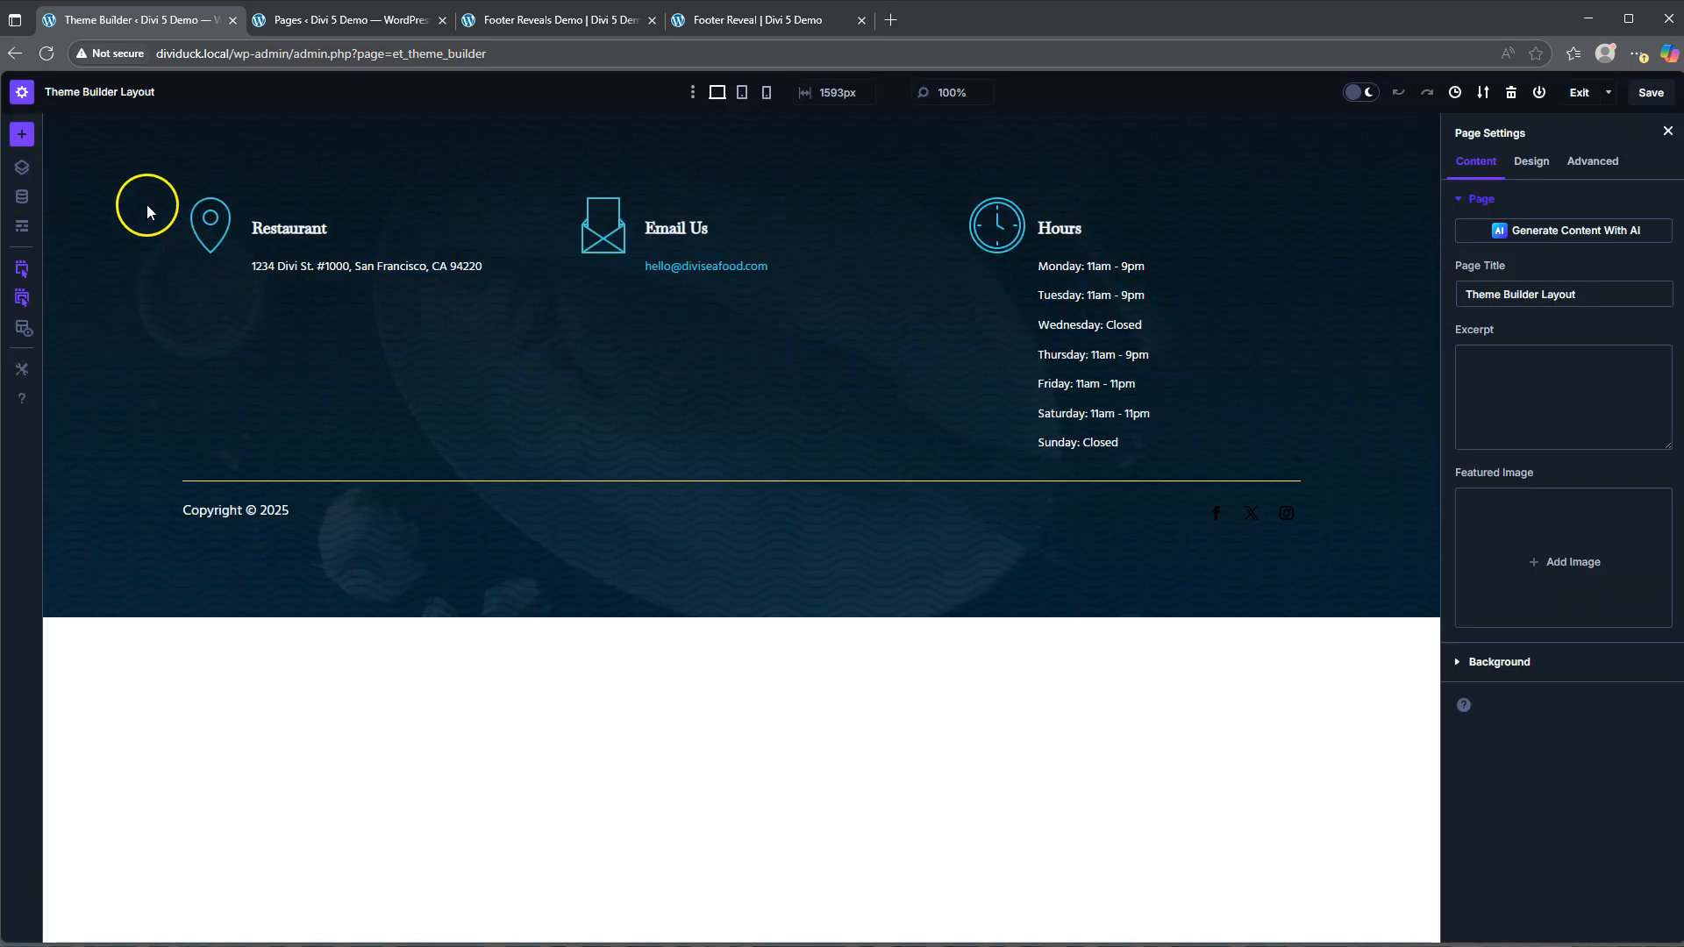
pyautogui.click(23, 168)
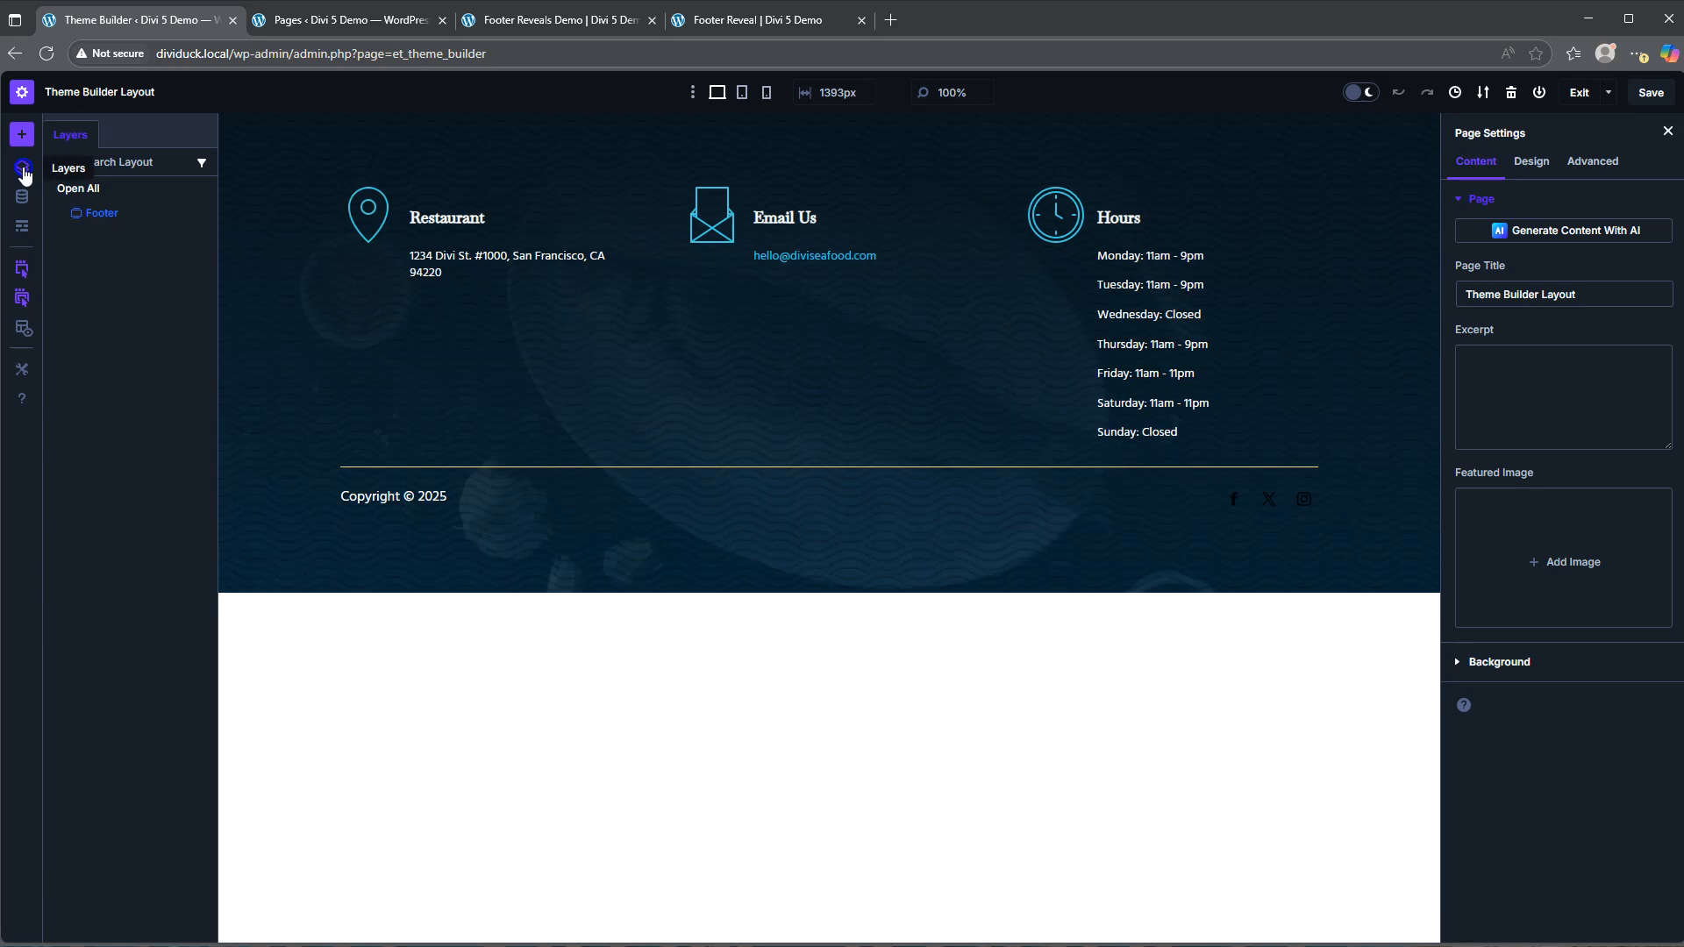
pyautogui.click(82, 215)
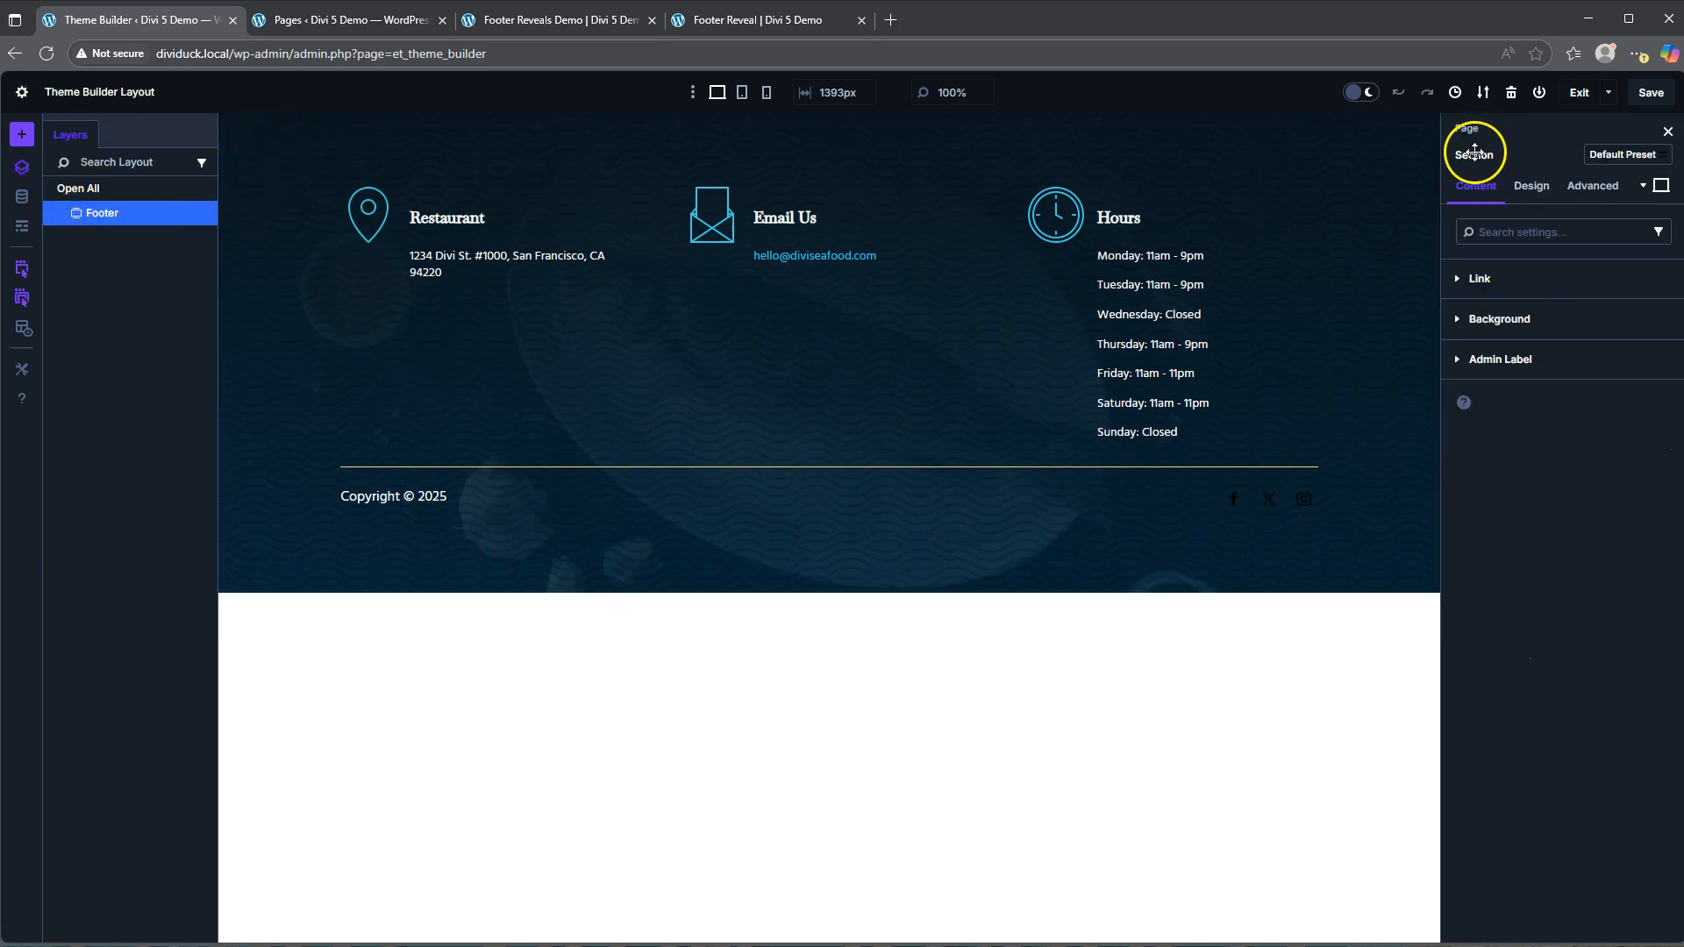
# Step: Add the free-form CSS "selector {z-index: -1 !important}" to the Footer section and save the layout
pyautogui.click(1594, 186)
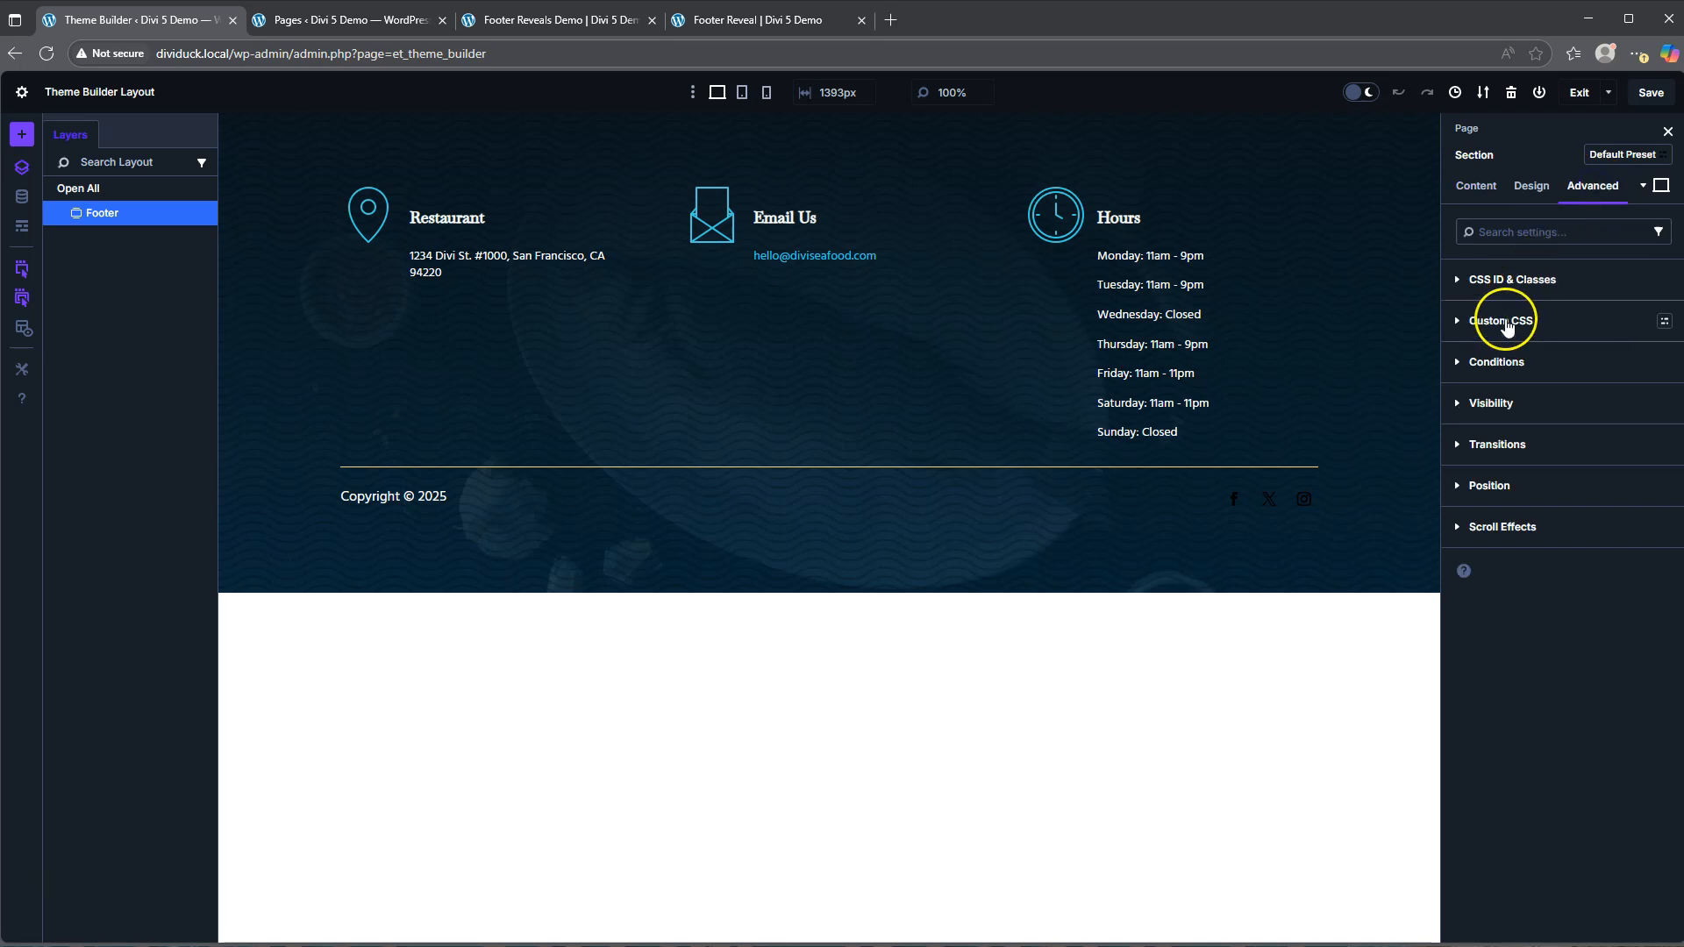
pyautogui.click(1504, 321)
pyautogui.click(1498, 499)
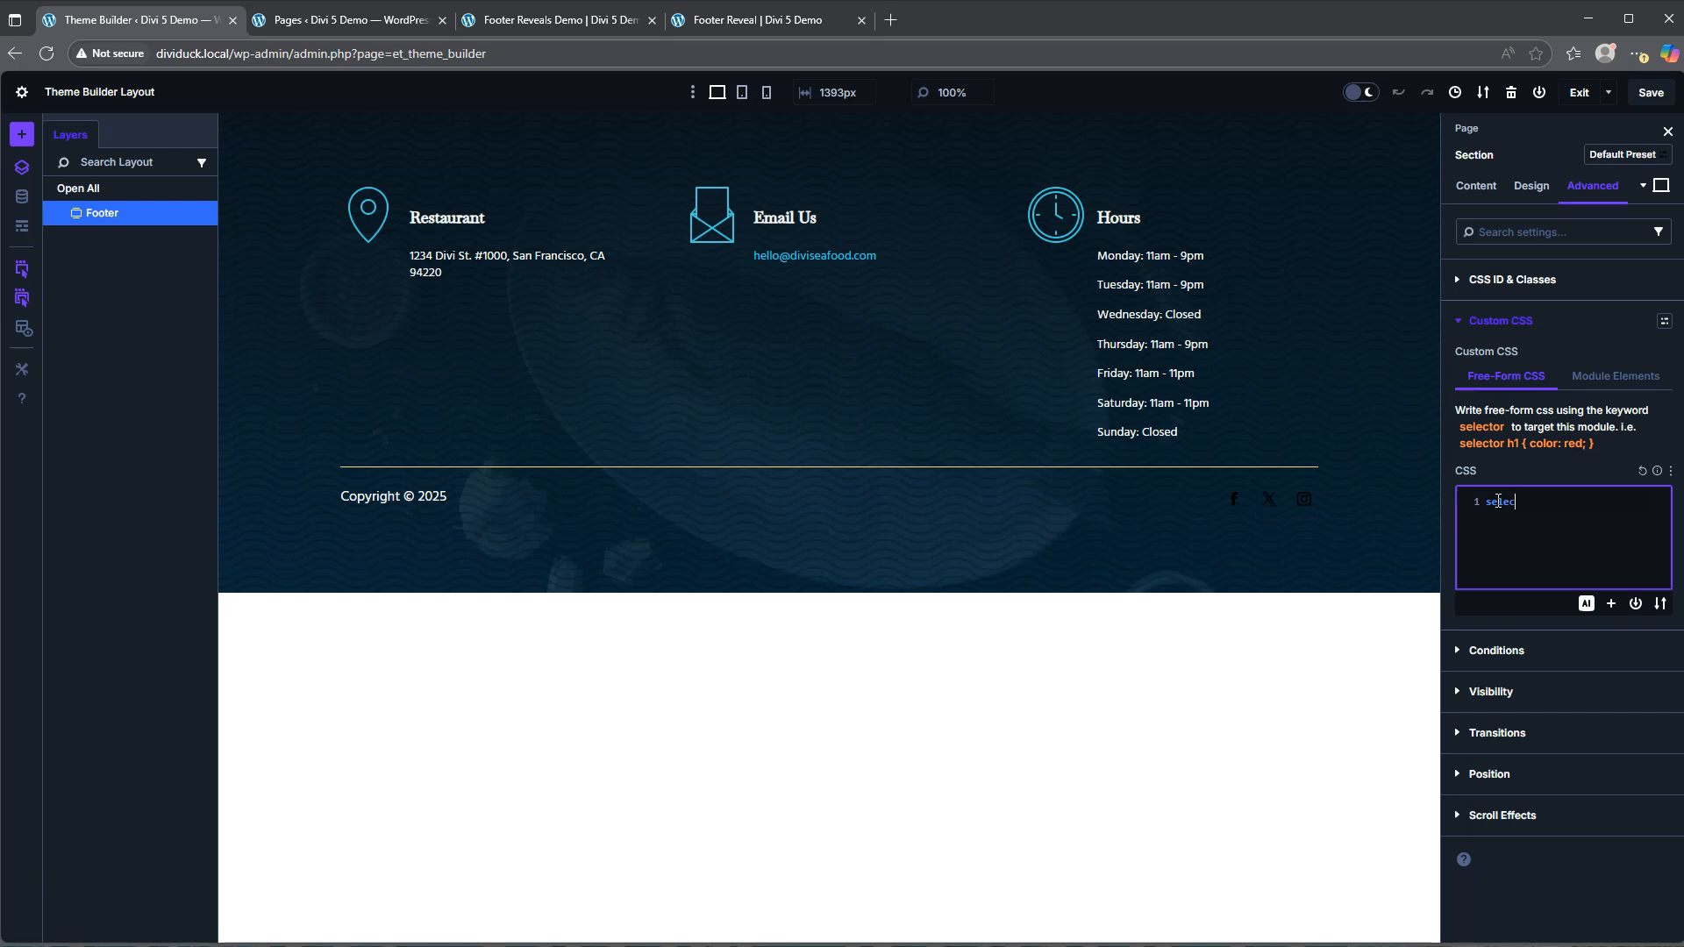
pyautogui.write('selector {')
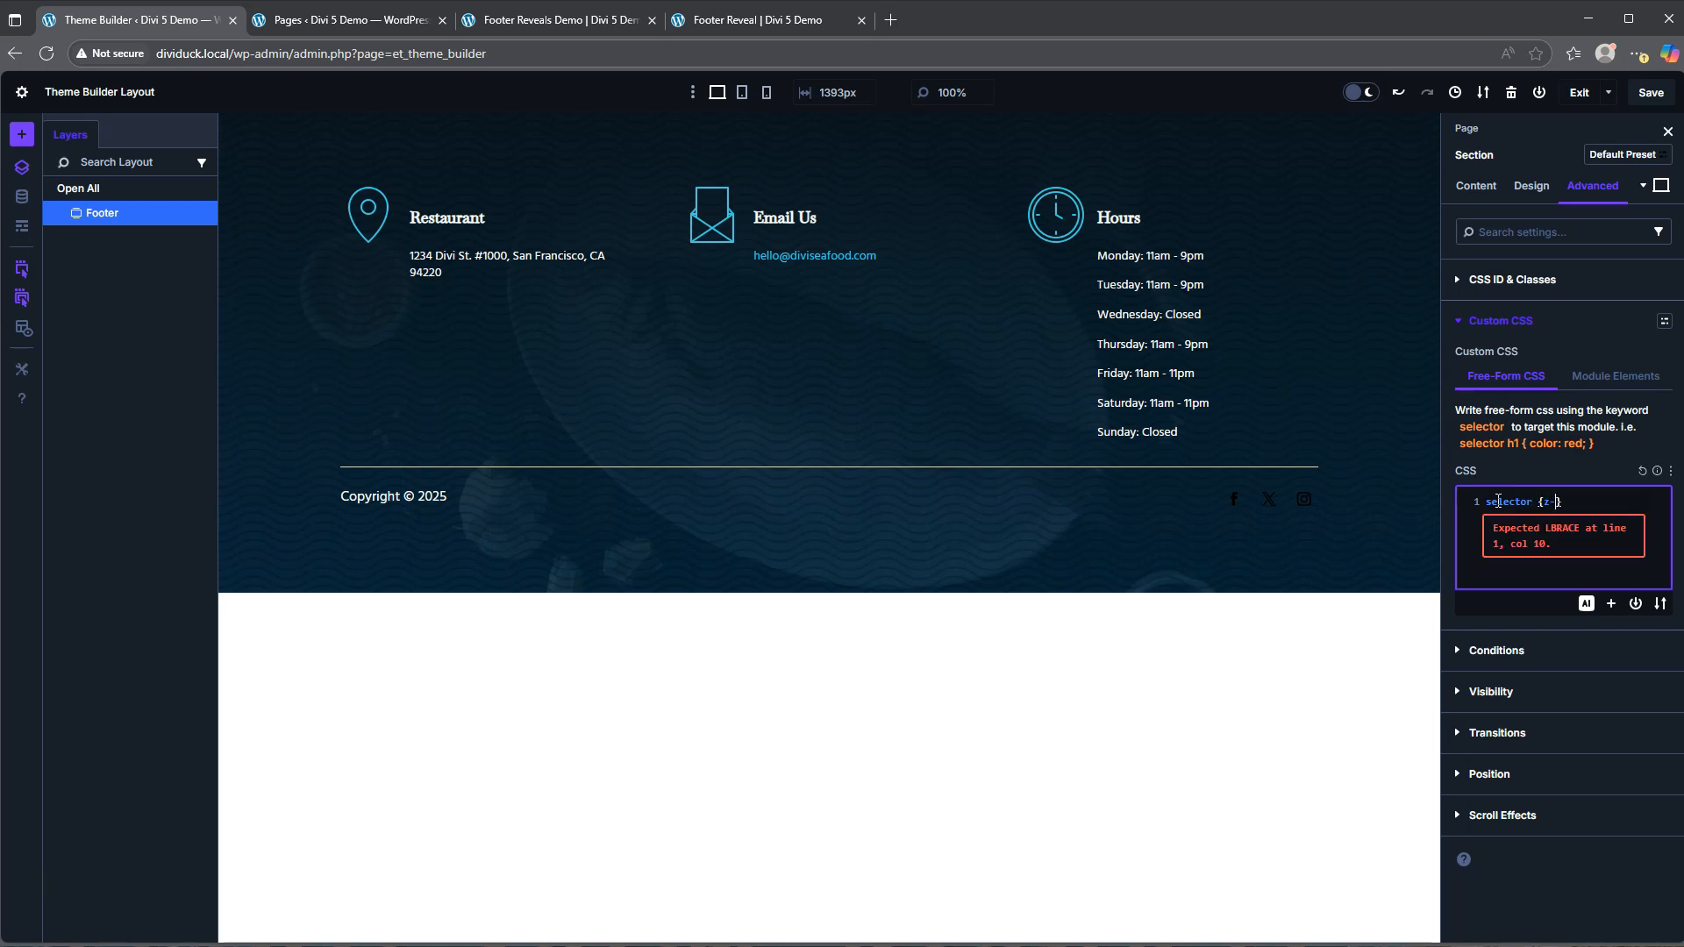
pyautogui.write('z-index')
pyautogui.write(':')
pyautogui.write(' -1 !important')
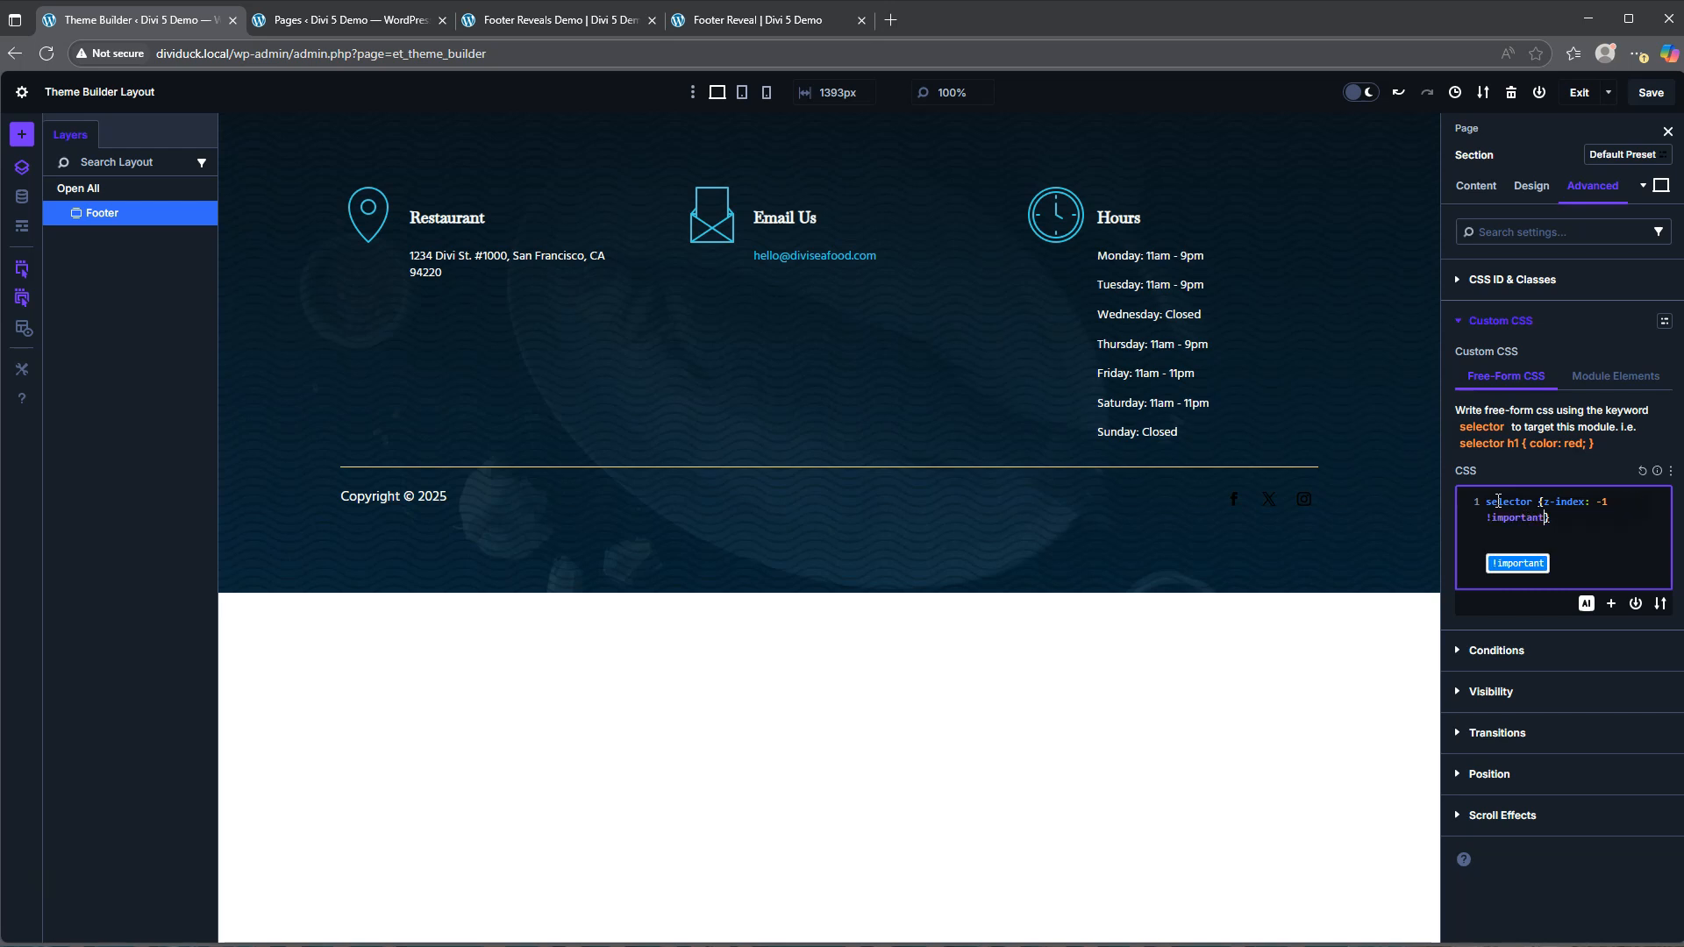
pyautogui.click(1565, 521)
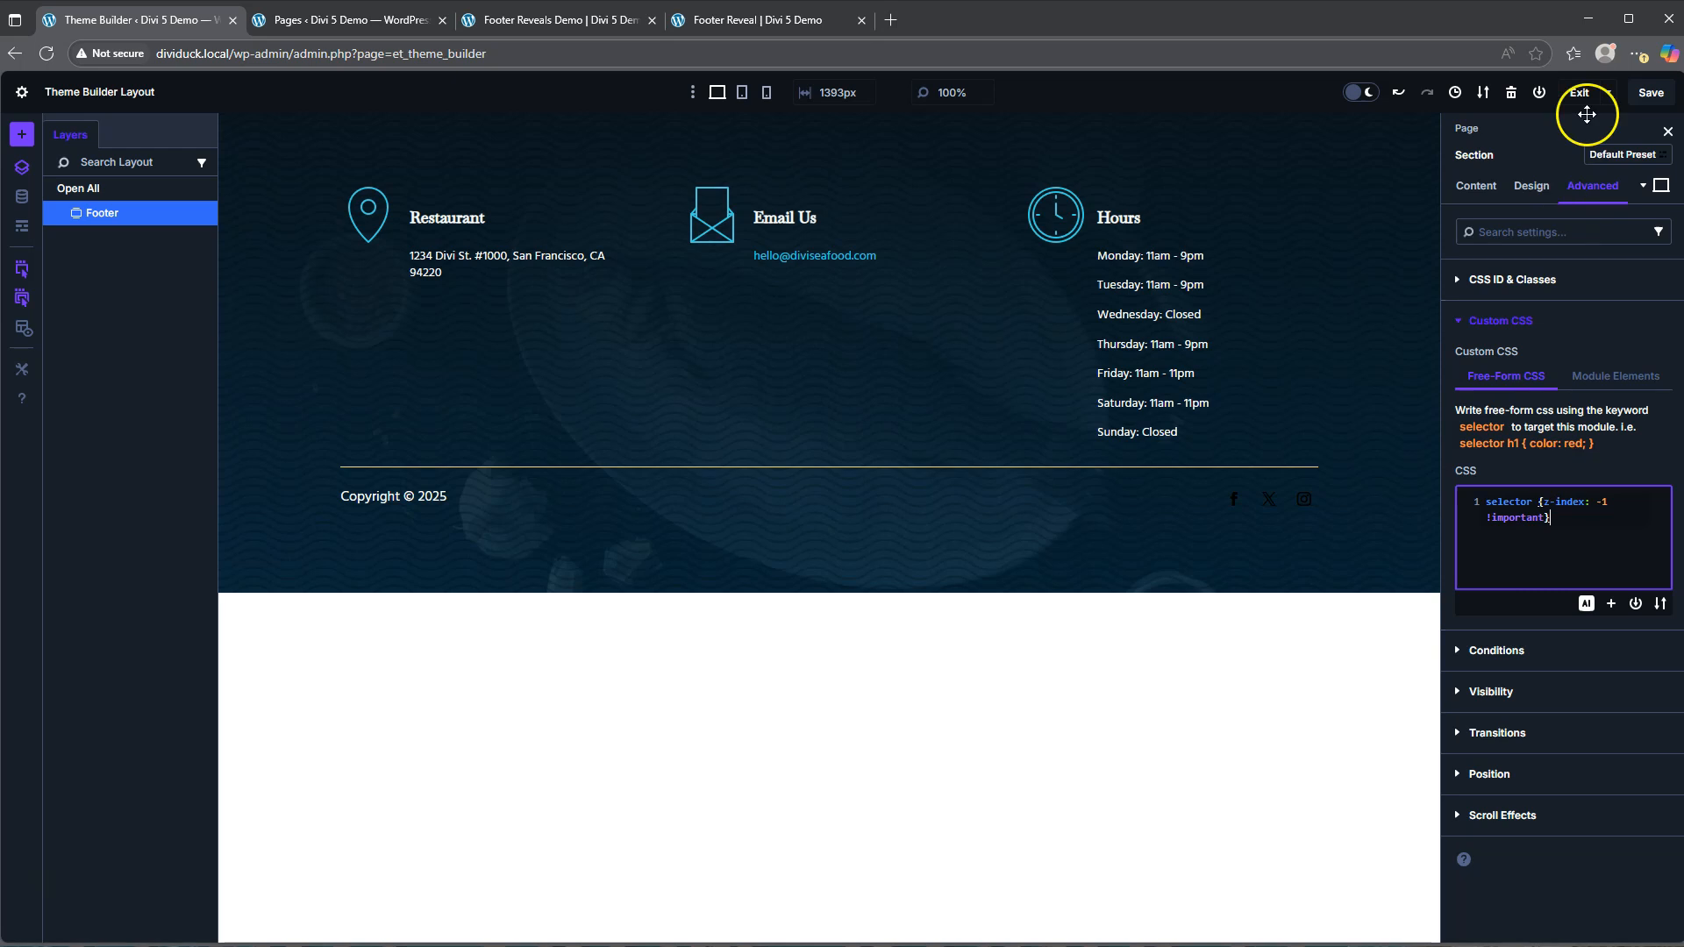
pyautogui.click(1652, 92)
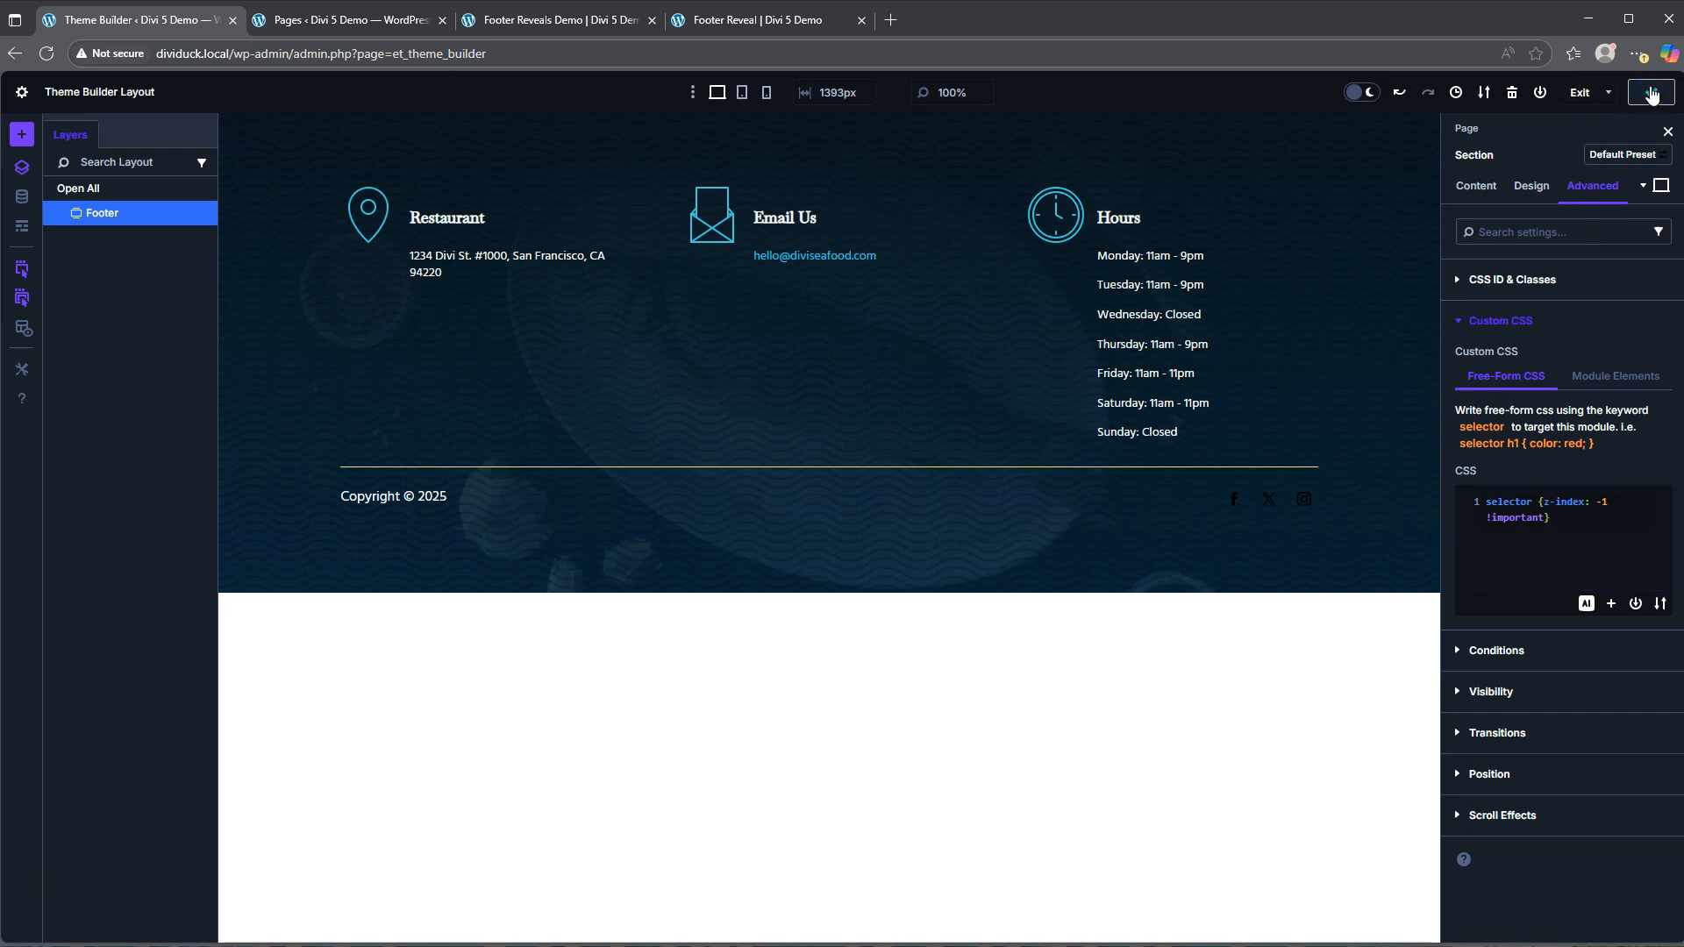
# Step: Reload the published Footer Reveals Demo page and examine the footer's scrolling with the custom CSS applied
pyautogui.click(562, 20)
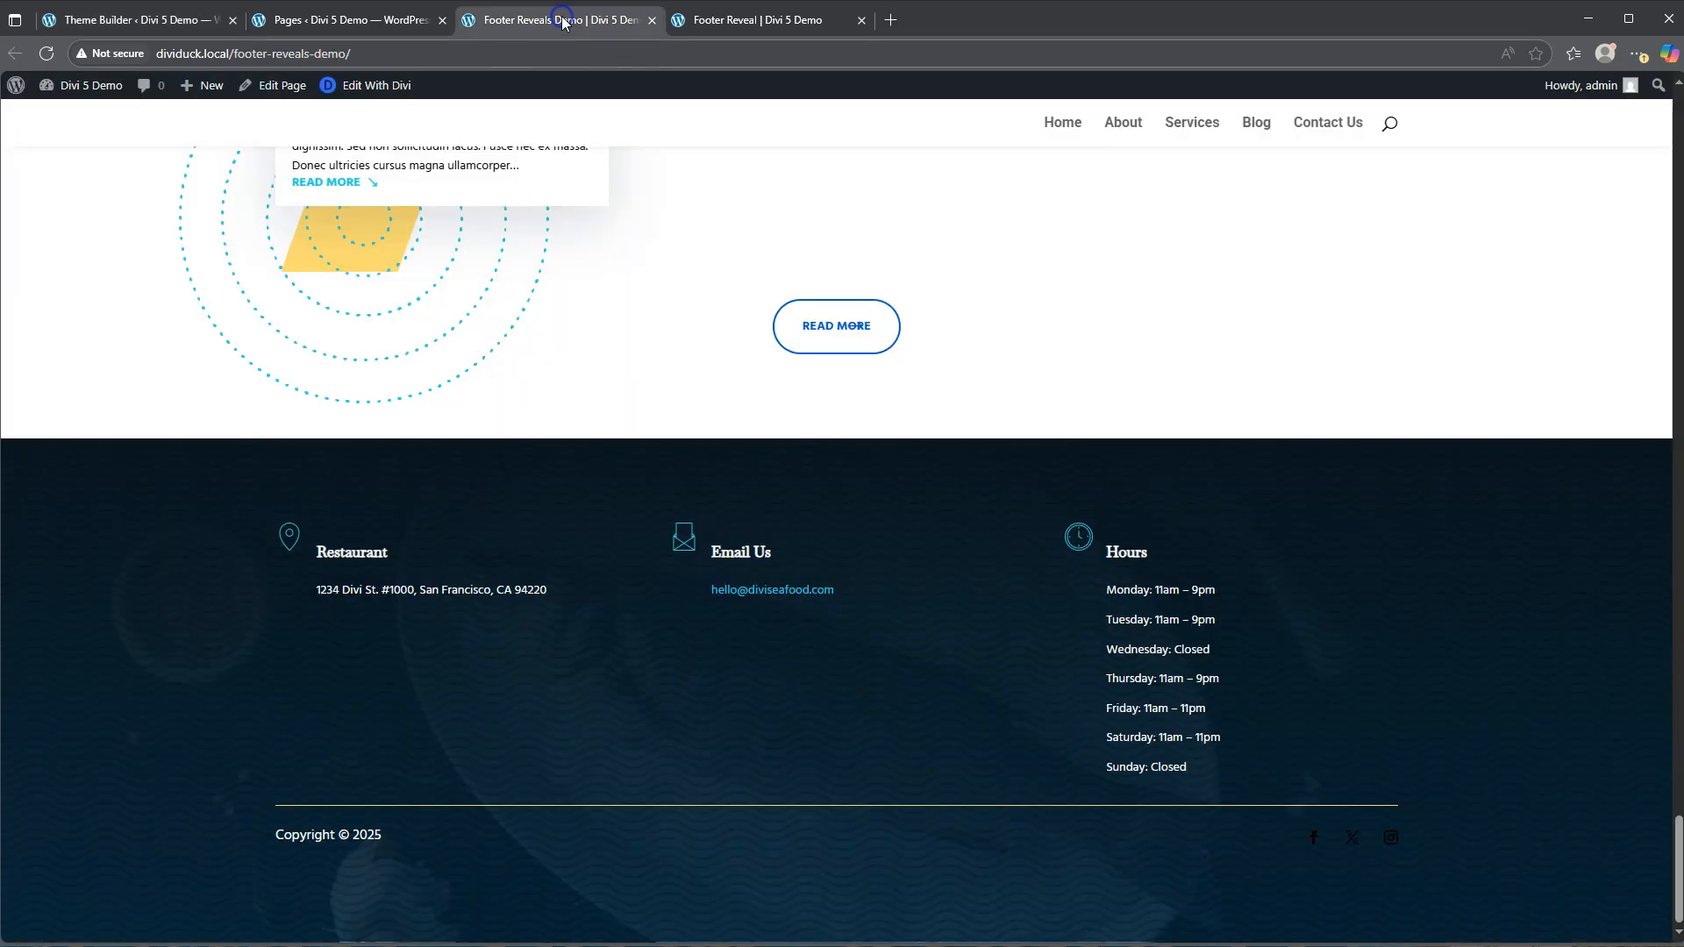
pyautogui.click(46, 54)
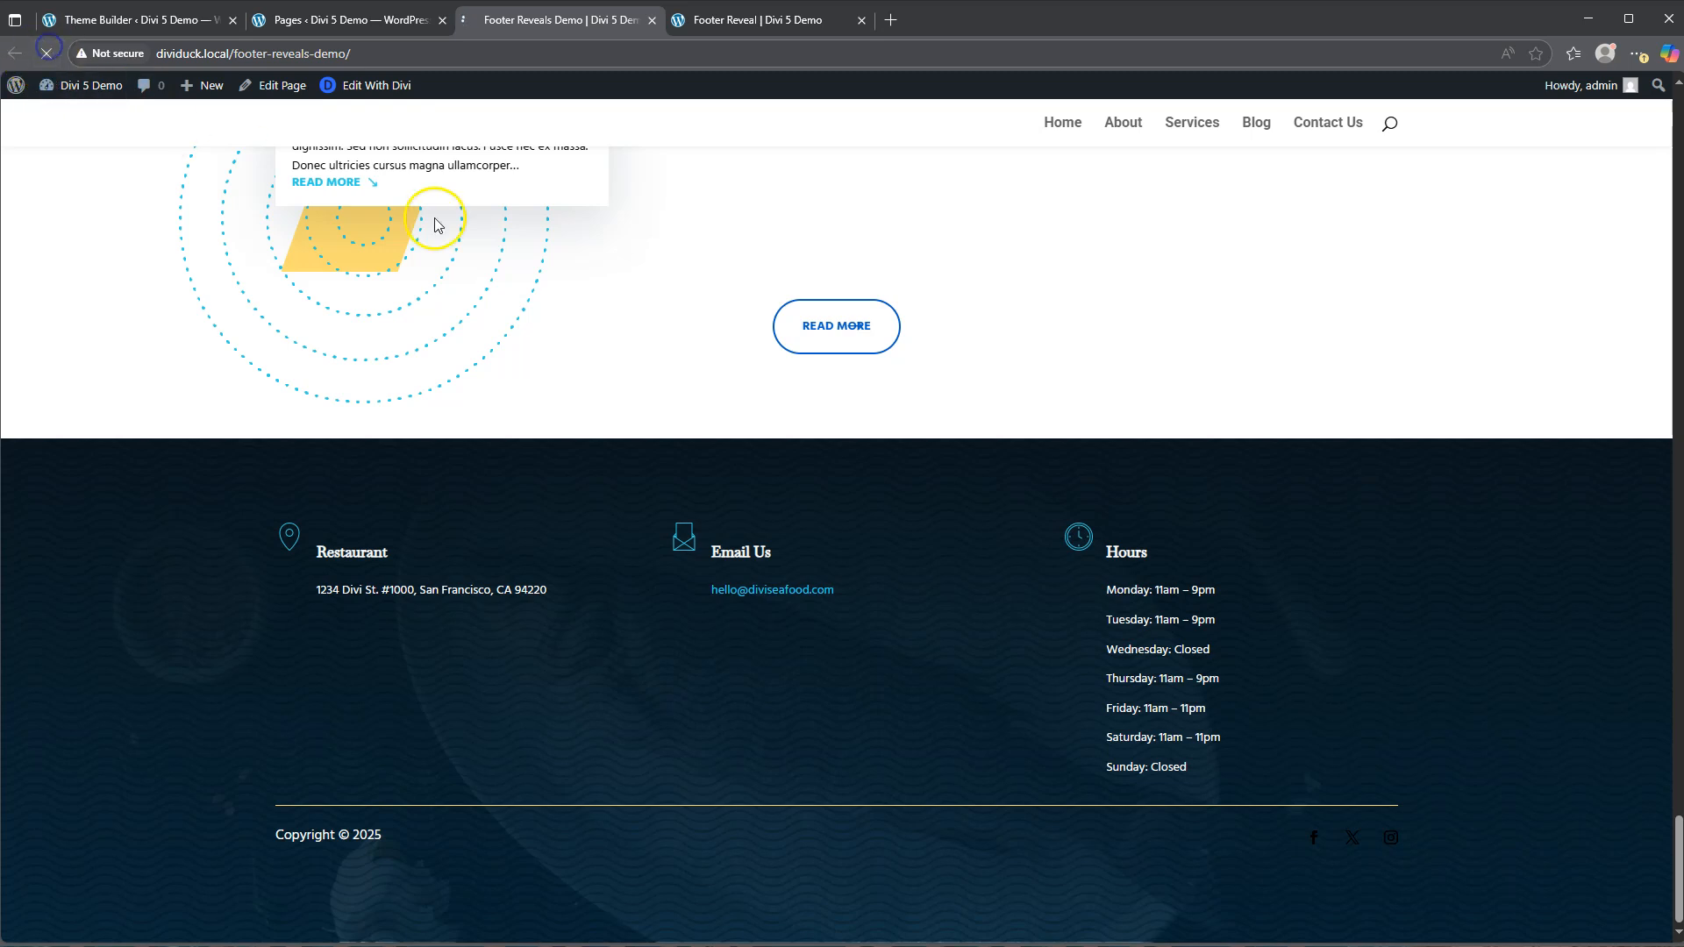
pyautogui.scroll(7, 660, 290)
pyautogui.scroll(3, 666, 314)
pyautogui.scroll(-10, 666, 315)
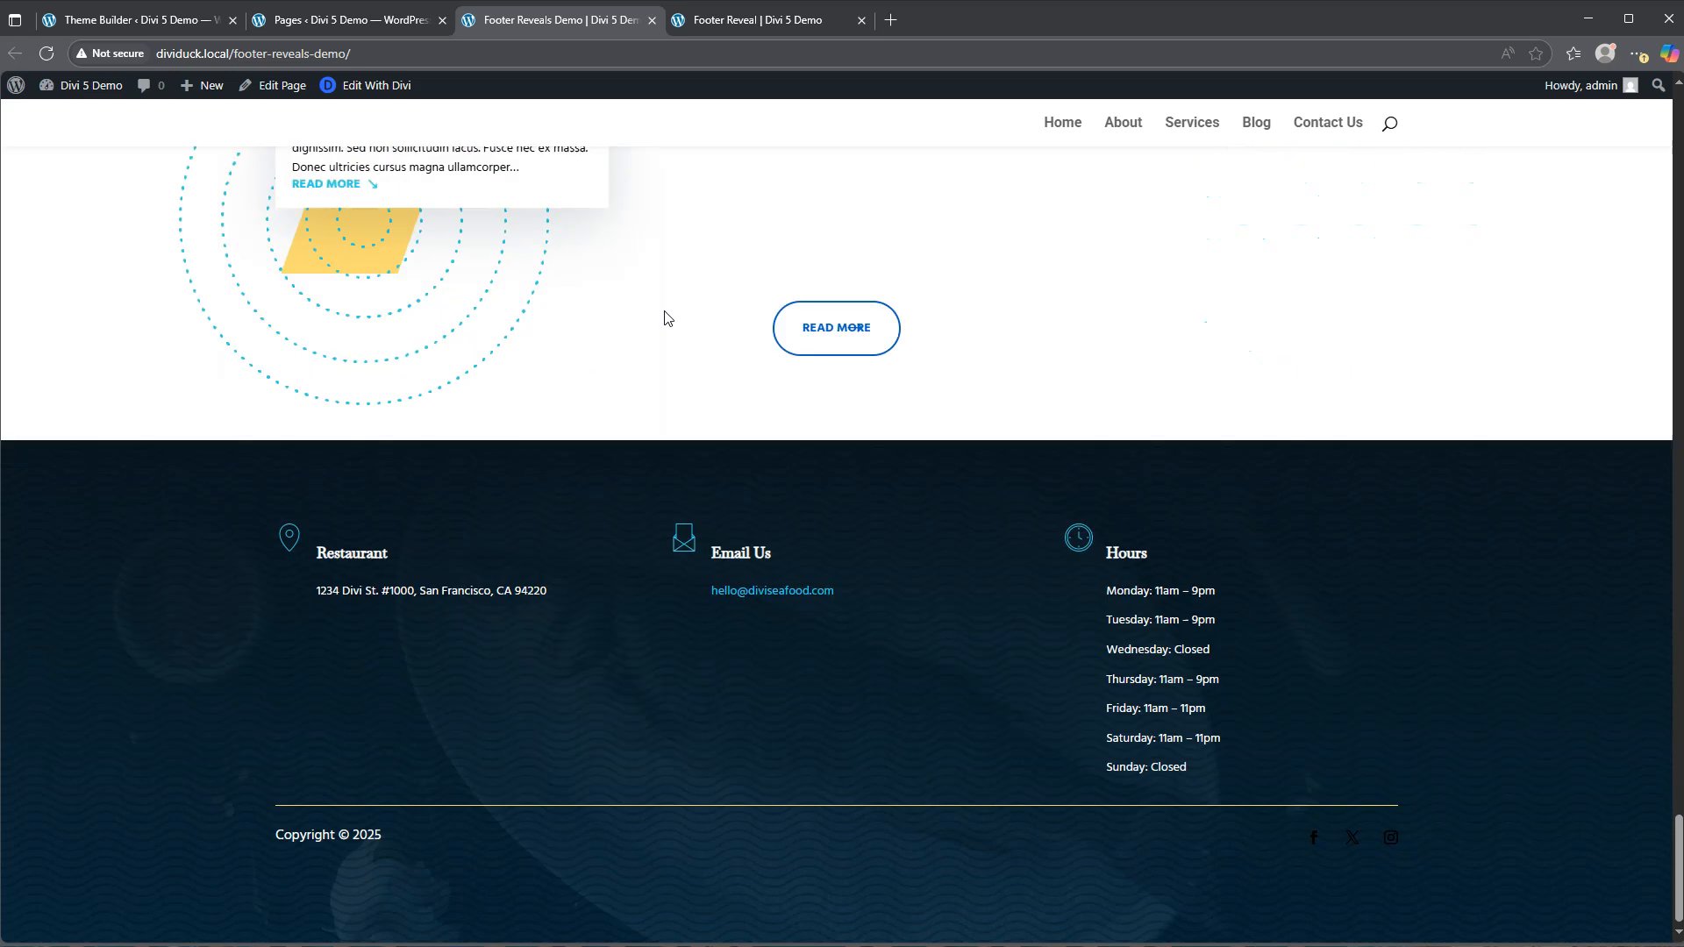
pyautogui.scroll(6, 665, 317)
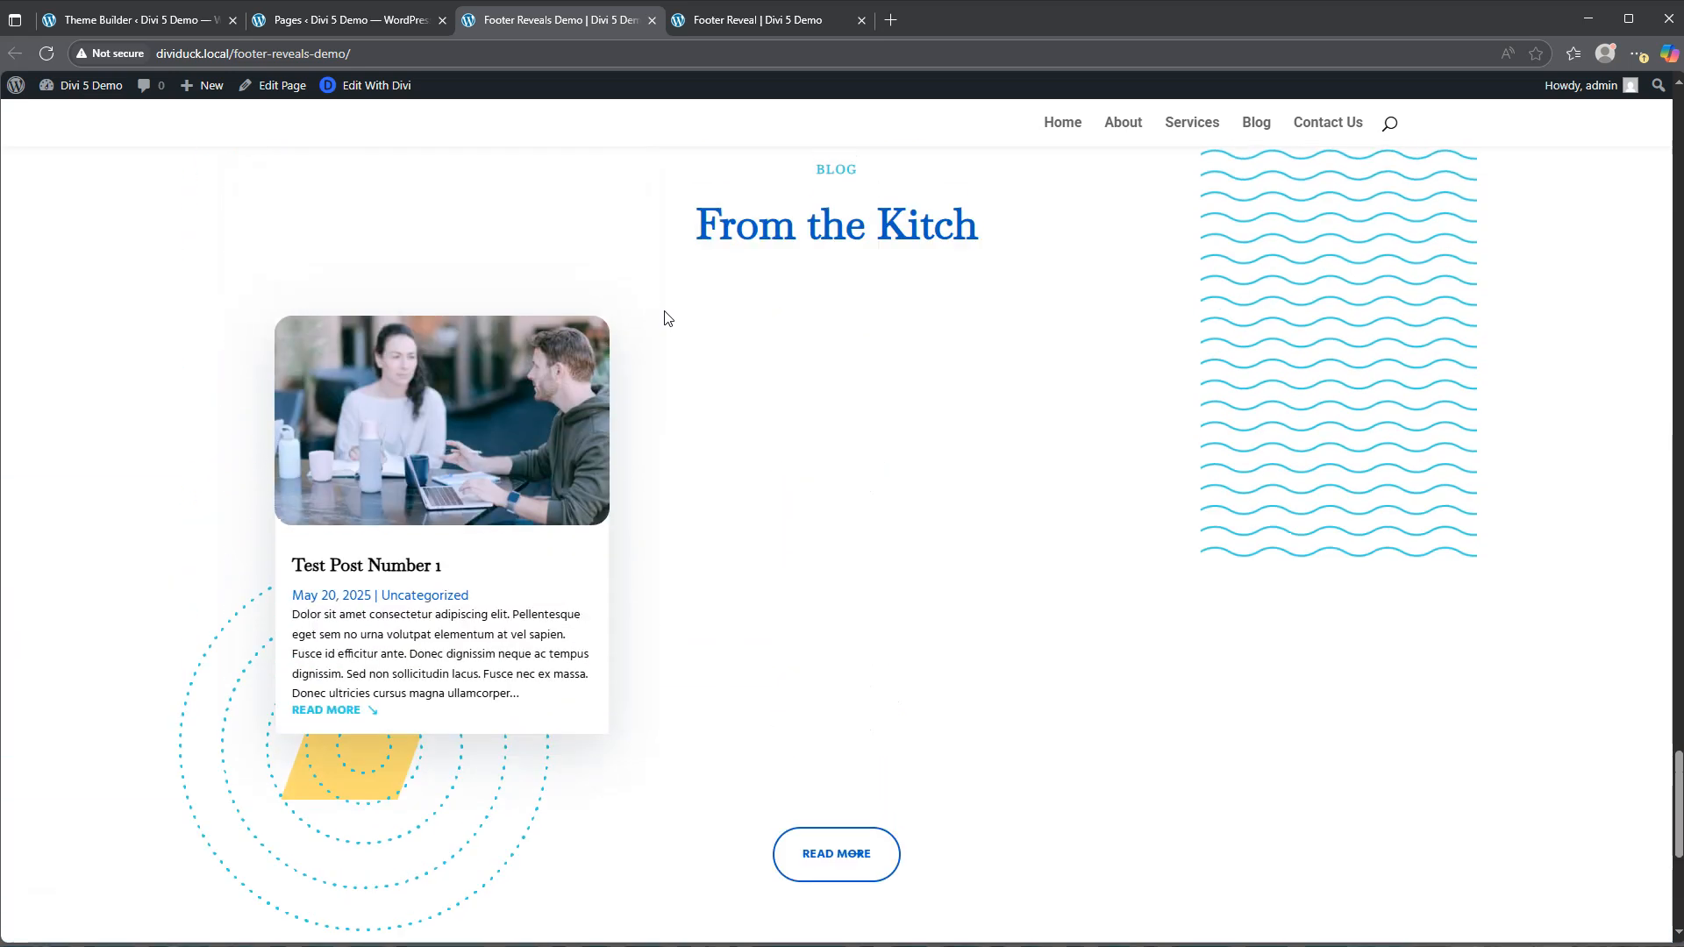
# Step: Examine how the footer is revealed at the end of the published Footer Reveals Demo page
pyautogui.scroll(-5, 665, 318)
pyautogui.scroll(-1, 665, 318)
pyautogui.scroll(8, 665, 317)
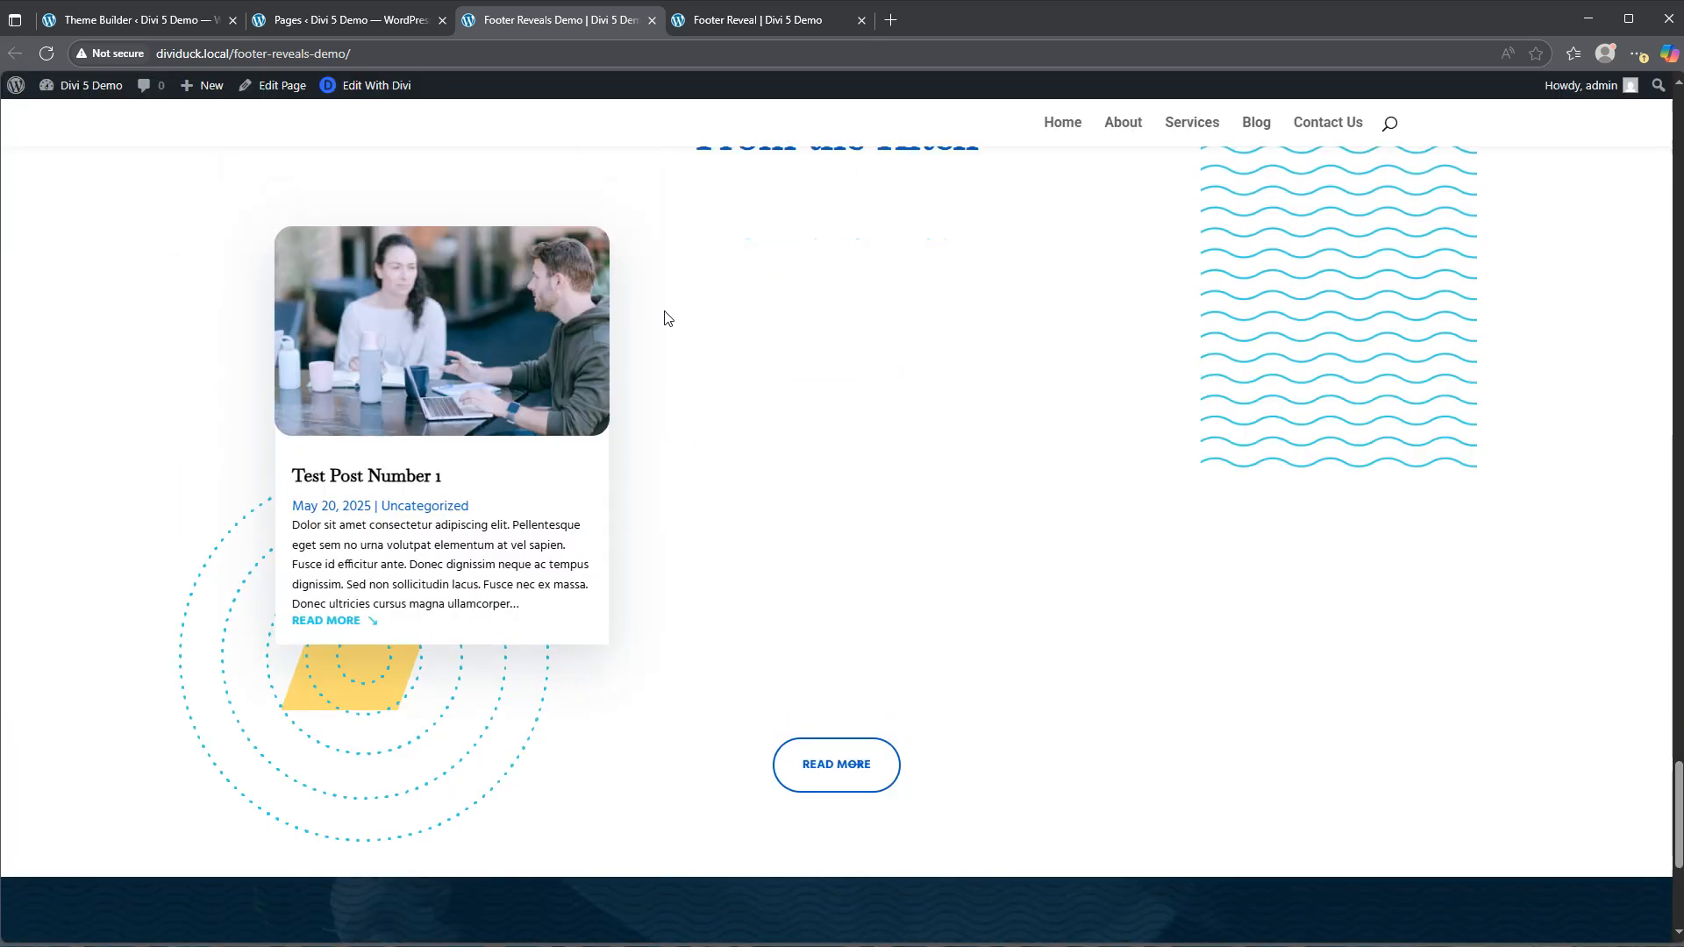
pyautogui.scroll(-8, 665, 318)
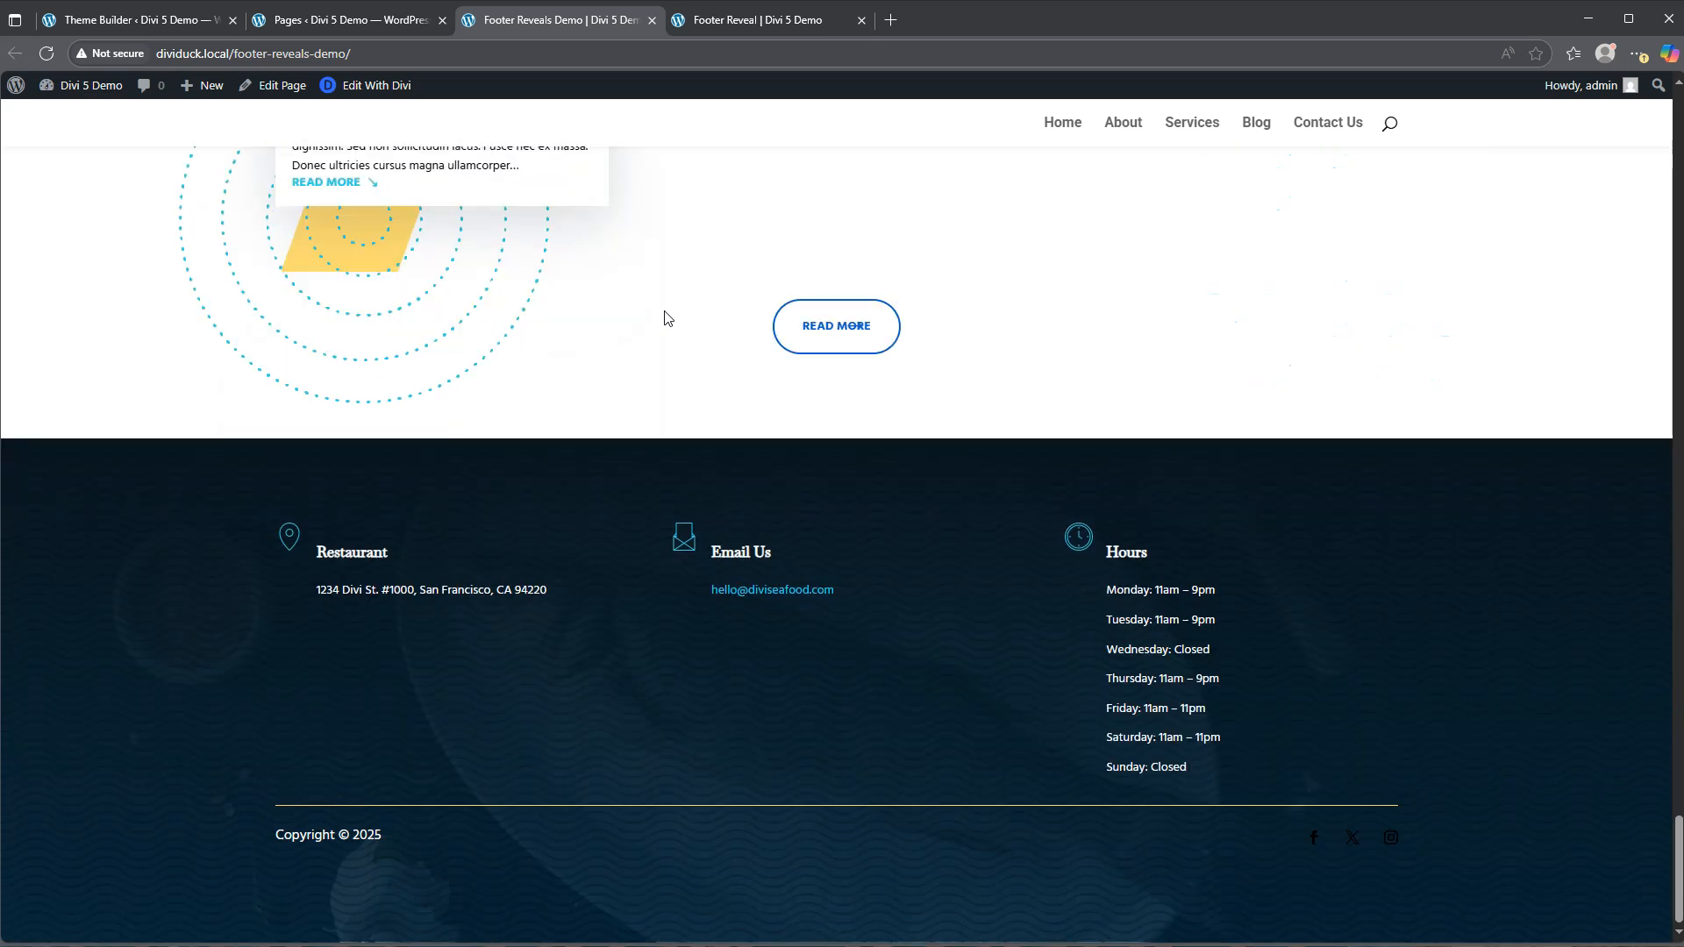
pyautogui.scroll(4, 665, 317)
pyautogui.click(318, 768)
pyautogui.scroll(-4, 586, 774)
pyautogui.scroll(1, 571, 735)
pyautogui.scroll(-1, 572, 743)
# Step: Compare the result with the bottom corners of the content on the finished Footer Reveal page
pyautogui.click(762, 19)
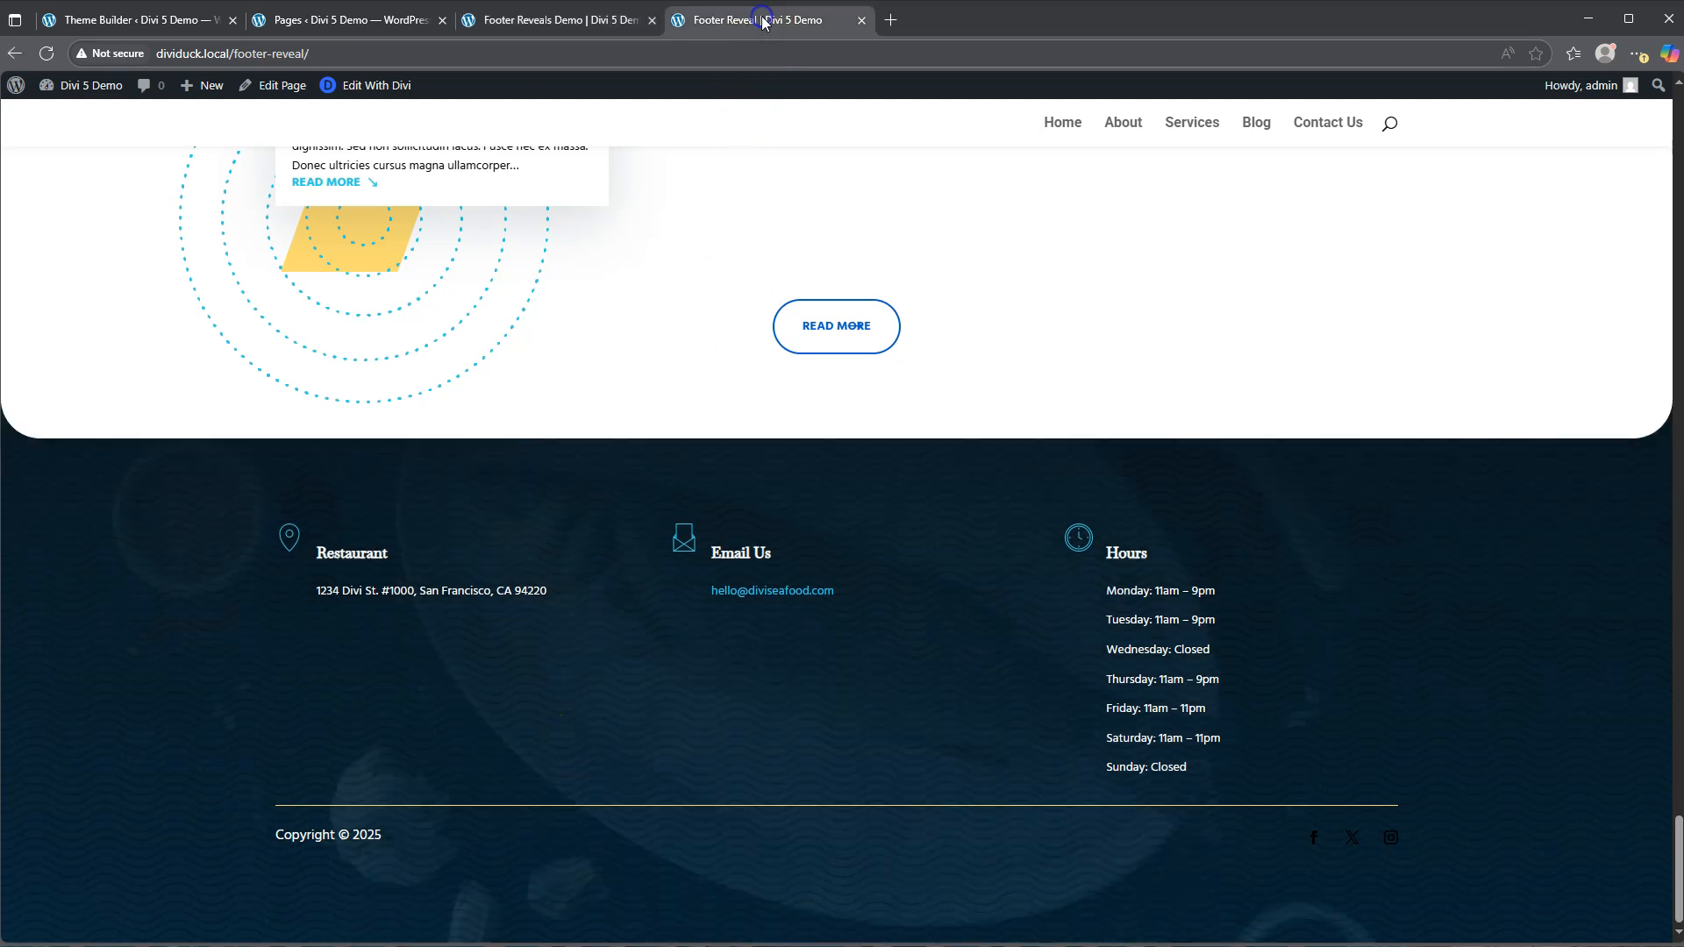
pyautogui.scroll(2, 1375, 590)
pyautogui.scroll(-2, 1376, 590)
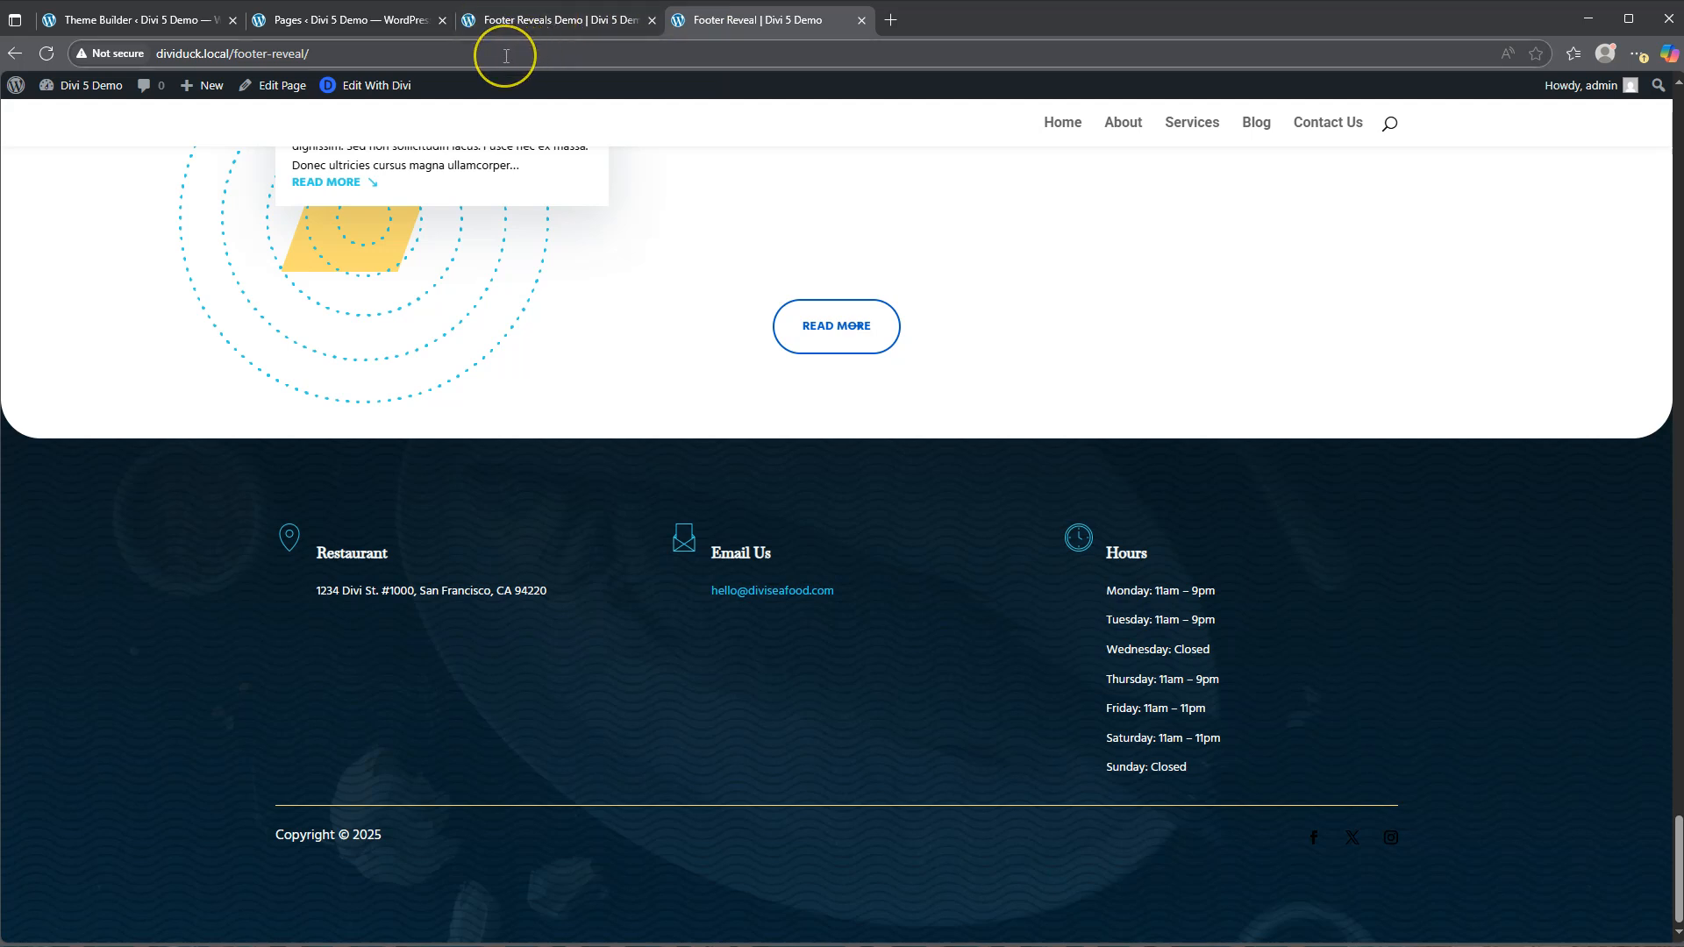
# Step: Open the Footer Reveals Demo page from the Pages list for editing with Divi in a new browser tab
pyautogui.click(338, 19)
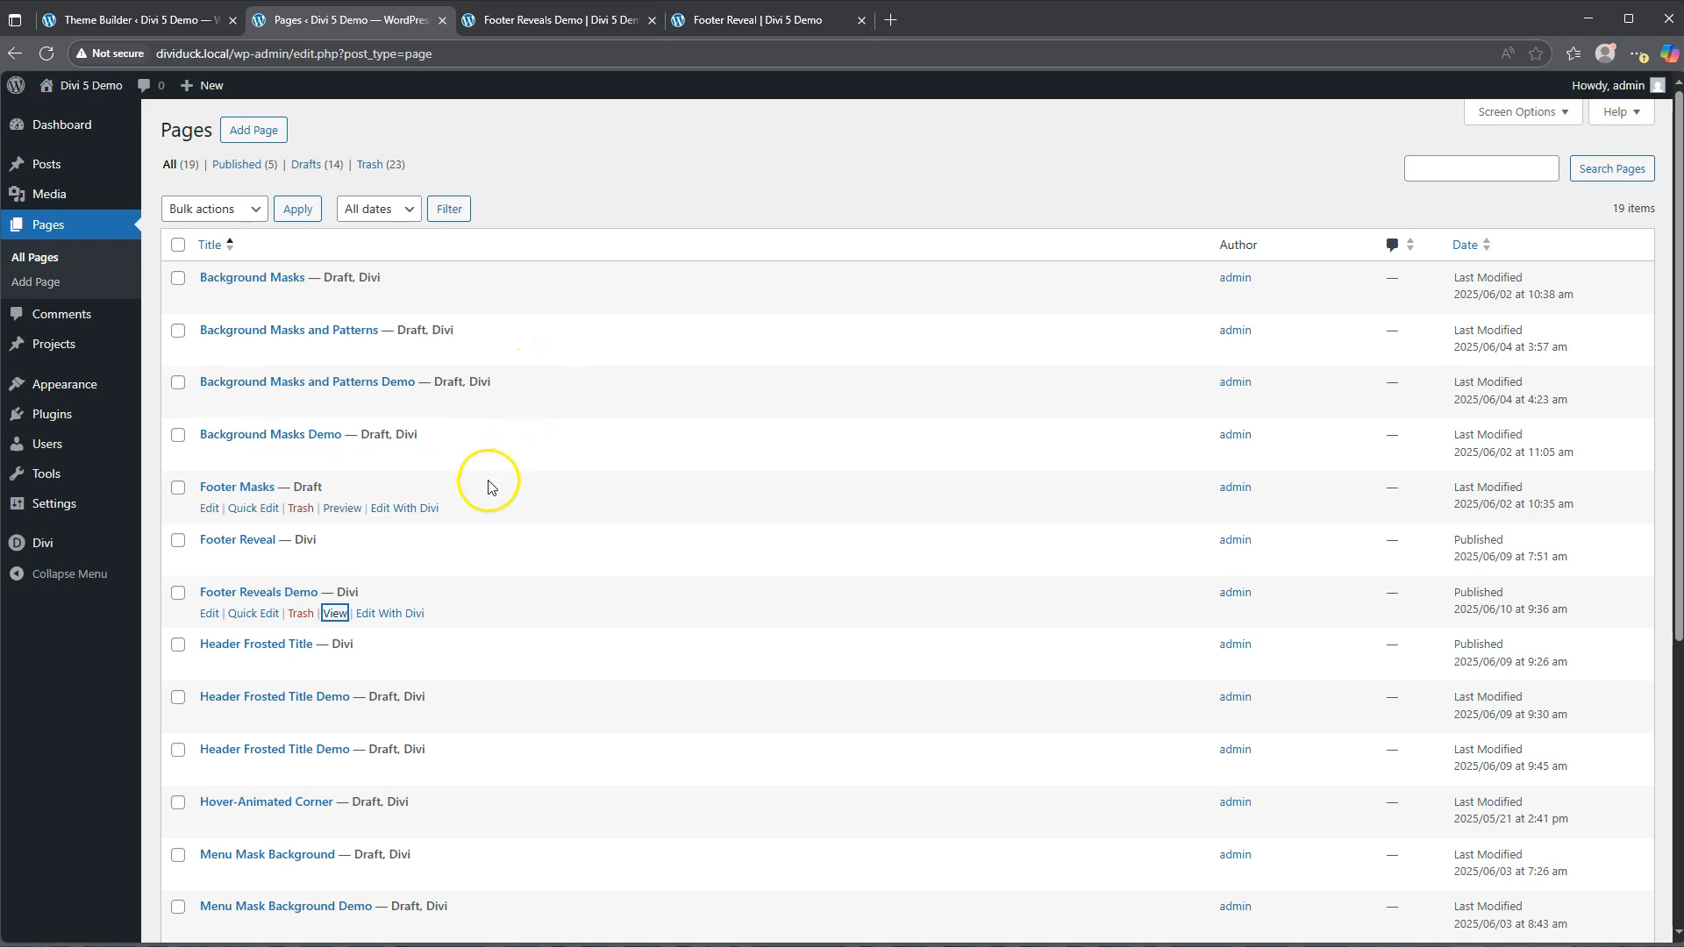
pyautogui.rightClick(380, 614)
pyautogui.click(429, 625)
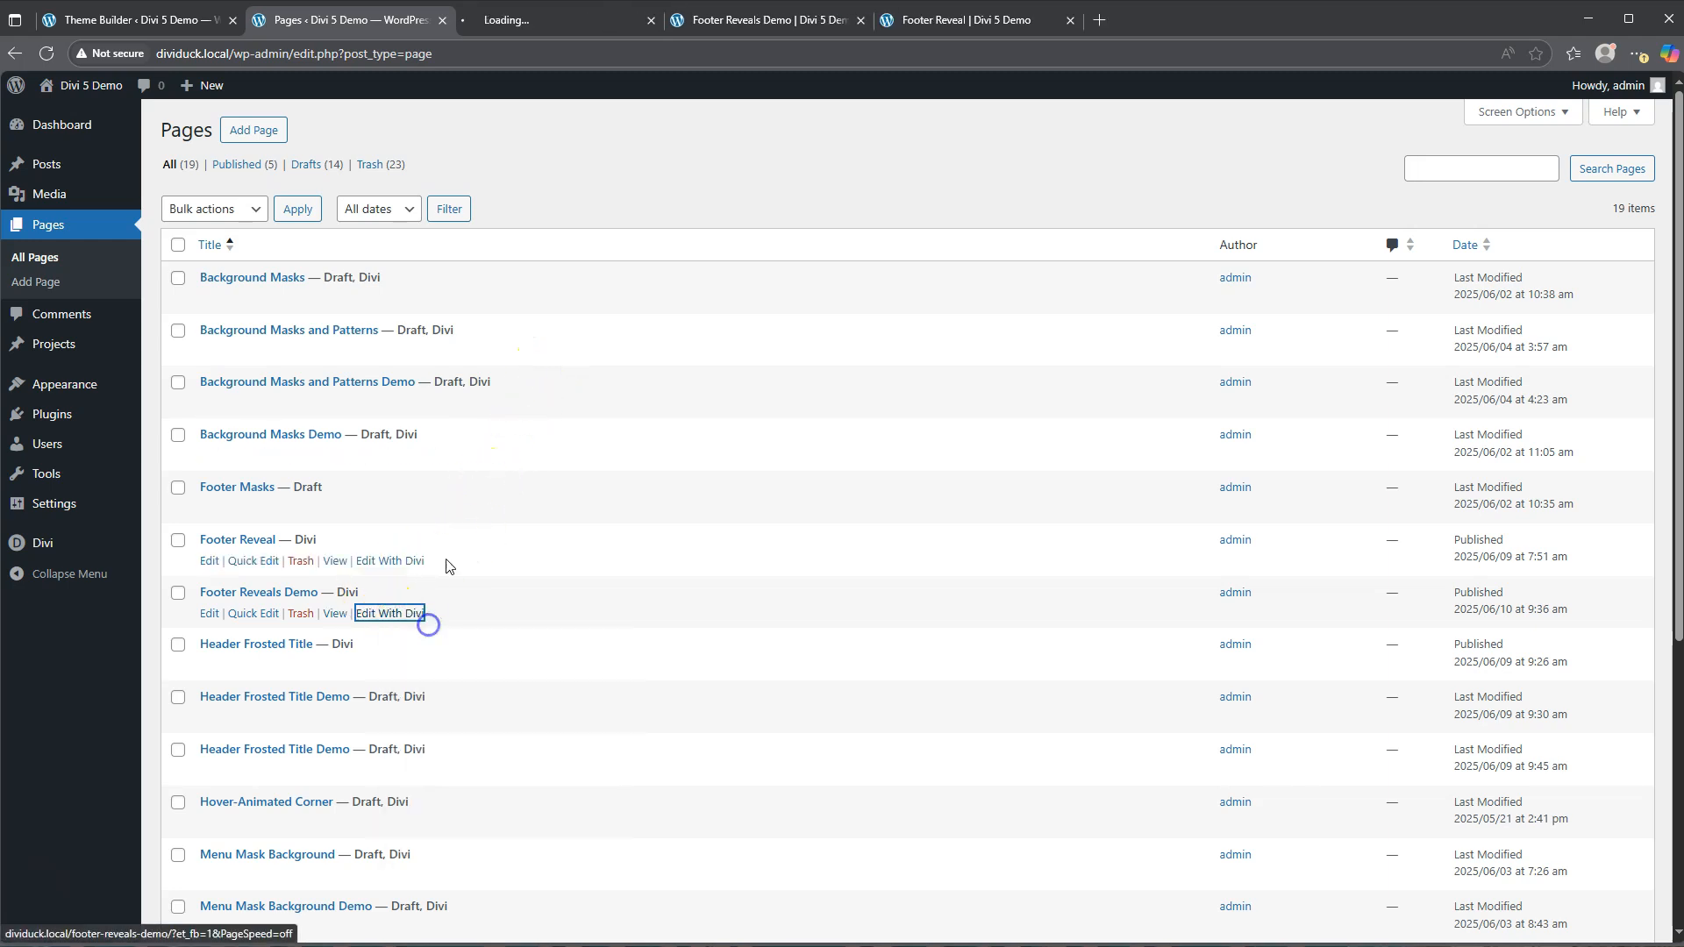
pyautogui.click(514, 27)
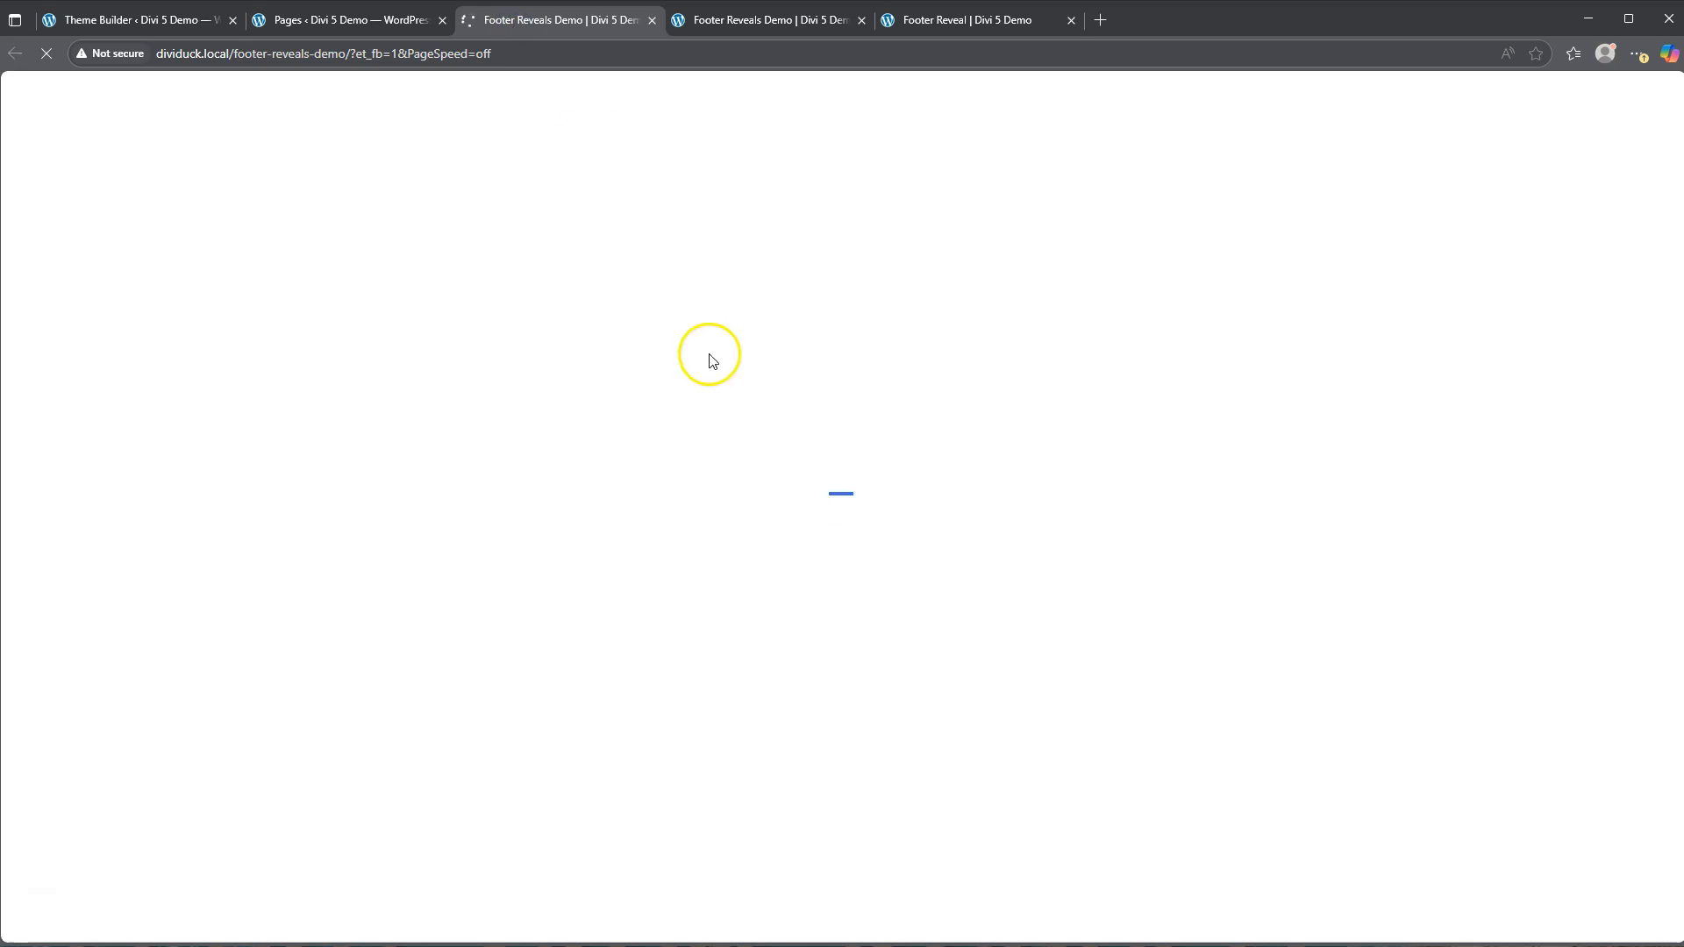
# Step: Open the settings of the page's last section, the one holding the "From the Kitch" blog posts
pyautogui.scroll(-10, 814, 523)
pyautogui.scroll(-15, 815, 524)
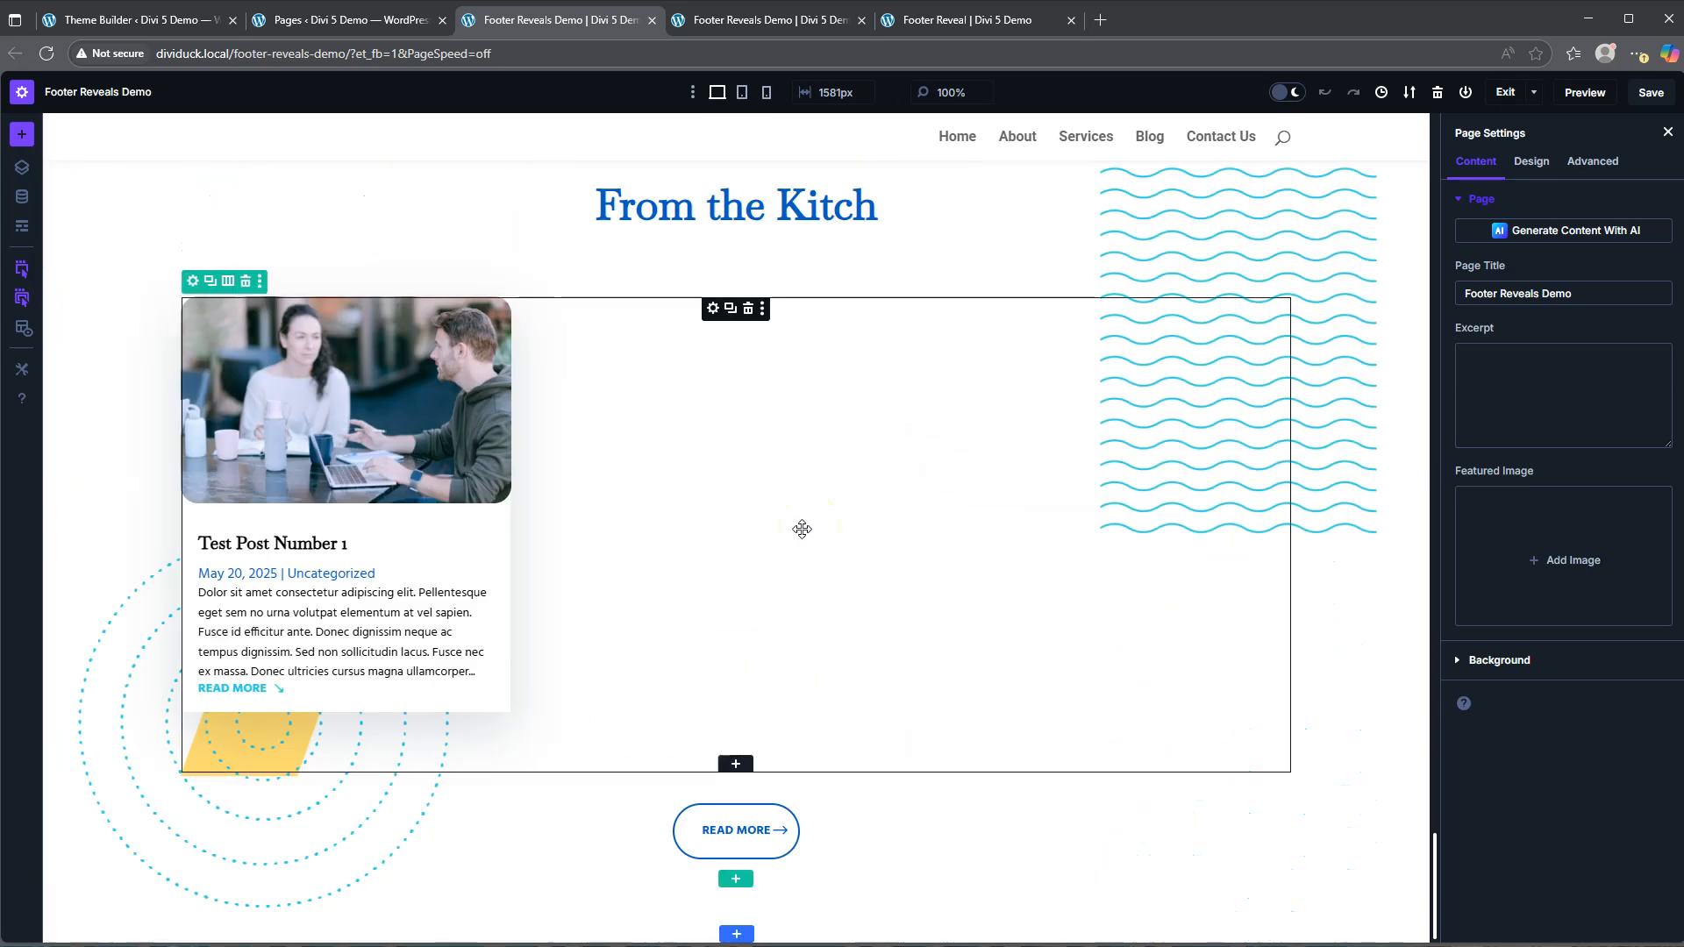
pyautogui.scroll(3, 123, 215)
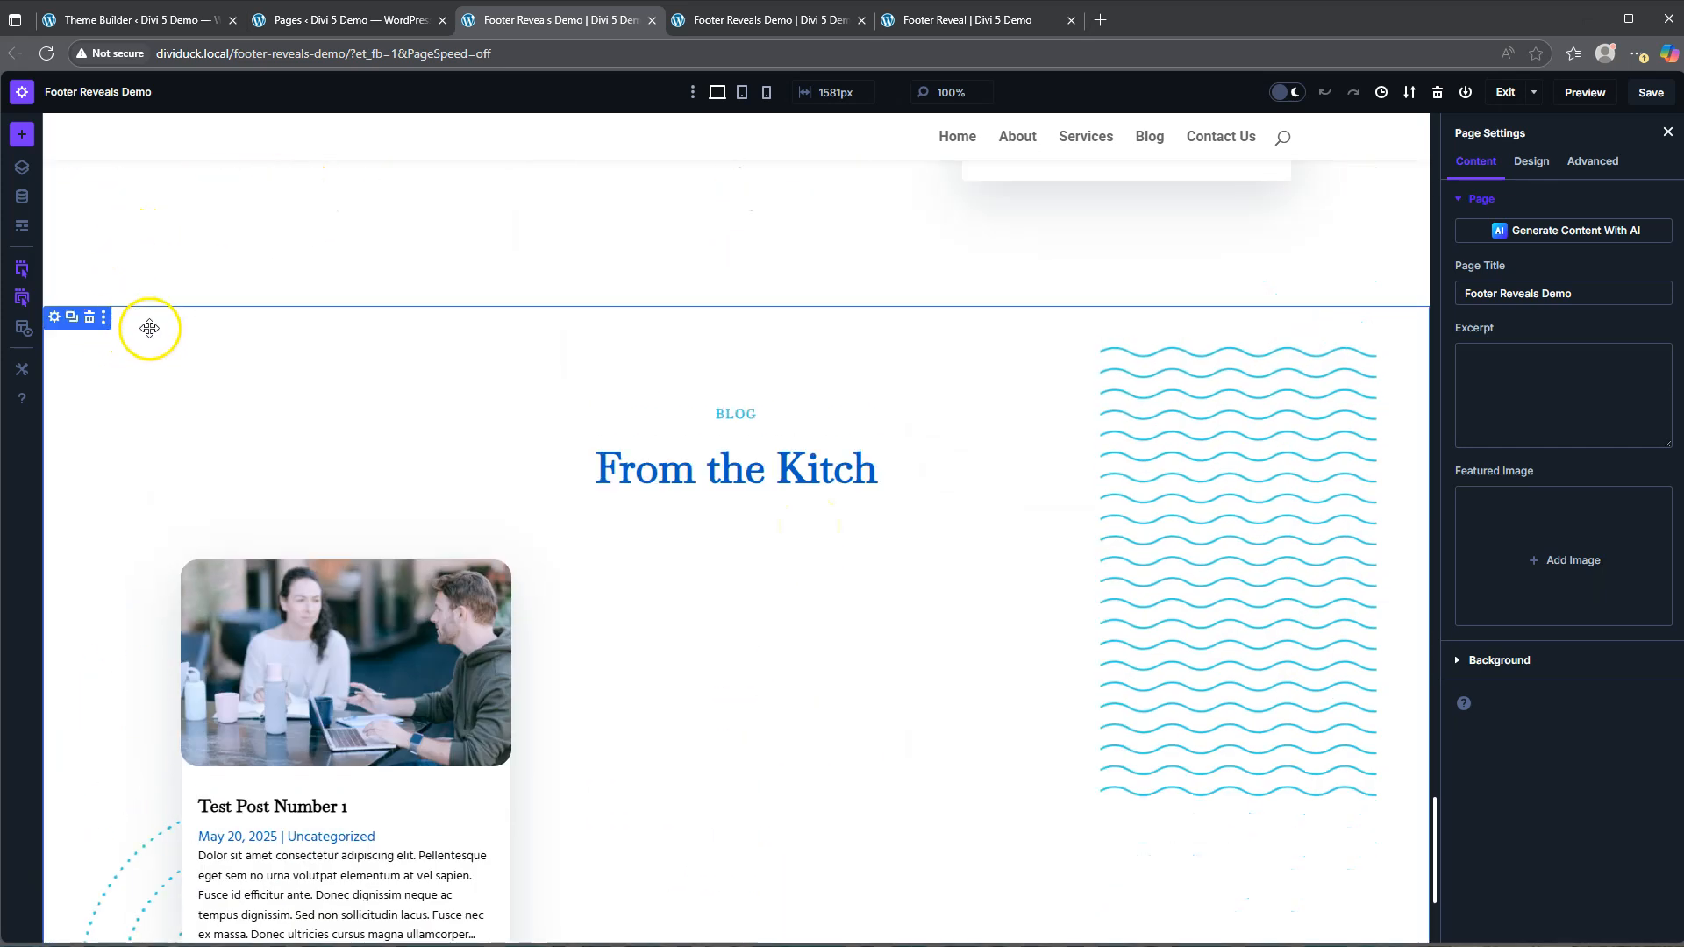
pyautogui.click(150, 328)
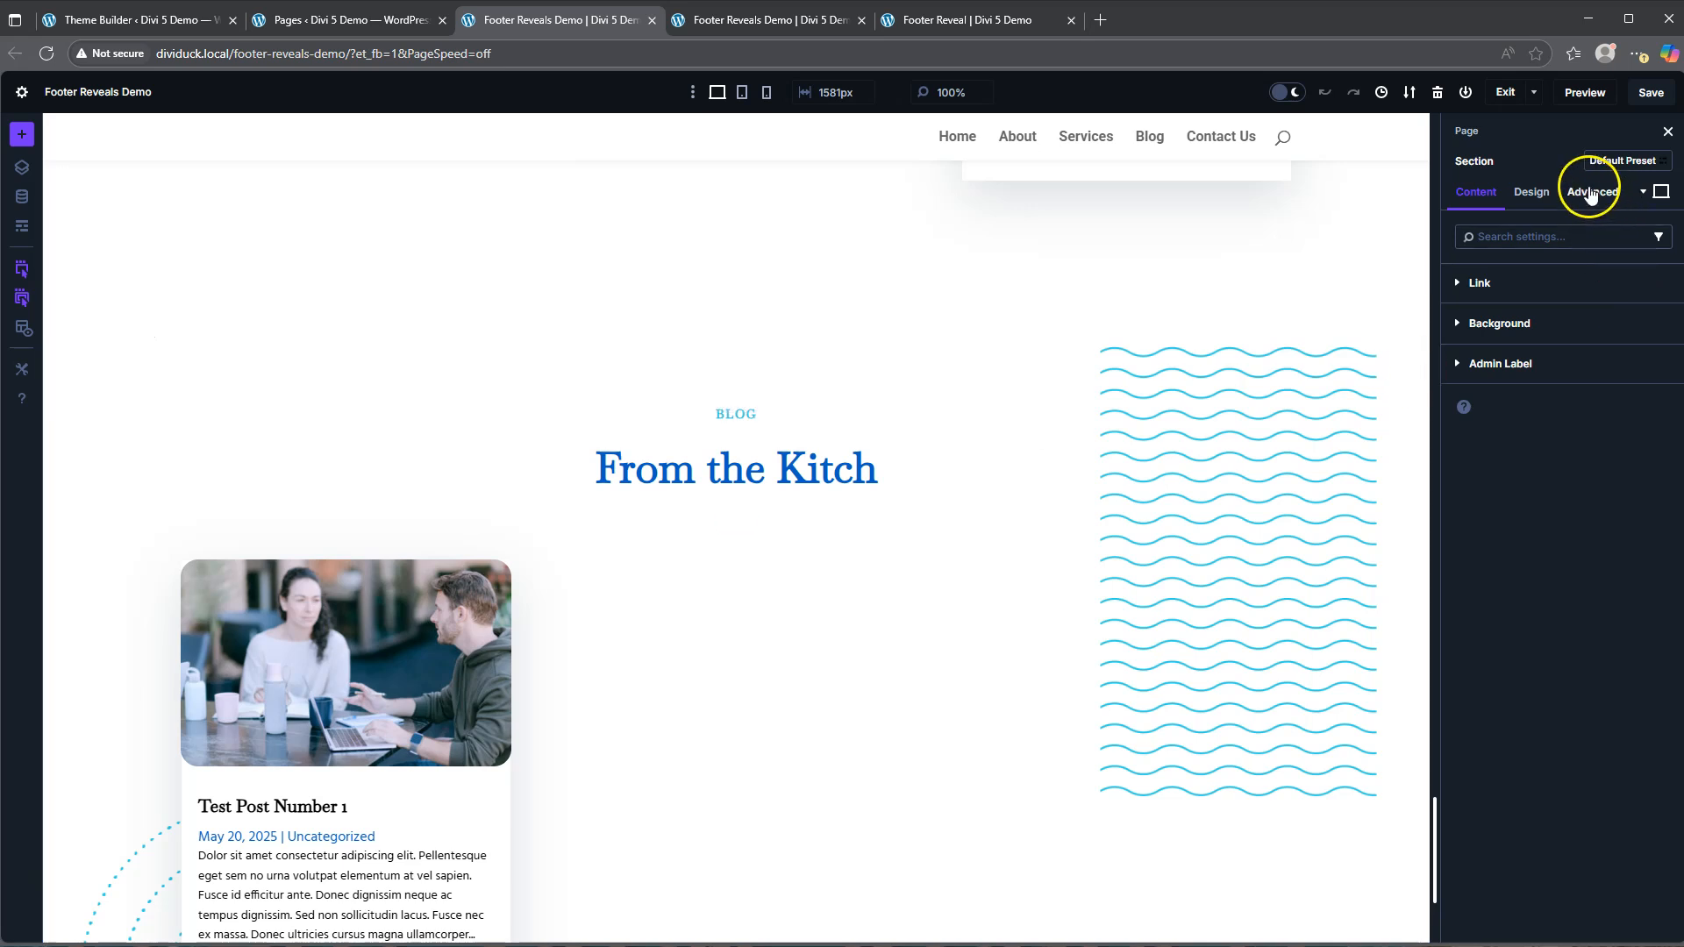
# Step: Unlink the blog section's border radius corners, set both bottom corners to 125 px, and save the page
pyautogui.click(1532, 192)
pyautogui.click(1479, 452)
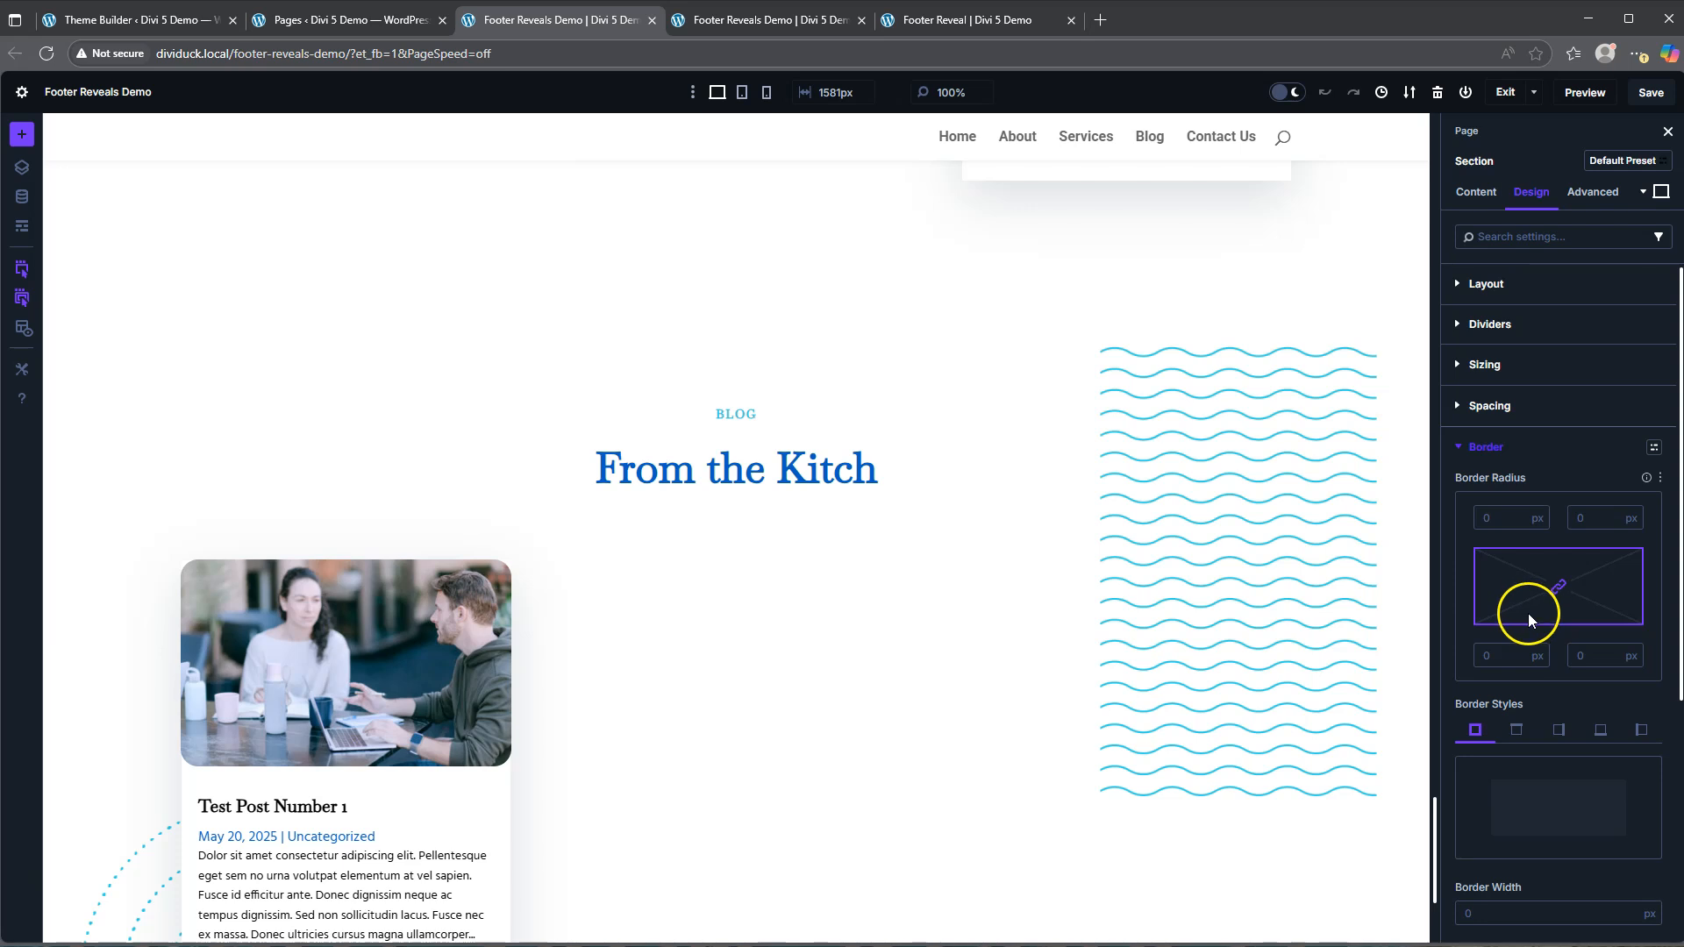
pyautogui.click(1559, 586)
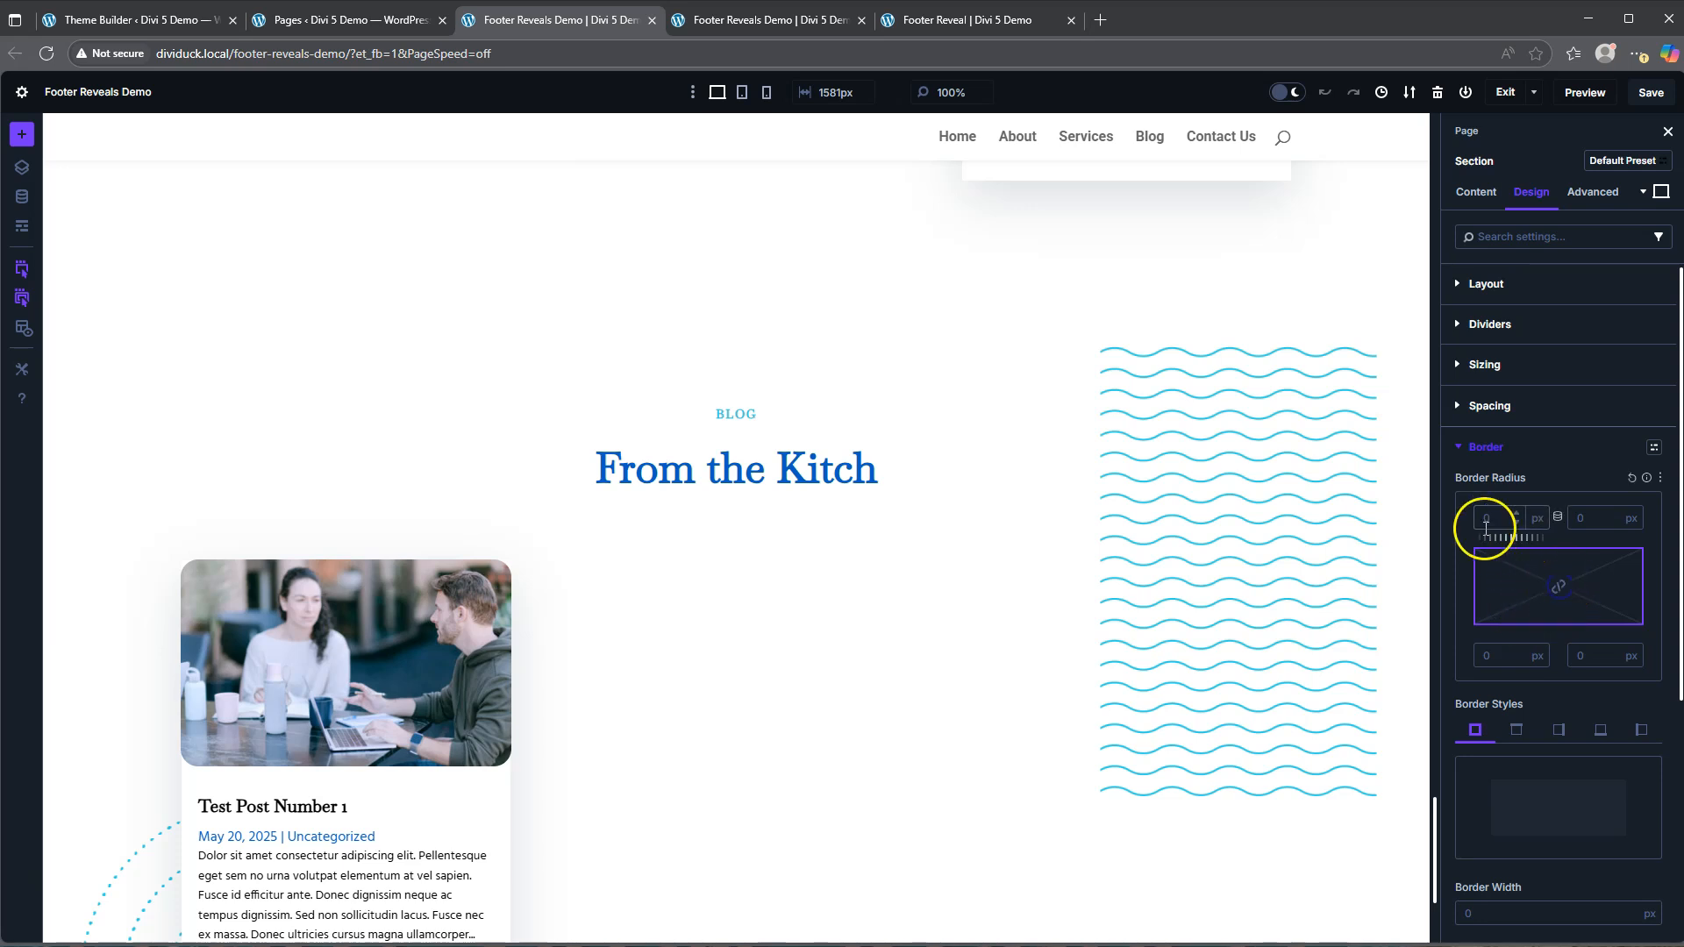
pyautogui.click(1499, 656)
pyautogui.write('125')
pyautogui.click(1595, 657)
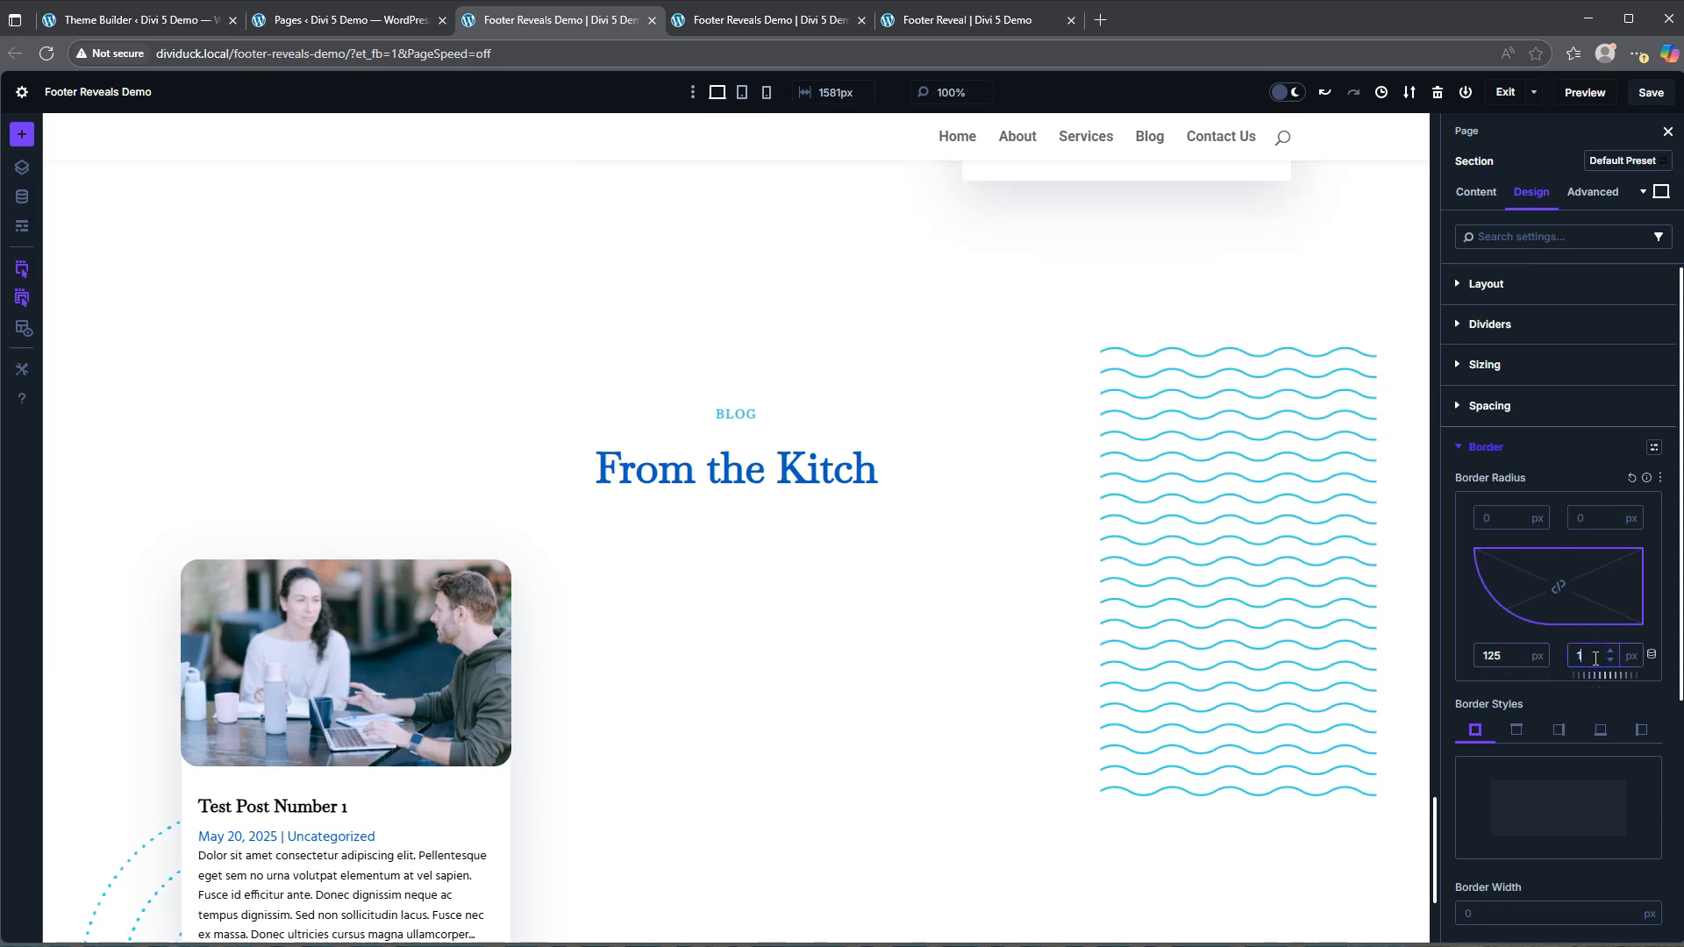
pyautogui.write('125')
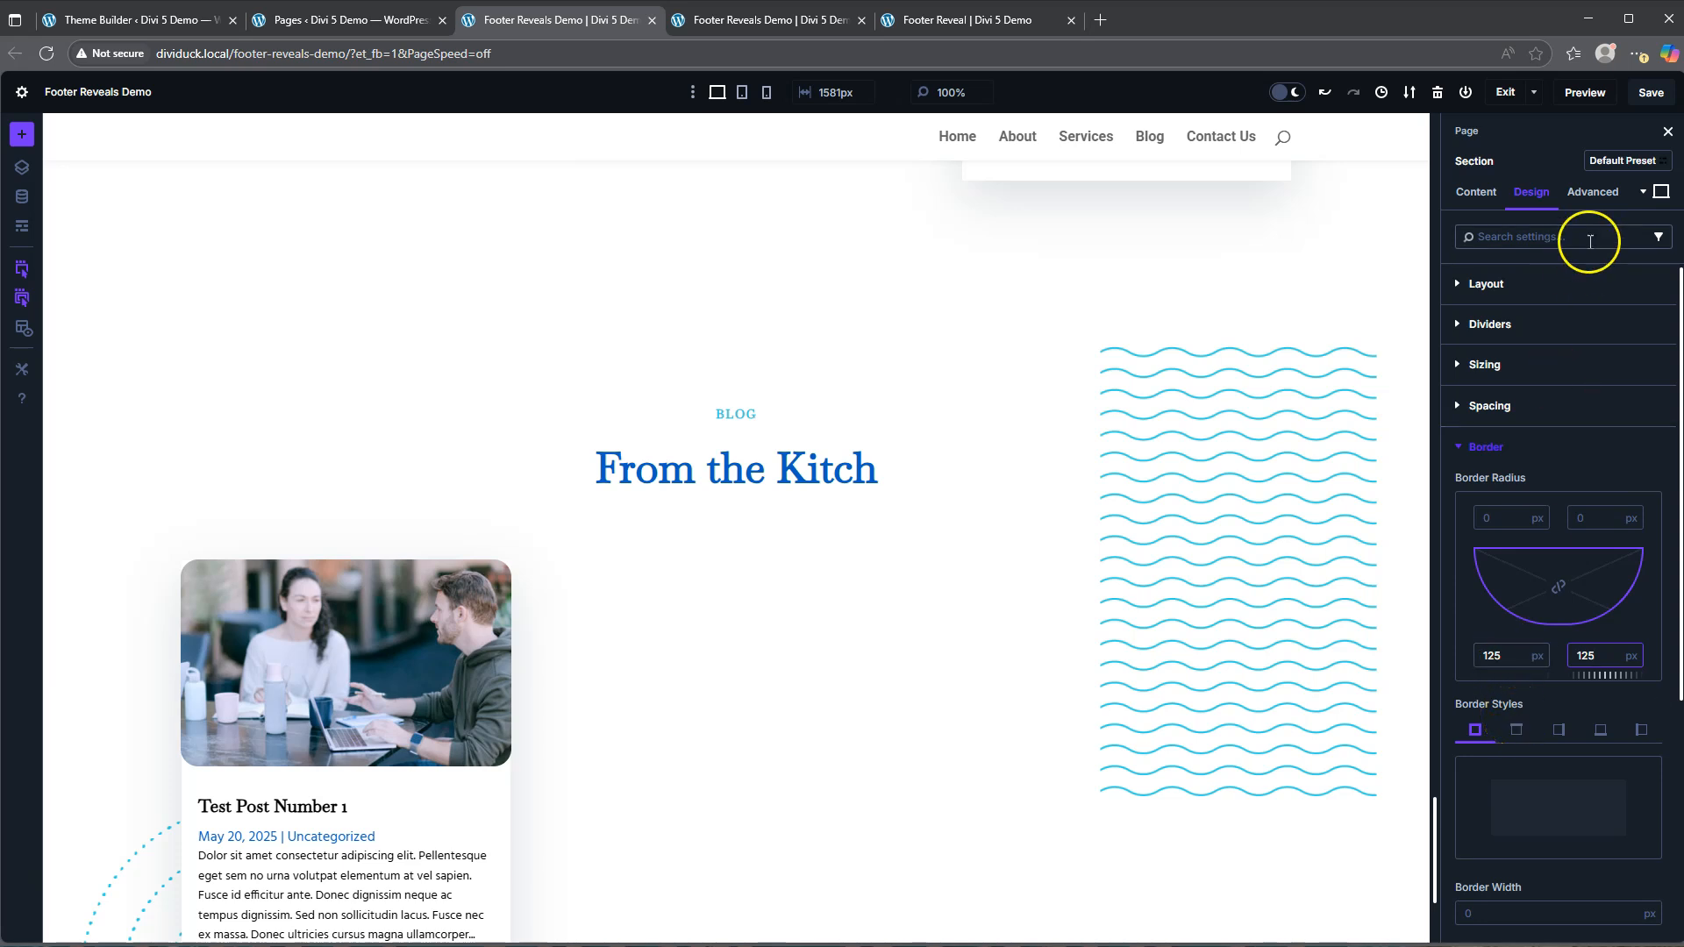
pyautogui.click(1646, 95)
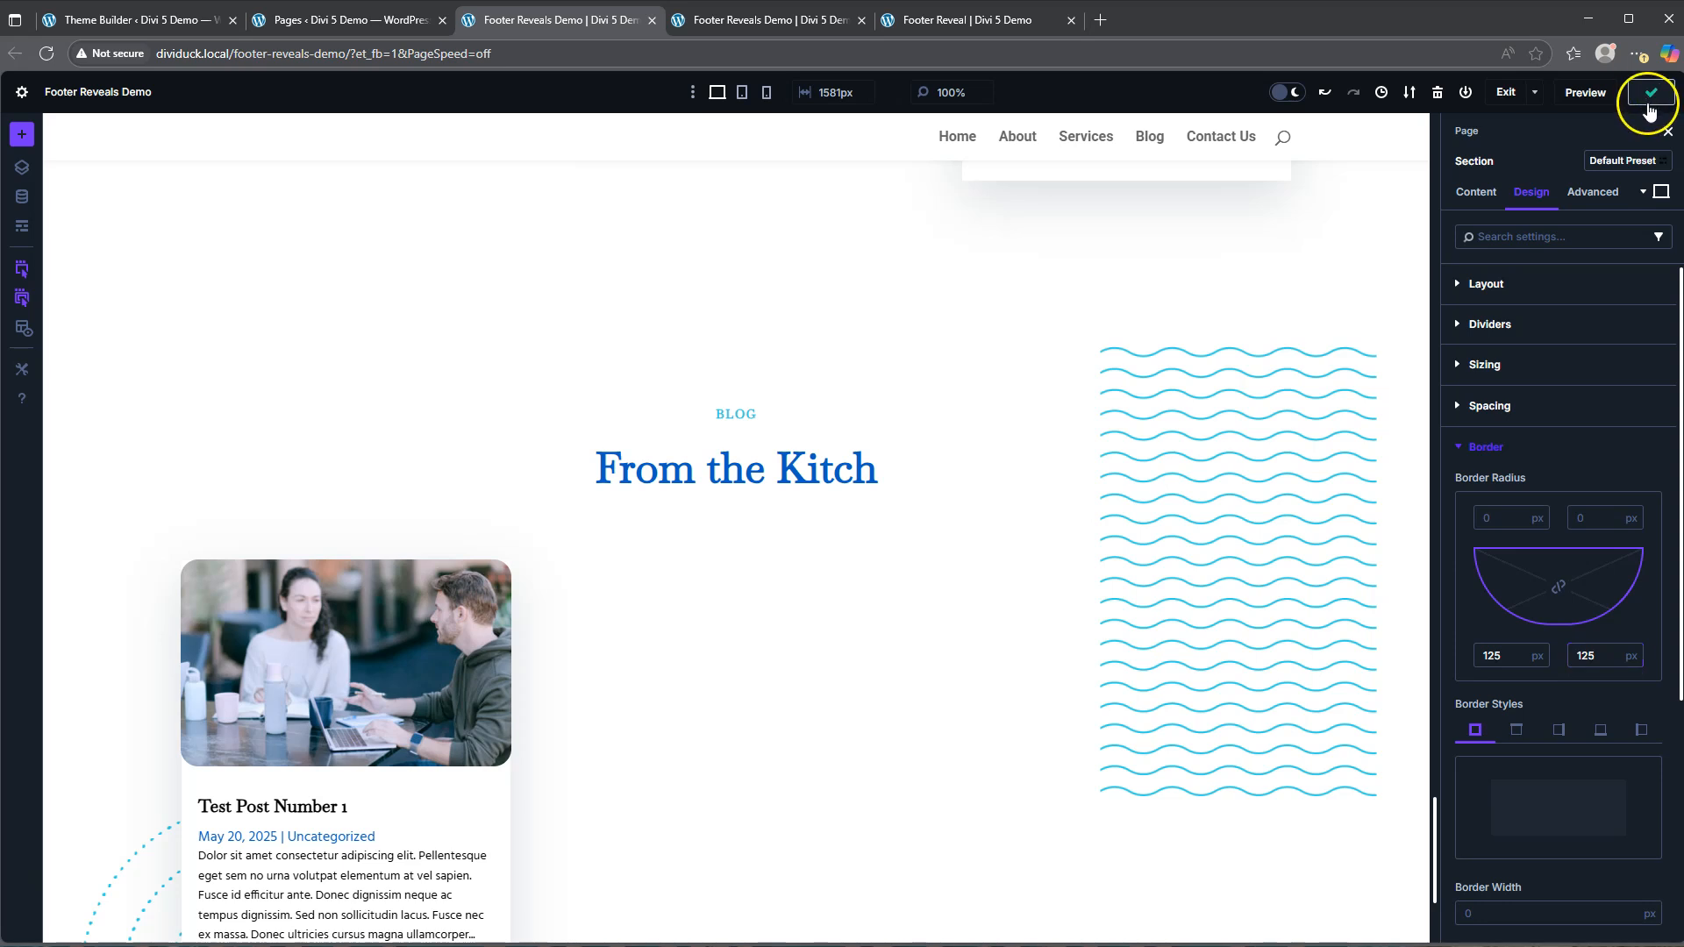
# Step: Reload the published Footer Reveals Demo page and check the bottom corners of the blog section
pyautogui.click(766, 19)
pyautogui.scroll(8, 745, 451)
pyautogui.scroll(3, 746, 454)
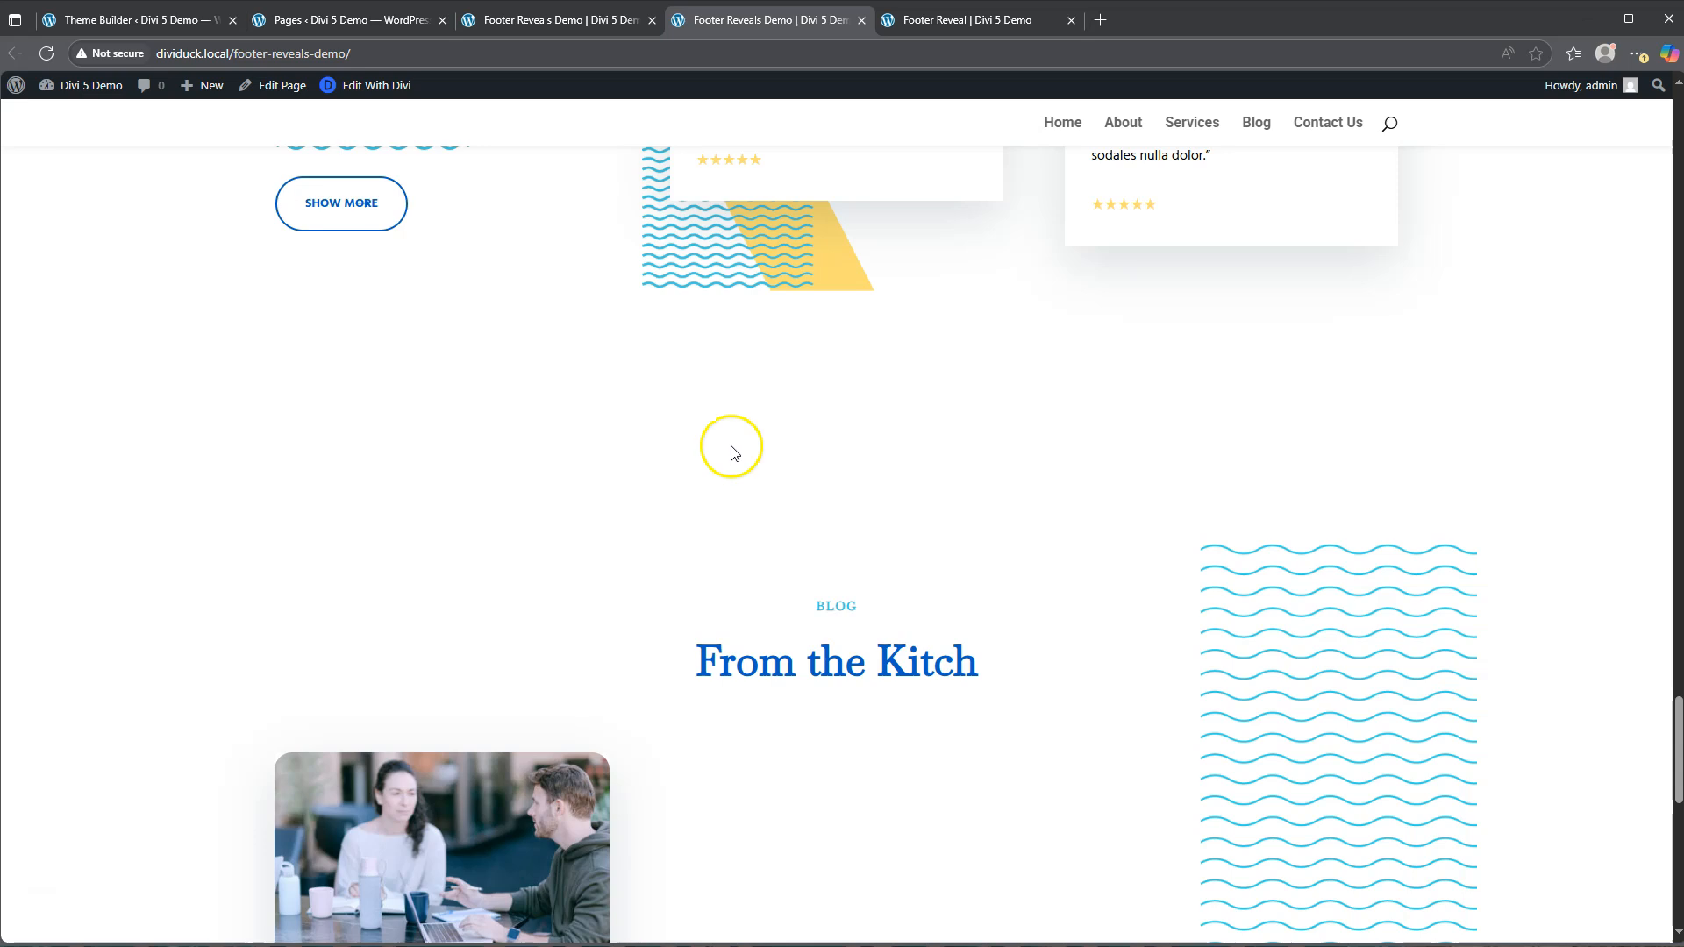
pyautogui.click(46, 53)
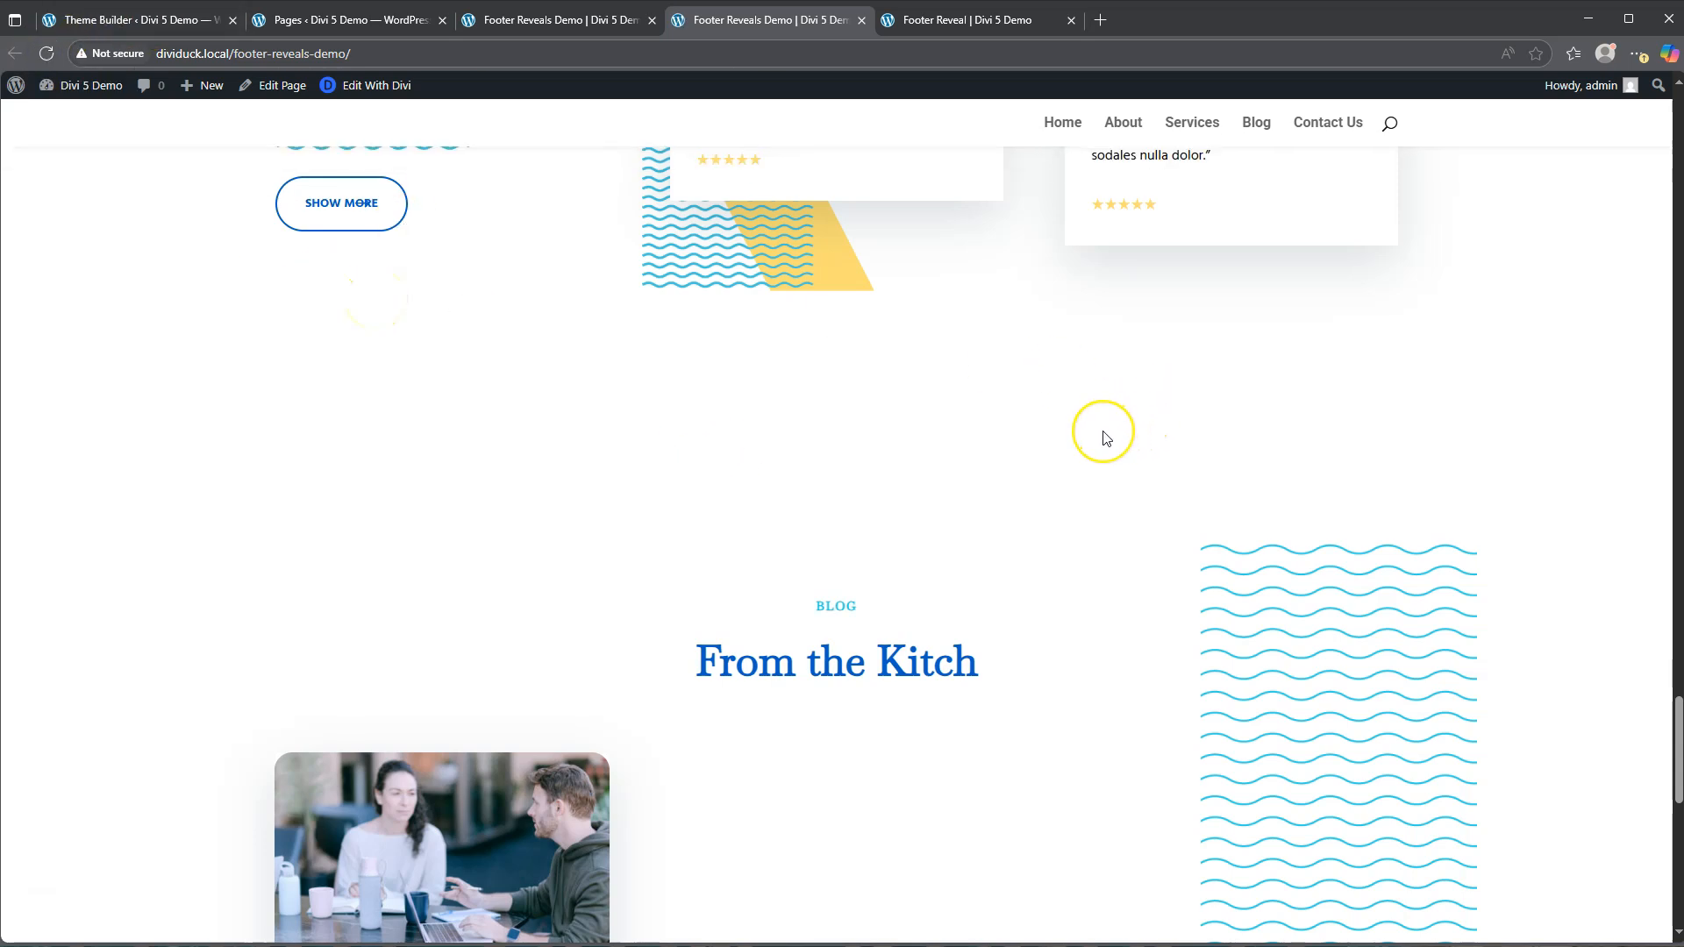
pyautogui.scroll(-2, 1107, 439)
pyautogui.scroll(-6, 1107, 439)
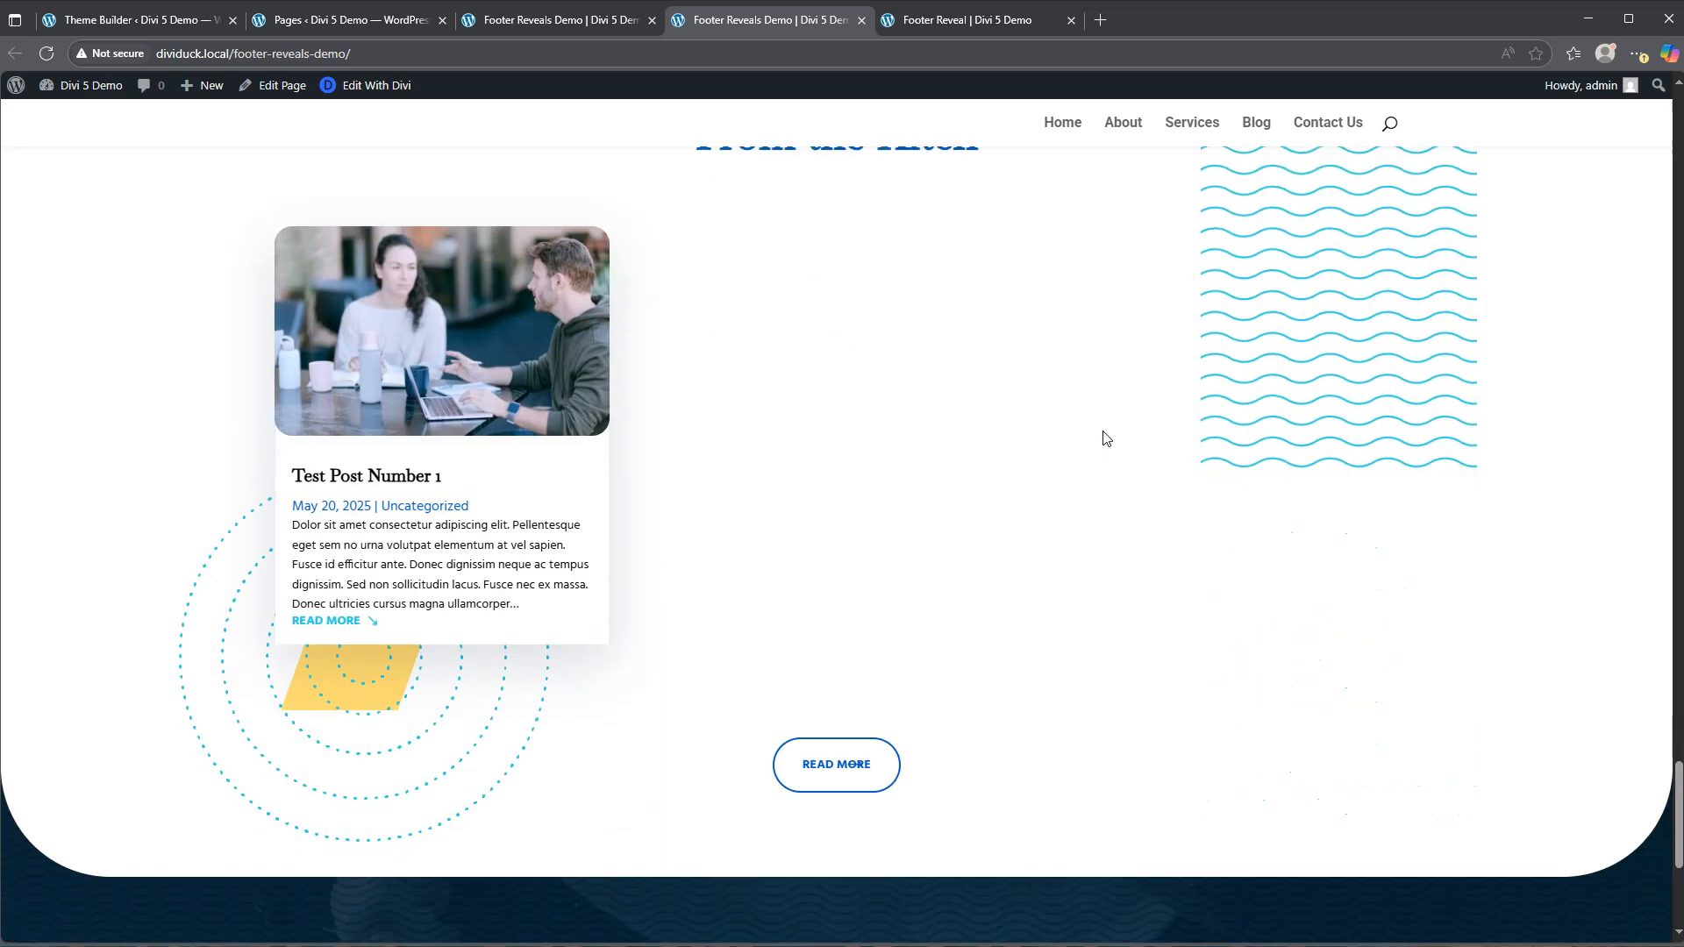
# Step: Examine how the blog section's bottom corners meet the top edge of the footer at the page's end
pyautogui.click(1127, 464)
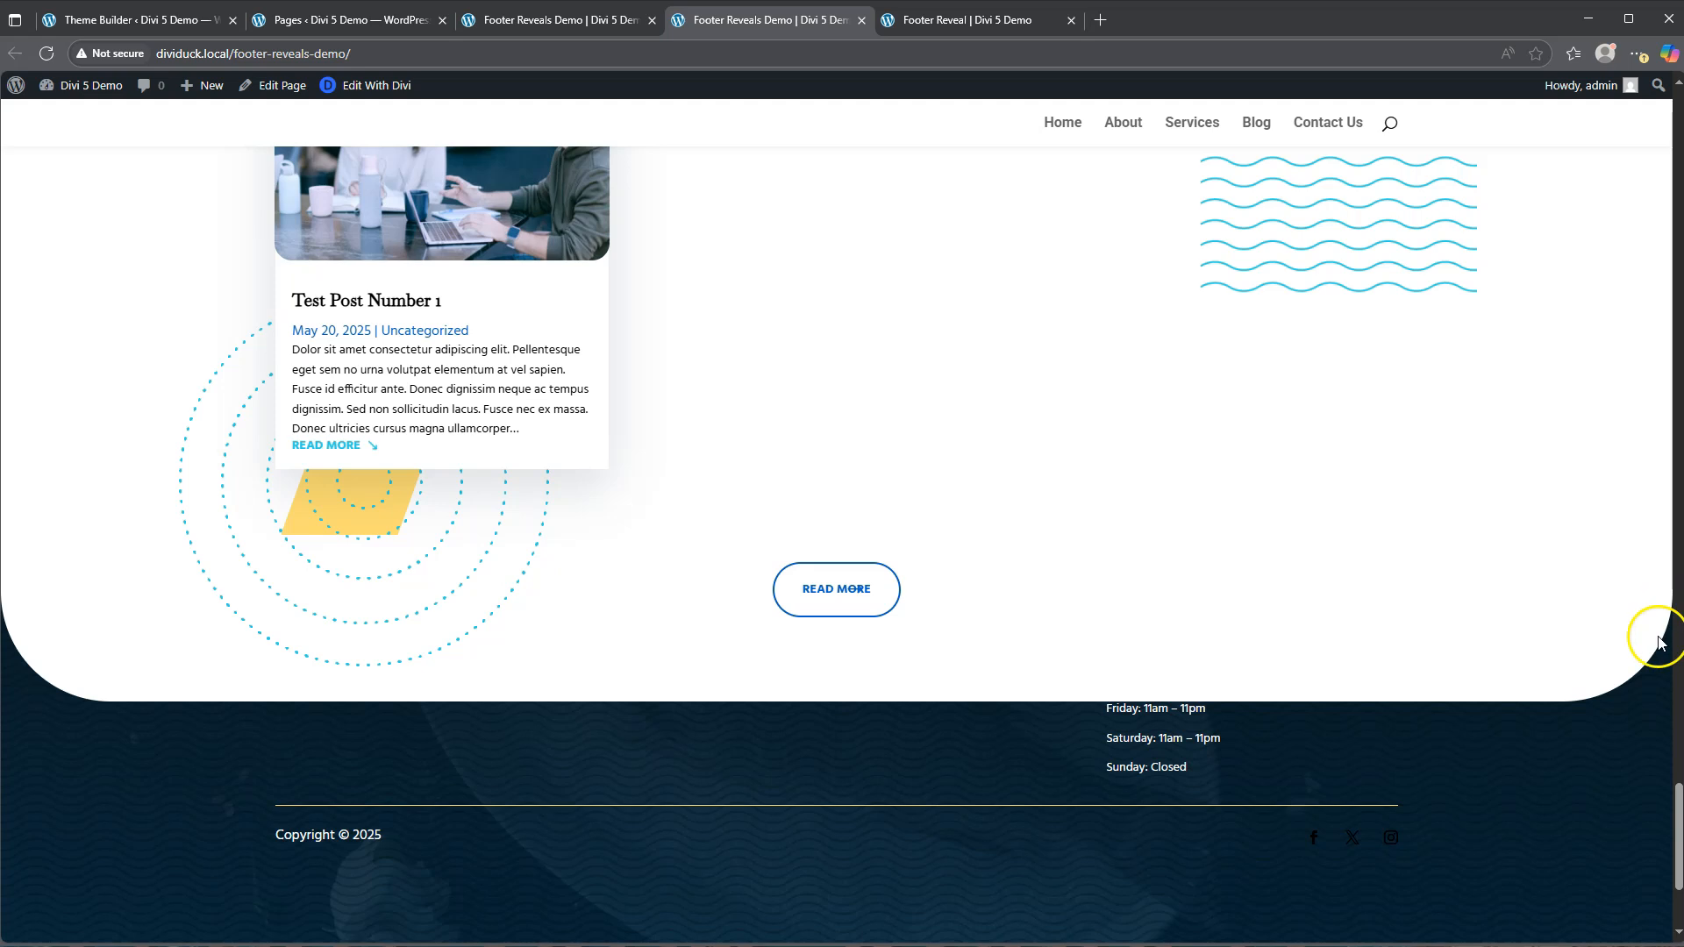
pyautogui.scroll(-1, 1309, 676)
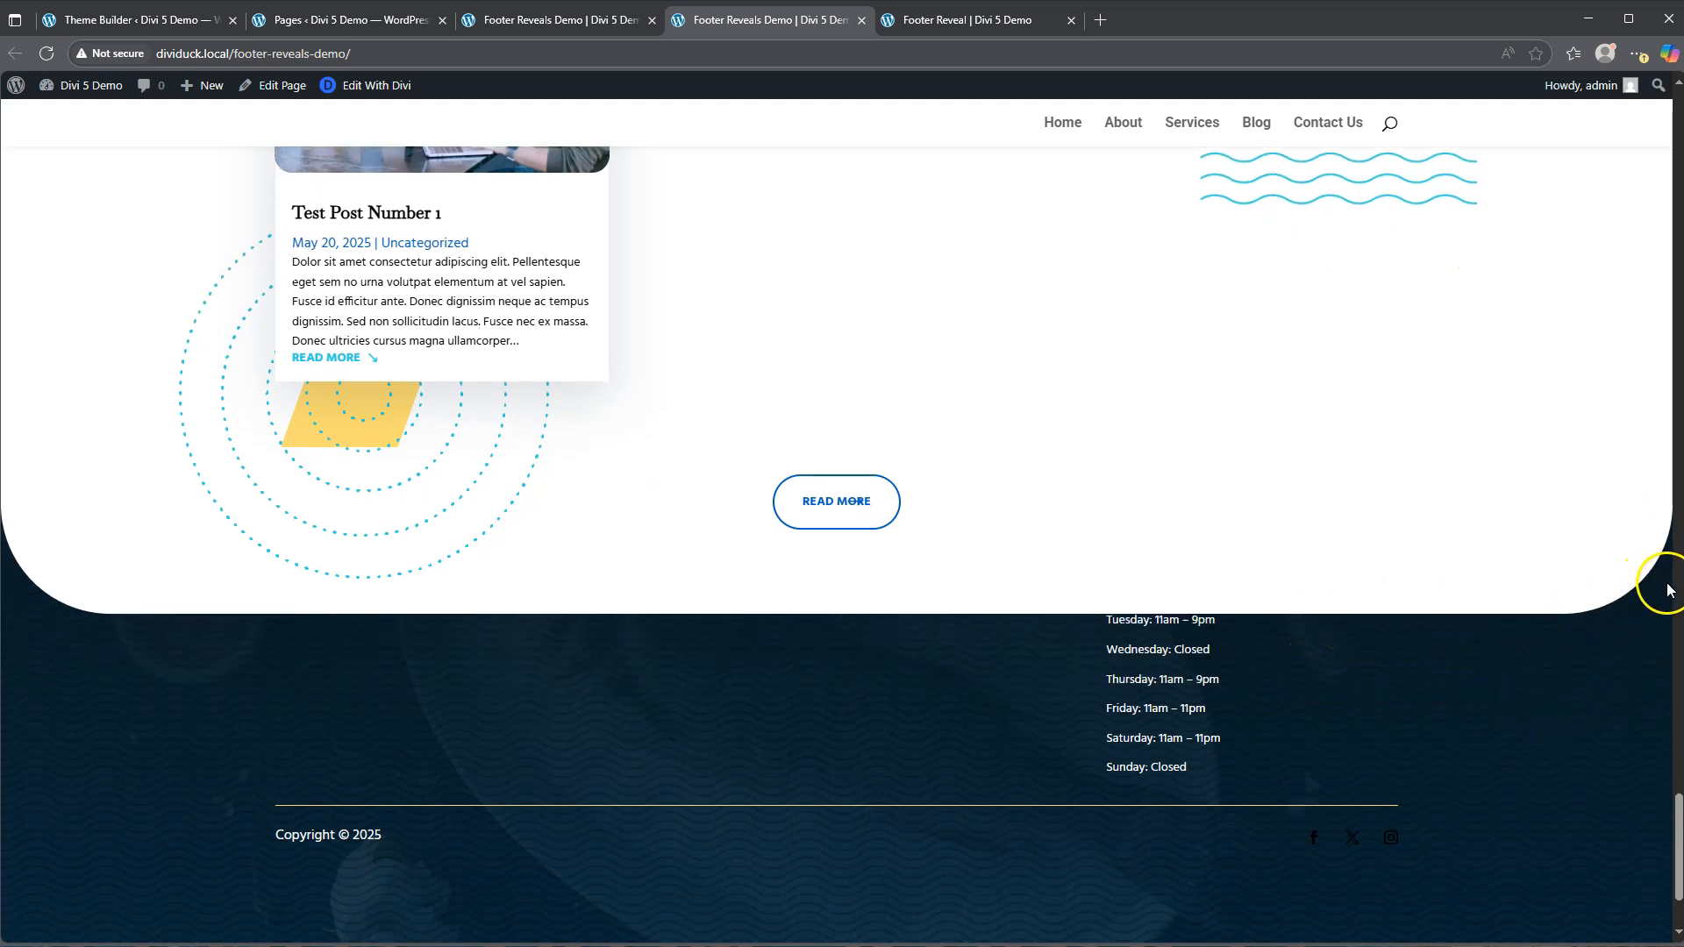
pyautogui.scroll(-2, 1370, 656)
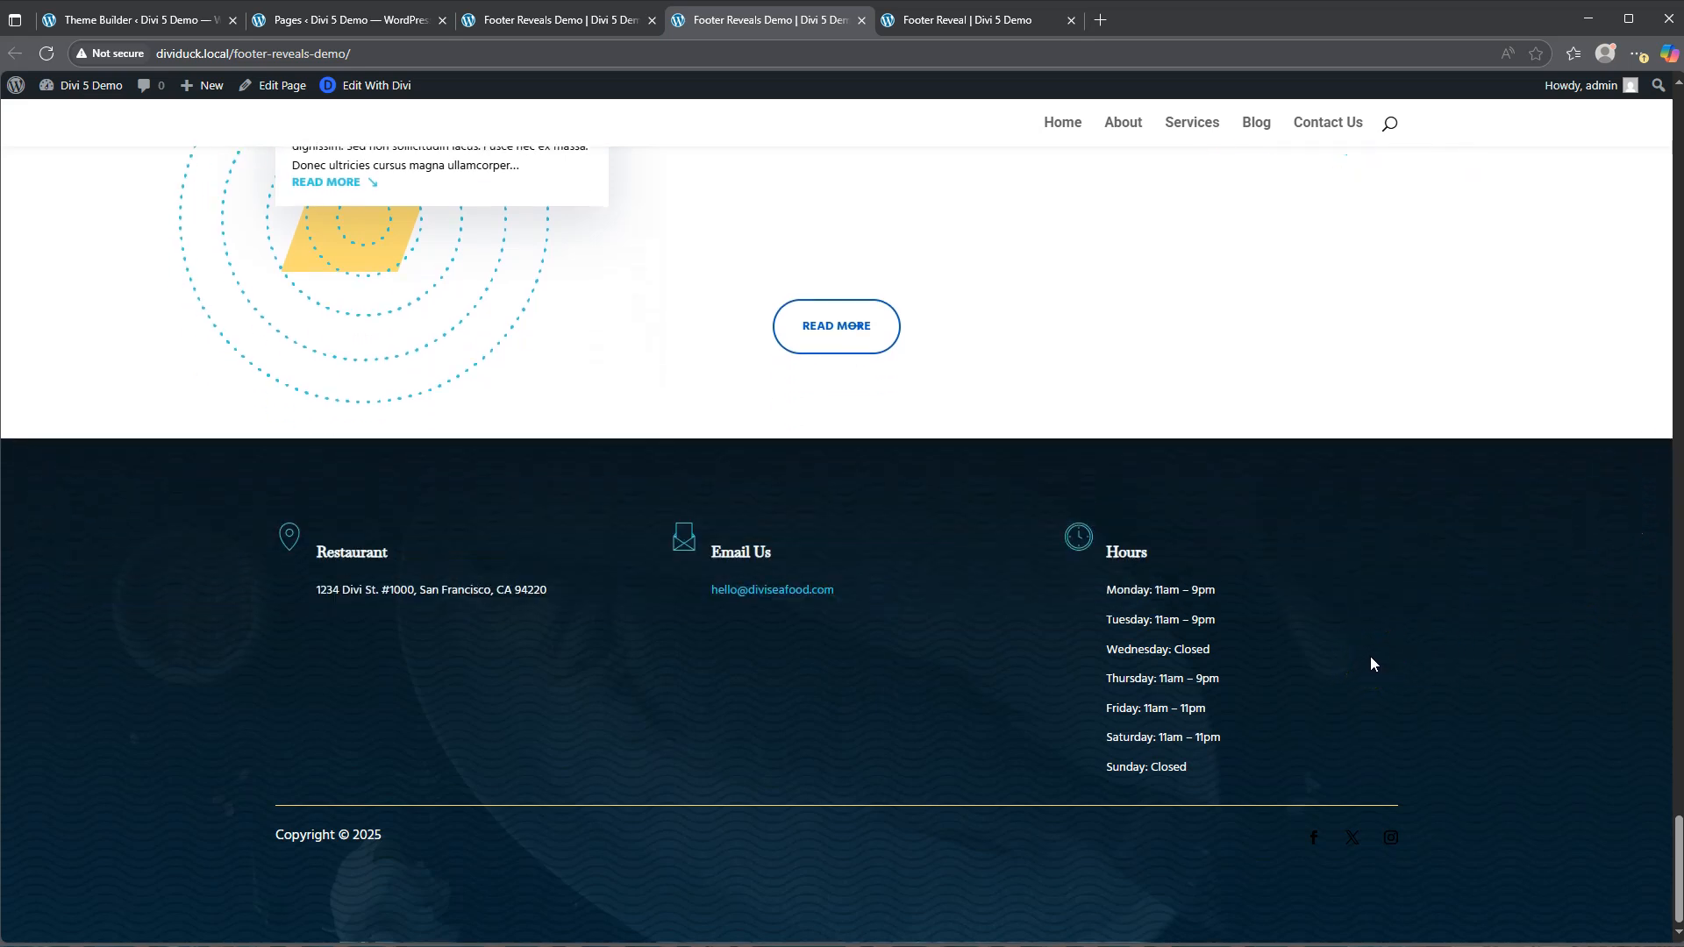
pyautogui.scroll(4, 1370, 656)
pyautogui.scroll(-4, 1373, 664)
pyautogui.scroll(2, 1371, 658)
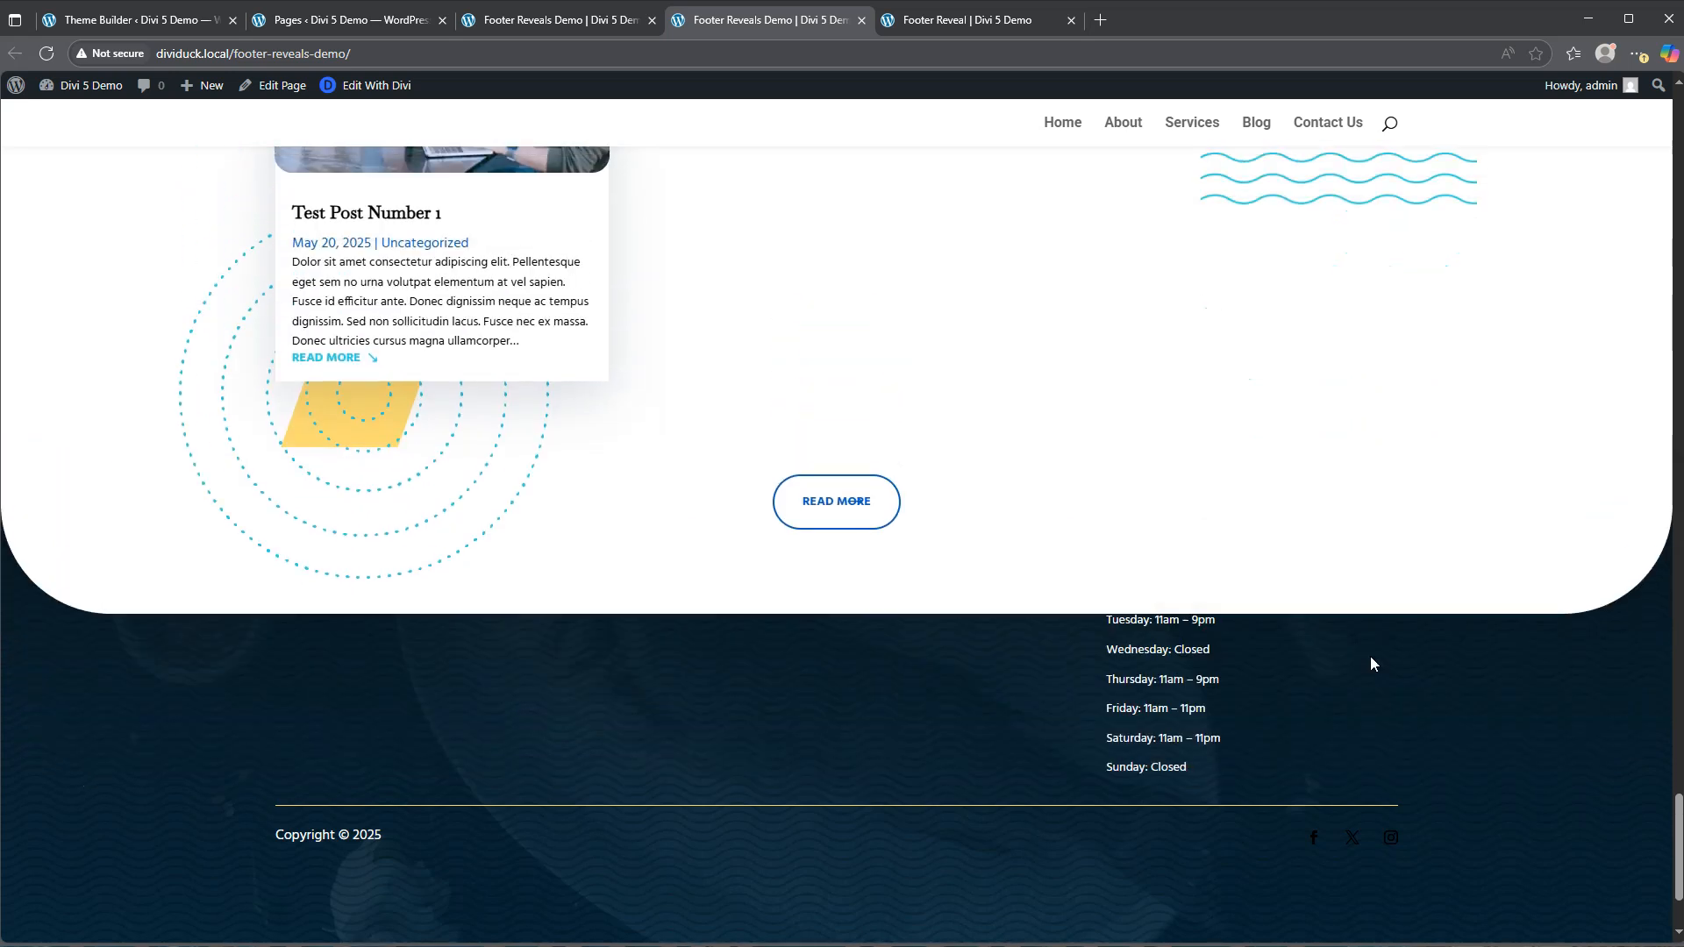
pyautogui.scroll(-2, 1371, 658)
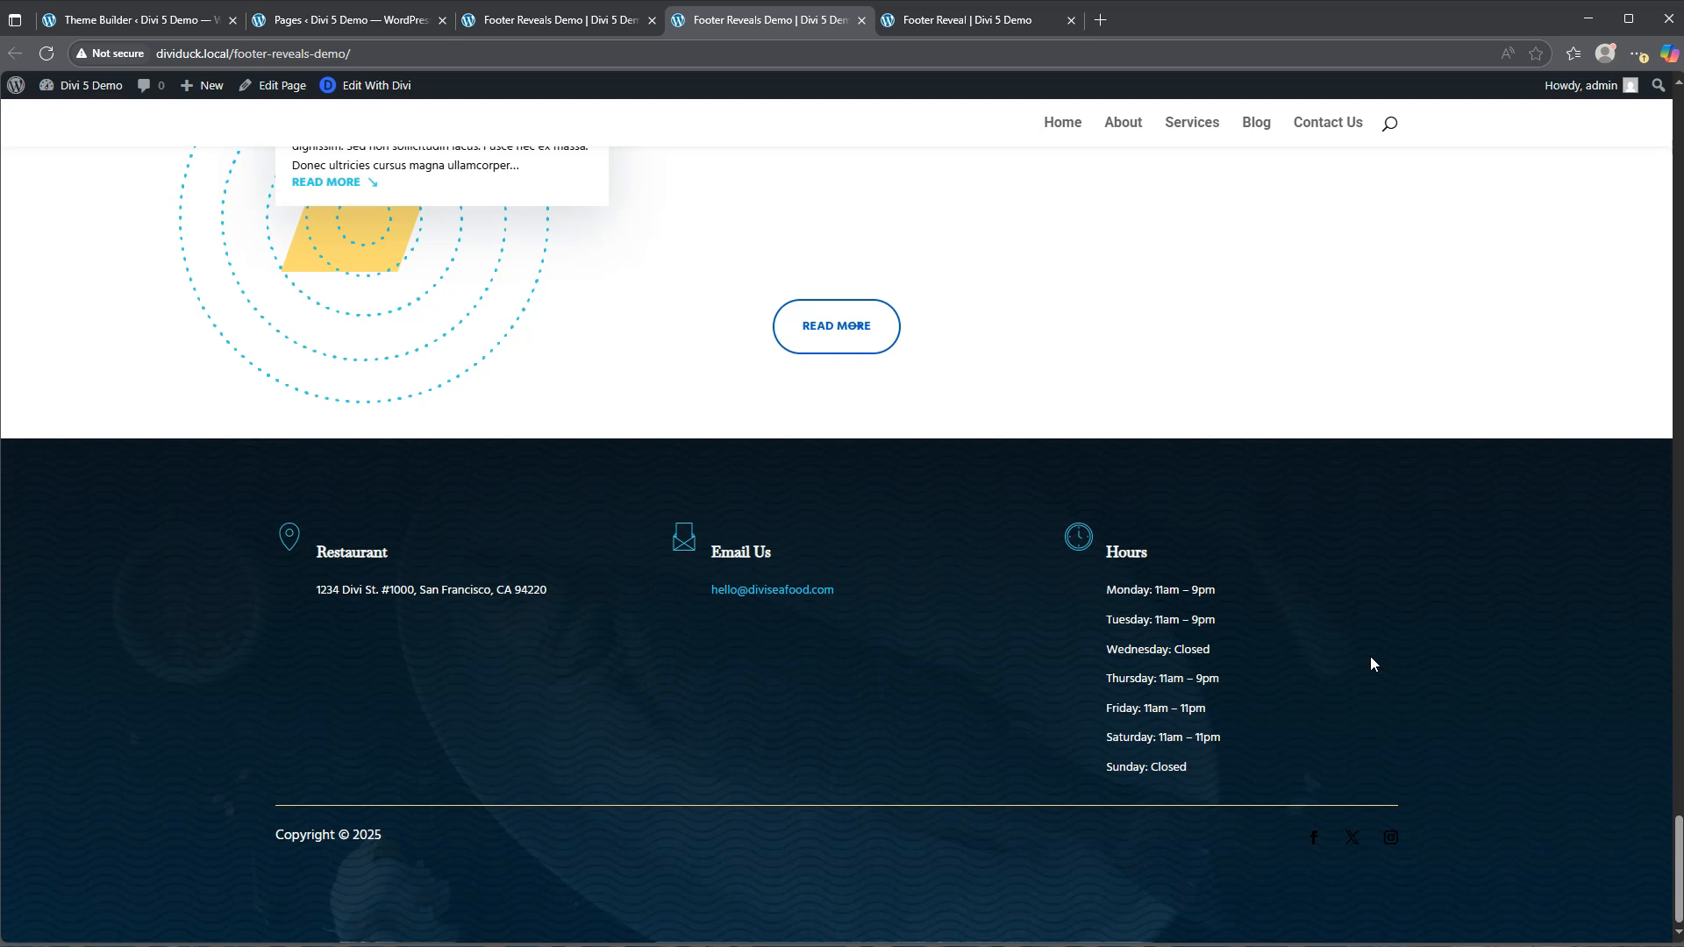
pyautogui.scroll(1, 1371, 664)
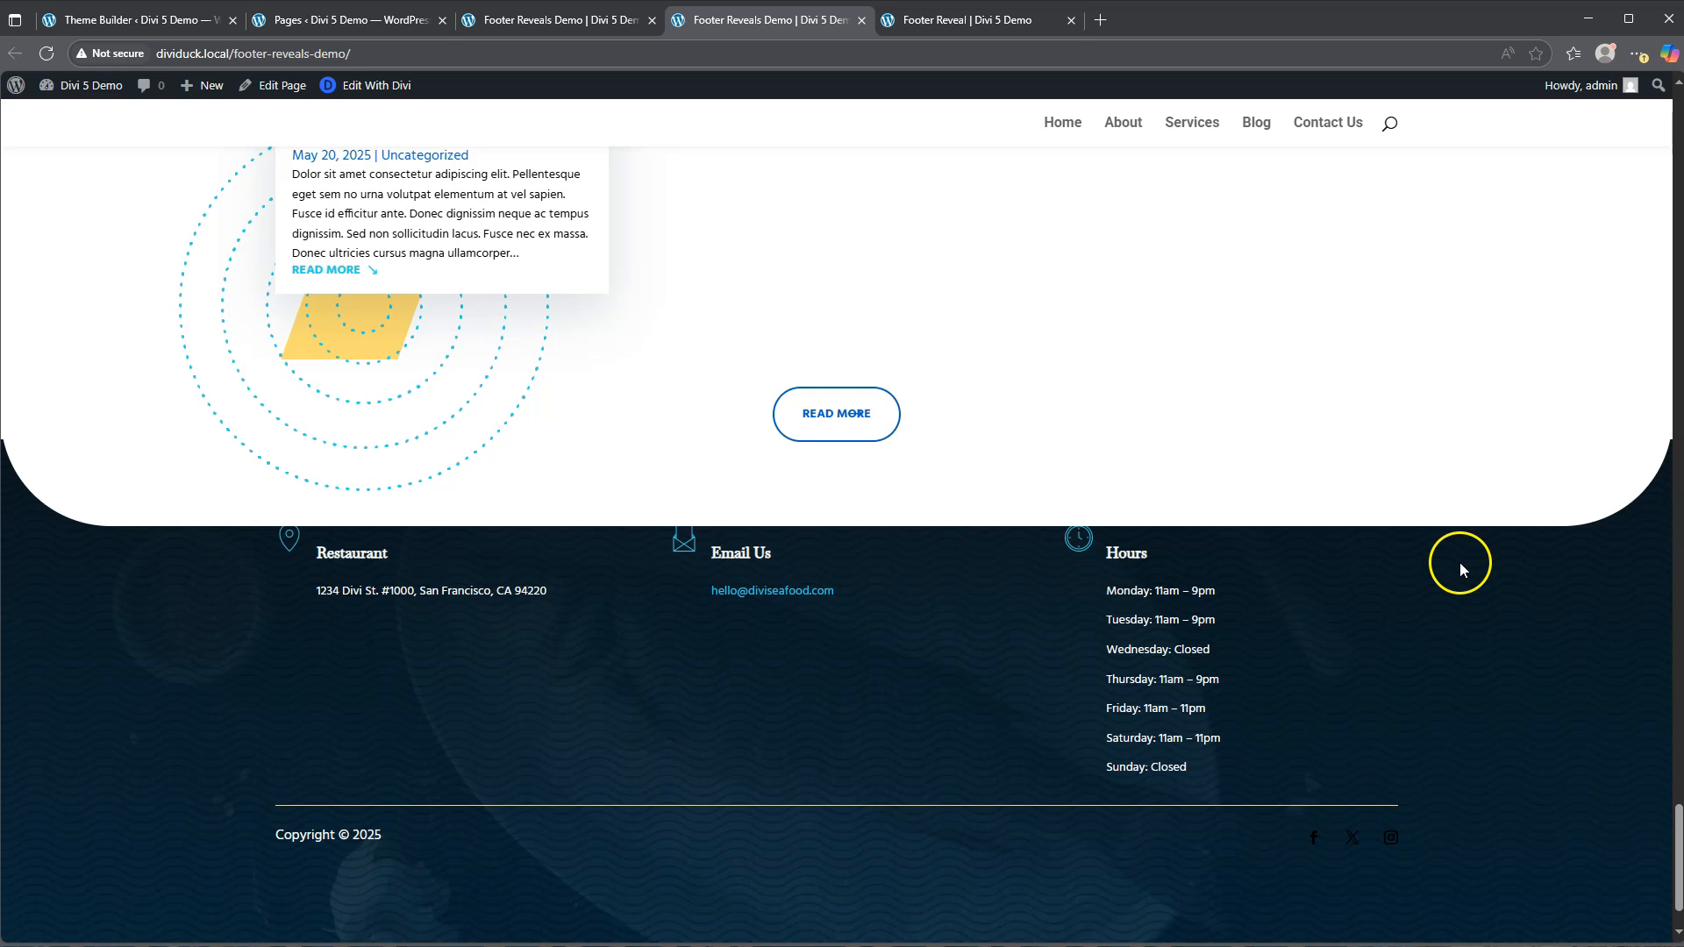
pyautogui.scroll(1, 1458, 601)
pyautogui.scroll(-2, 1458, 601)
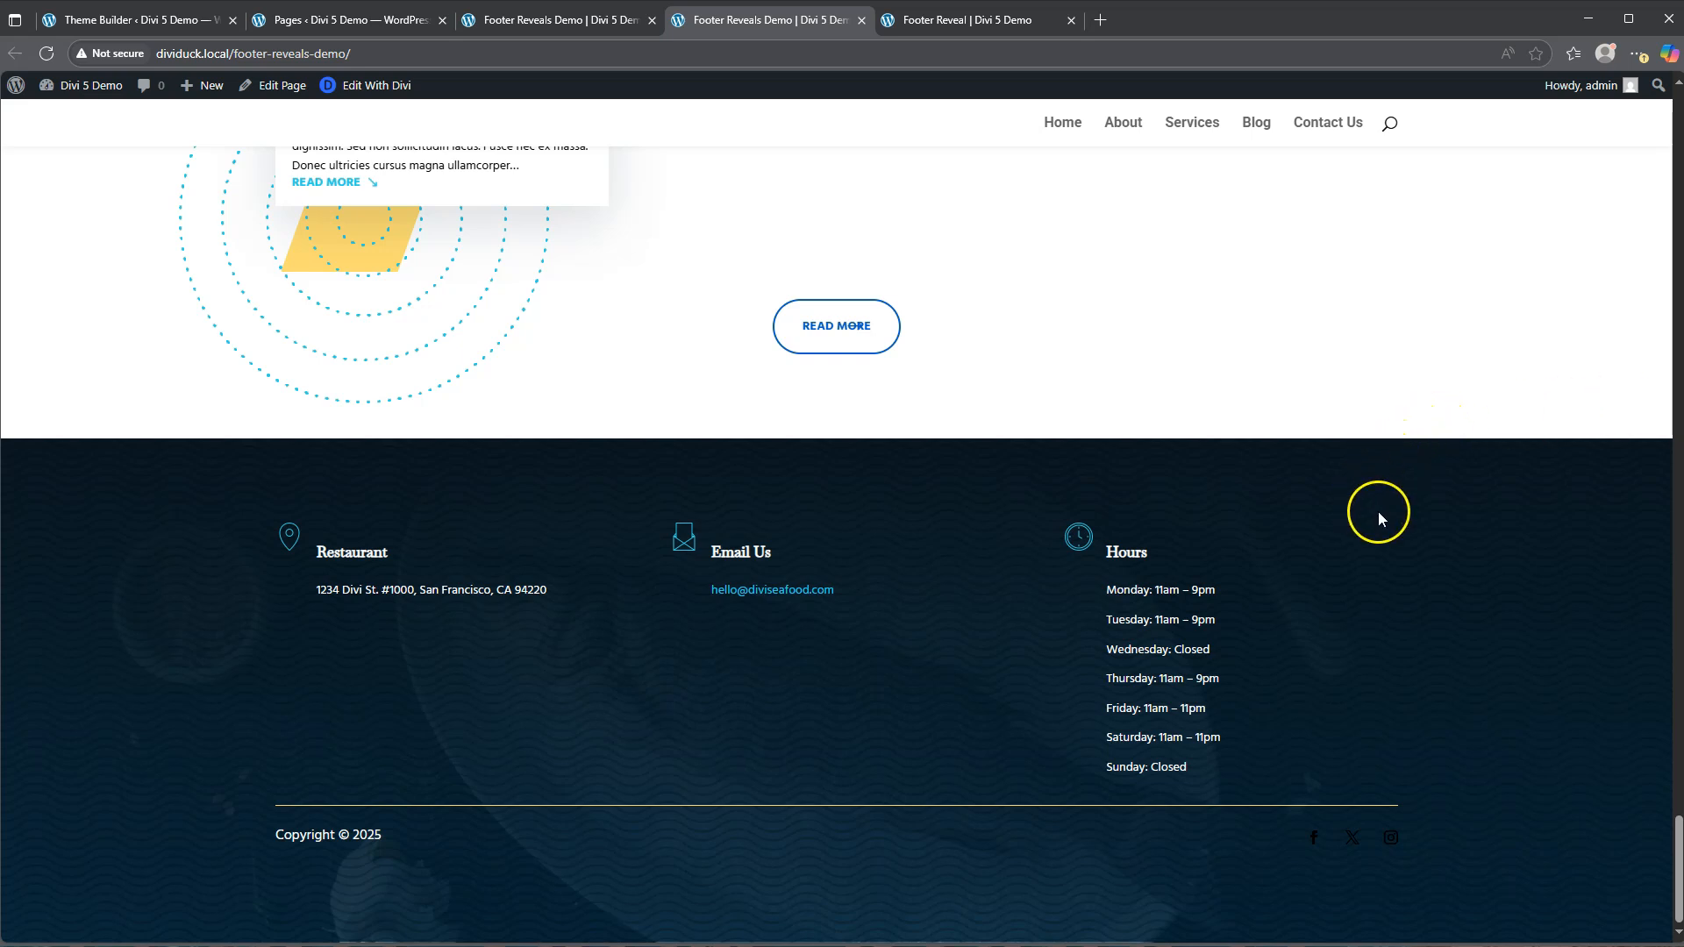
# Step: Return to the footer layout in the Theme Builder and expand the Footer section's rows in the layers view
pyautogui.click(131, 19)
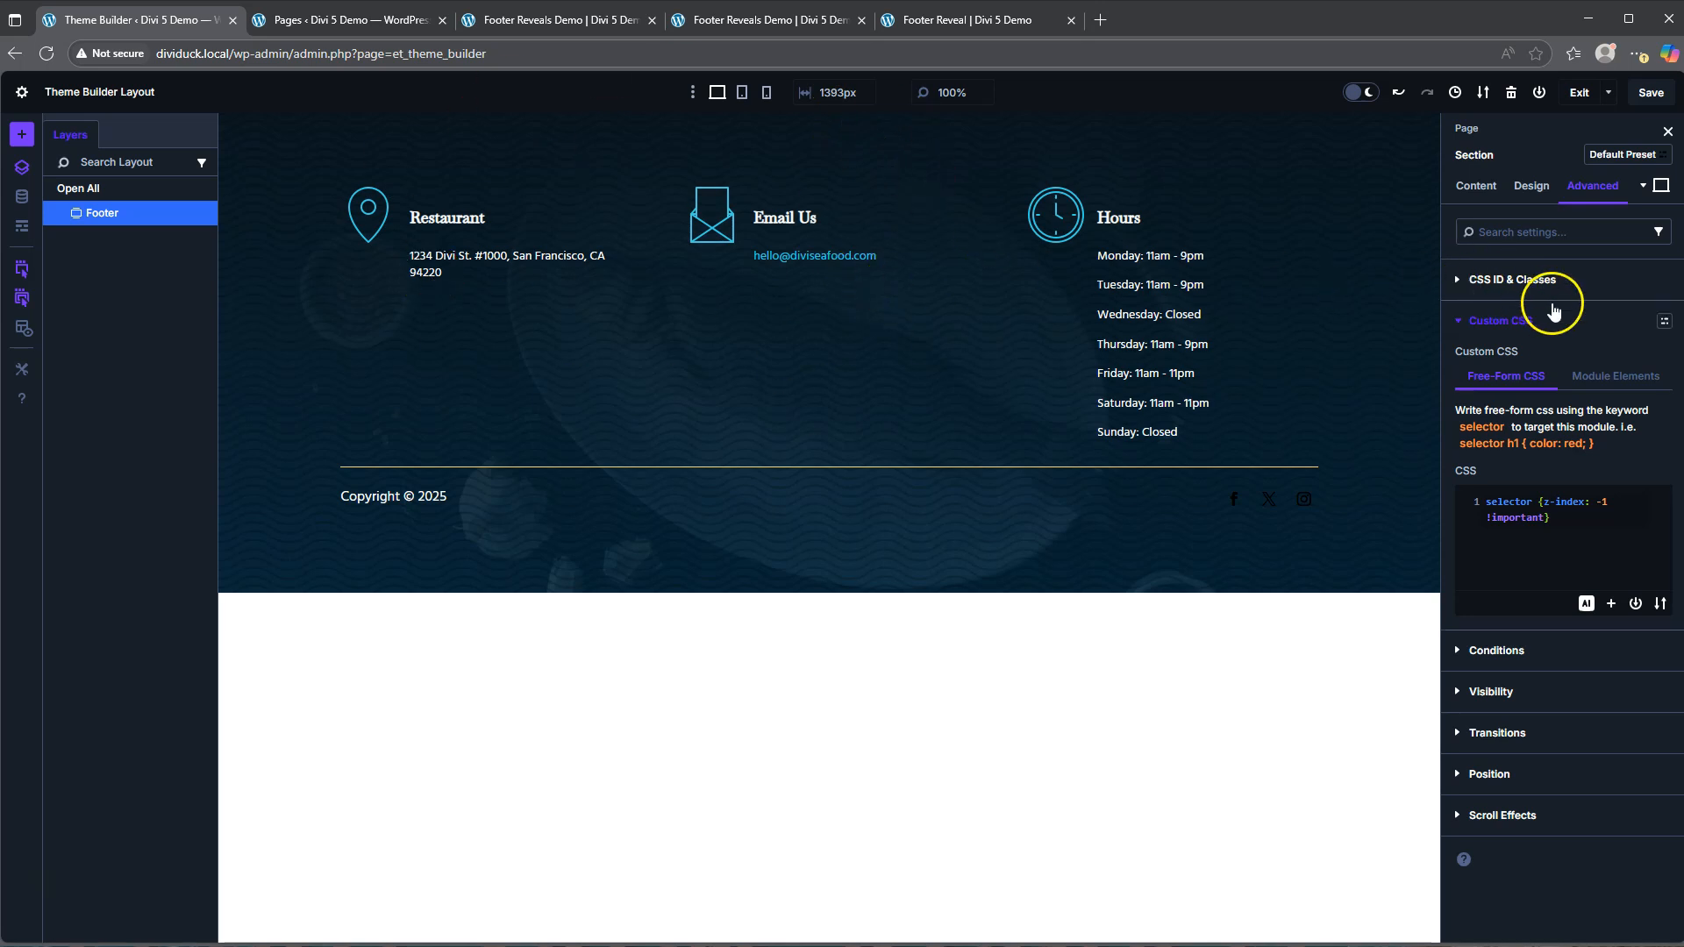
pyautogui.click(1531, 187)
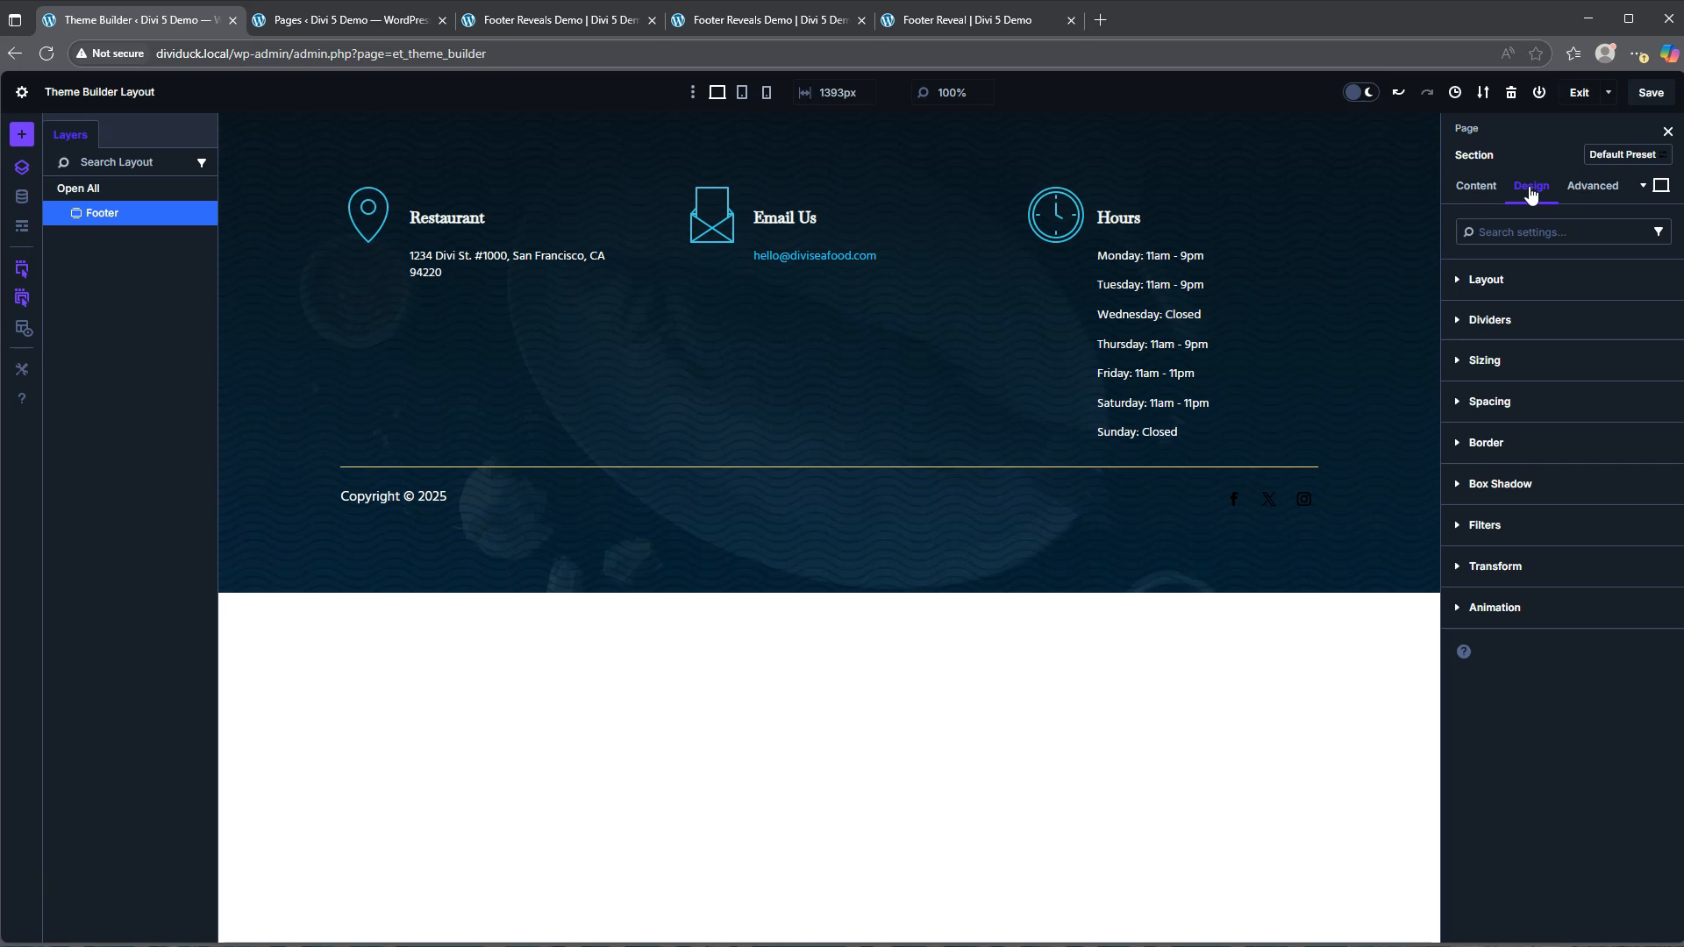
pyautogui.doubleClick(102, 214)
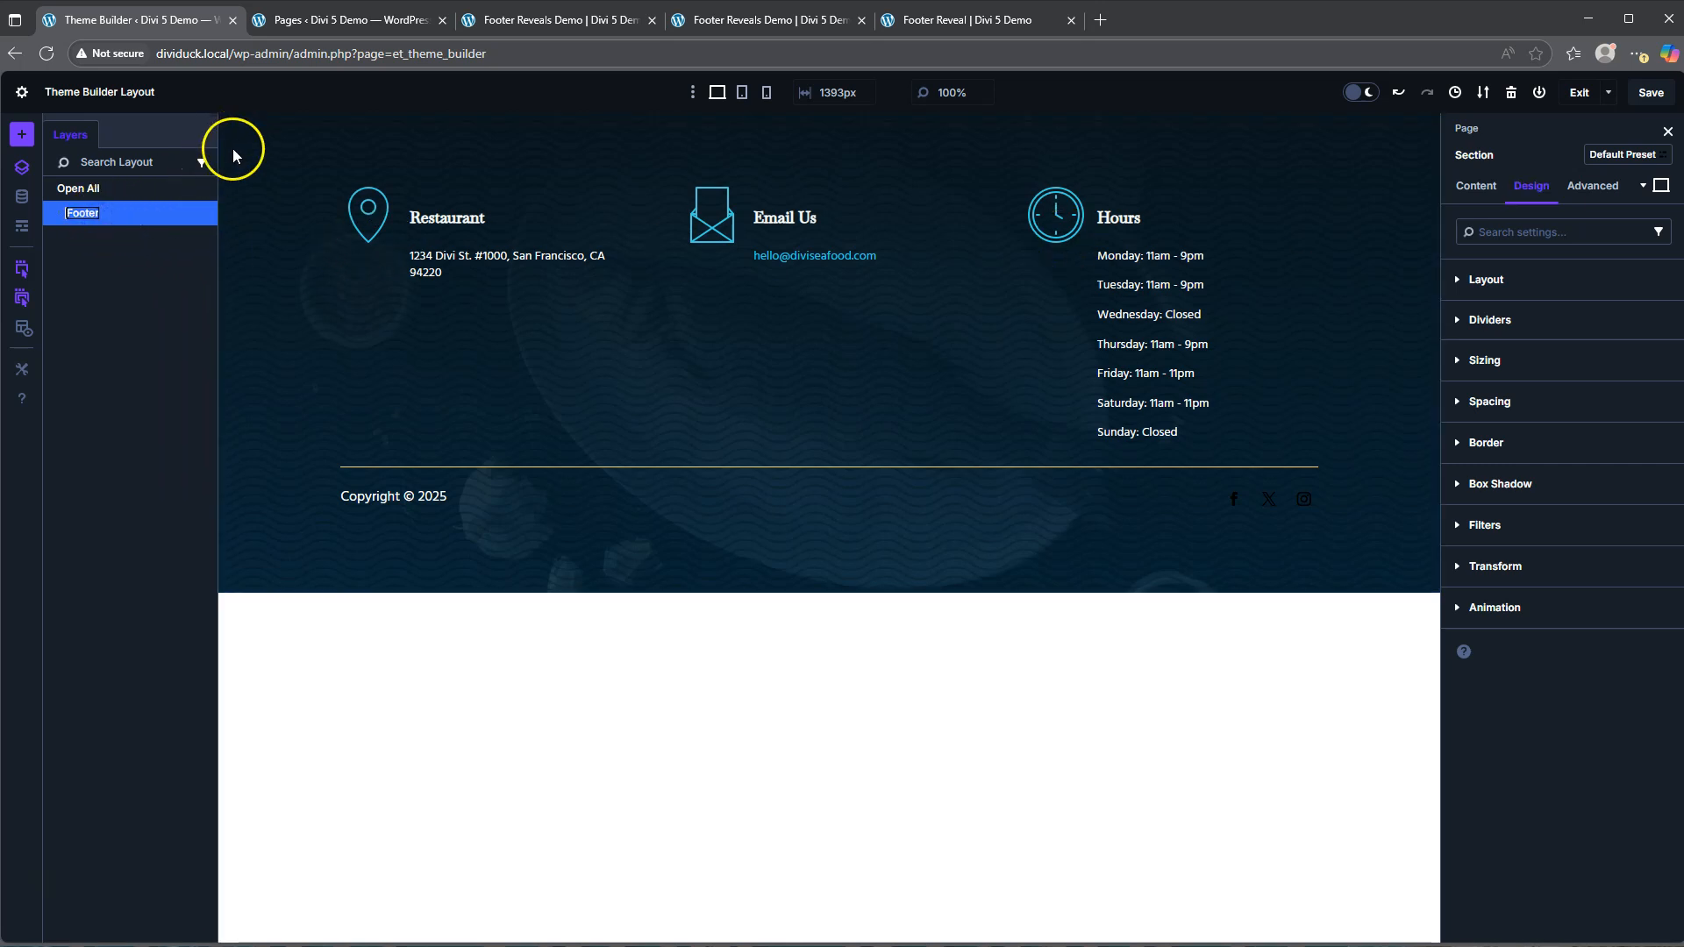
pyautogui.click(130, 215)
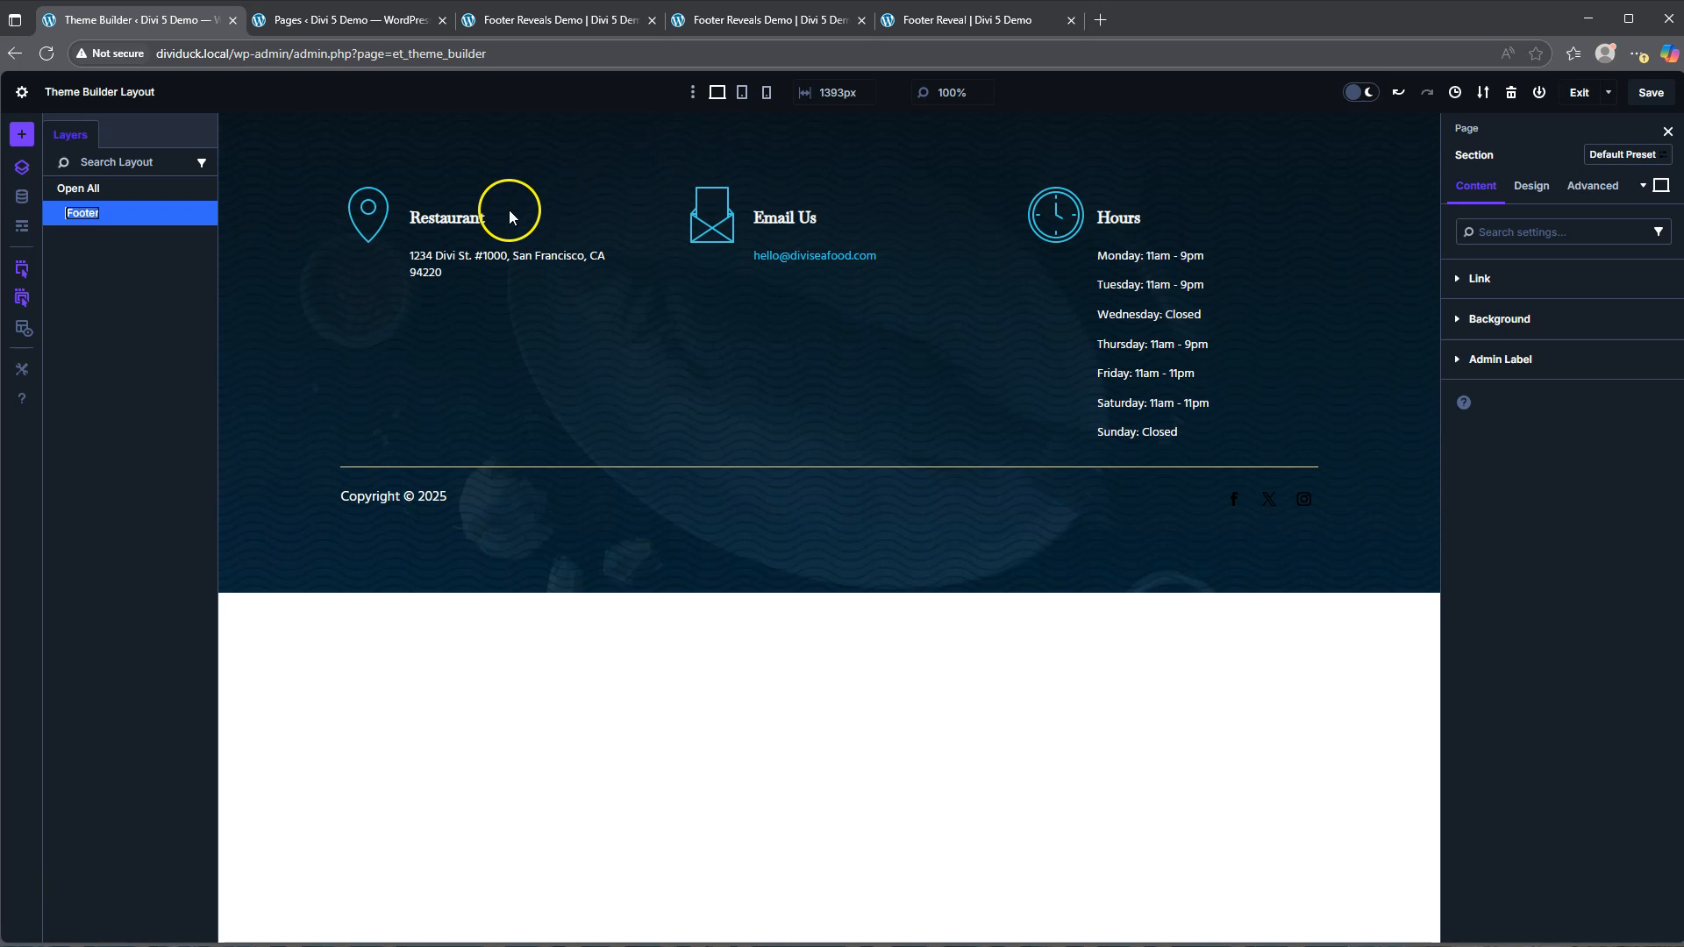
pyautogui.click(61, 213)
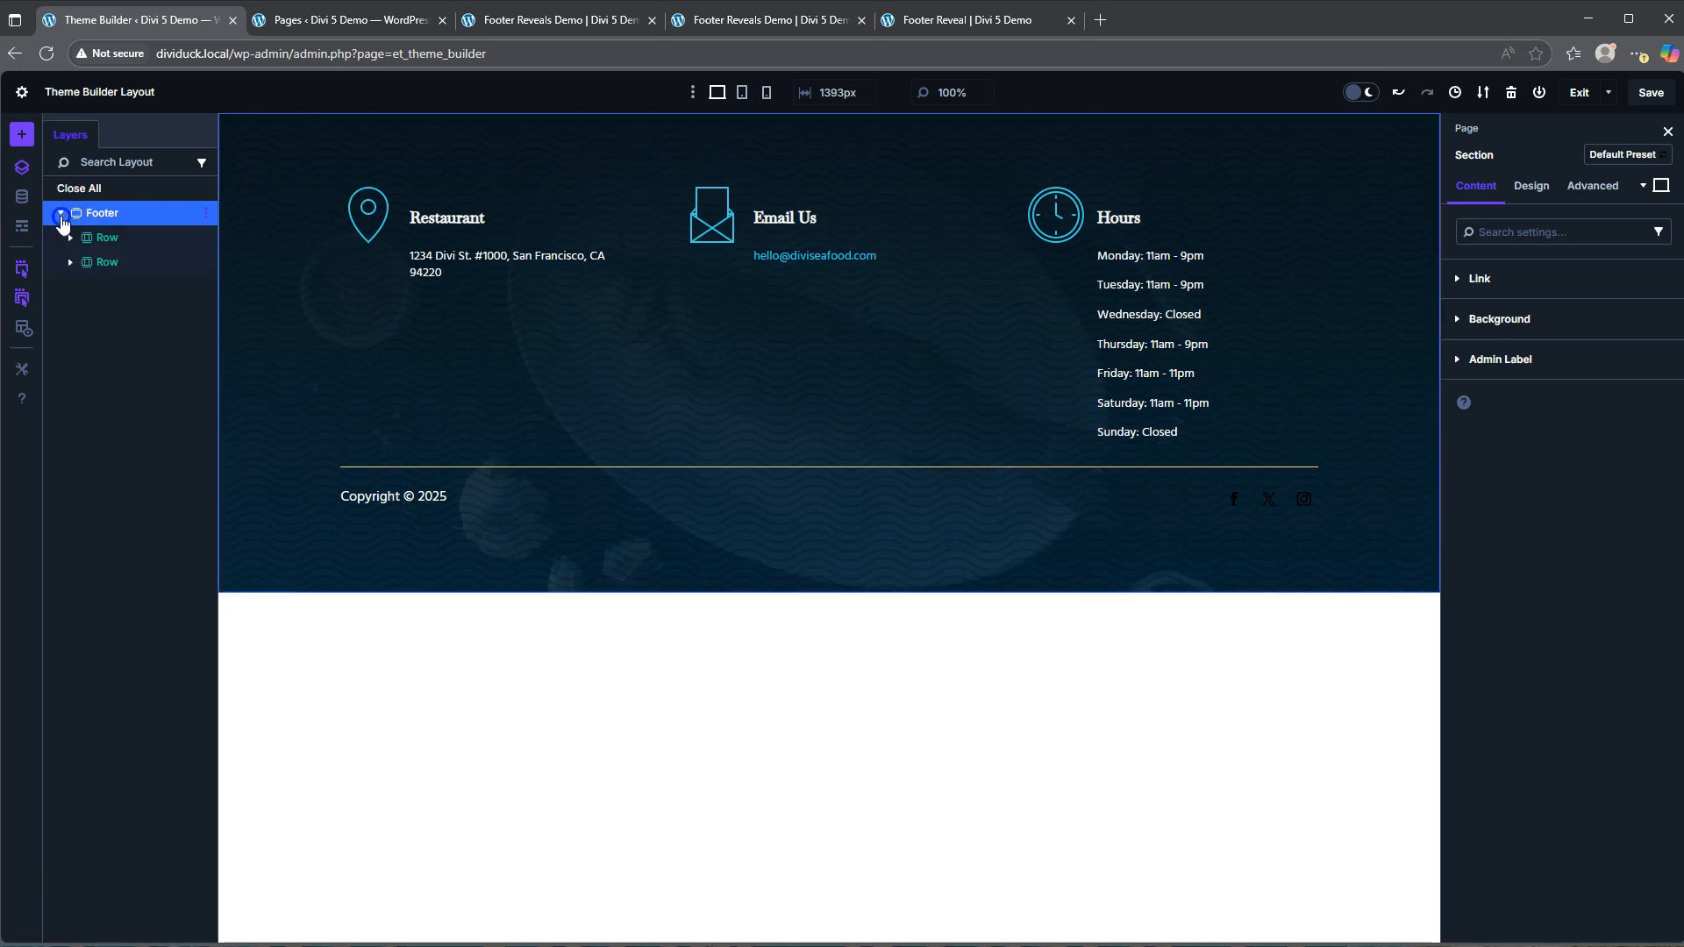
# Step: Set the top margin of the Footer section's first row to 200 px
pyautogui.click(119, 239)
pyautogui.click(1534, 187)
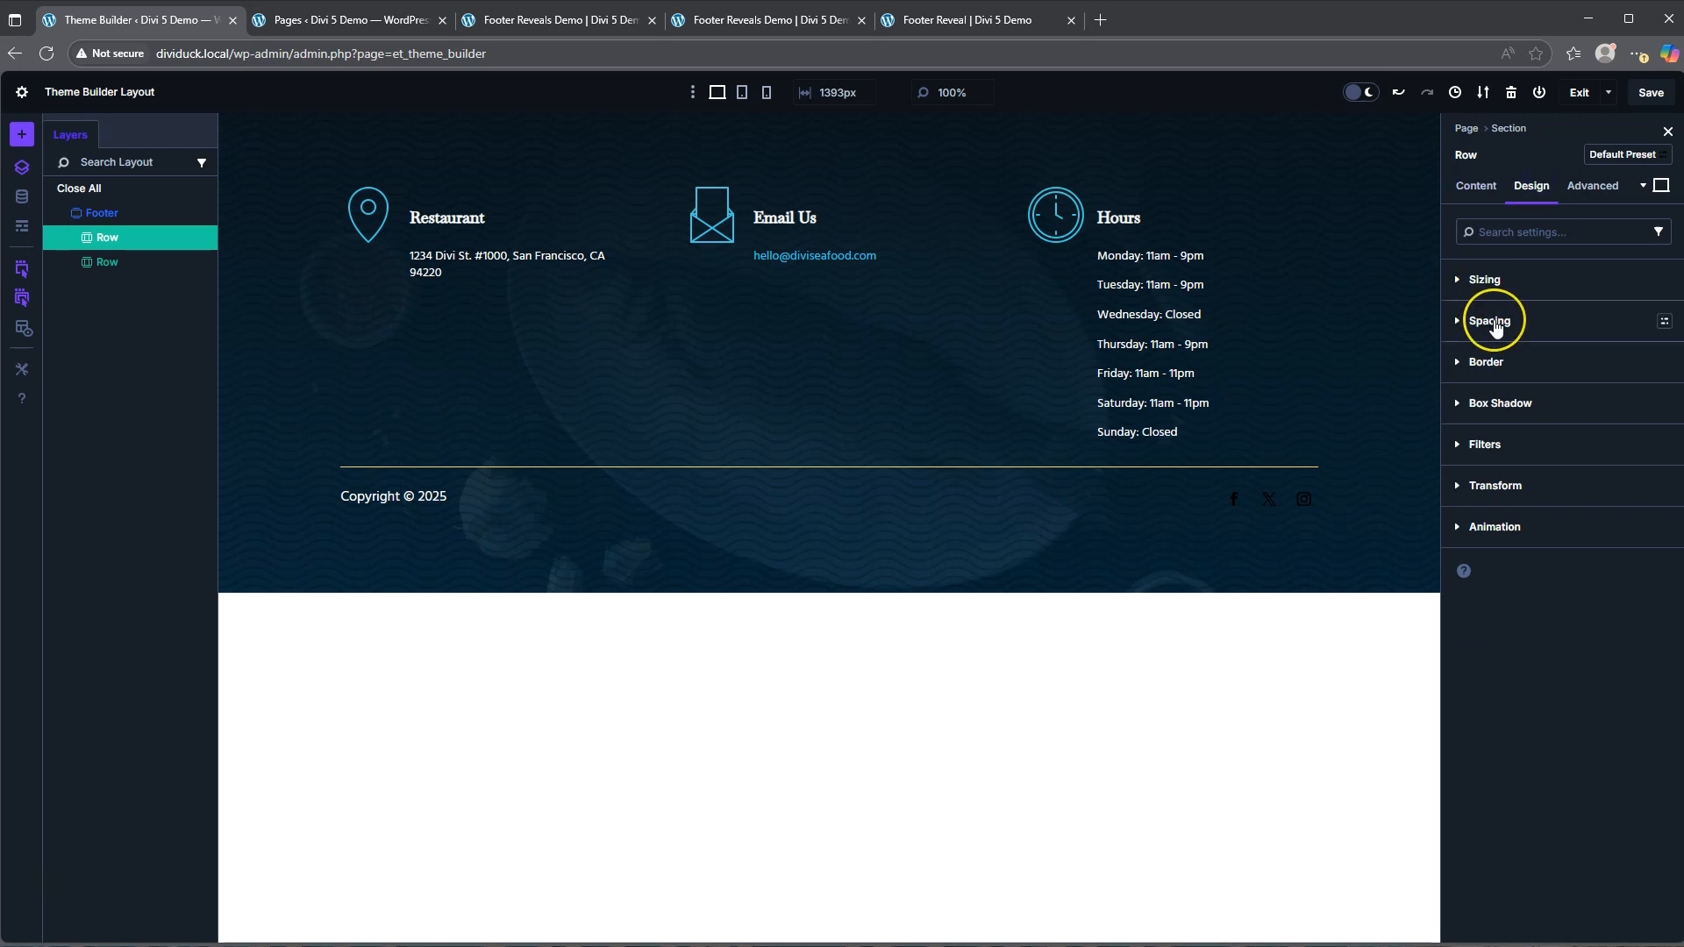
pyautogui.click(1490, 321)
pyautogui.click(1490, 378)
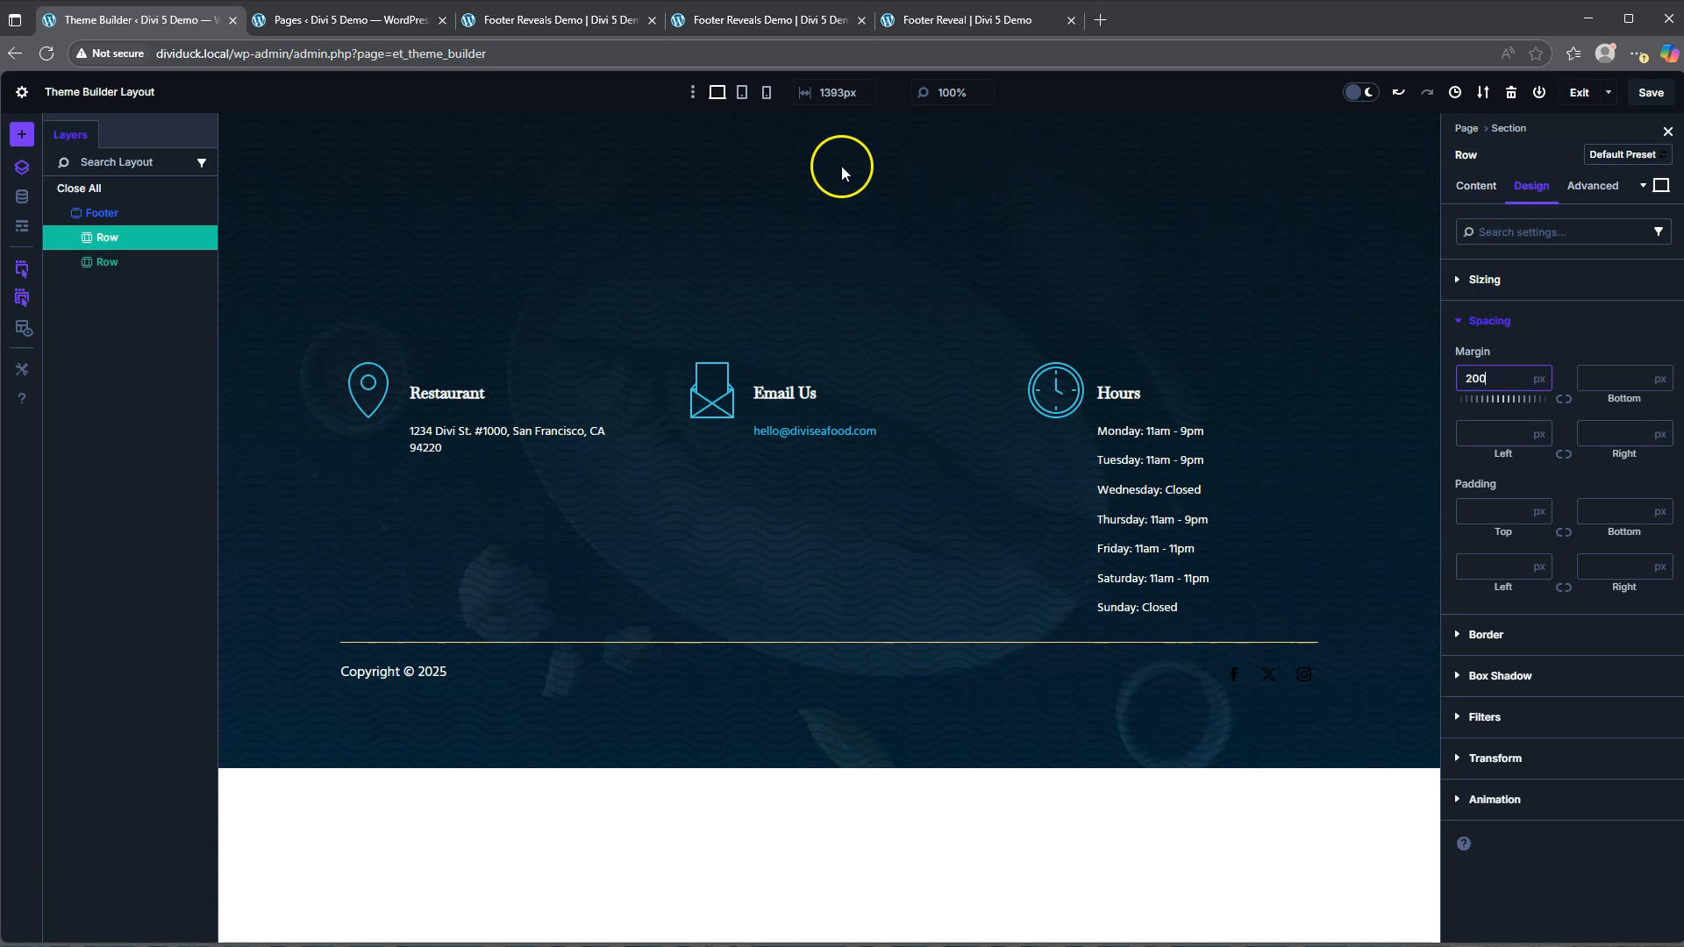
# Step: Set the Footer section's top margin to -200 px and save the layout
pyautogui.click(1510, 129)
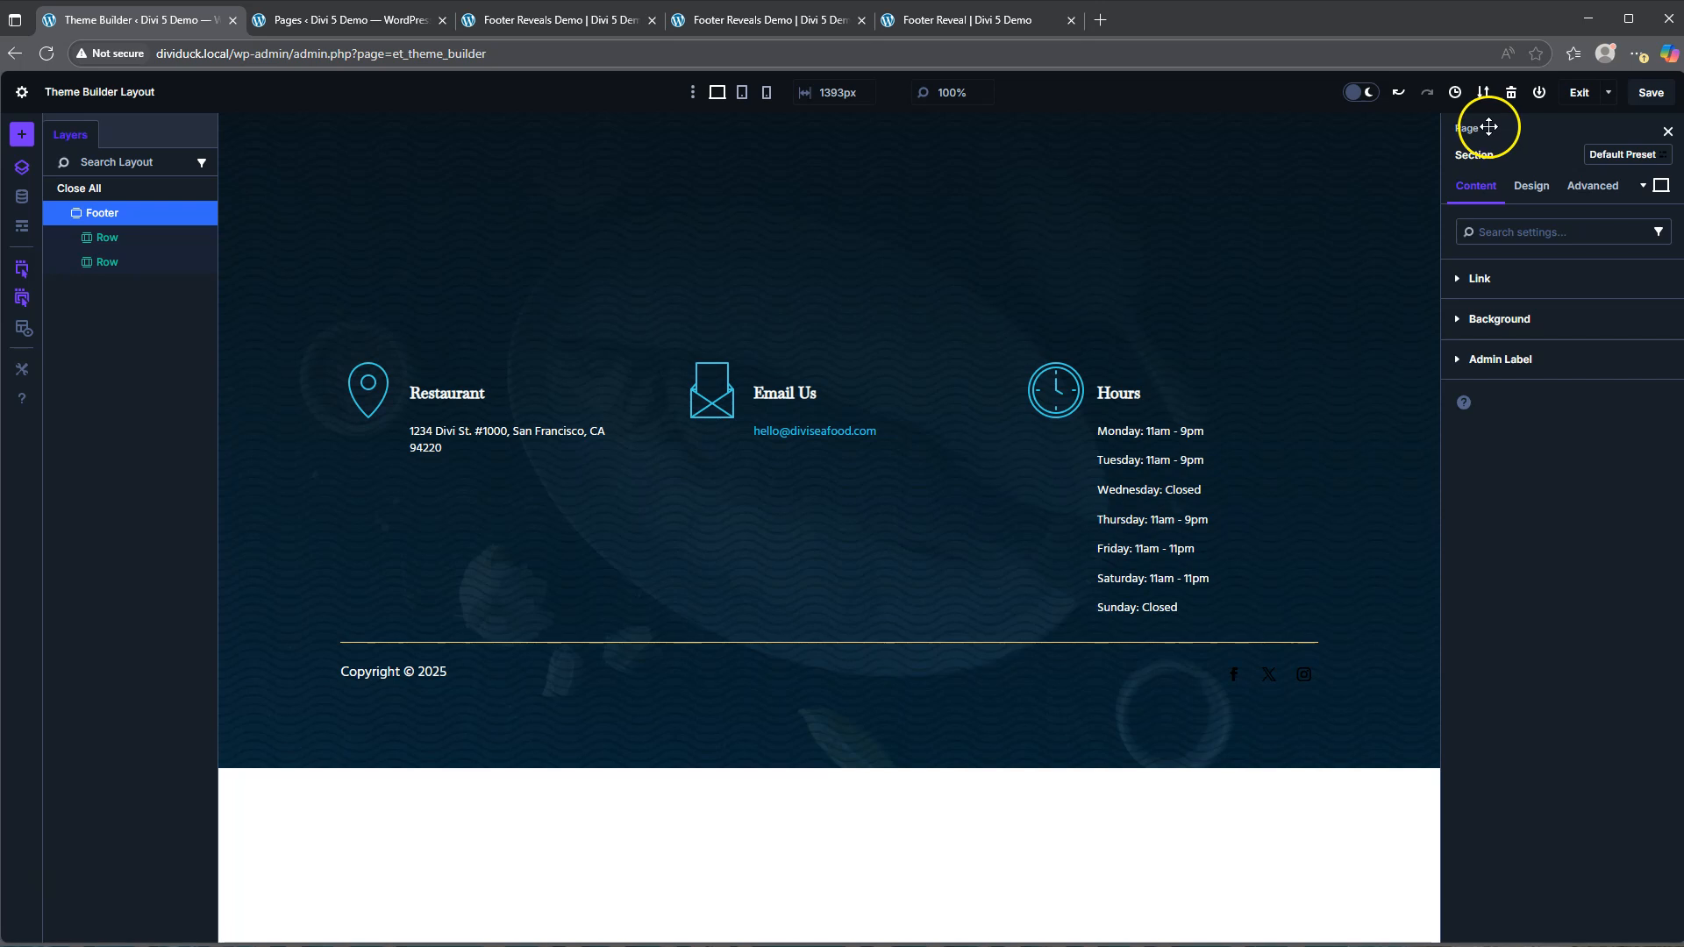
pyautogui.click(1533, 189)
pyautogui.click(1492, 402)
pyautogui.click(1495, 459)
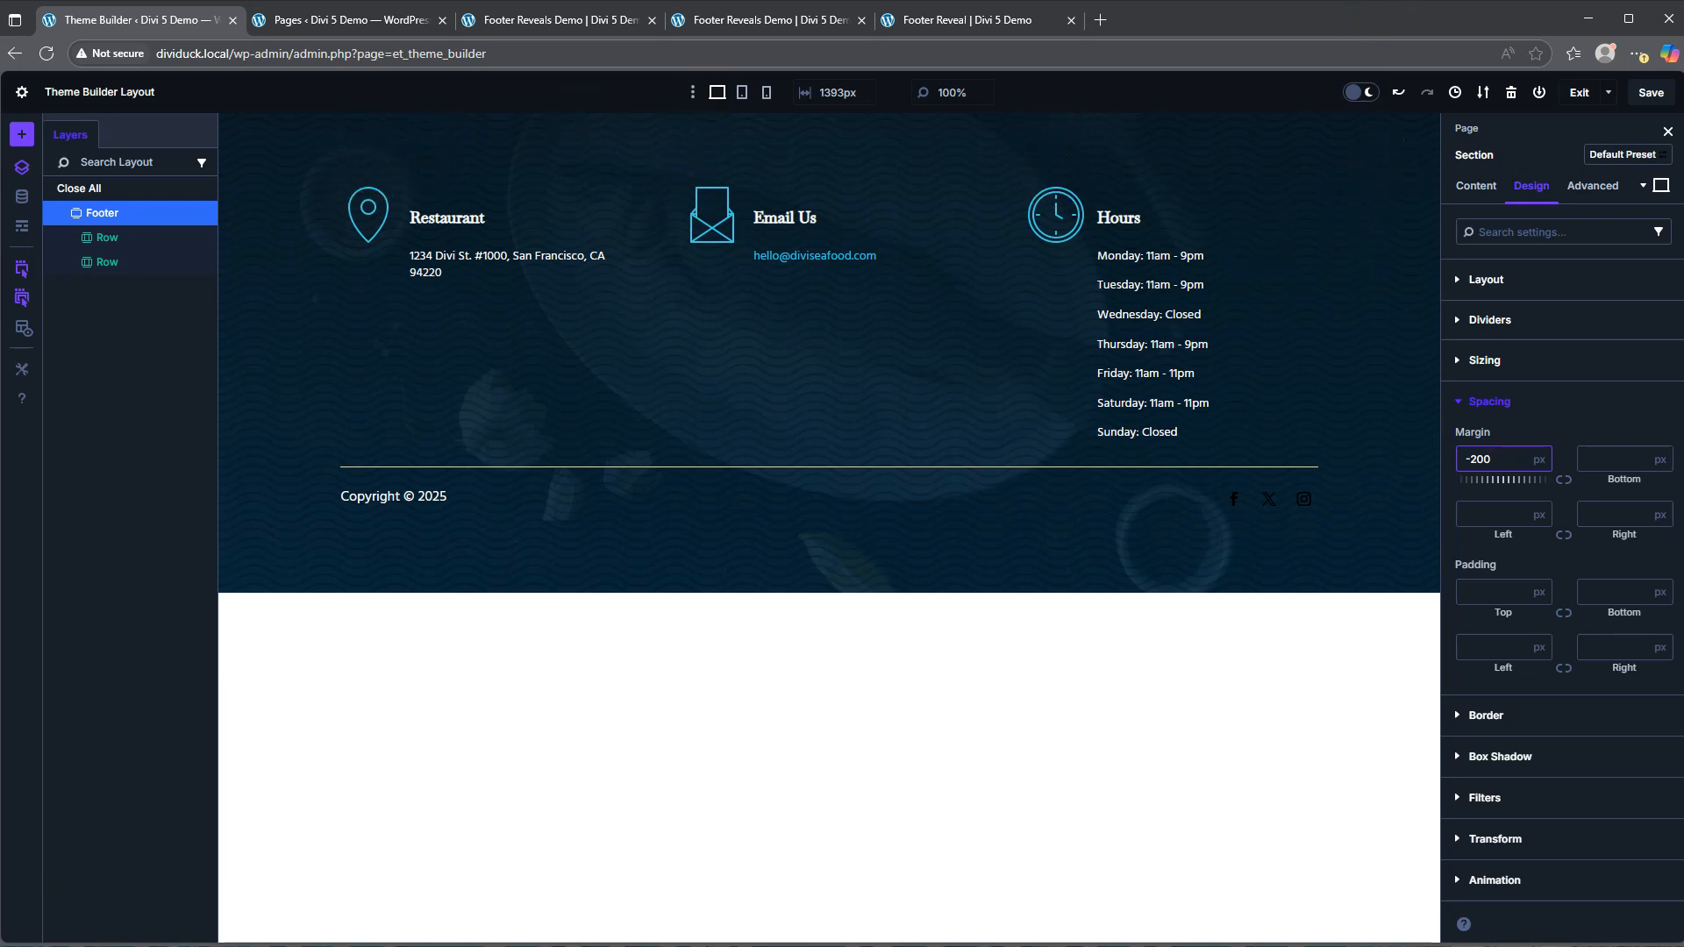
pyautogui.click(1653, 99)
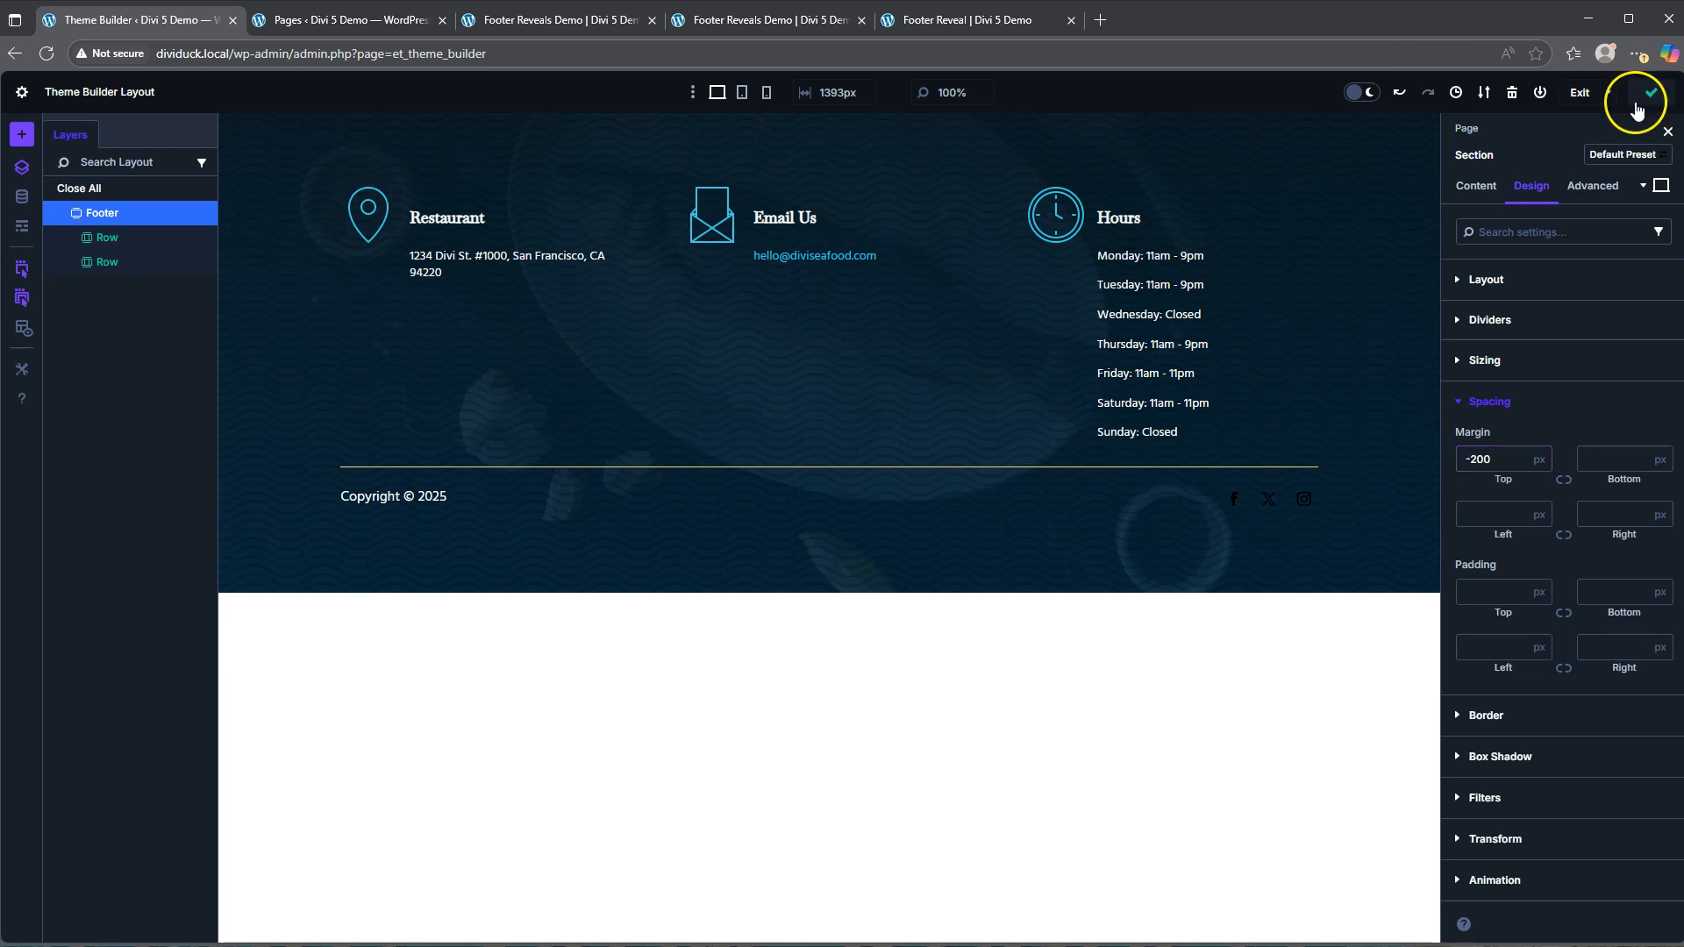
# Step: Reload the Footer Reveals Demo page in the builder and on the live site, and examine how the footer reveals behind the blog section's rounded corners
pyautogui.click(558, 20)
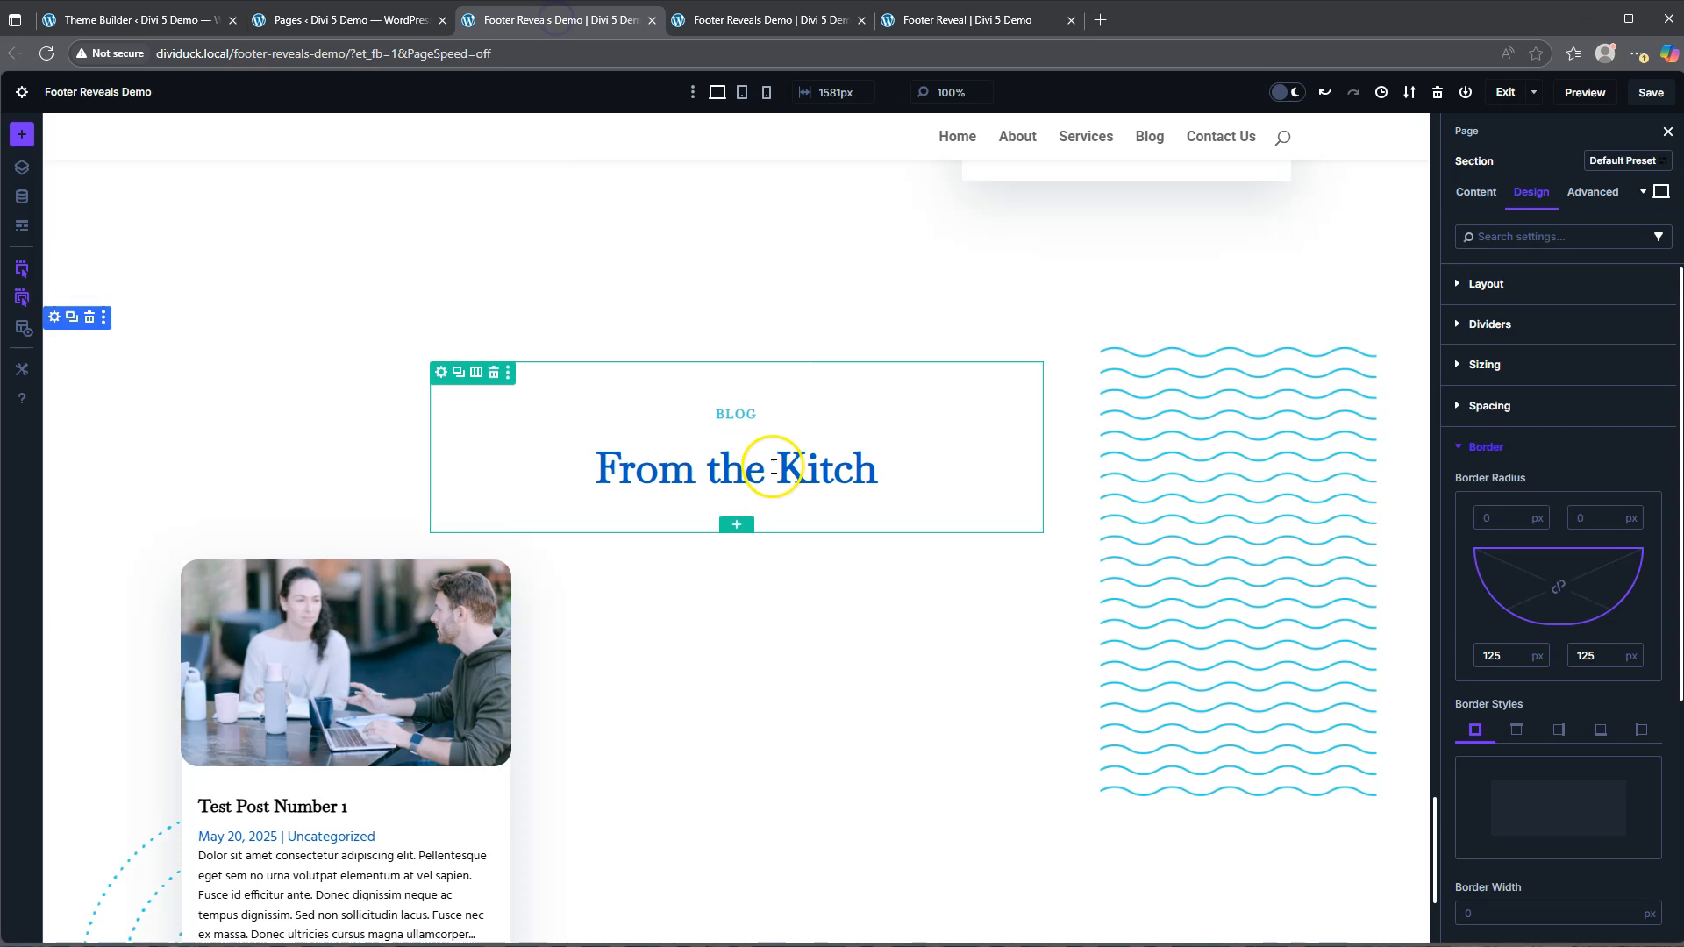
pyautogui.click(47, 54)
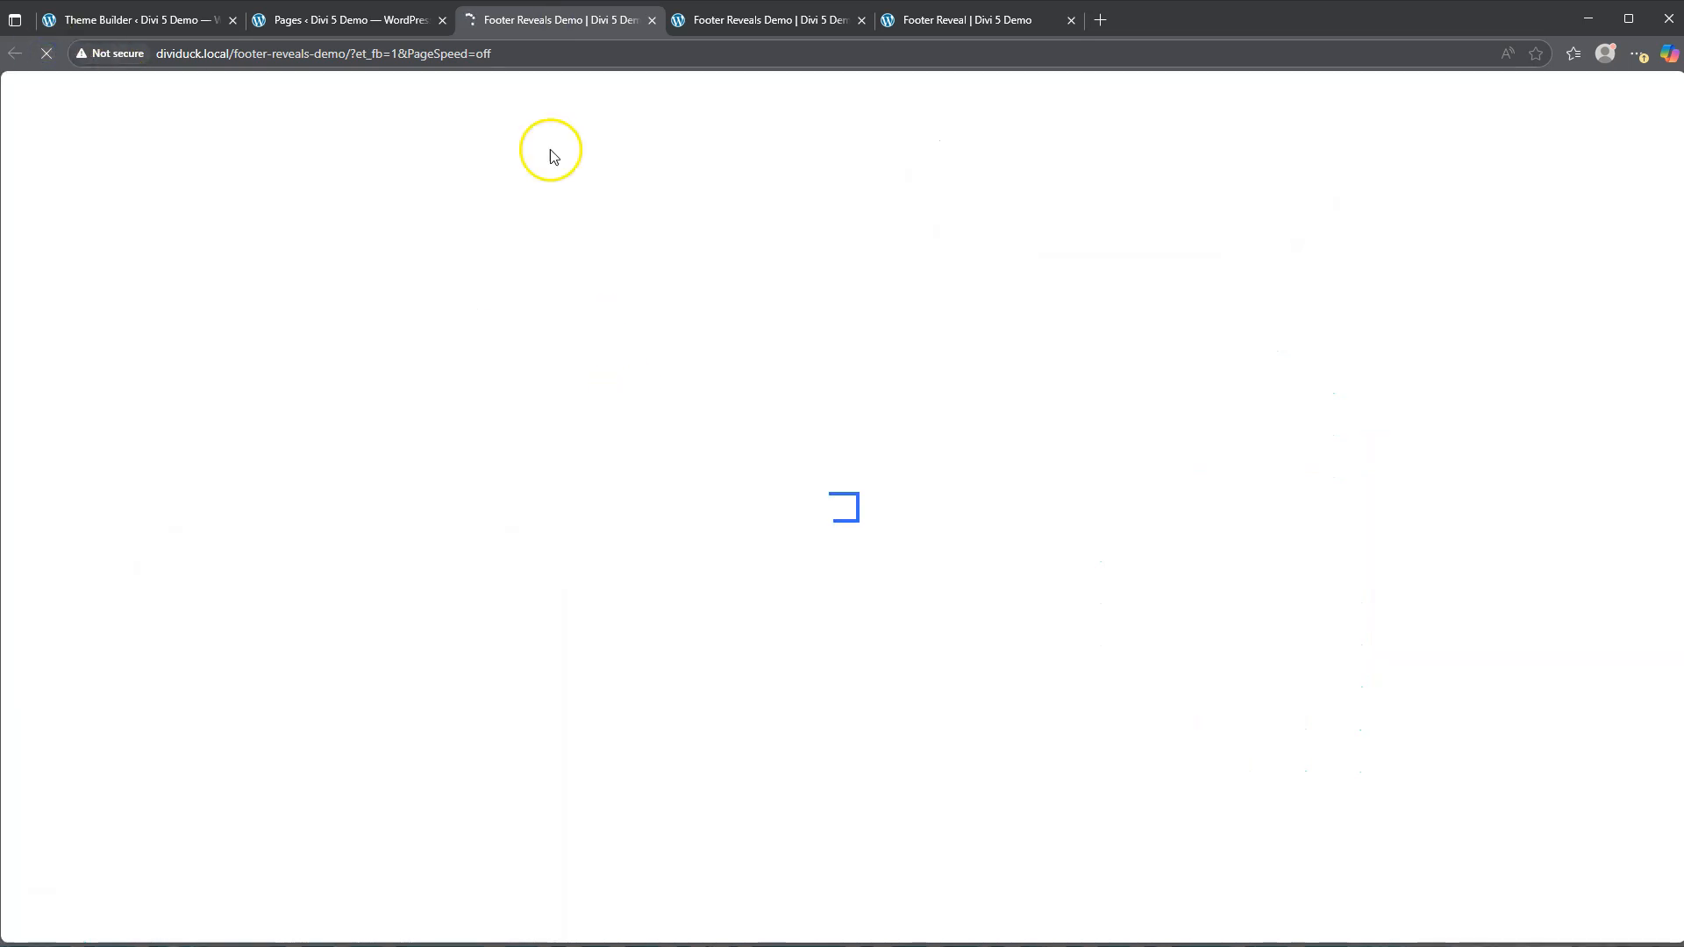
pyautogui.click(762, 20)
pyautogui.scroll(5, 400, 438)
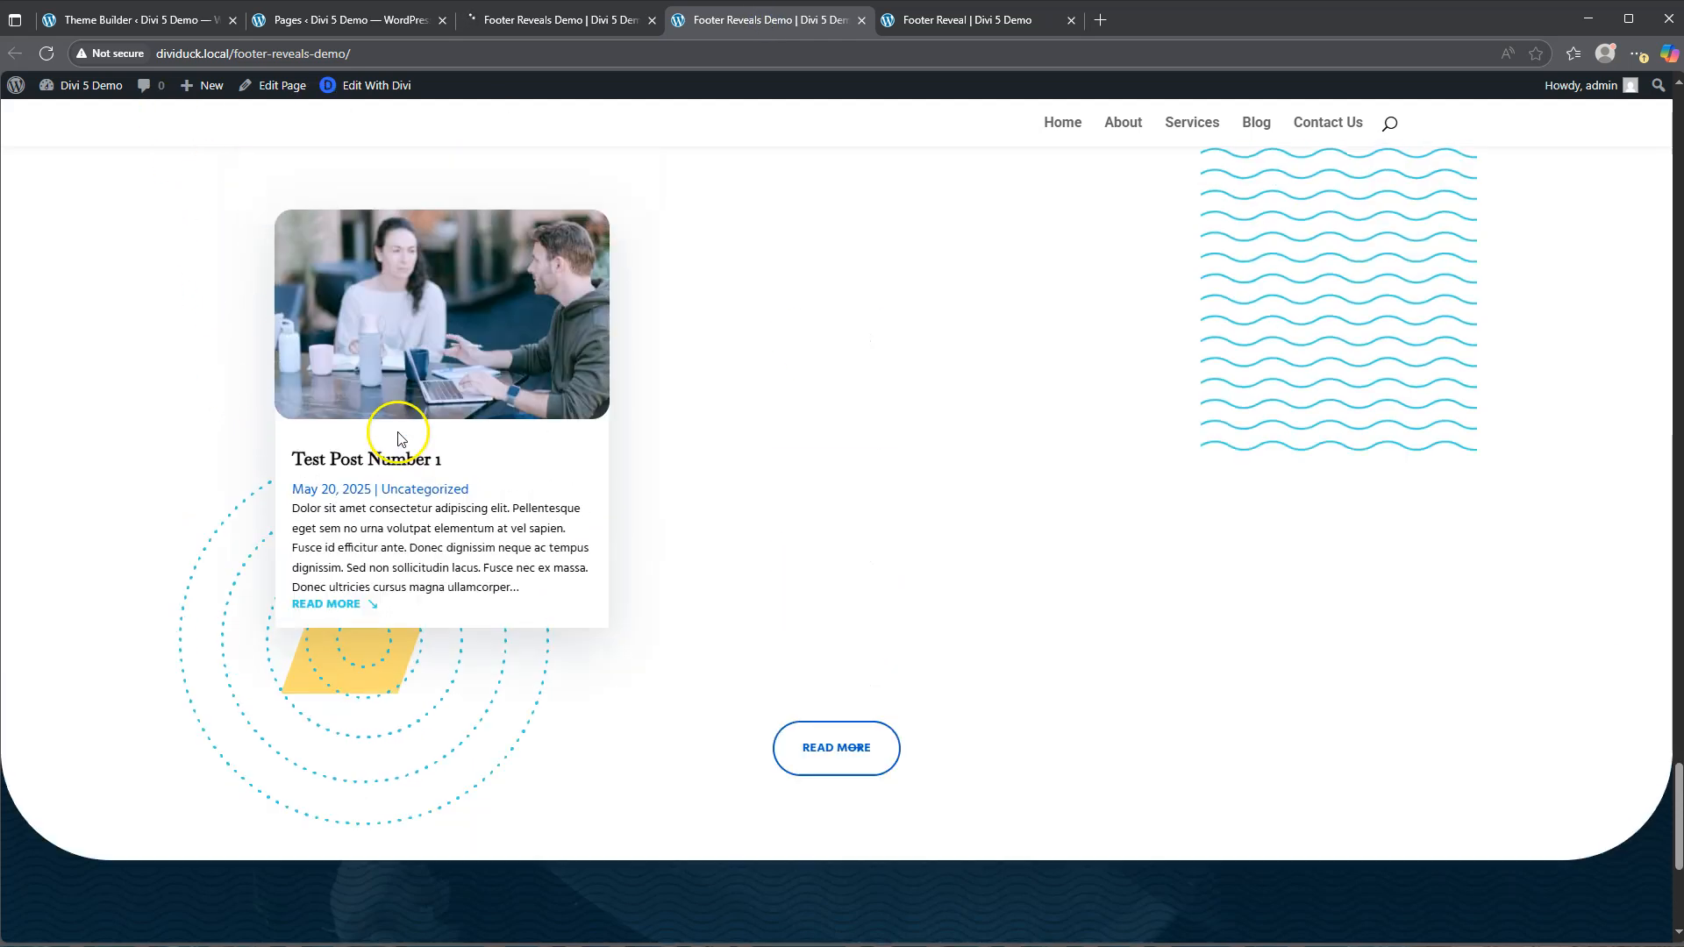
pyautogui.click(48, 55)
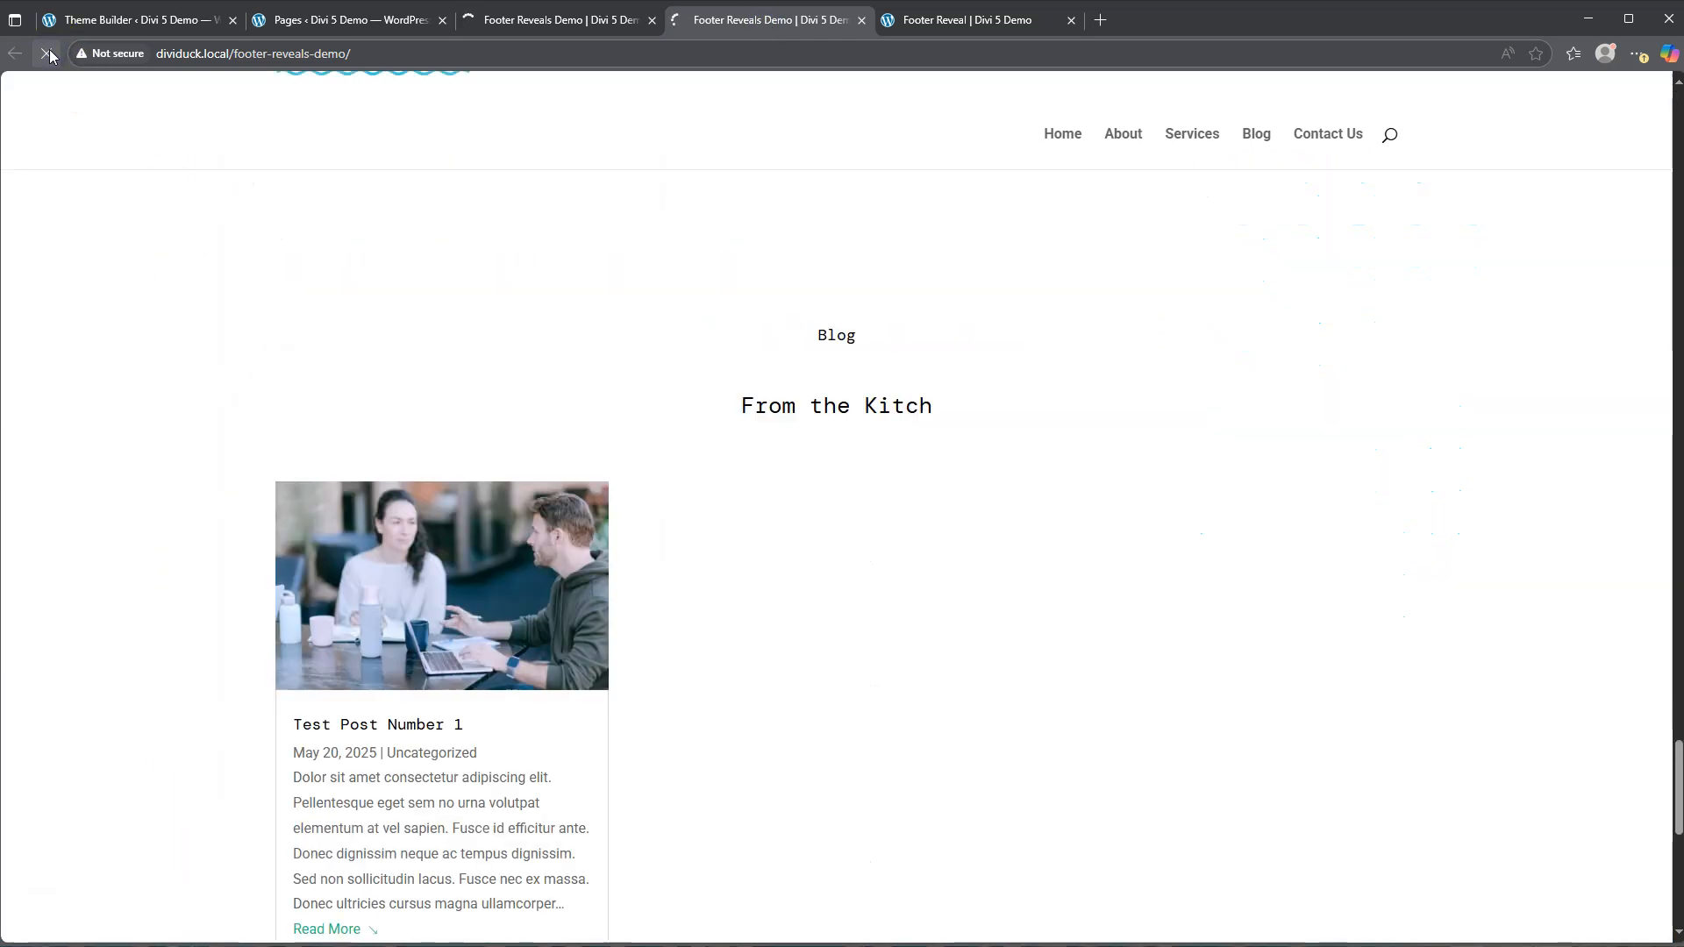
pyautogui.scroll(-2, 733, 399)
pyautogui.scroll(-3, 734, 412)
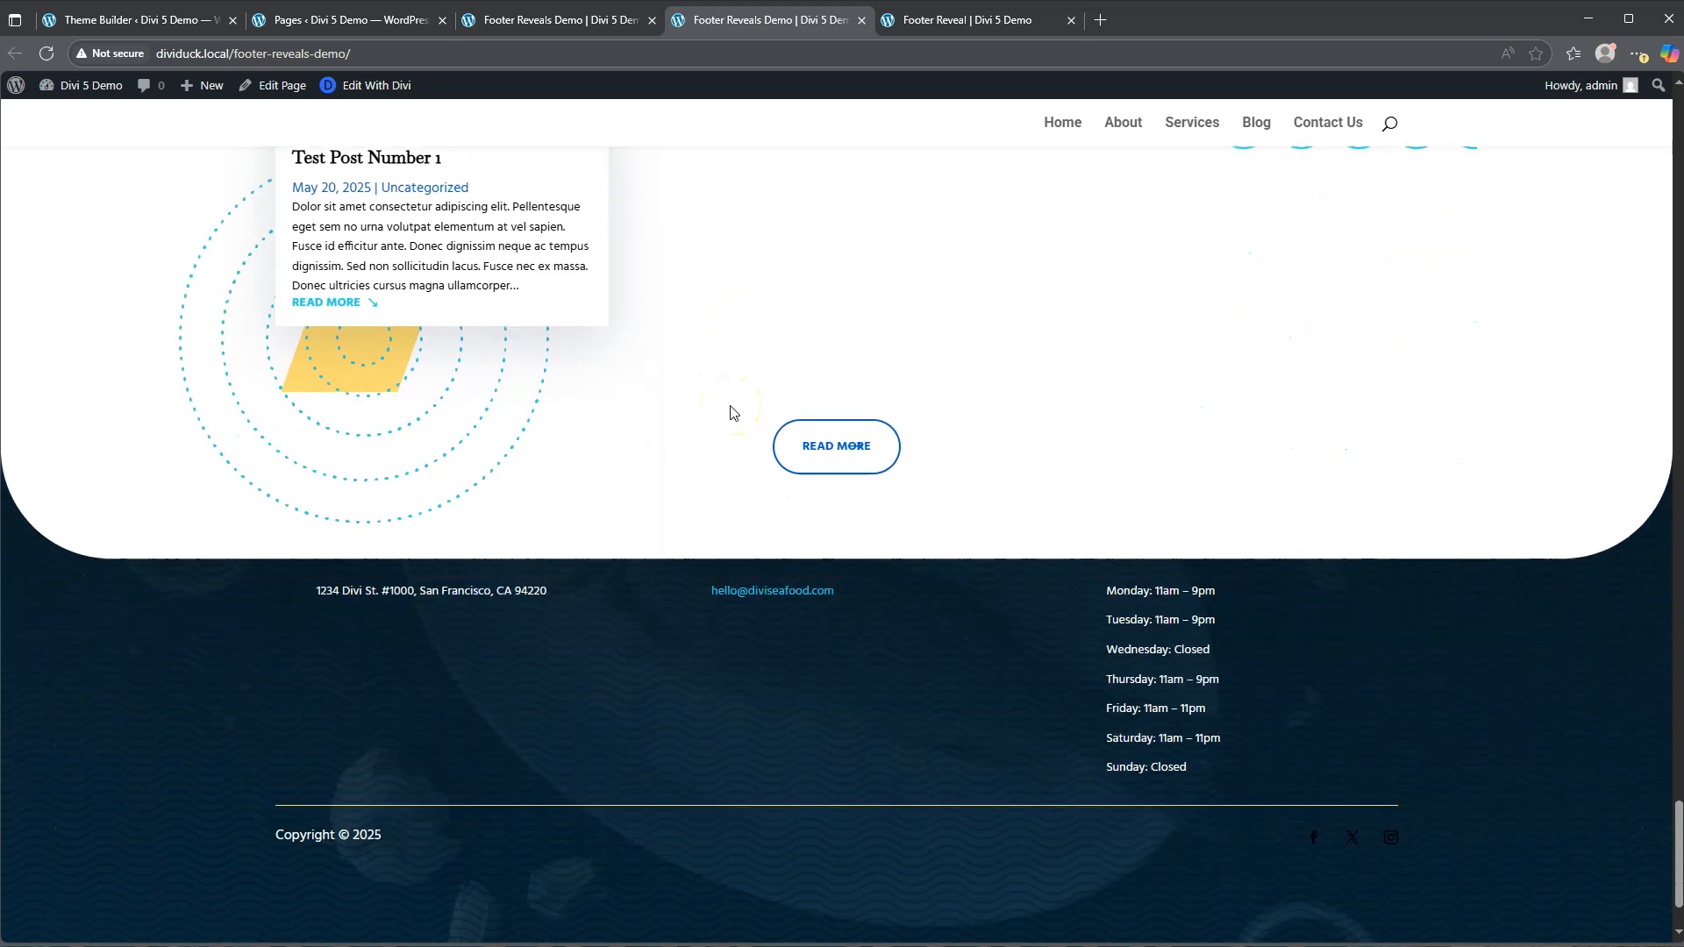
pyautogui.scroll(-2, 733, 413)
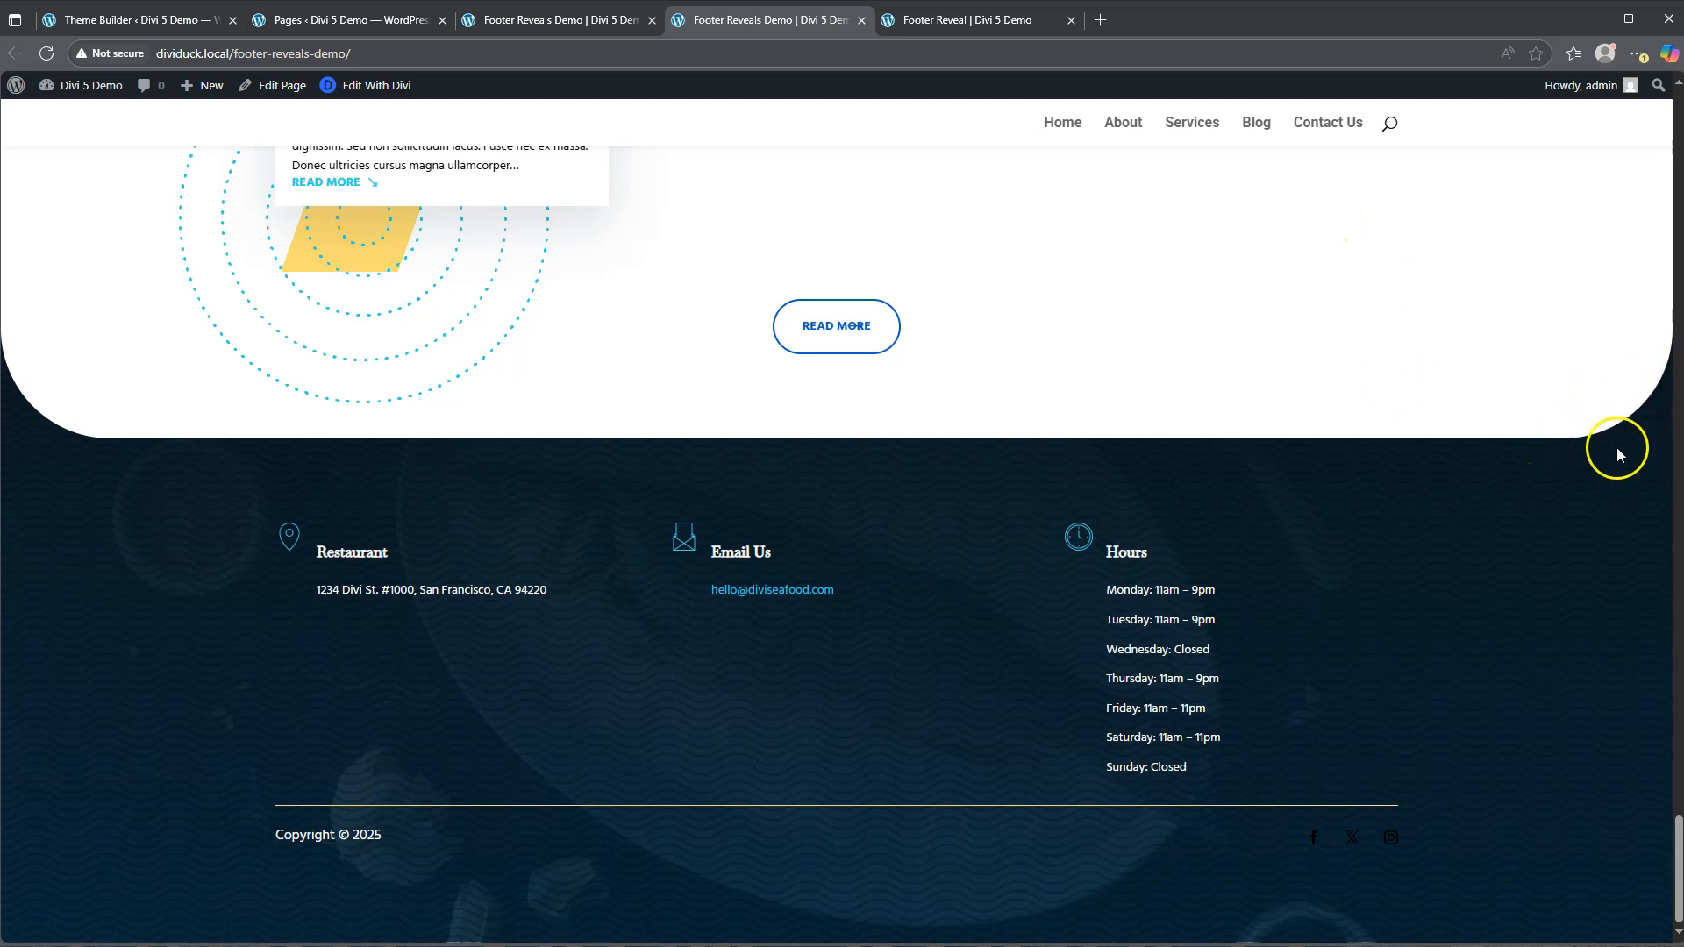
pyautogui.scroll(6, 1546, 482)
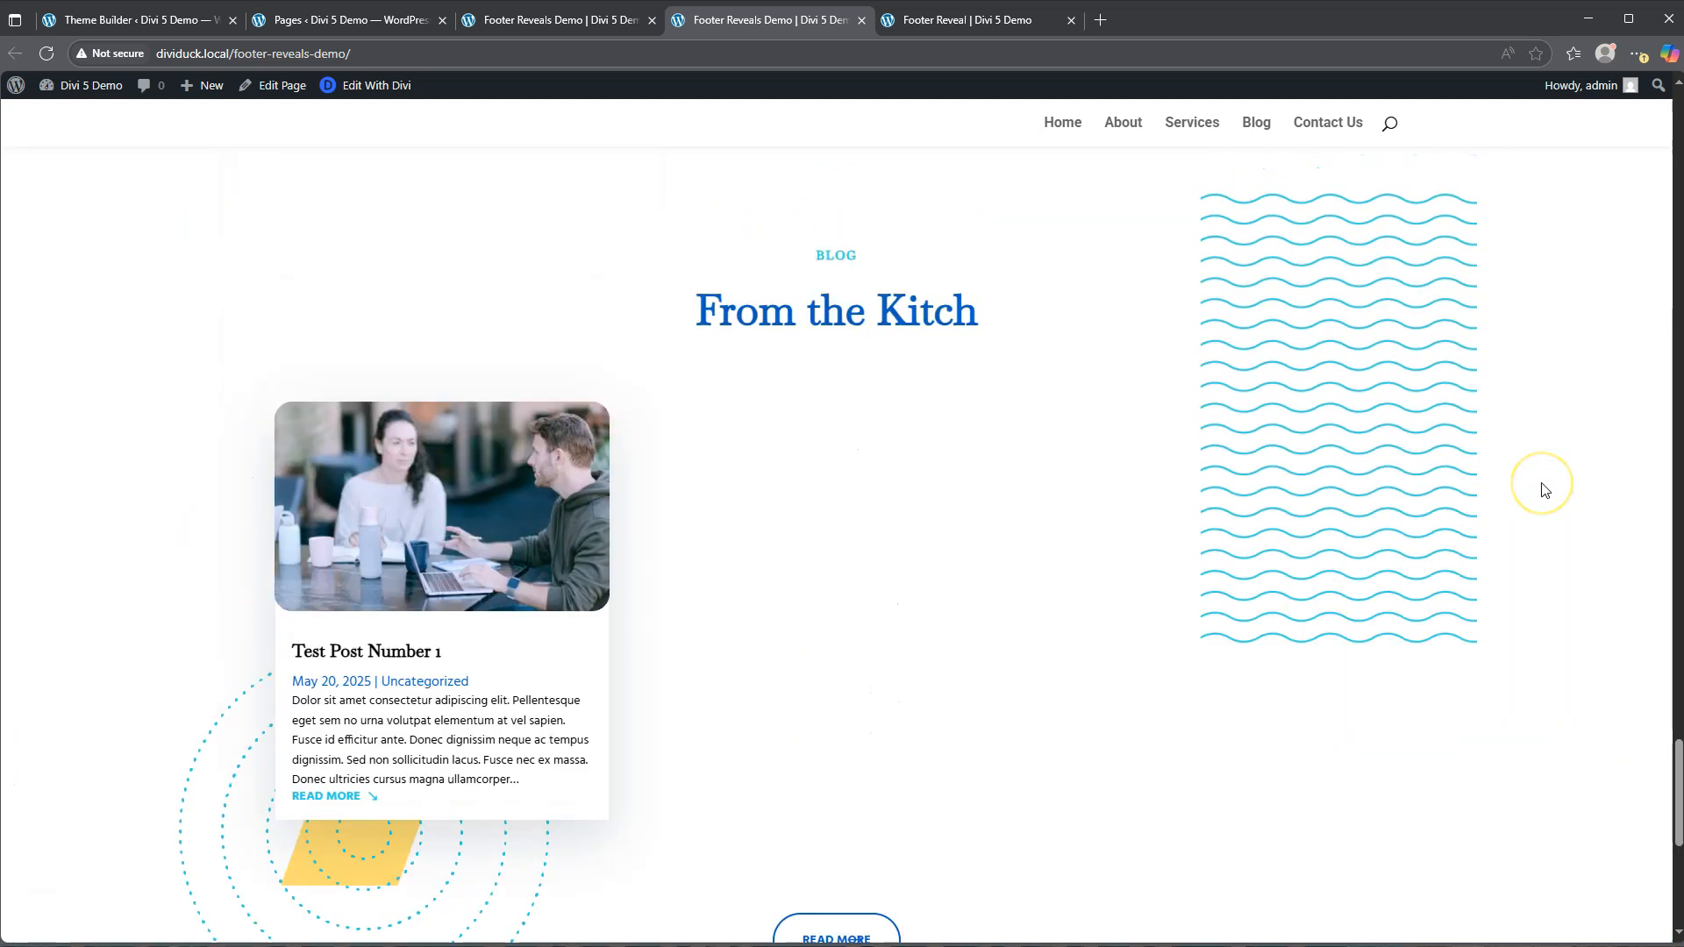
pyautogui.scroll(-6, 1542, 487)
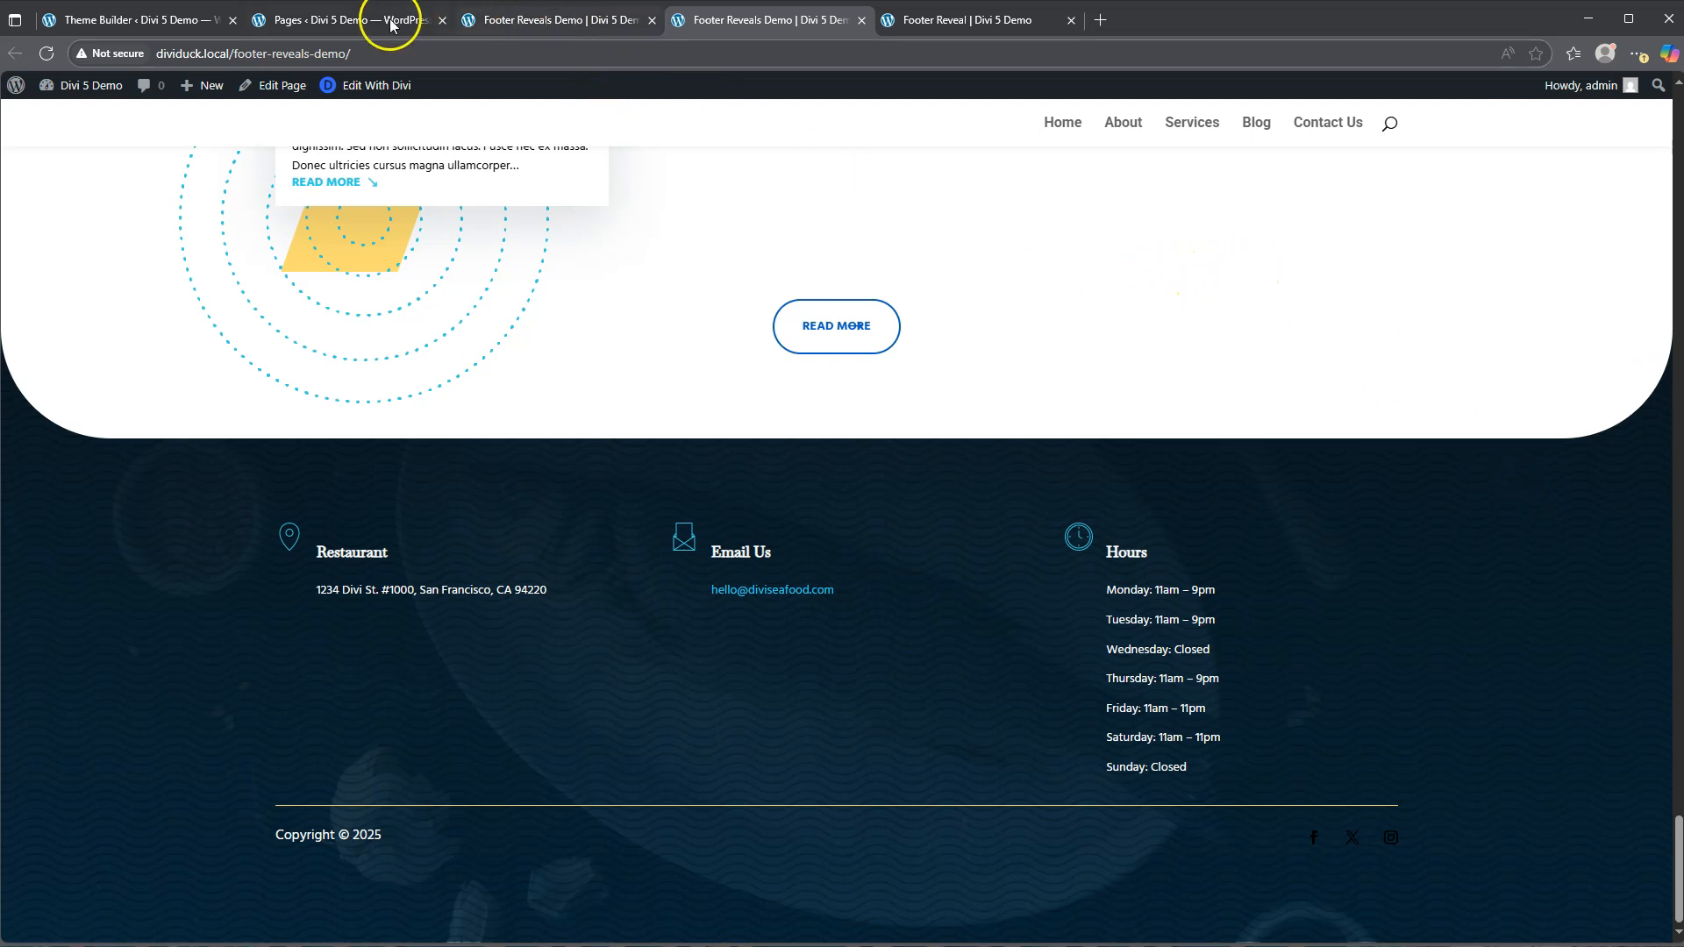
# Step: Apply the box shadow preset with 12 px vertical position, 18 px blur and -6 px spread to the blog section in the page builder
pyautogui.click(123, 26)
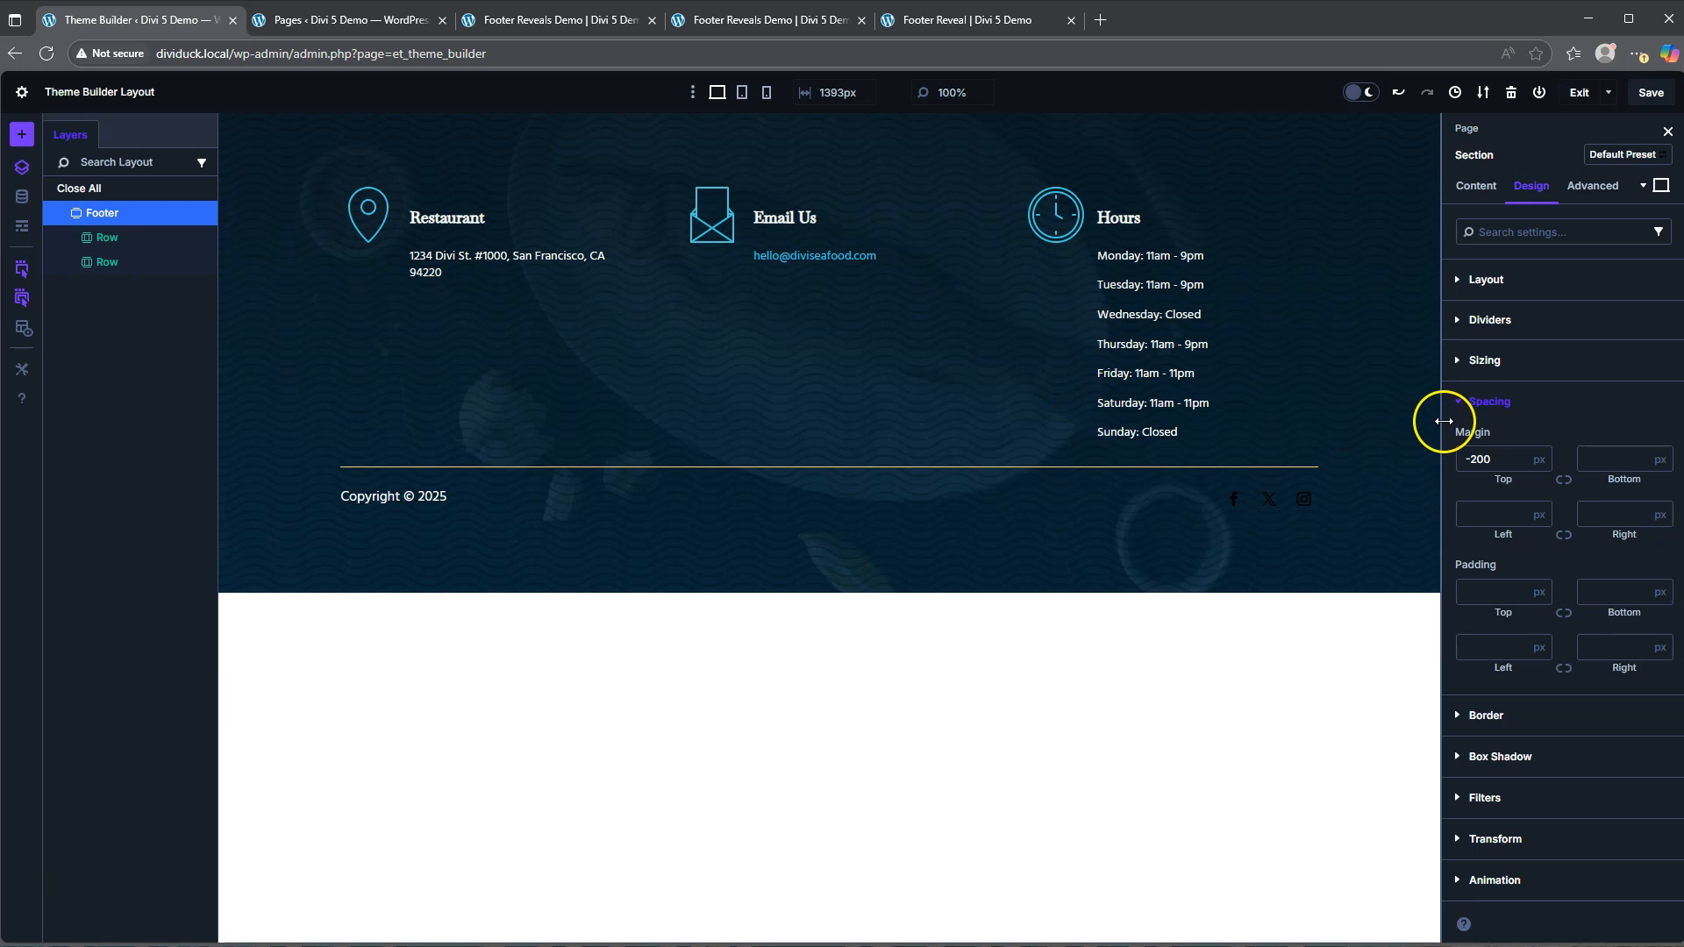
pyautogui.click(509, 29)
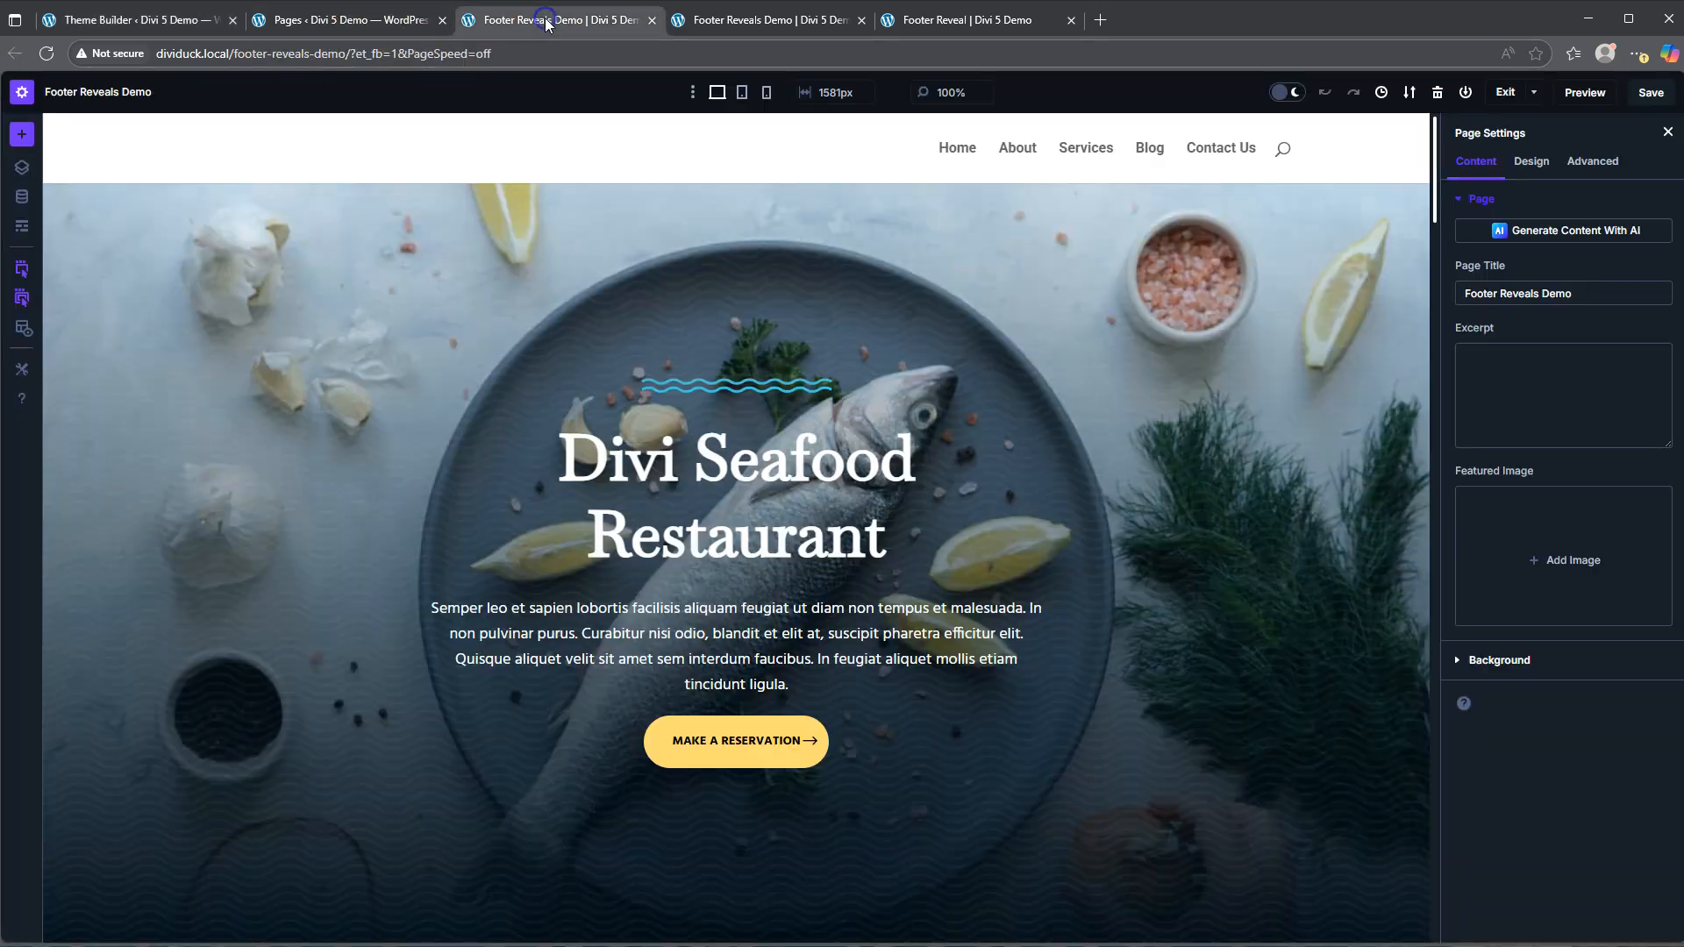
pyautogui.scroll(-10, 1044, 430)
pyautogui.scroll(-20, 1041, 433)
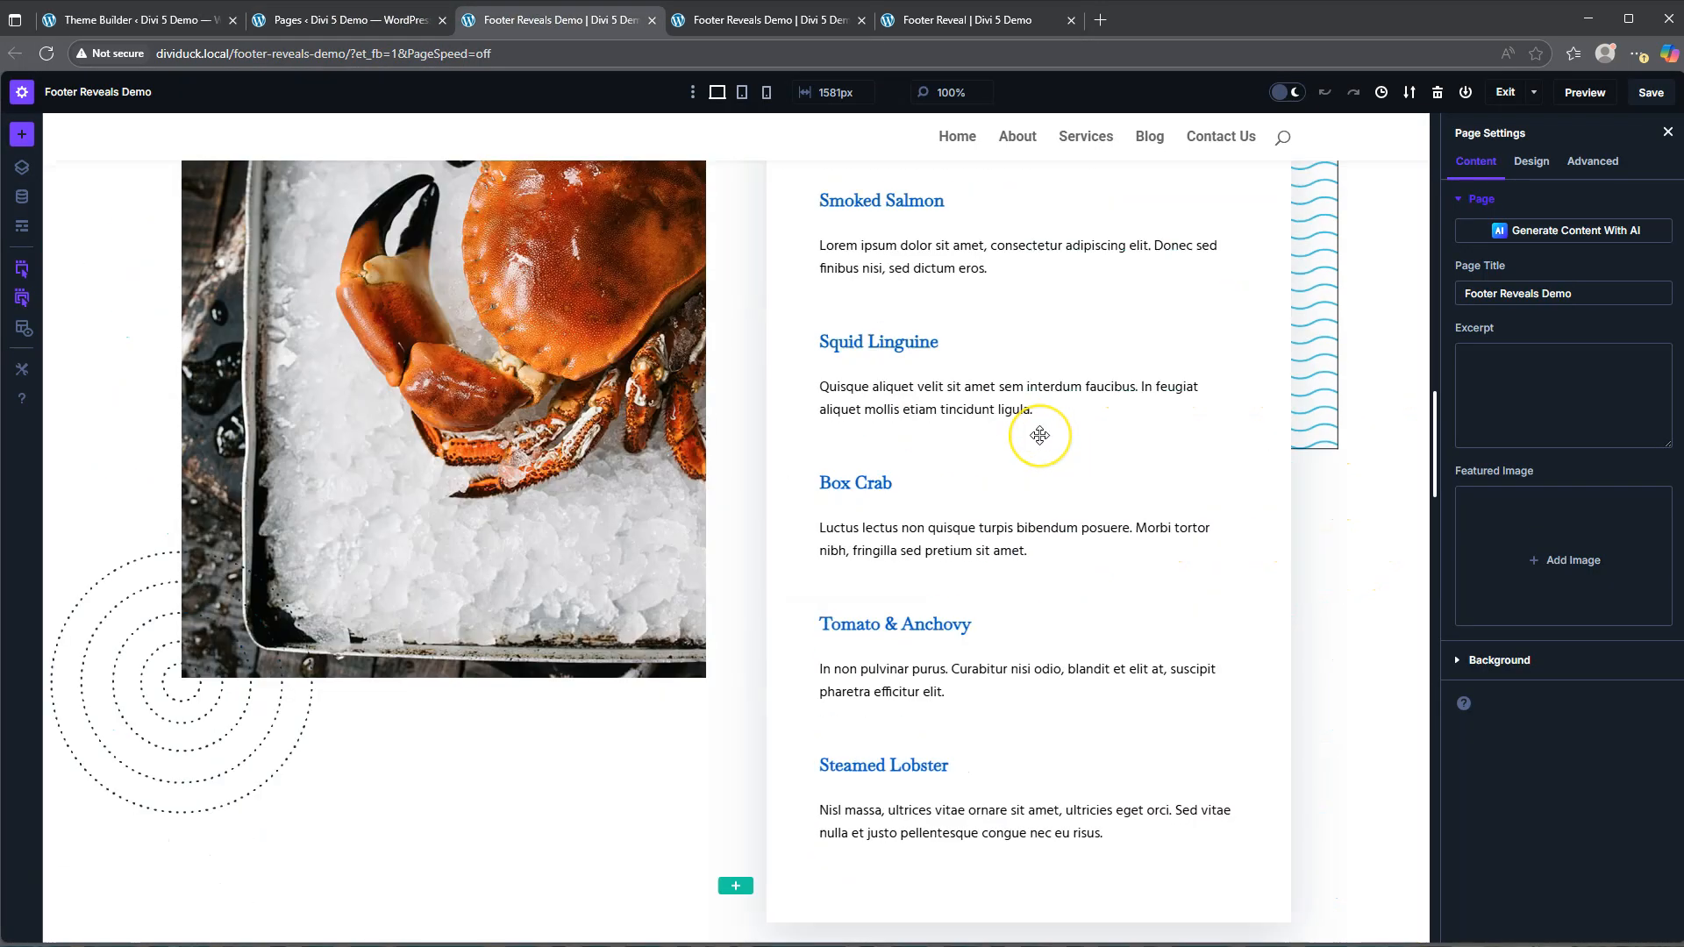
pyautogui.scroll(-6, 1040, 433)
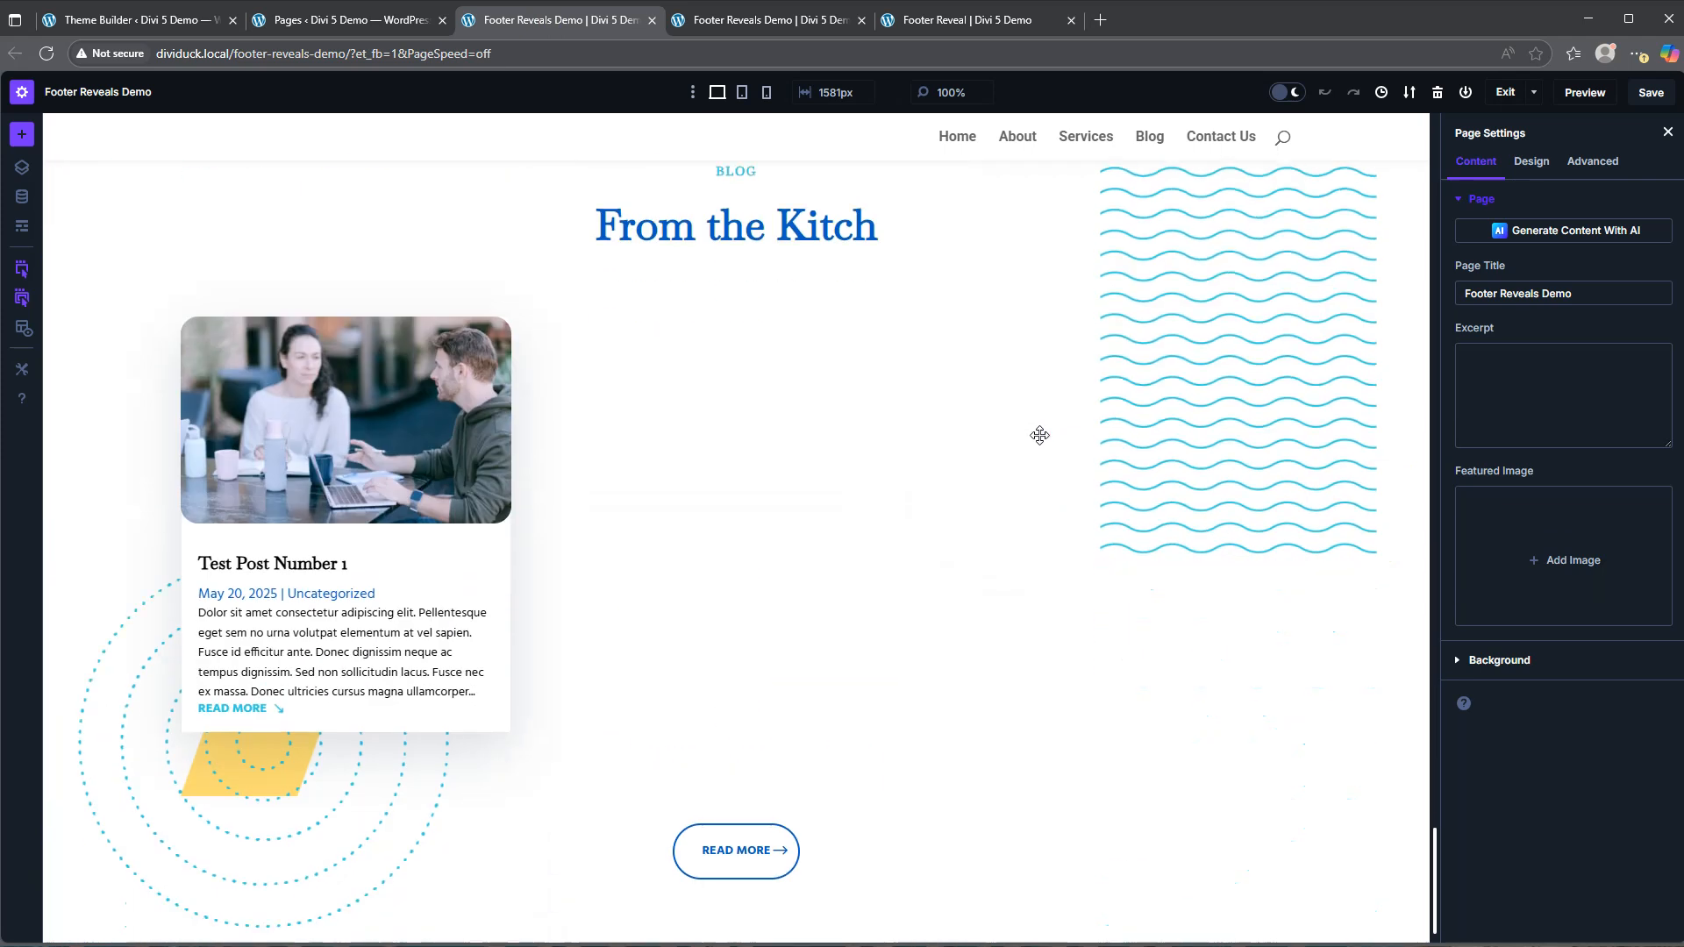
pyautogui.scroll(5, 676, 458)
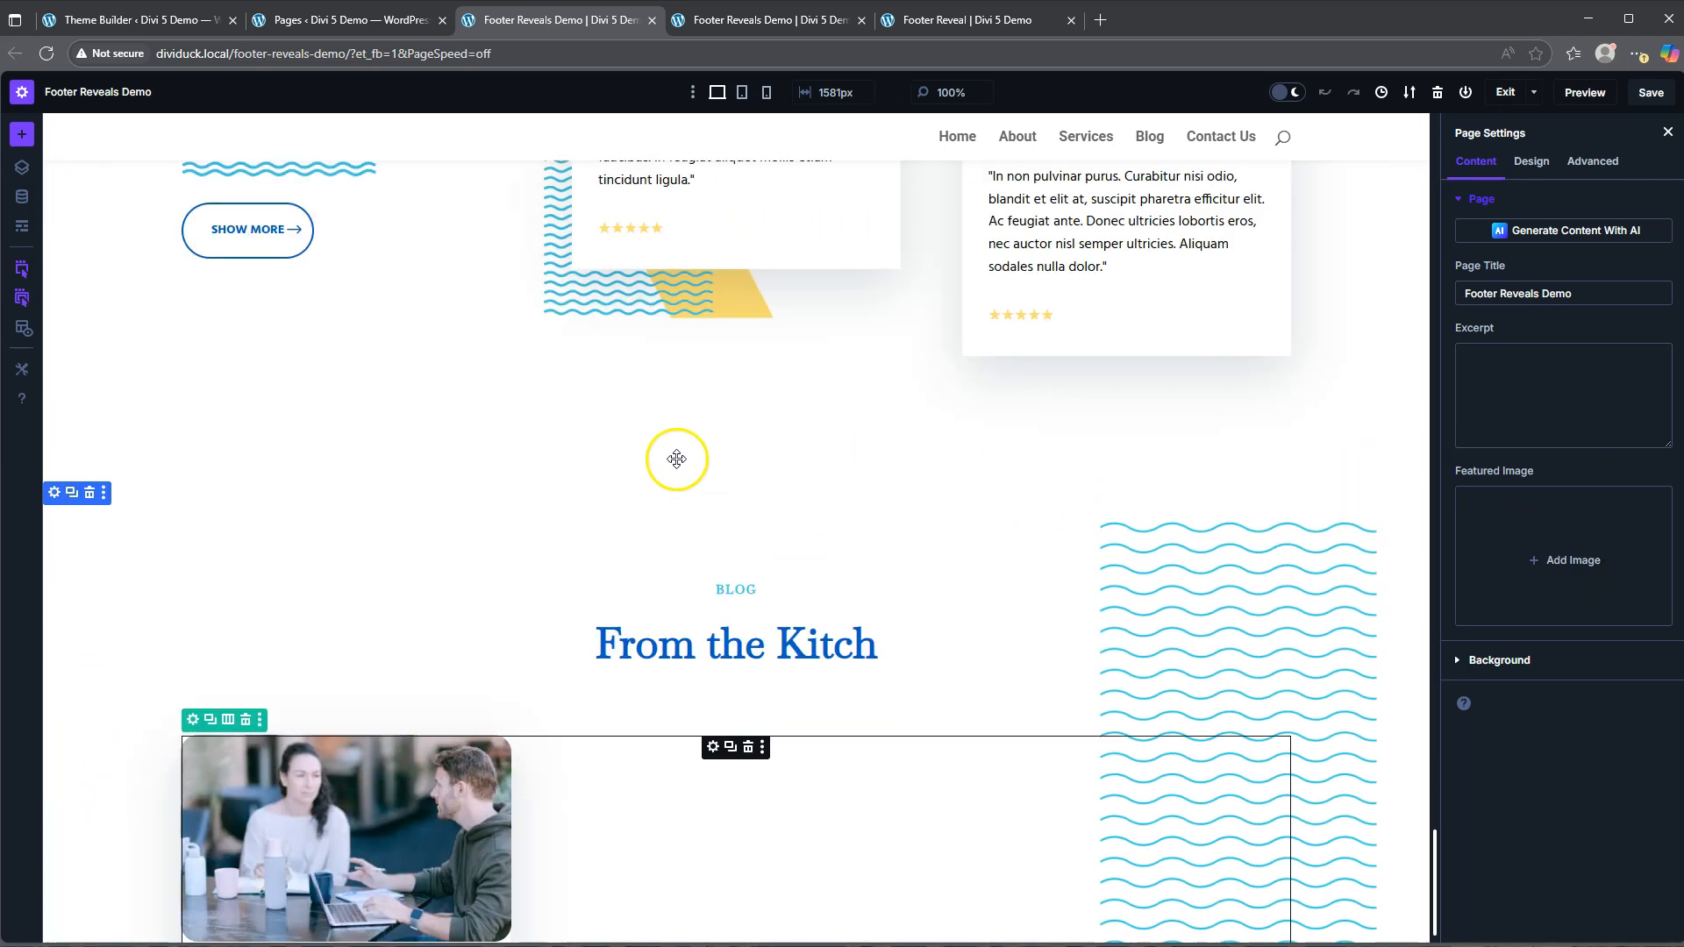
pyautogui.click(133, 496)
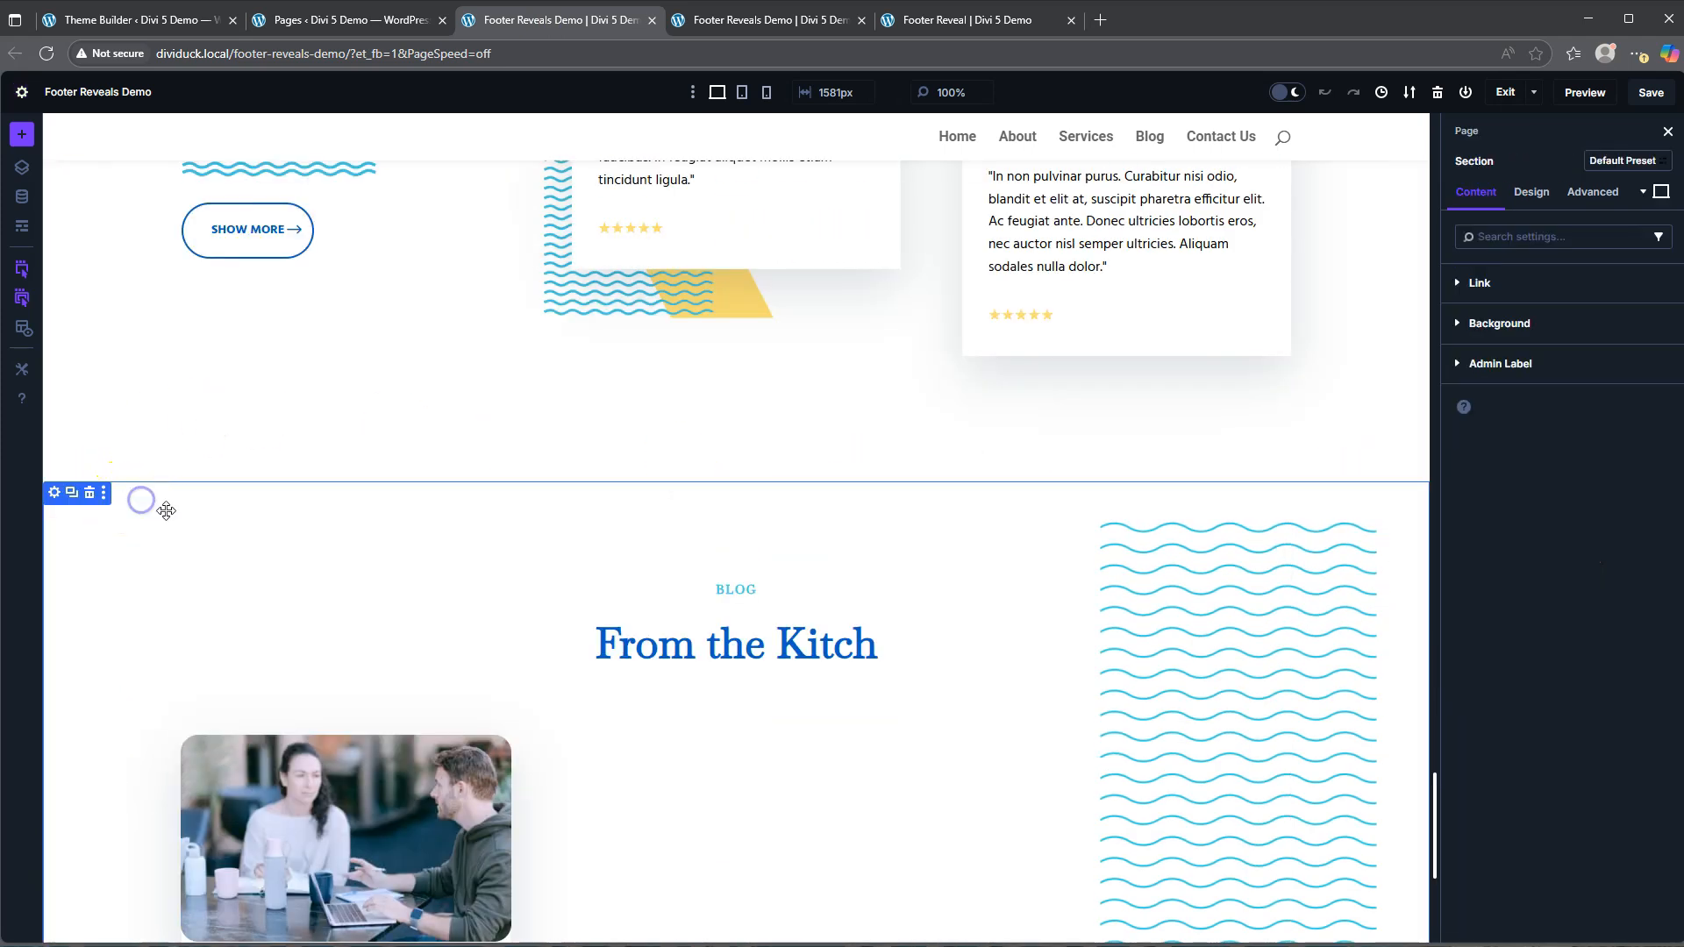
pyautogui.click(1532, 192)
pyautogui.click(1500, 489)
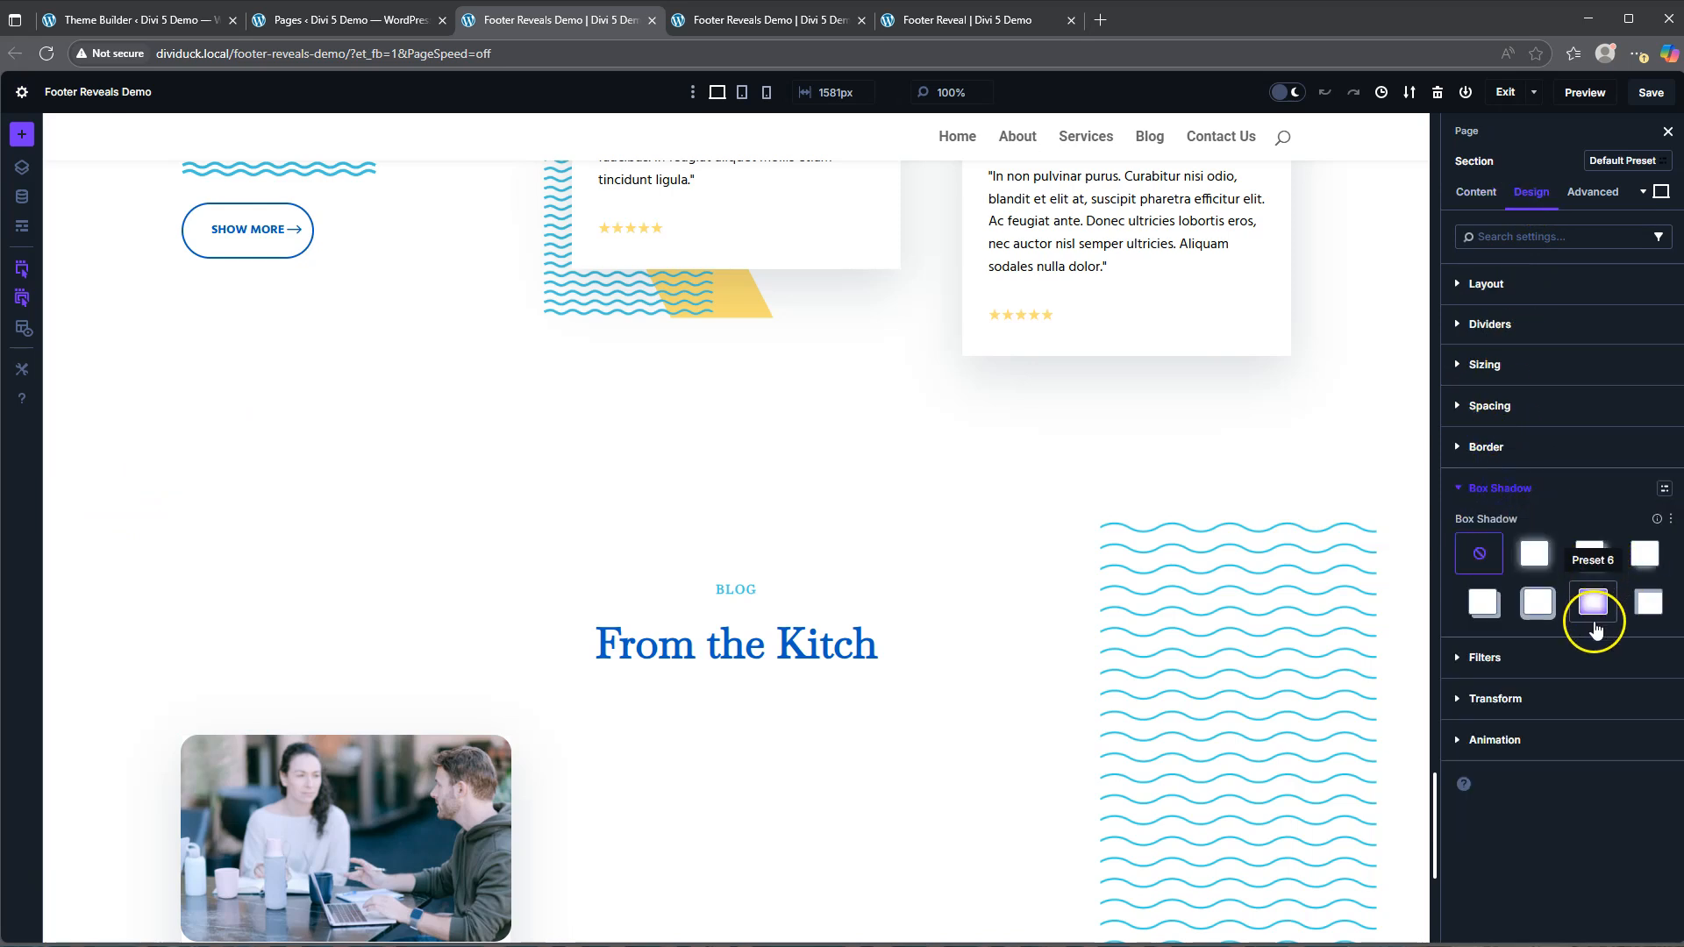
pyautogui.click(1540, 575)
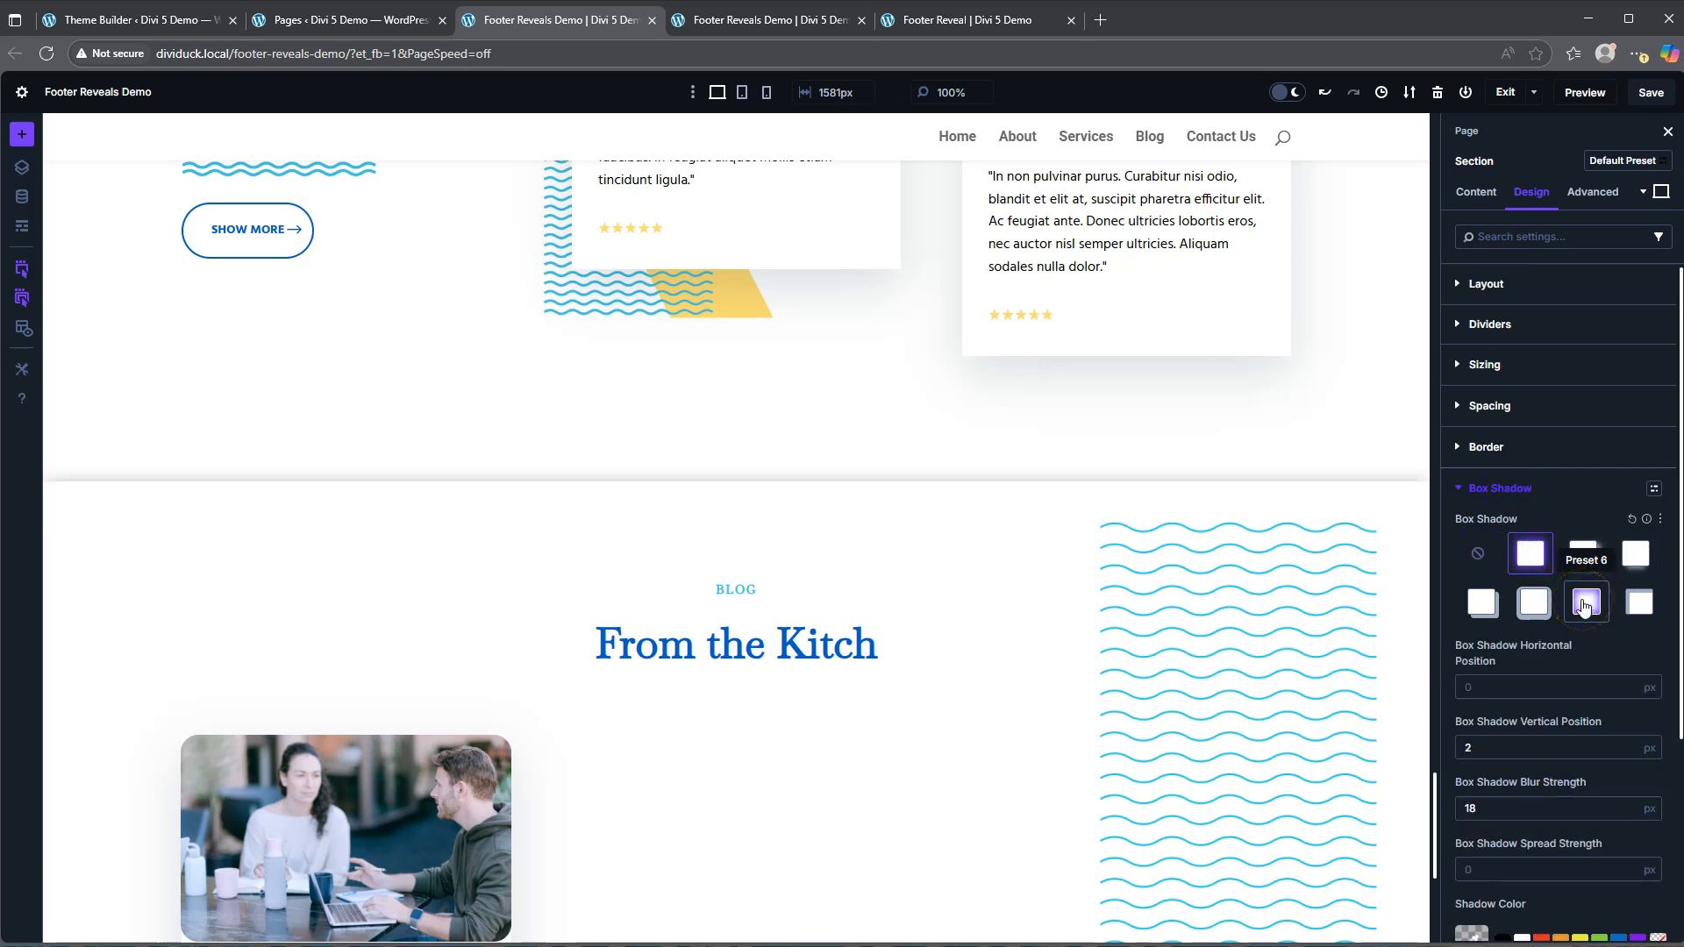
pyautogui.click(1637, 562)
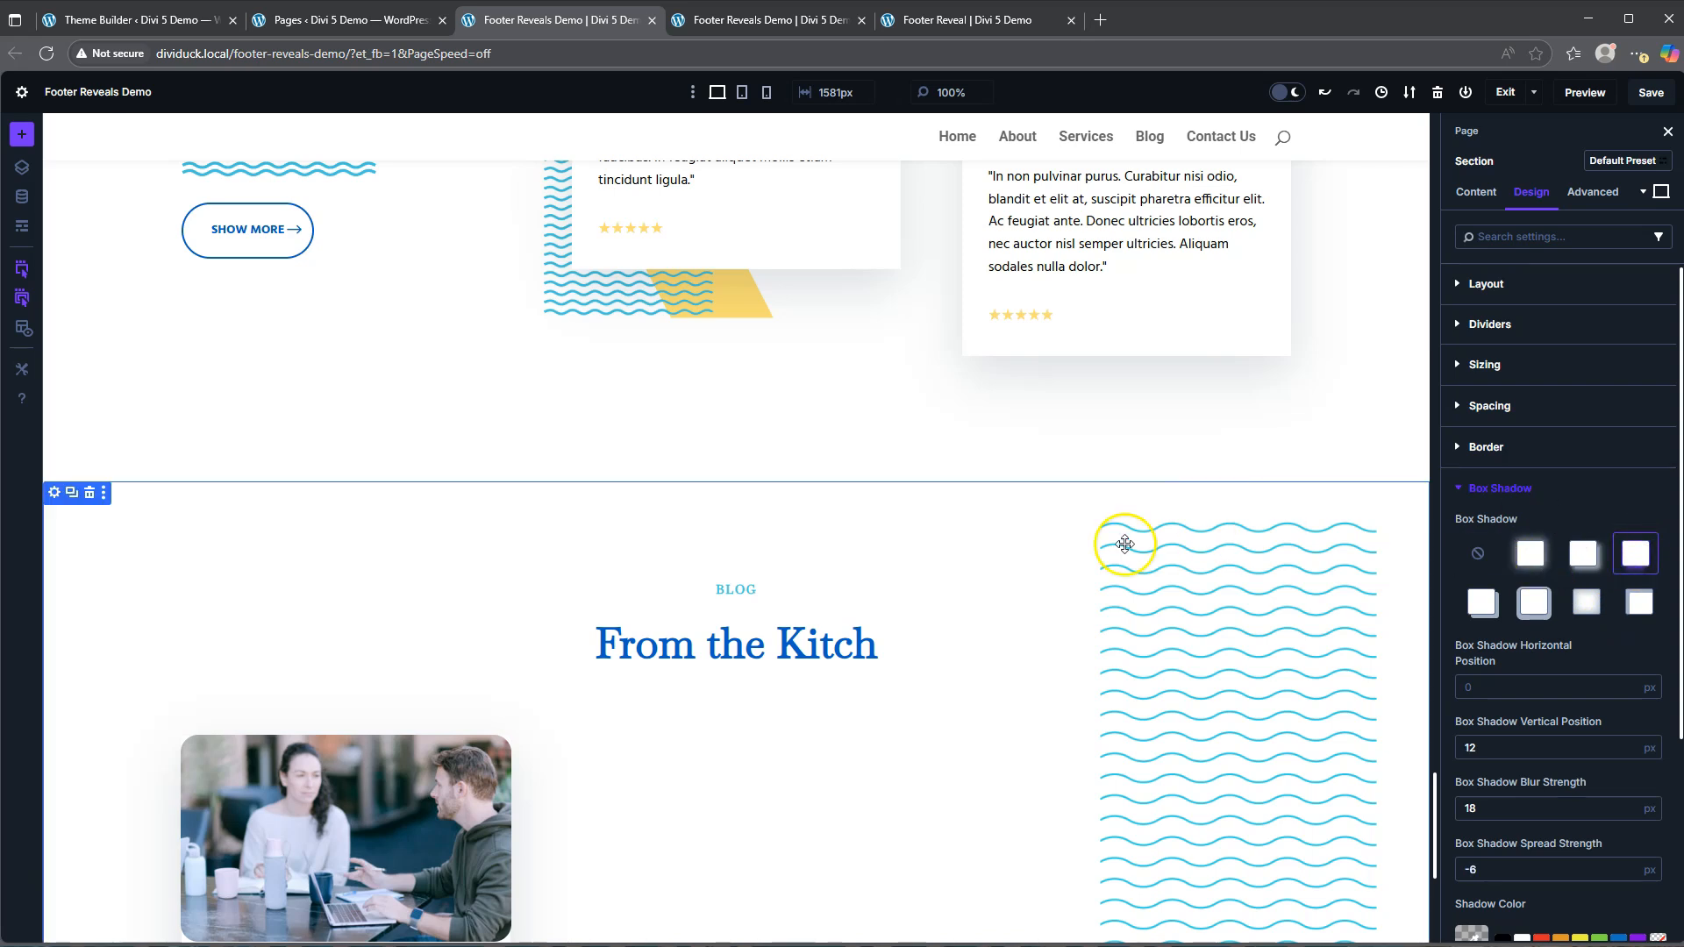
# Step: Set the blog section's shadow color to white at 60% opacity, rgba(255,255,255,0.6), and save the page
pyautogui.scroll(-5, 1120, 544)
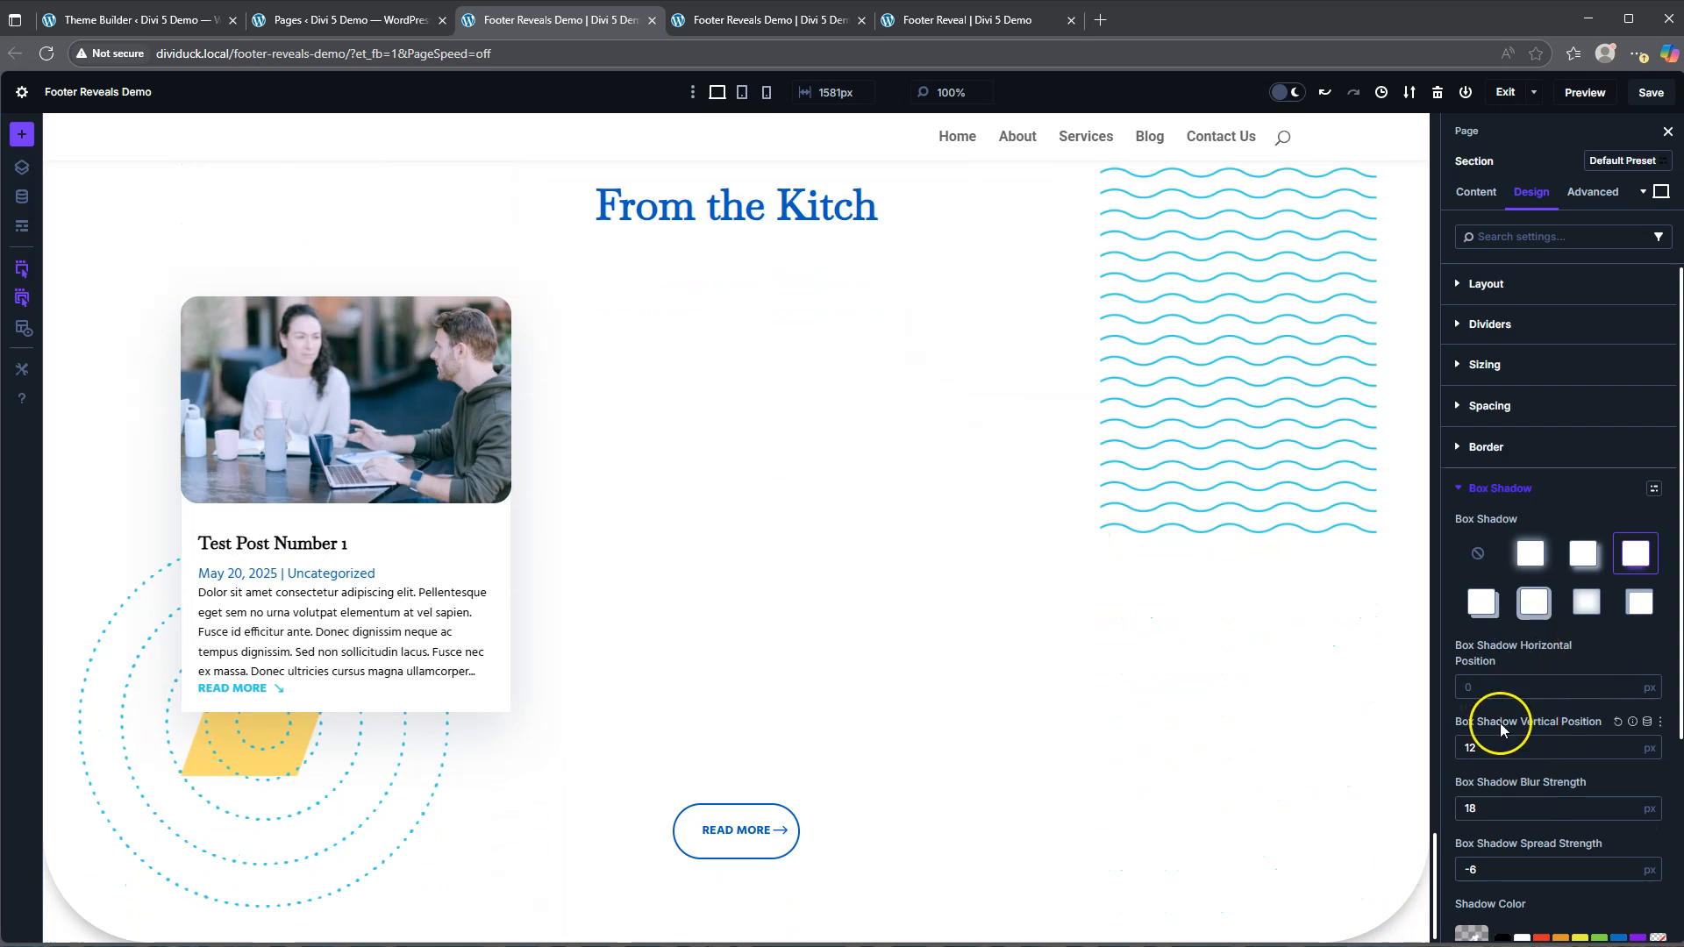
pyautogui.scroll(-3, 1531, 777)
pyautogui.click(1522, 683)
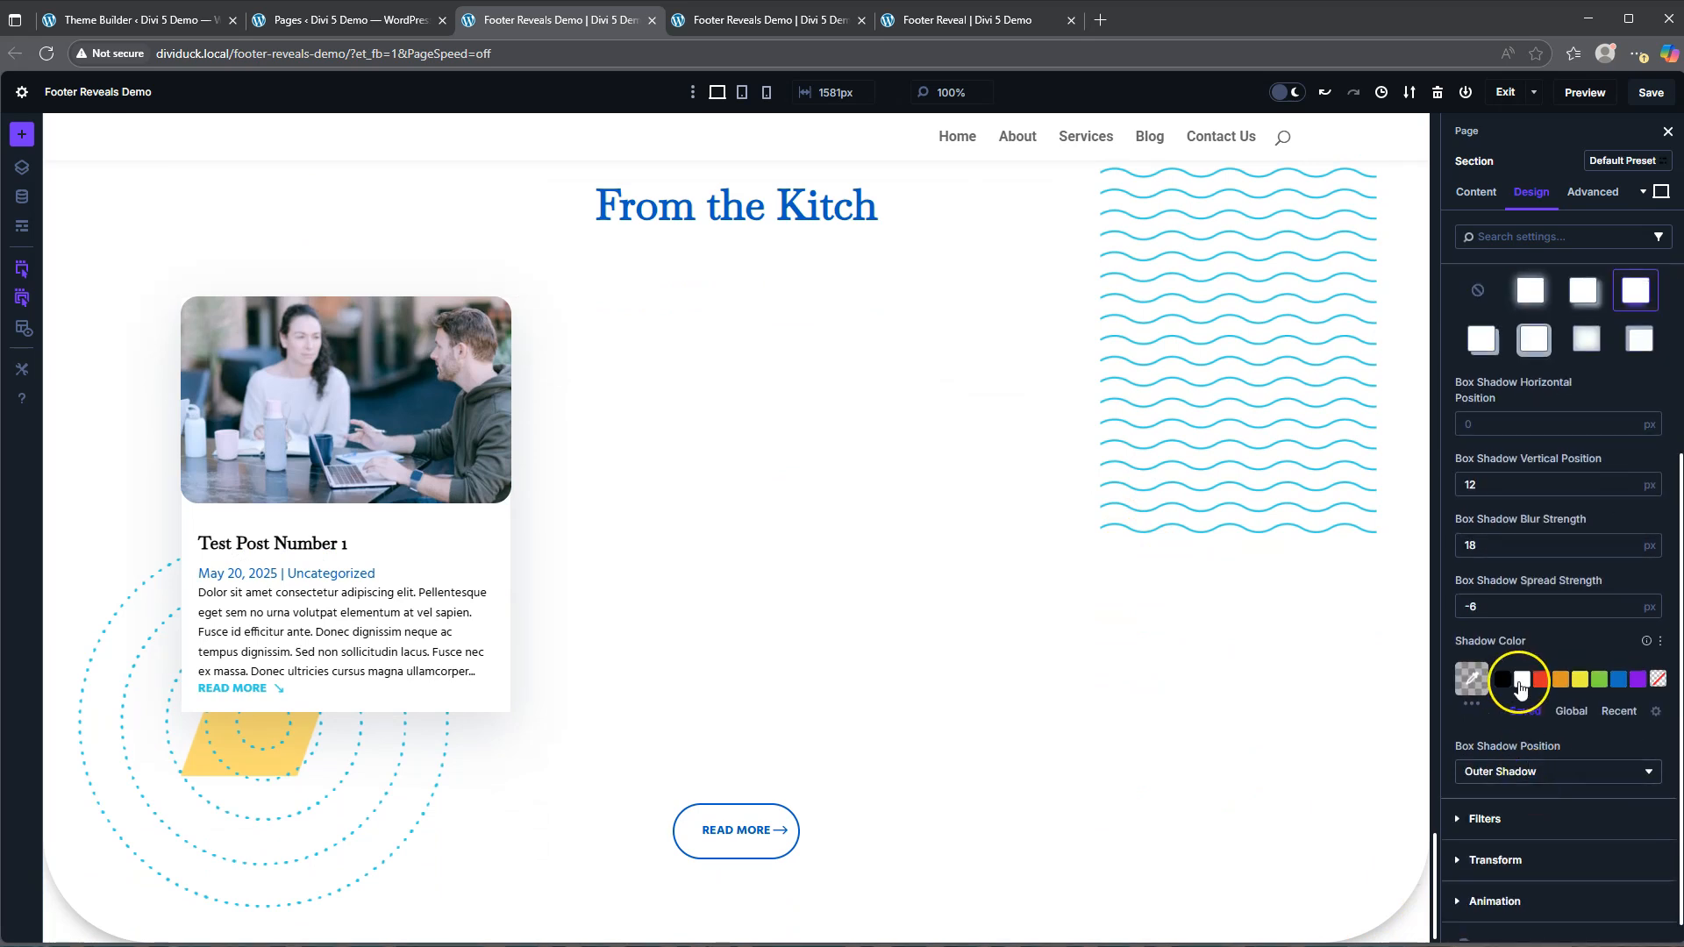
pyautogui.click(1473, 676)
pyautogui.moveTo(1641, 674); pyautogui.dragTo(1635, 724)
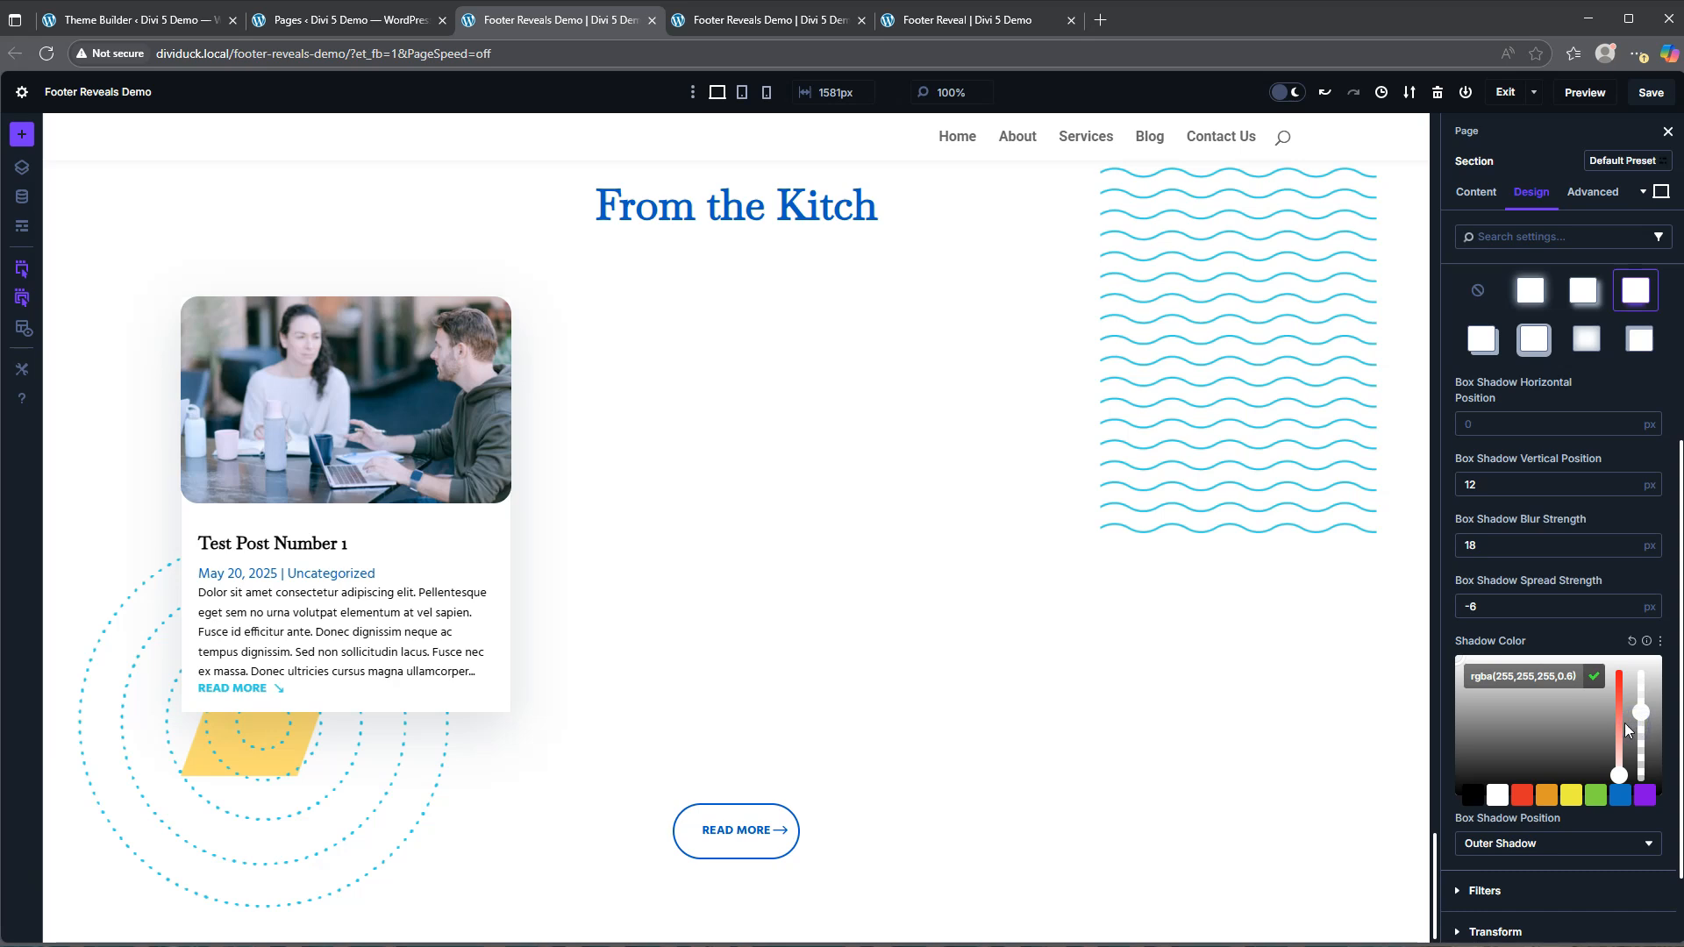
pyautogui.click(1653, 92)
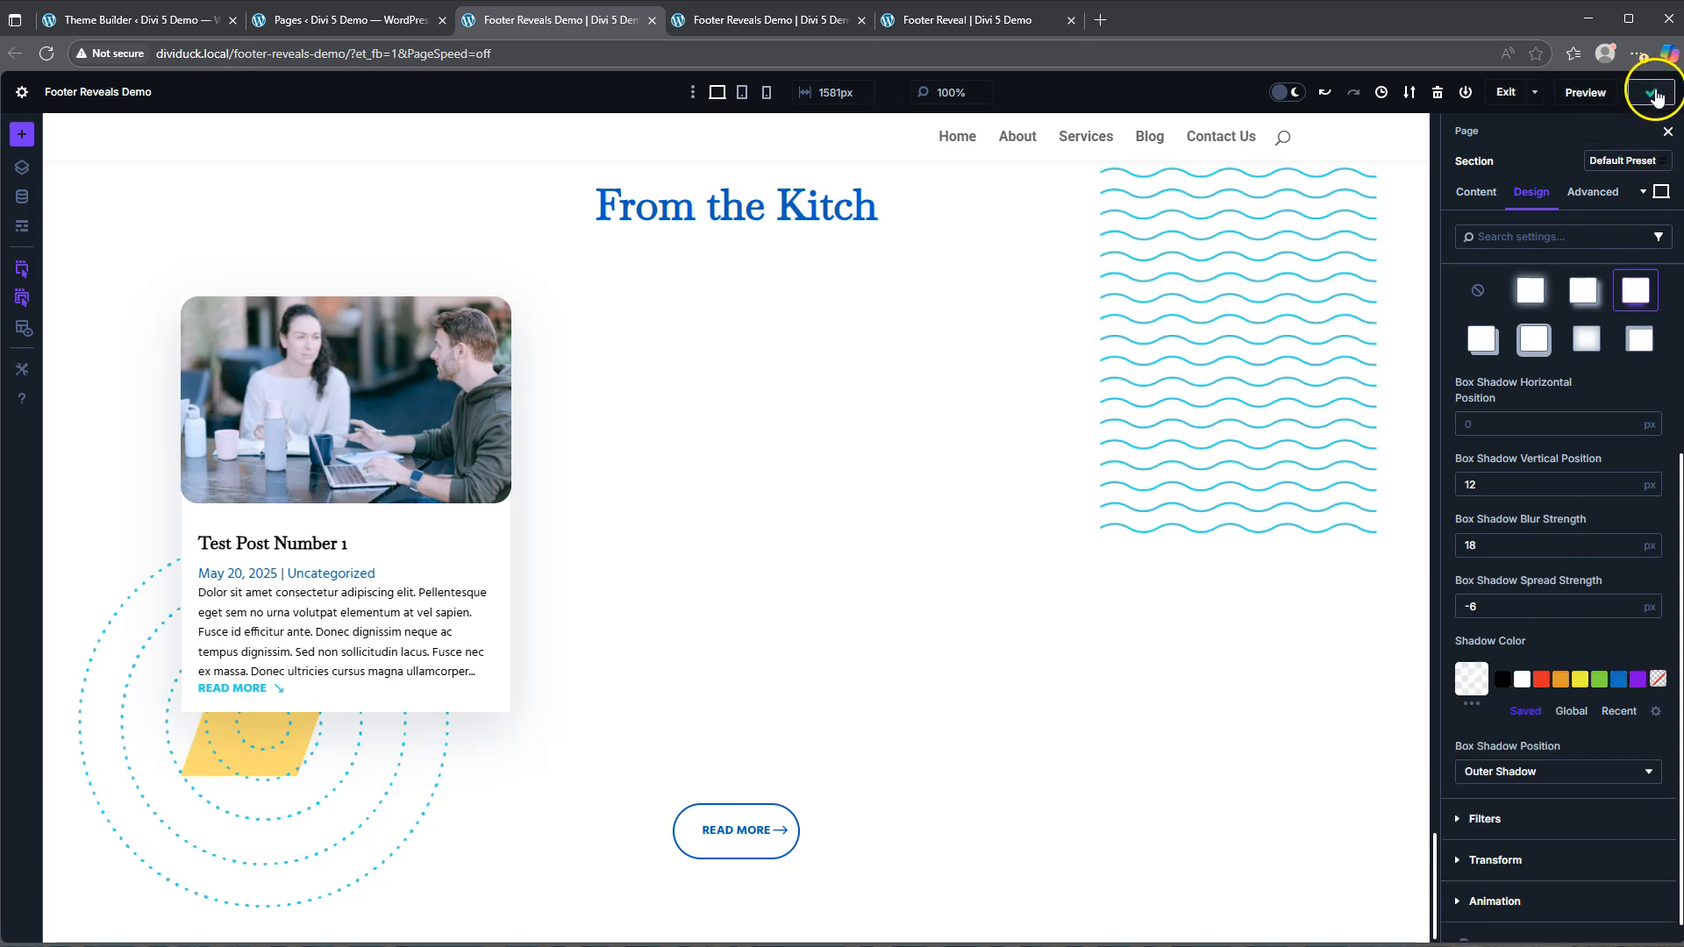
# Step: Reload the live page and examine the white shadow along the blog section's rounded bottom edge over the footer
pyautogui.click(764, 22)
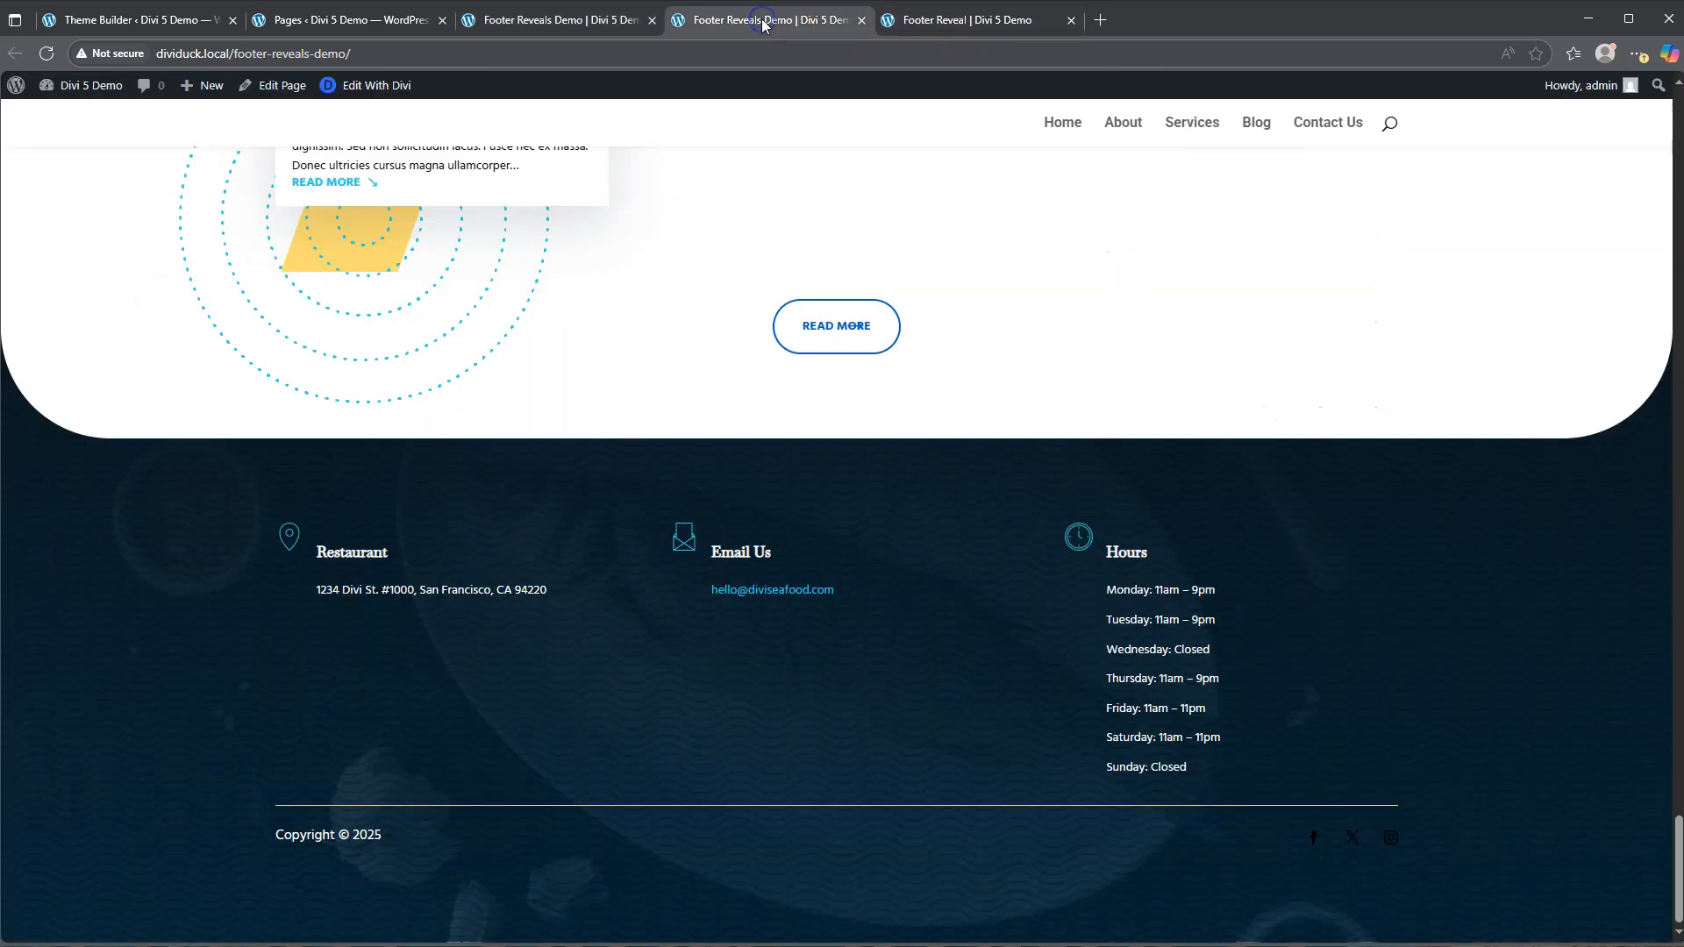
pyautogui.scroll(7, 533, 260)
pyautogui.click(47, 54)
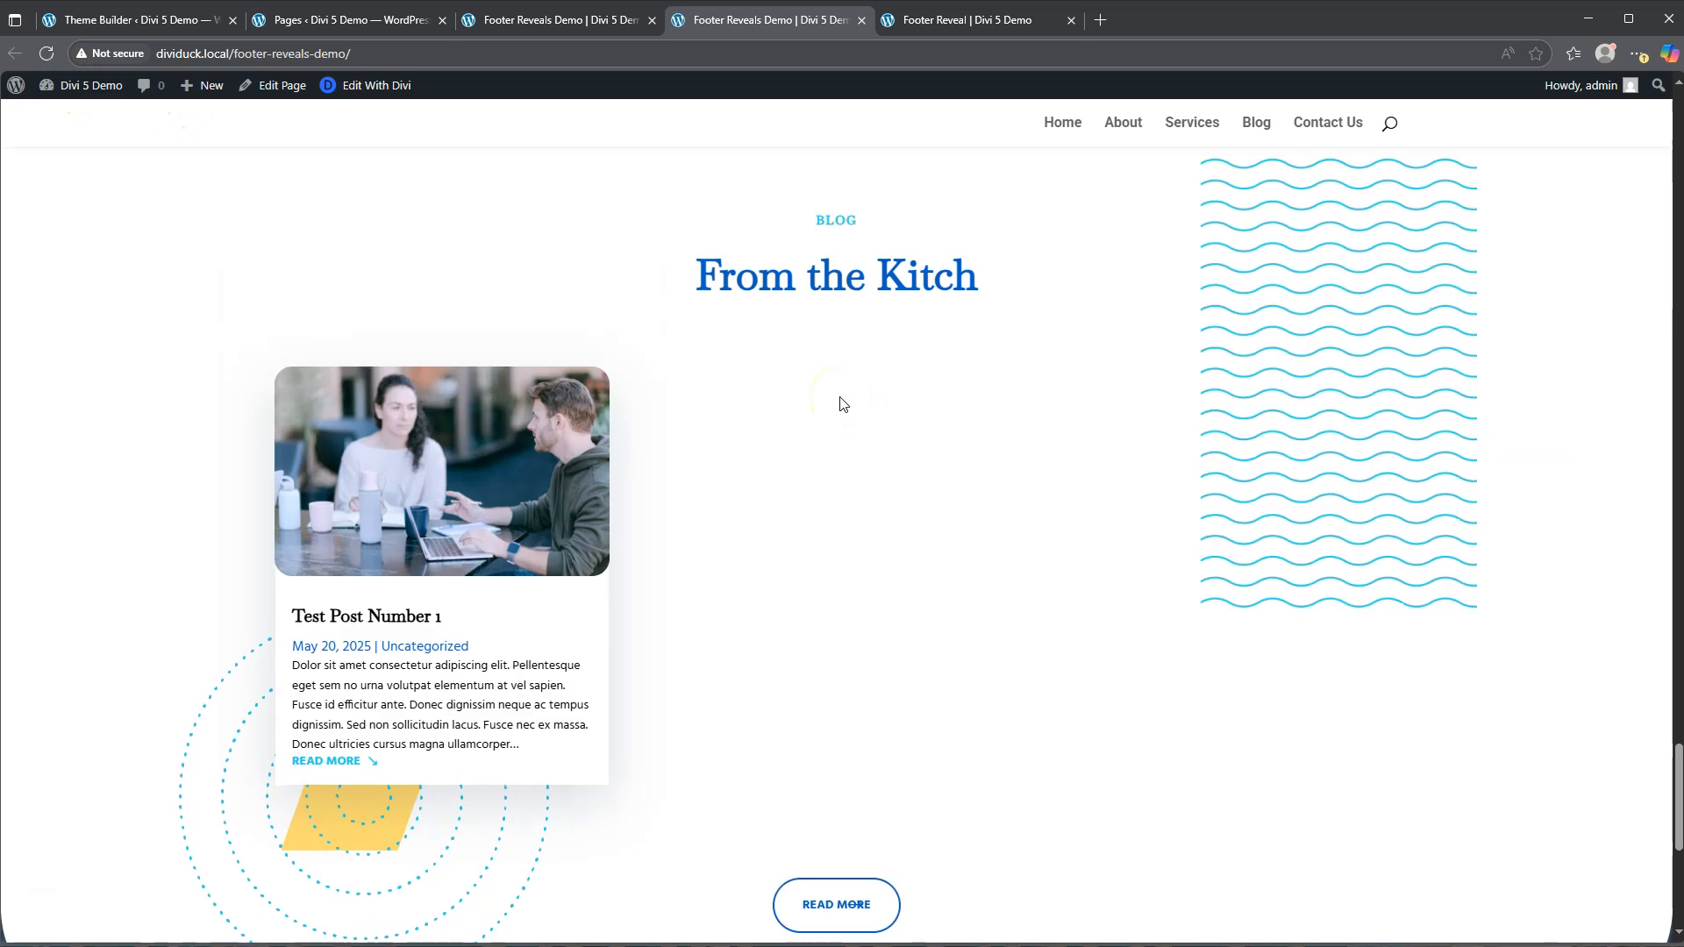
pyautogui.scroll(-3, 843, 403)
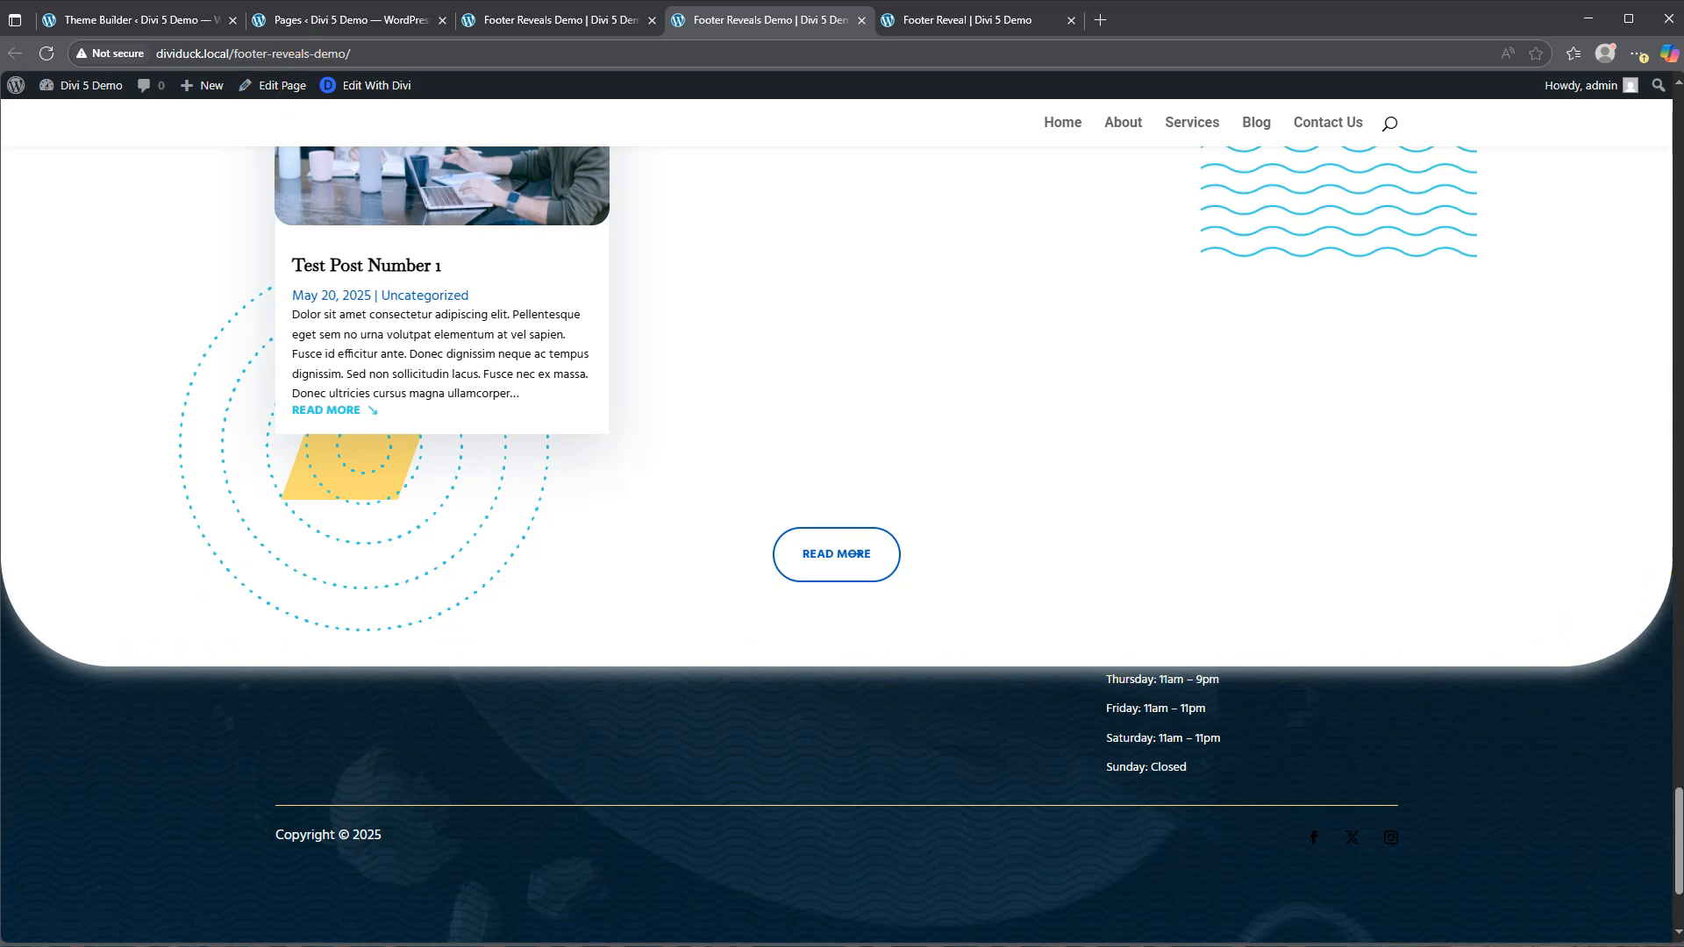
# Step: Return to the page builder, change the blog section's shadow color to solid black and save the page
pyautogui.click(153, 19)
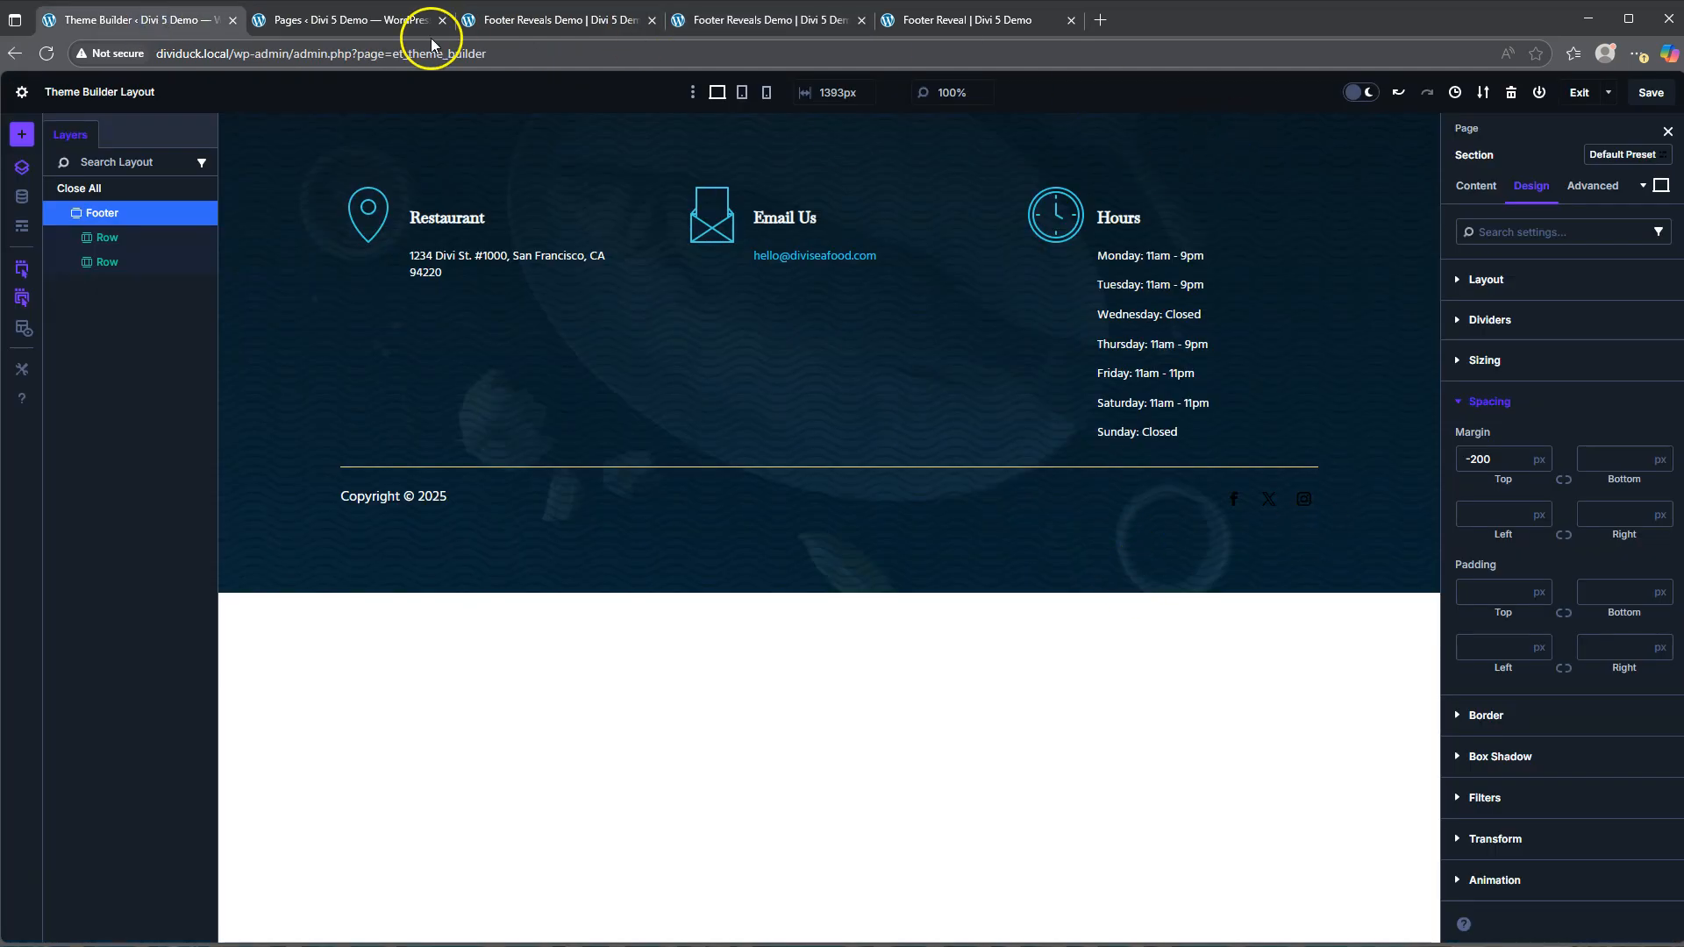
pyautogui.click(349, 21)
pyautogui.click(588, 19)
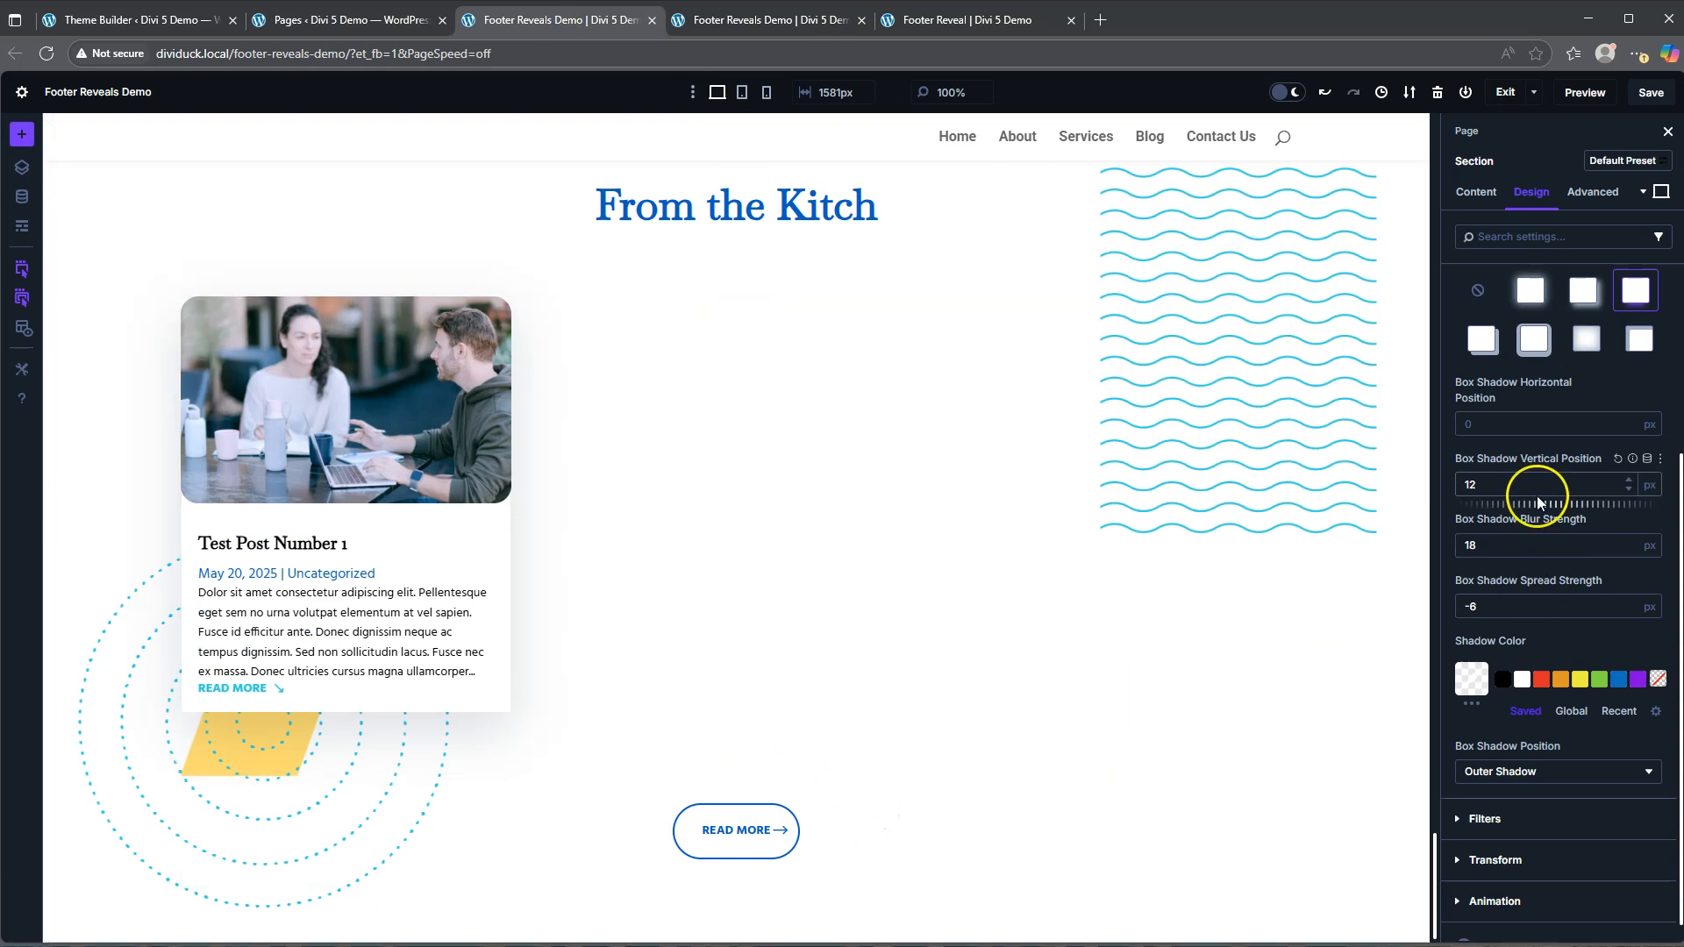
pyautogui.click(1503, 679)
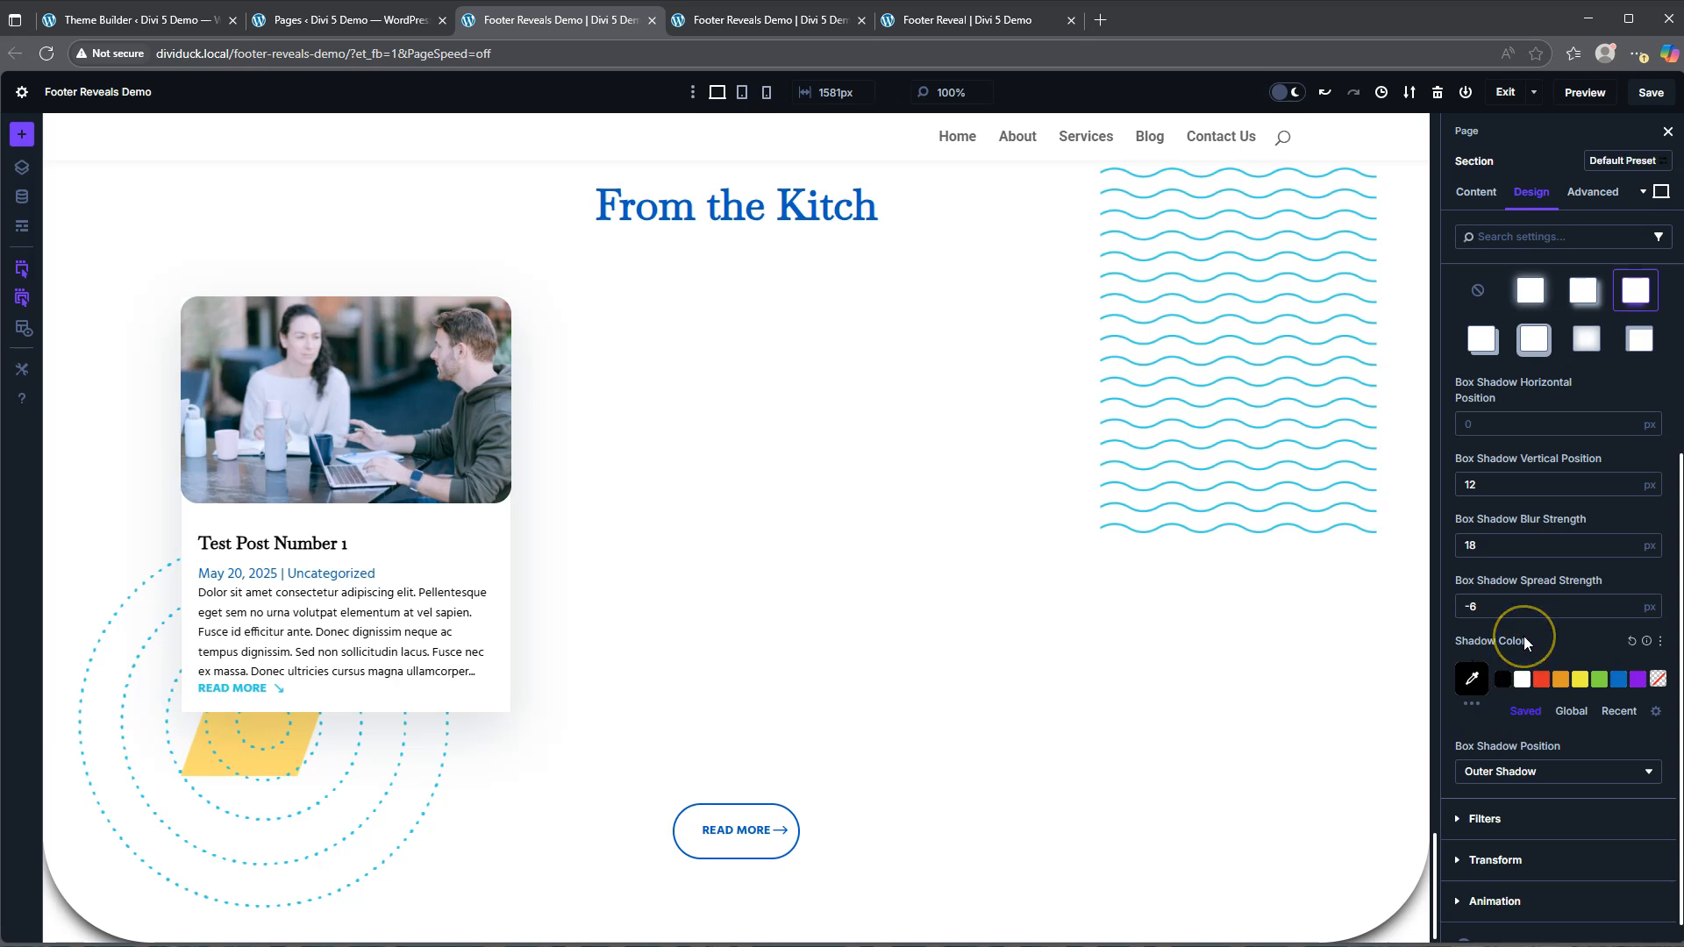
pyautogui.click(1652, 94)
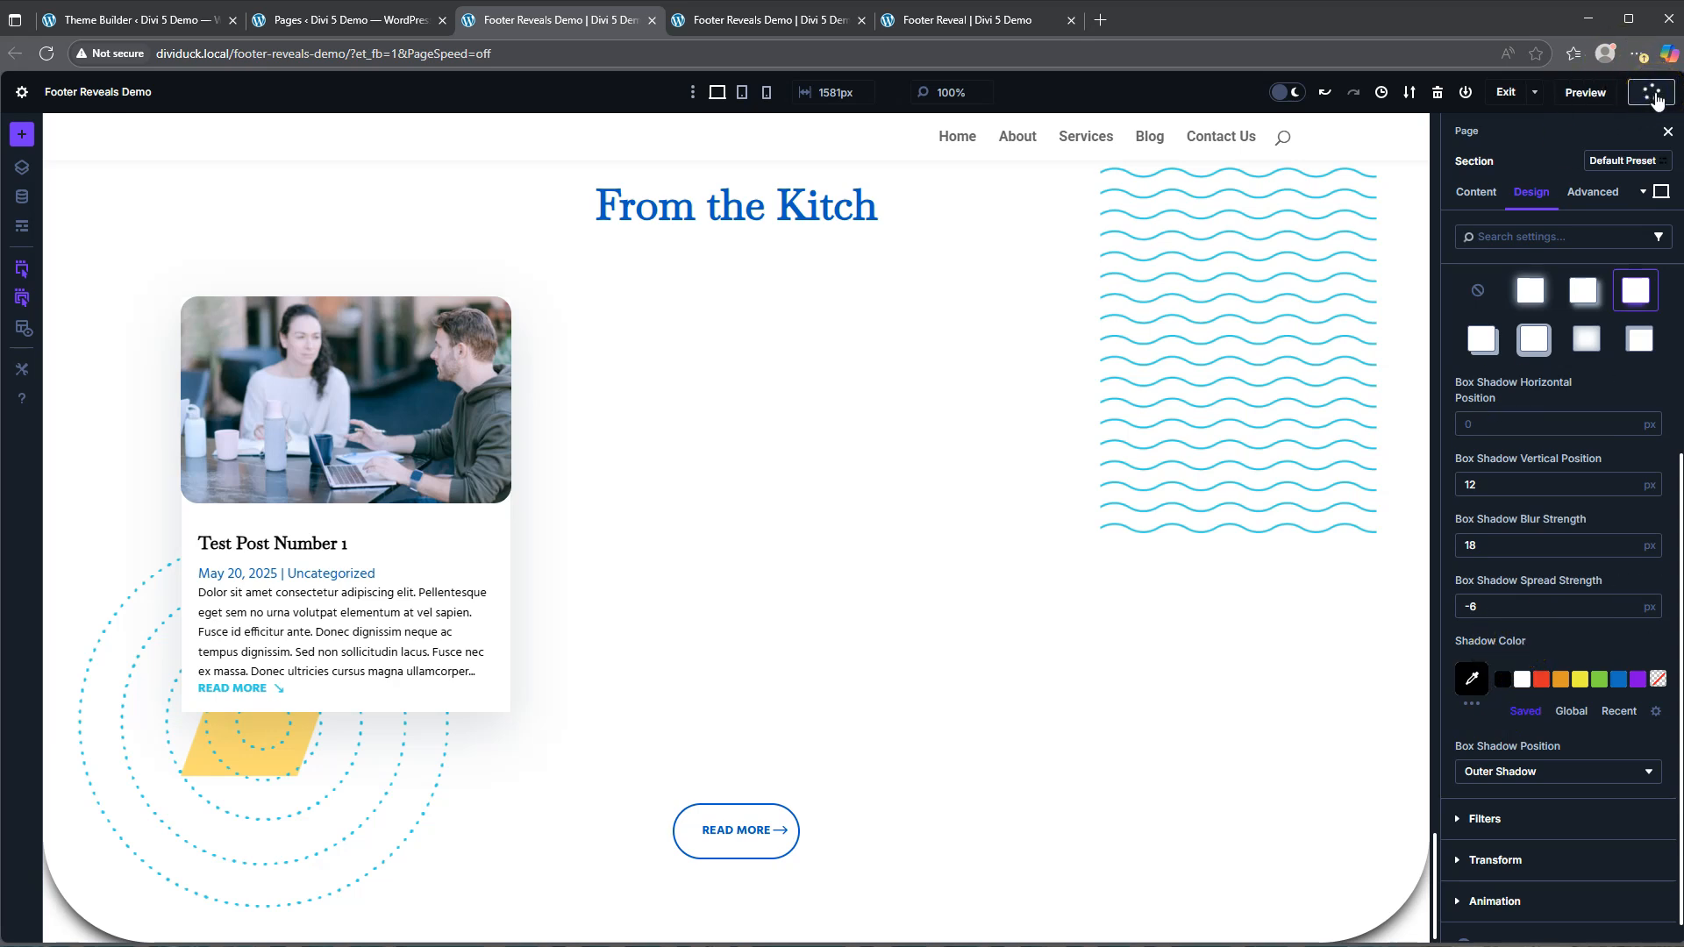
# Step: Reload the live page and examine the black shadow where the blog section's curved bottom edge overlaps the footer
pyautogui.click(833, 21)
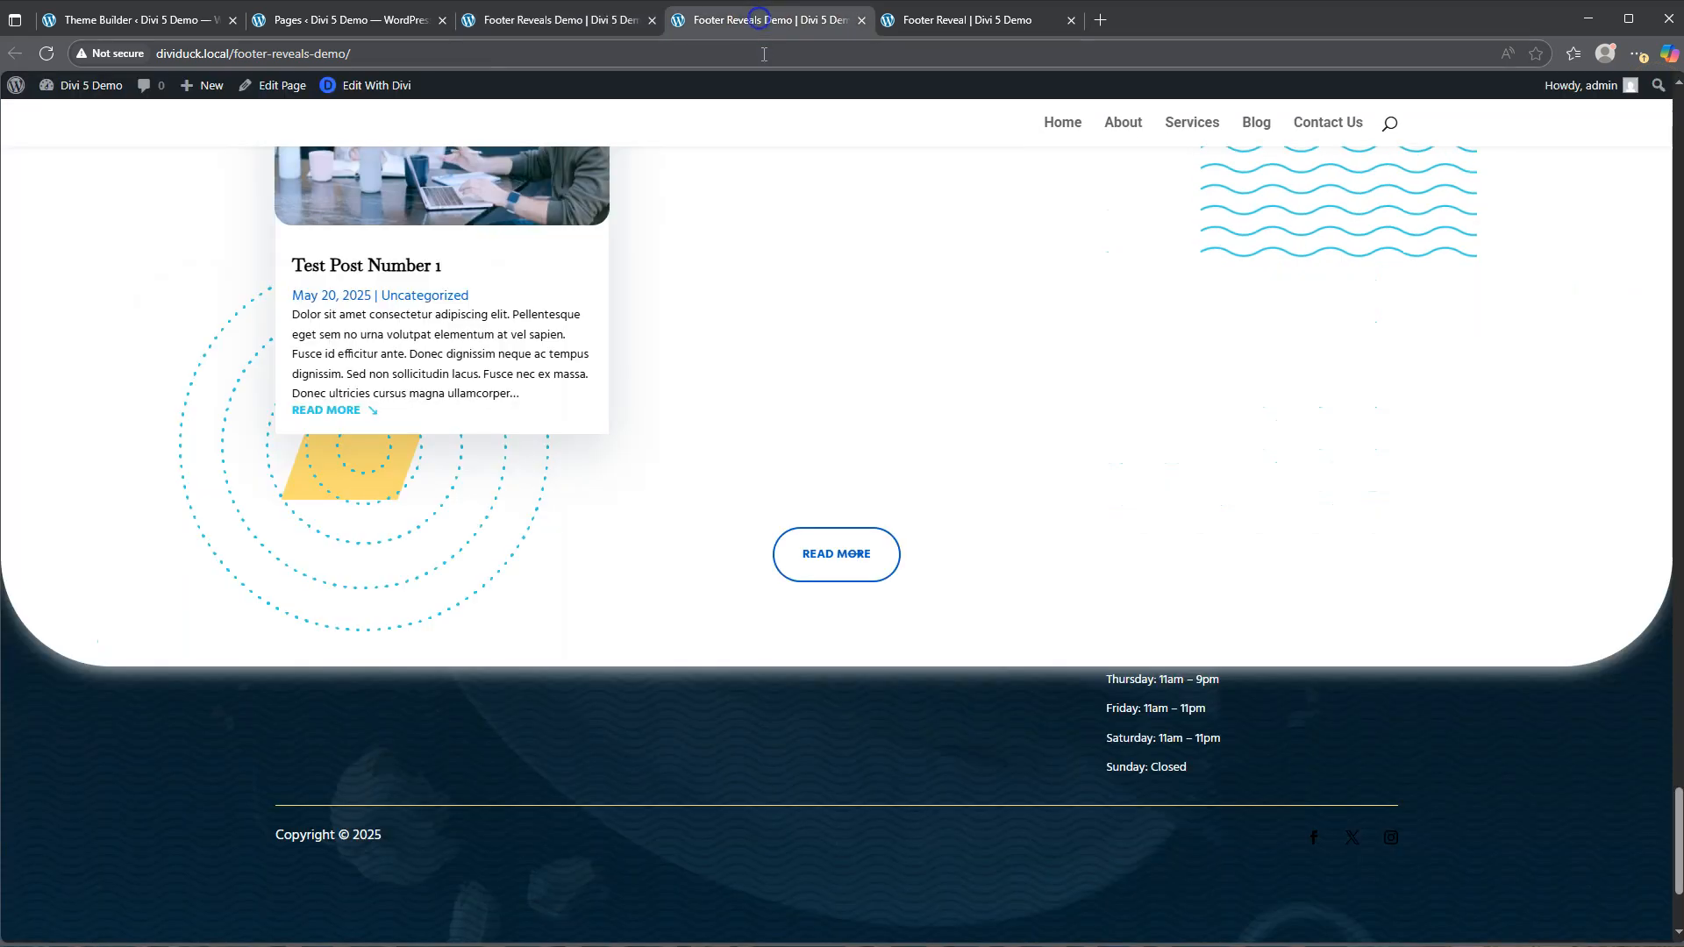
pyautogui.click(48, 54)
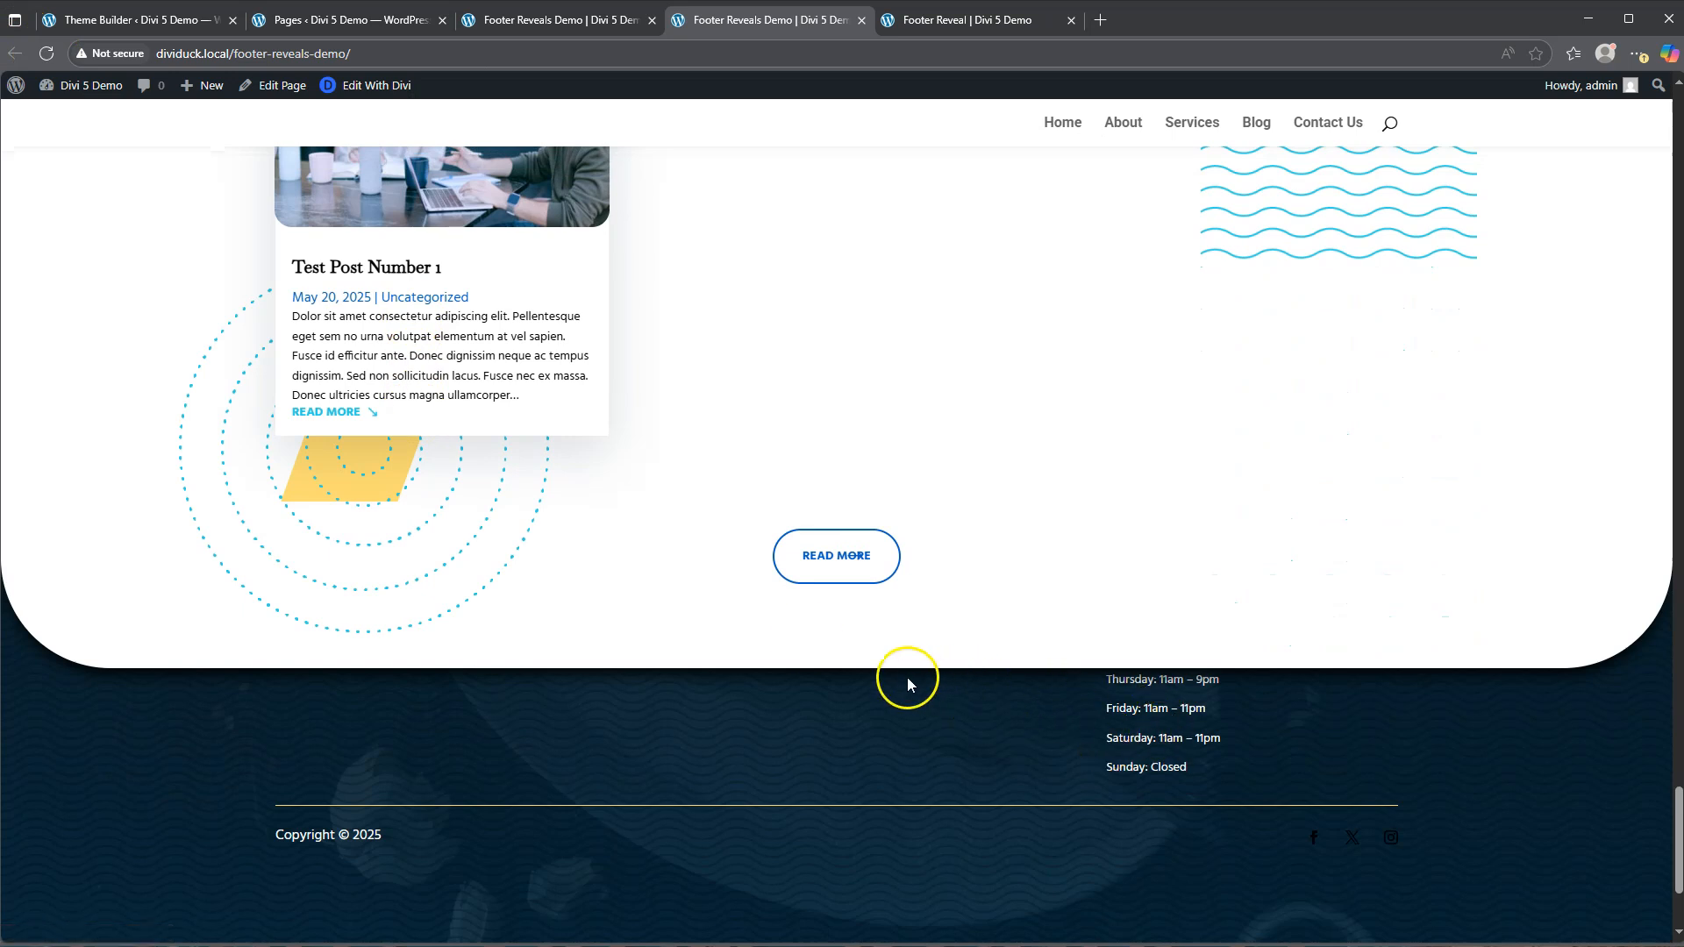
pyautogui.scroll(-2, 1158, 779)
pyautogui.scroll(-1, 1183, 781)
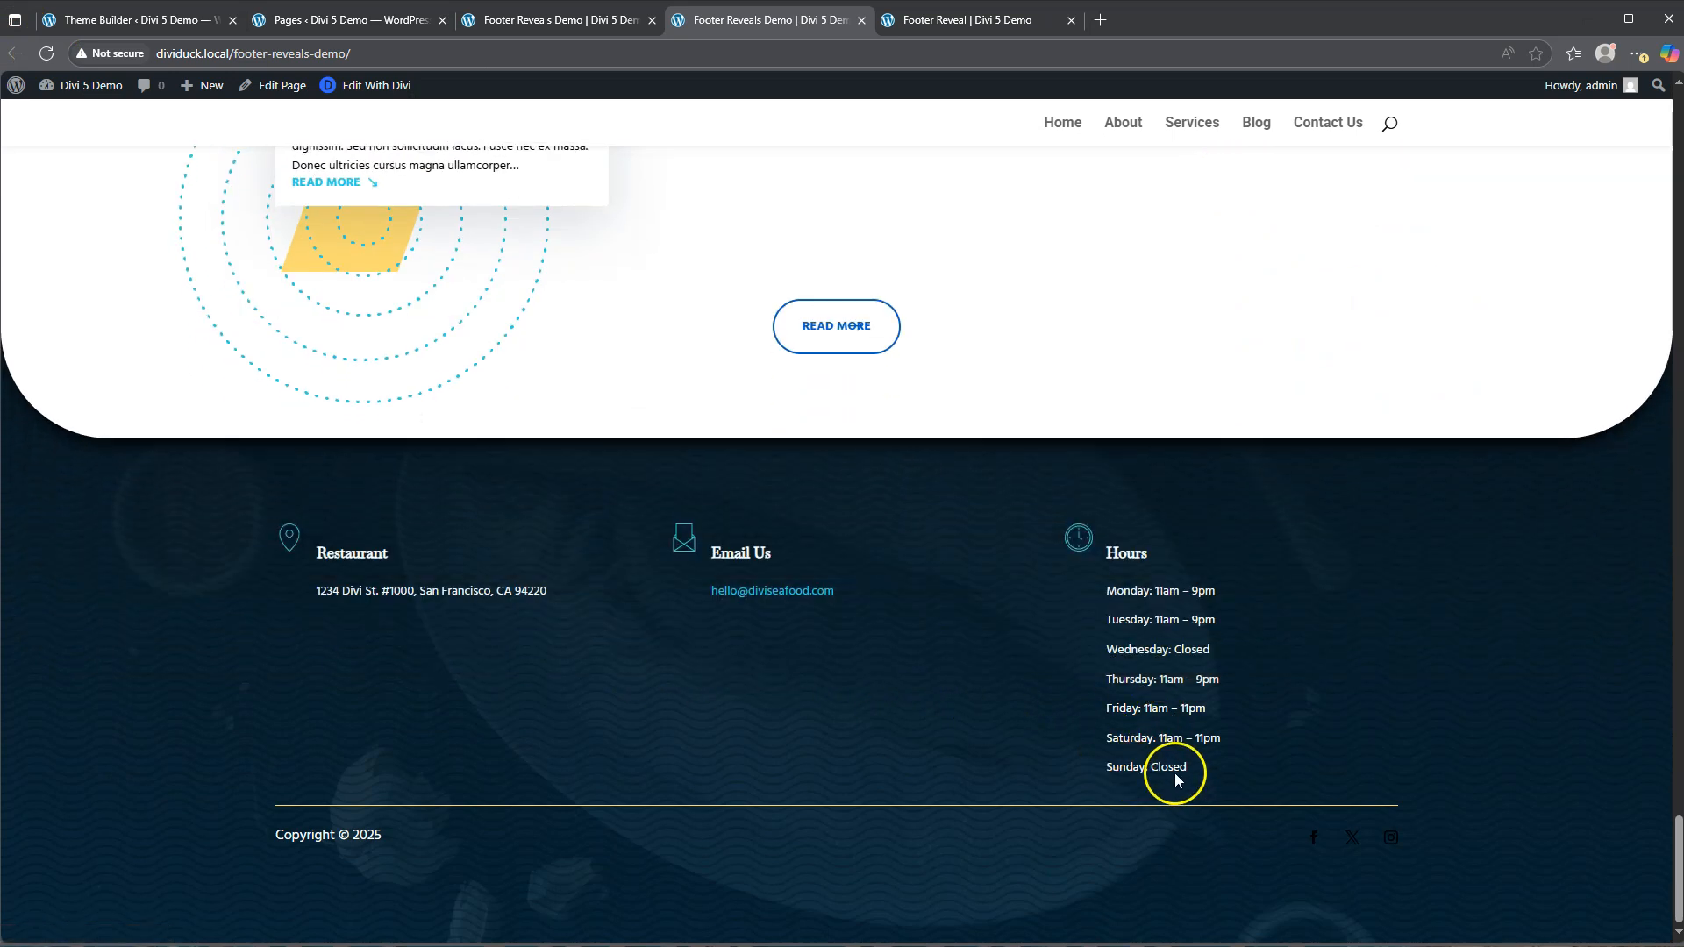